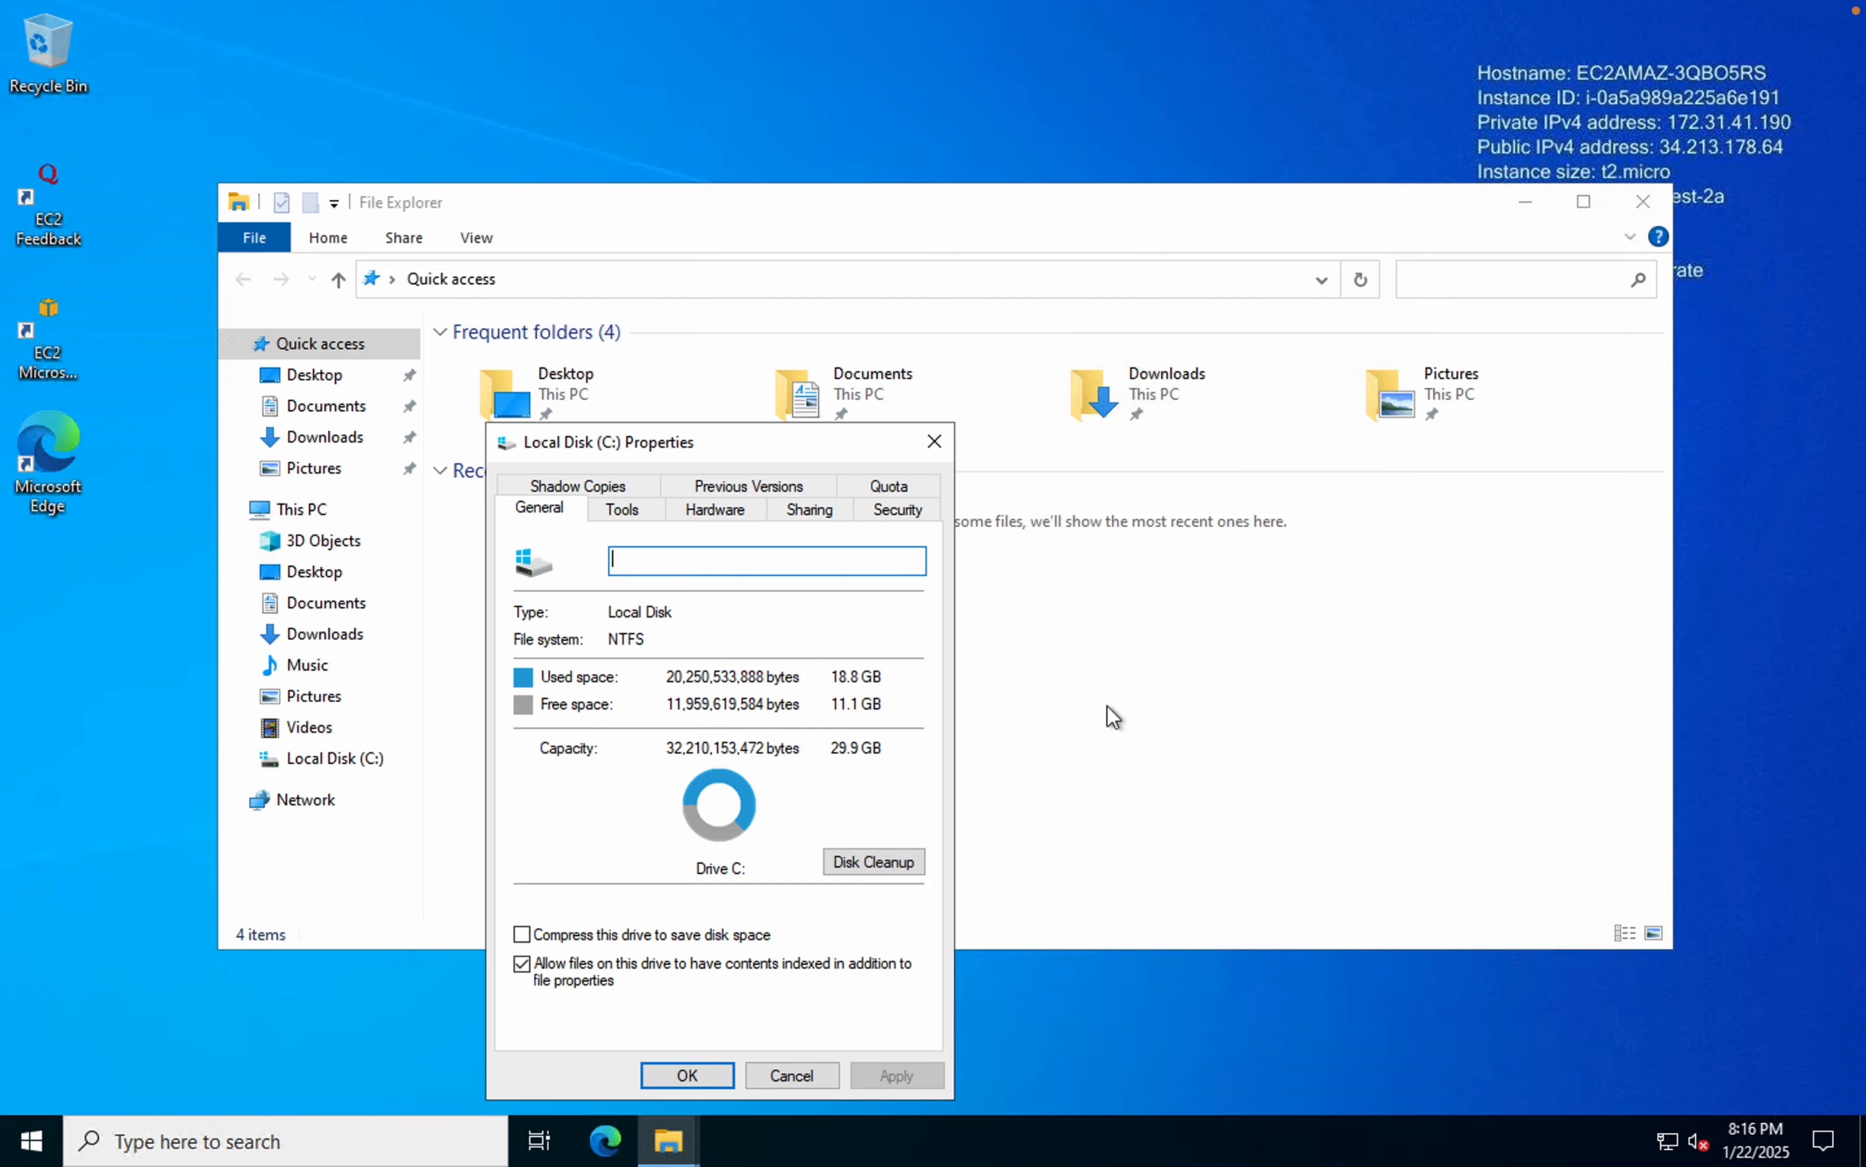
- Switch to the AWS console in Chrome and show the storage block devices of the Windows-server-Demo instance
key("ctrl+Up")
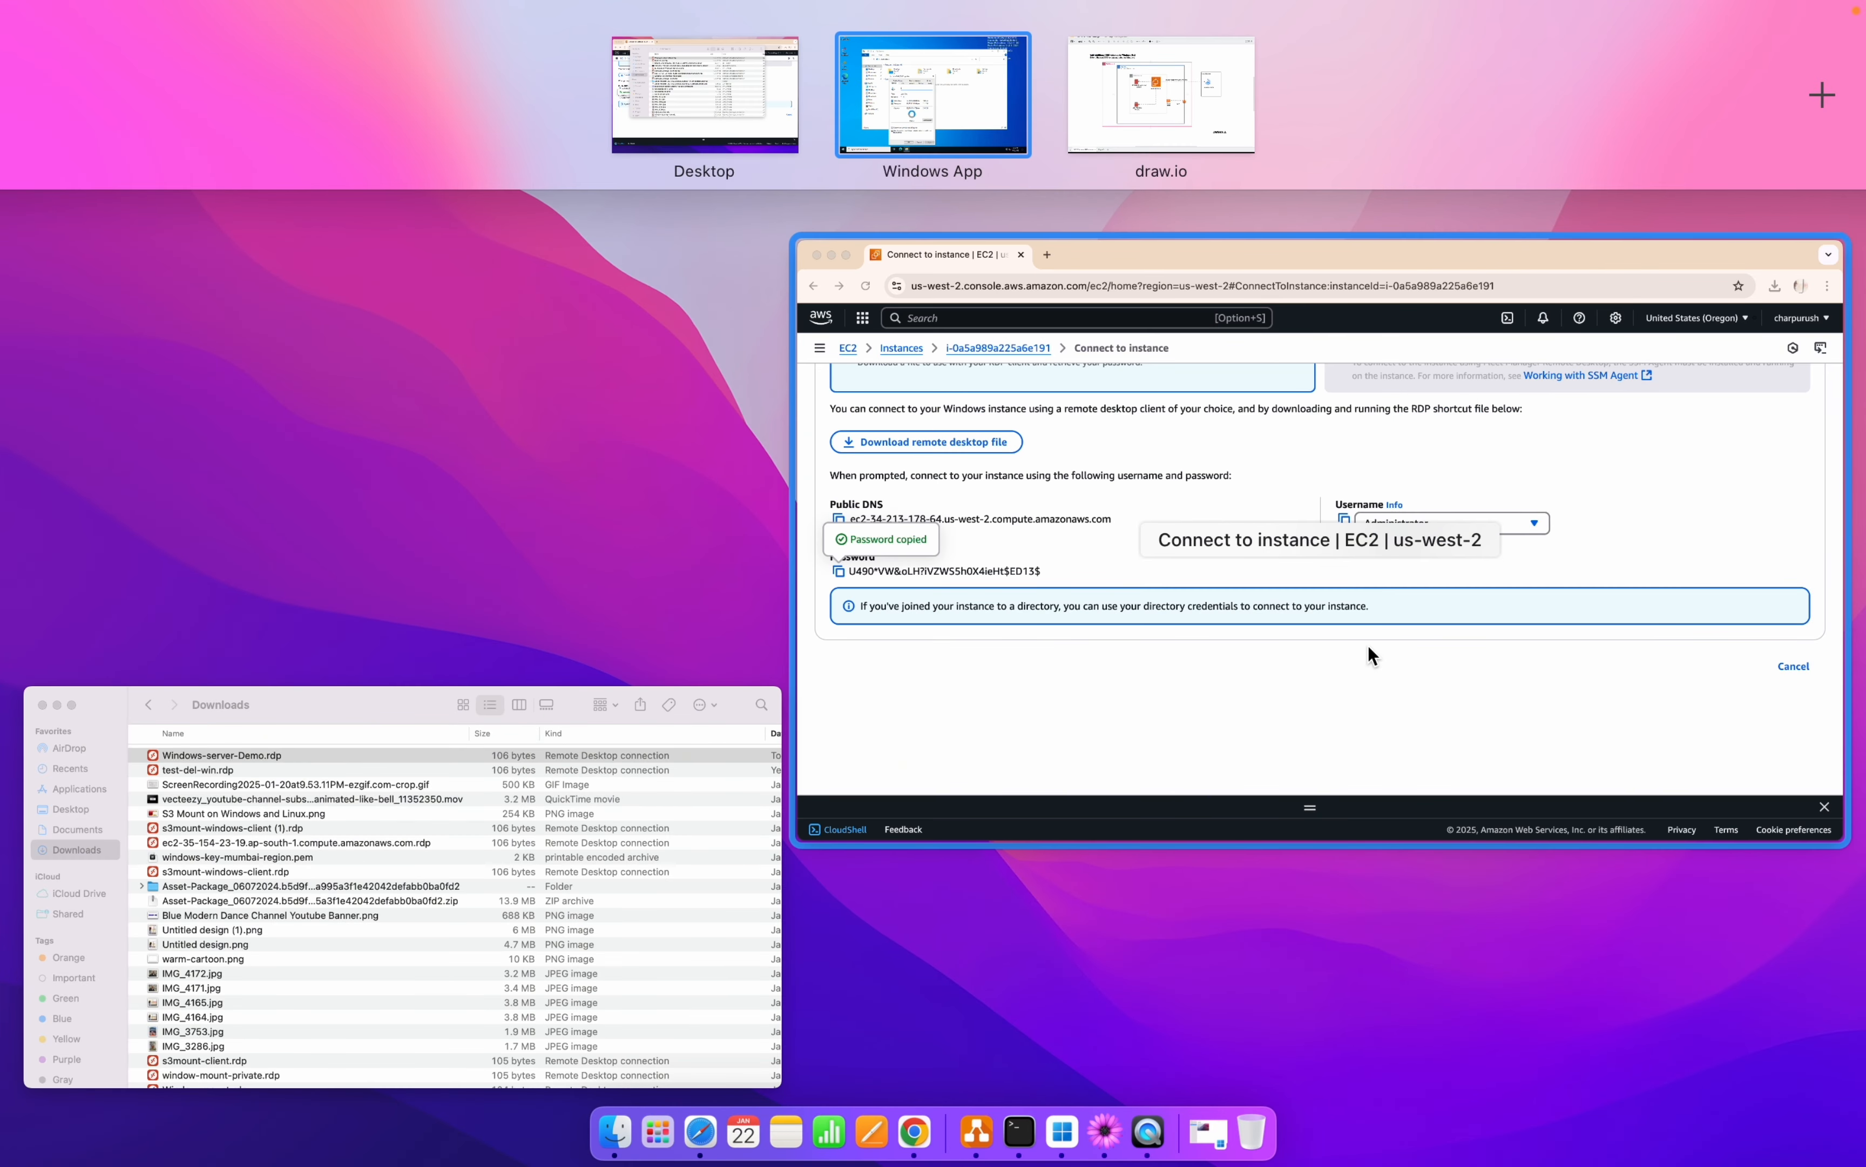
left_click(1394, 712)
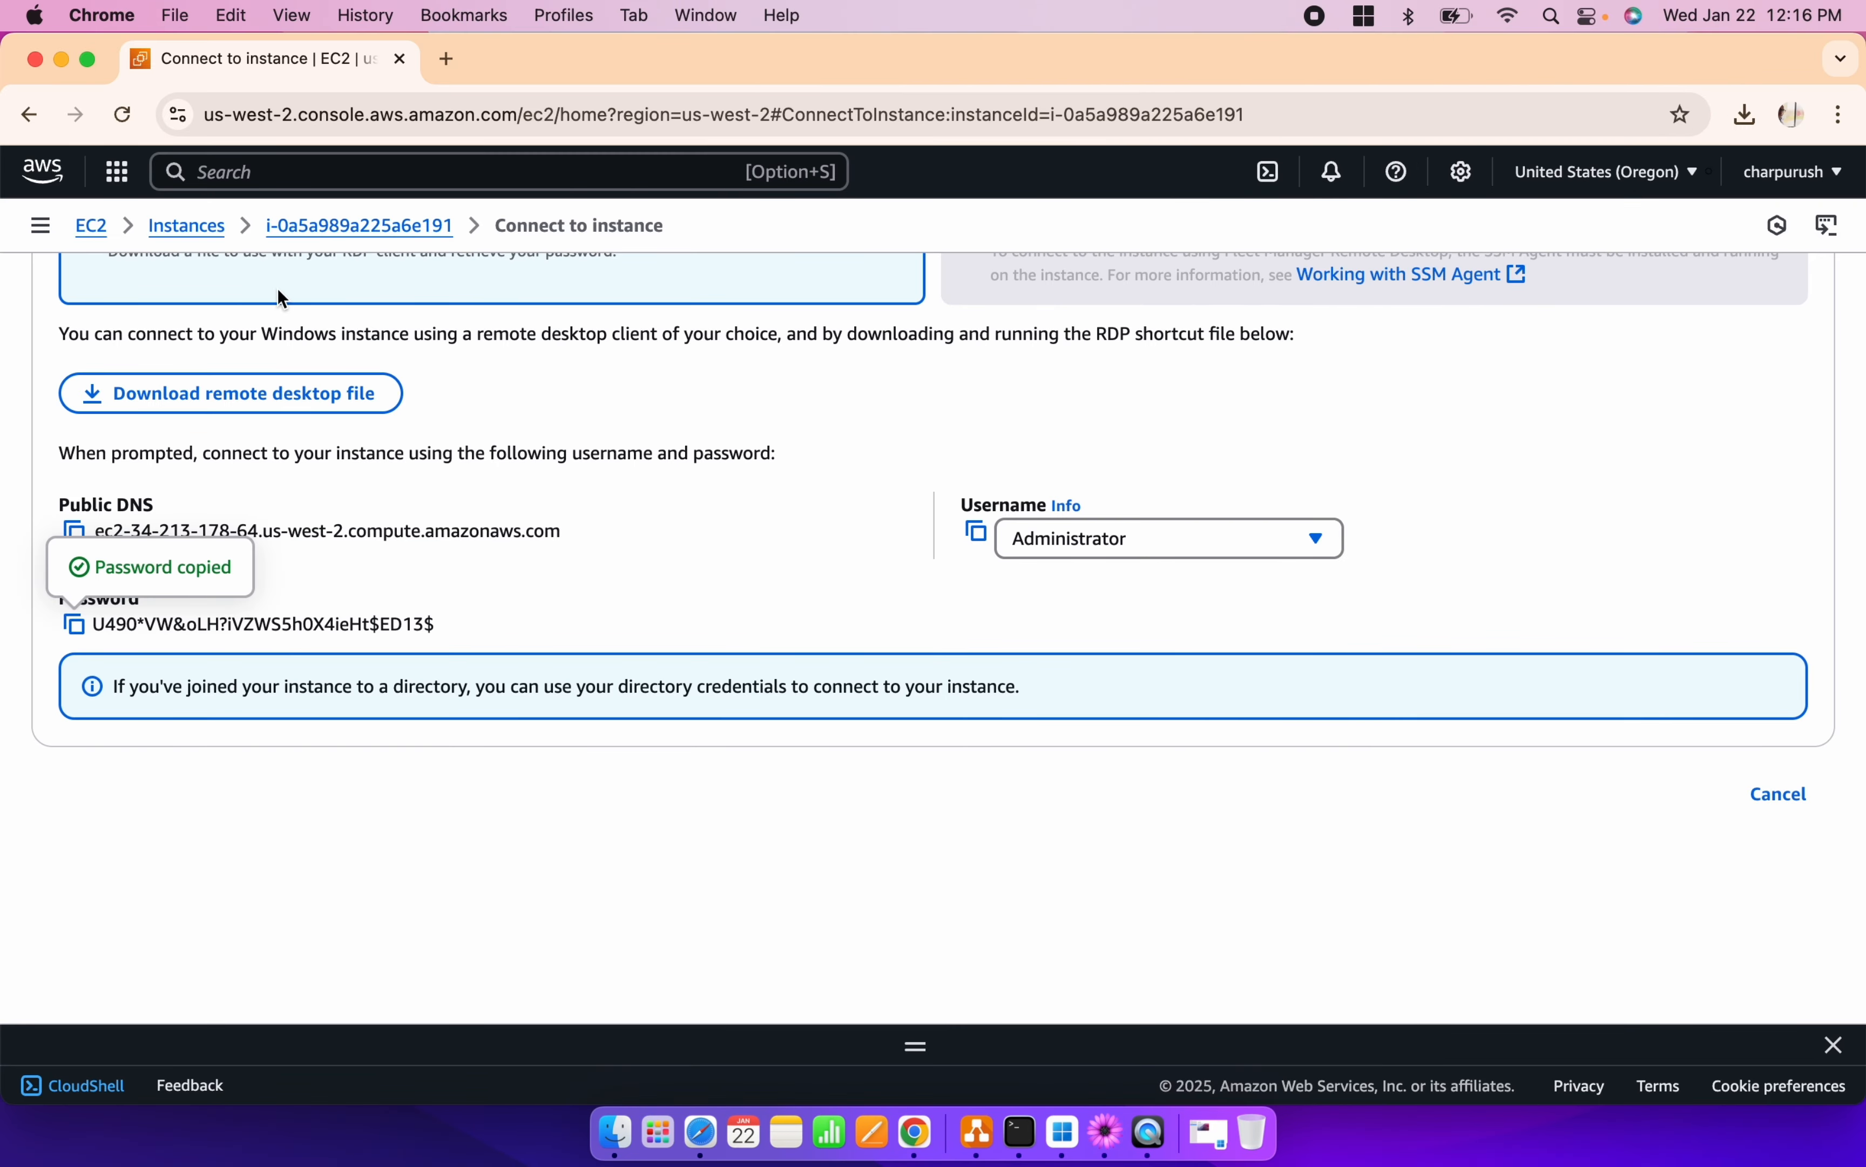
left_click(209, 229)
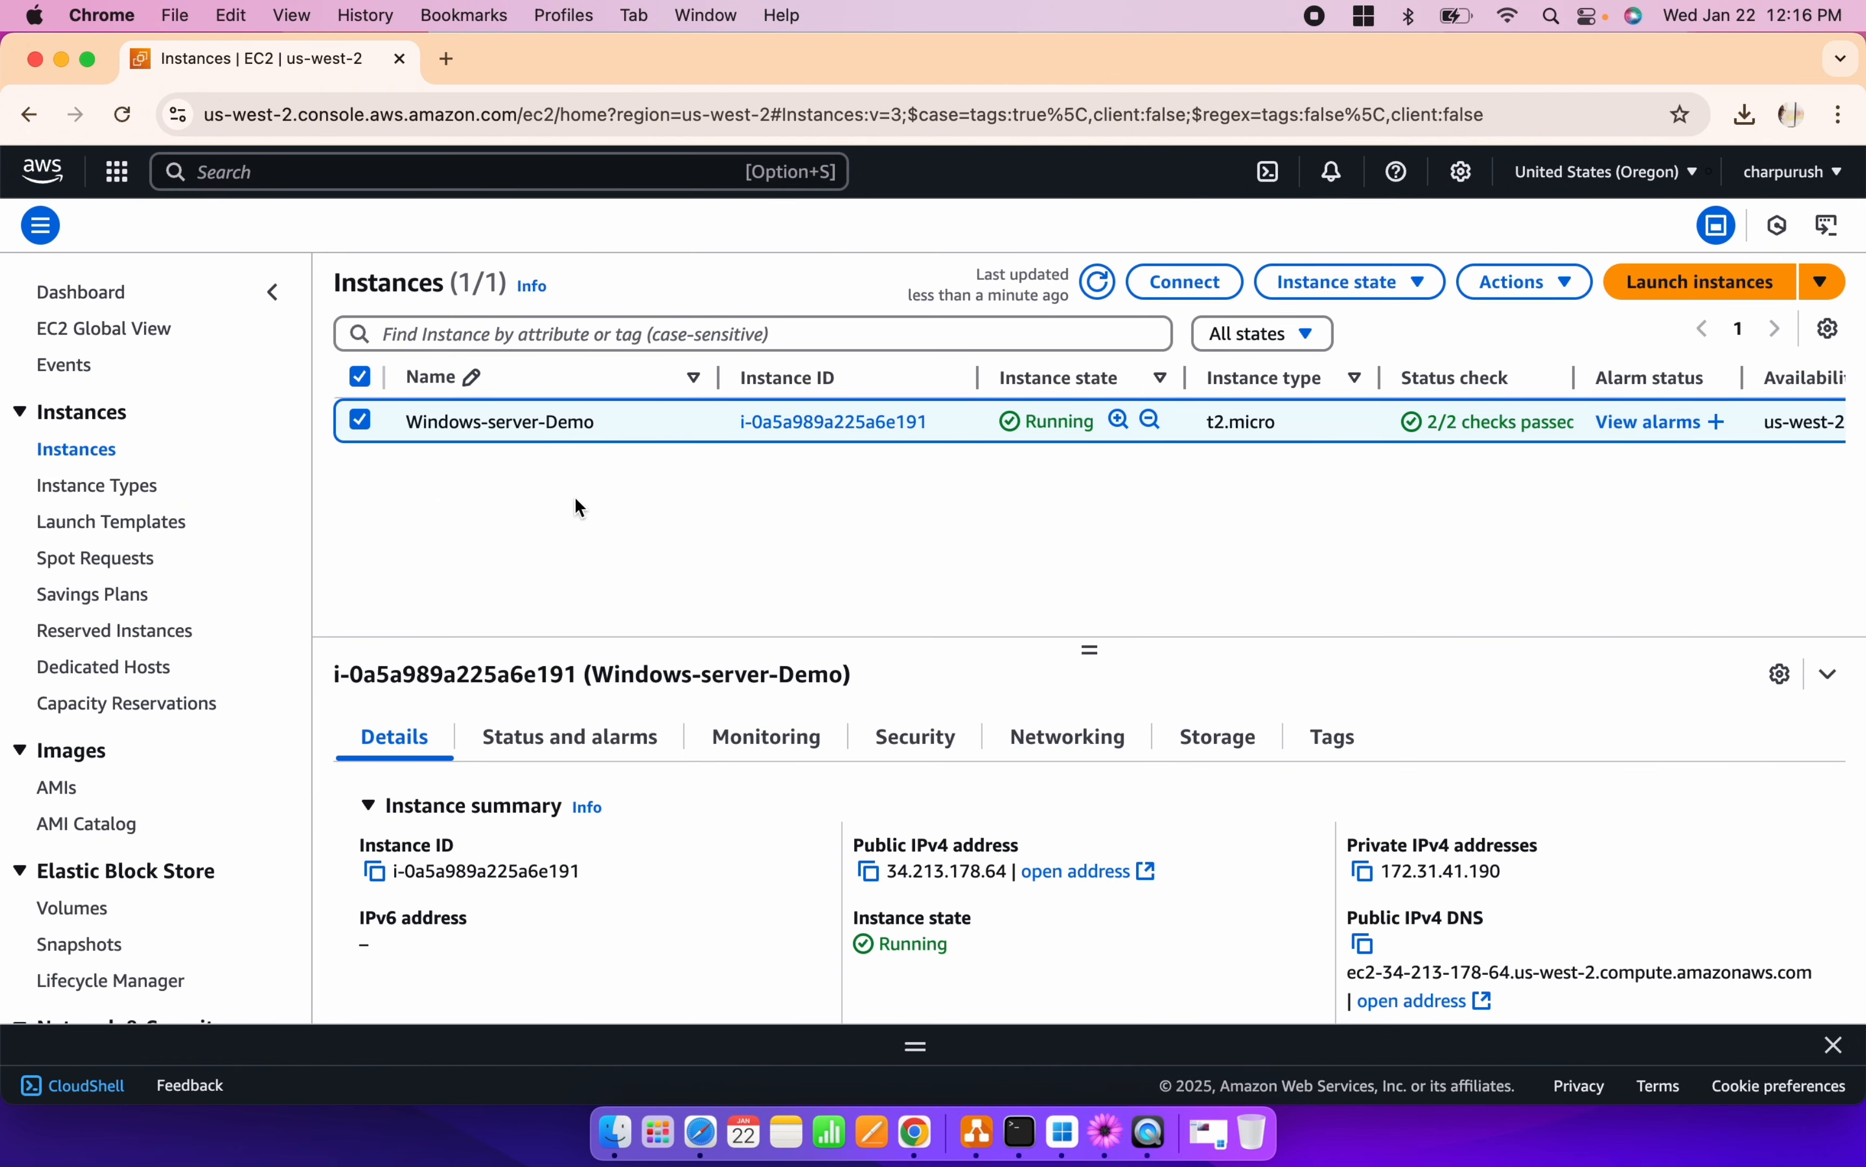
left_click(1215, 750)
scroll(1225, 640, "down", 5)
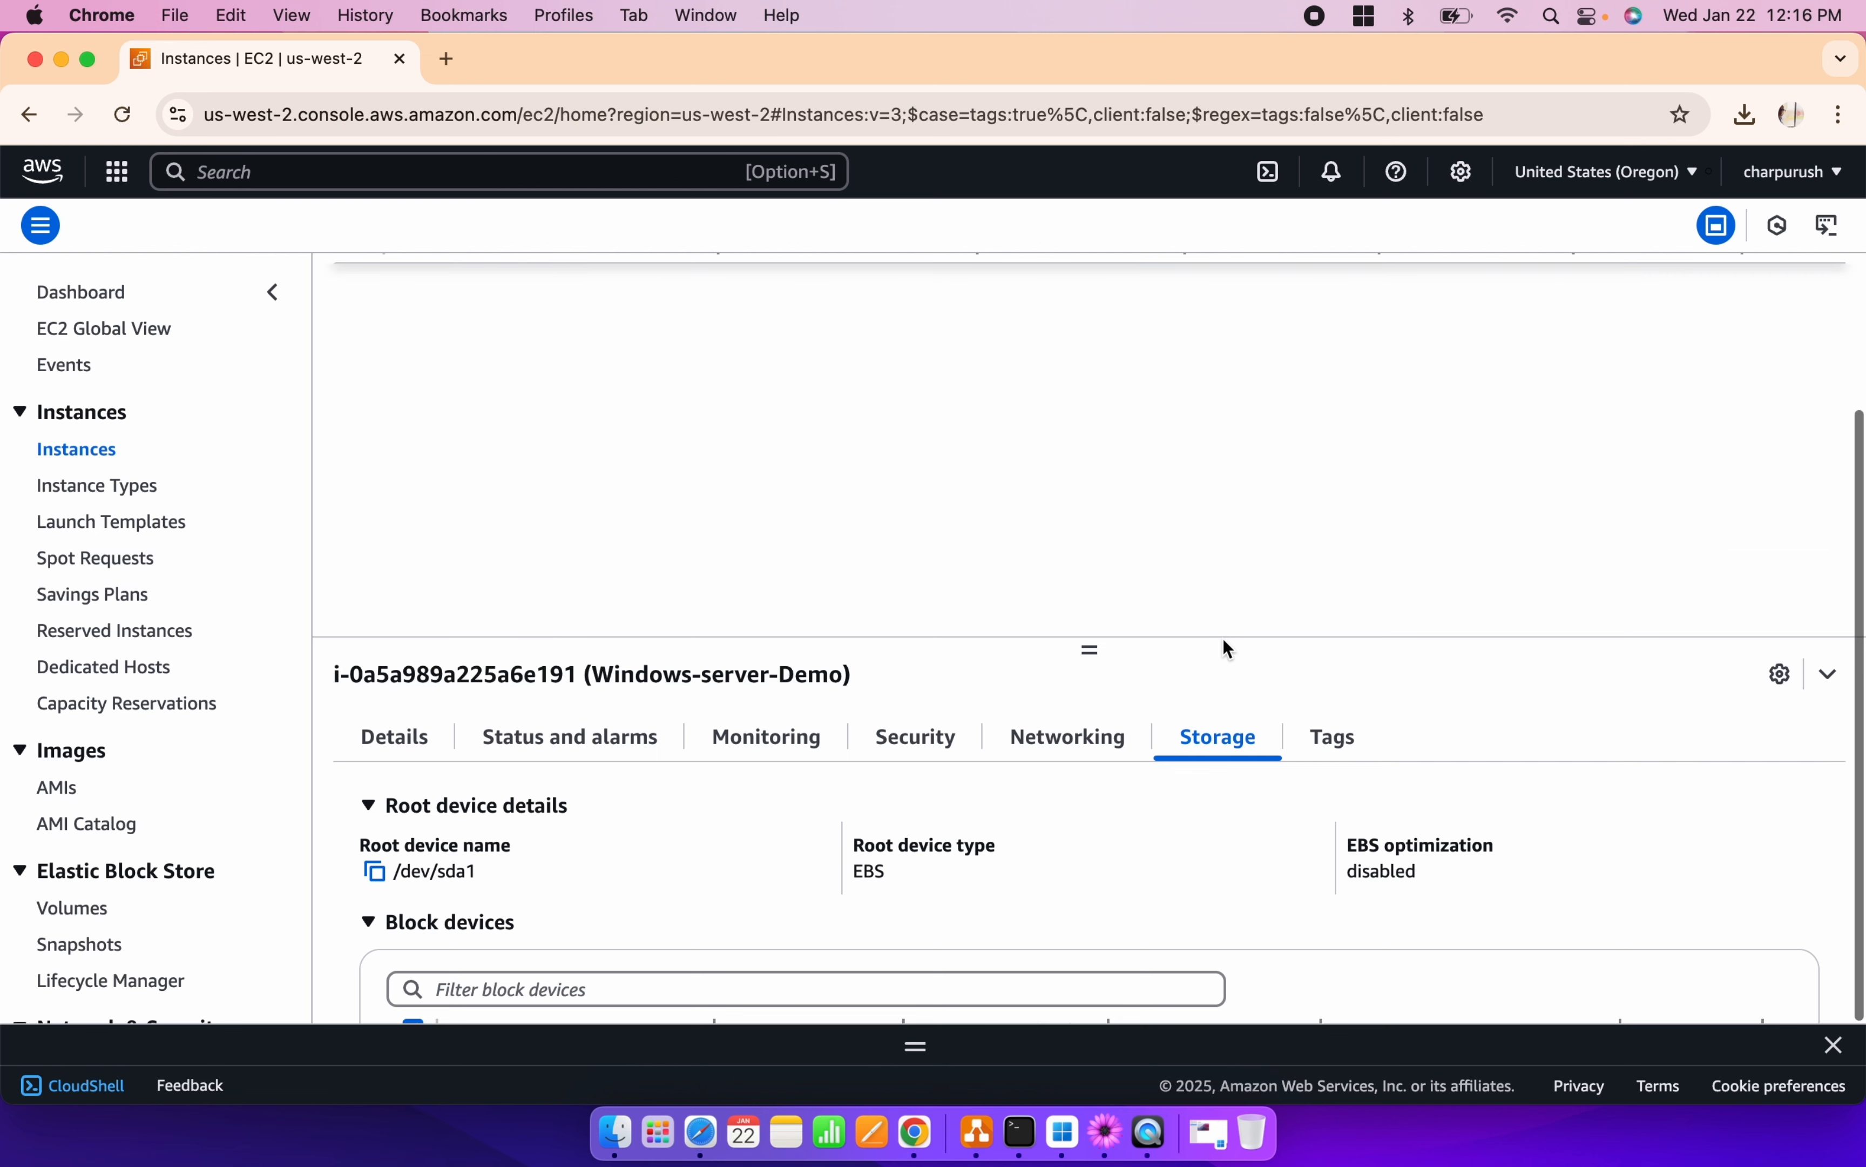
scroll(1163, 511, "up", 5)
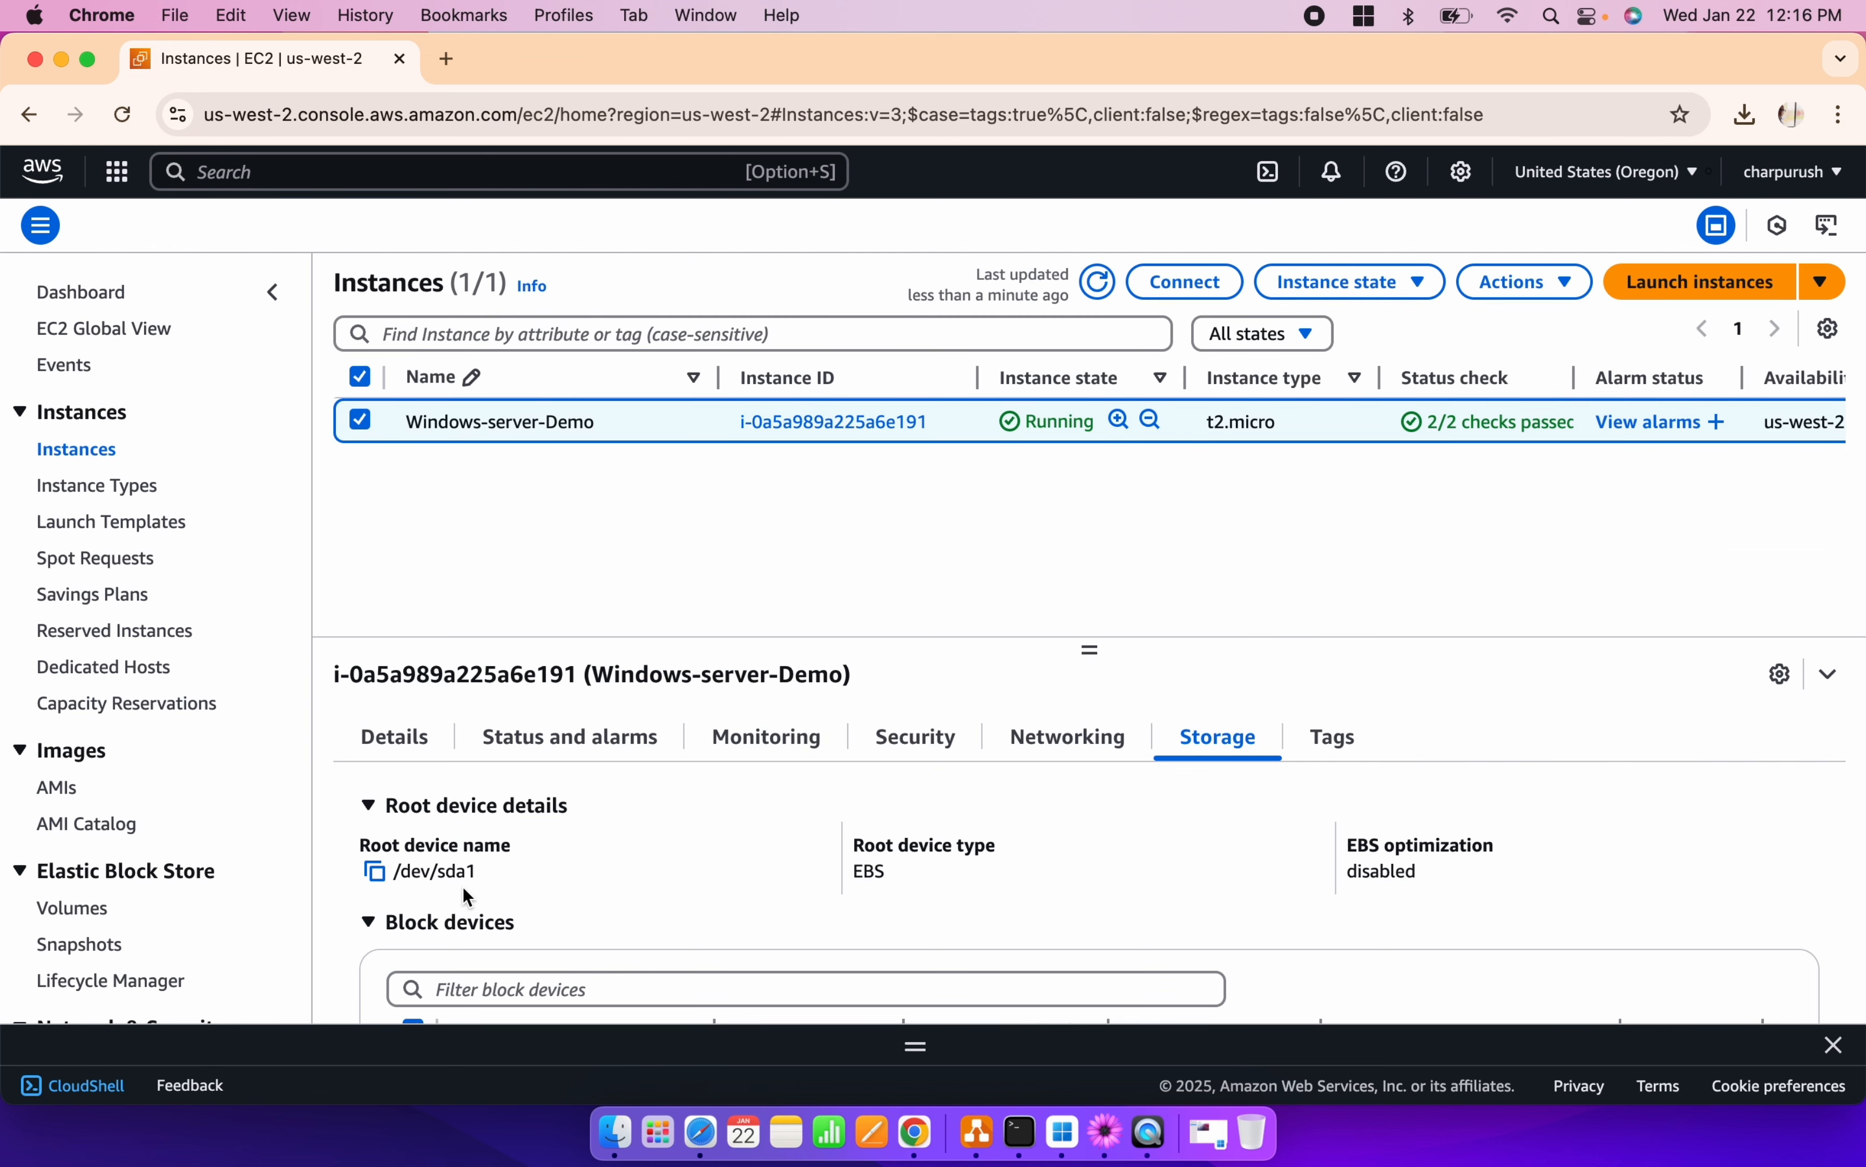
scroll(1025, 875, "down", 3)
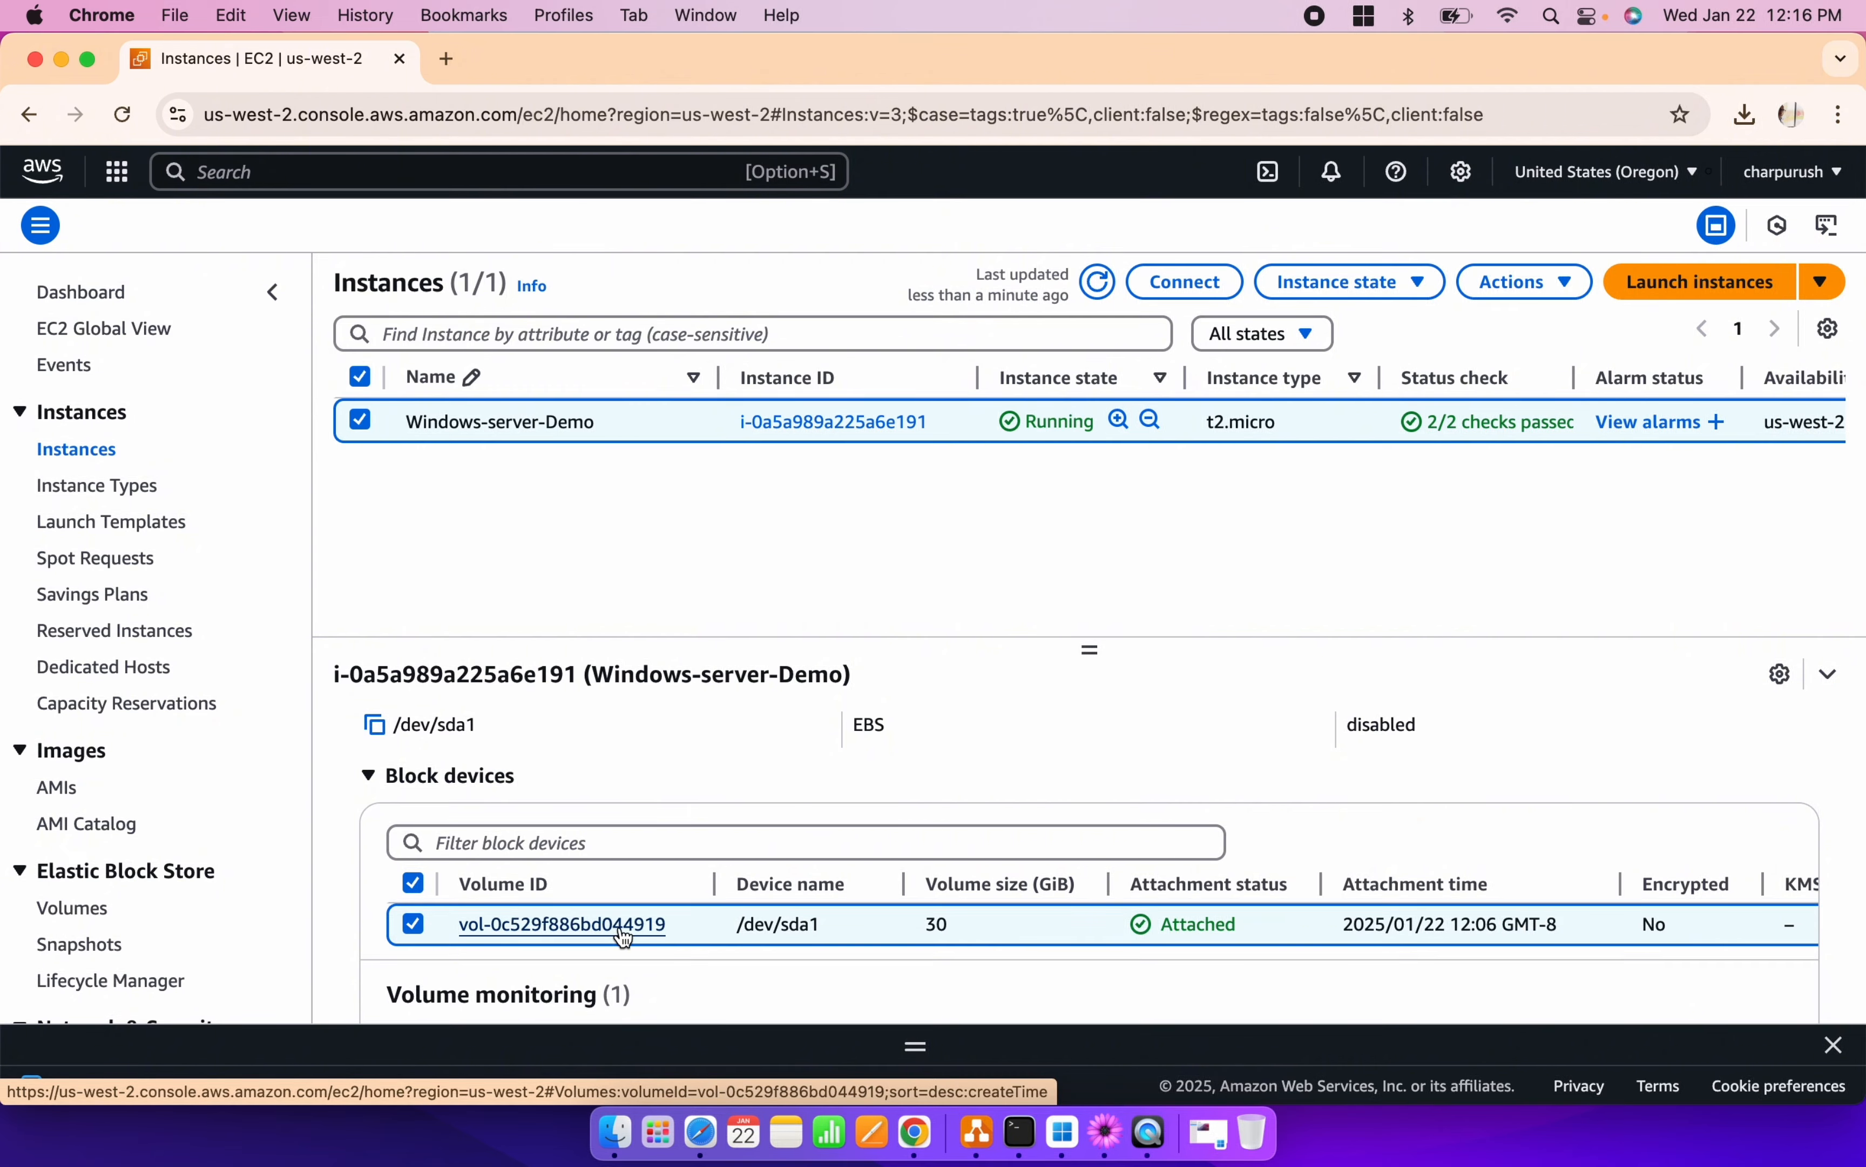
- Switch to the Windows remote session and compare the C: drive's capacity with the EBS volume size
key("ctrl+Up")
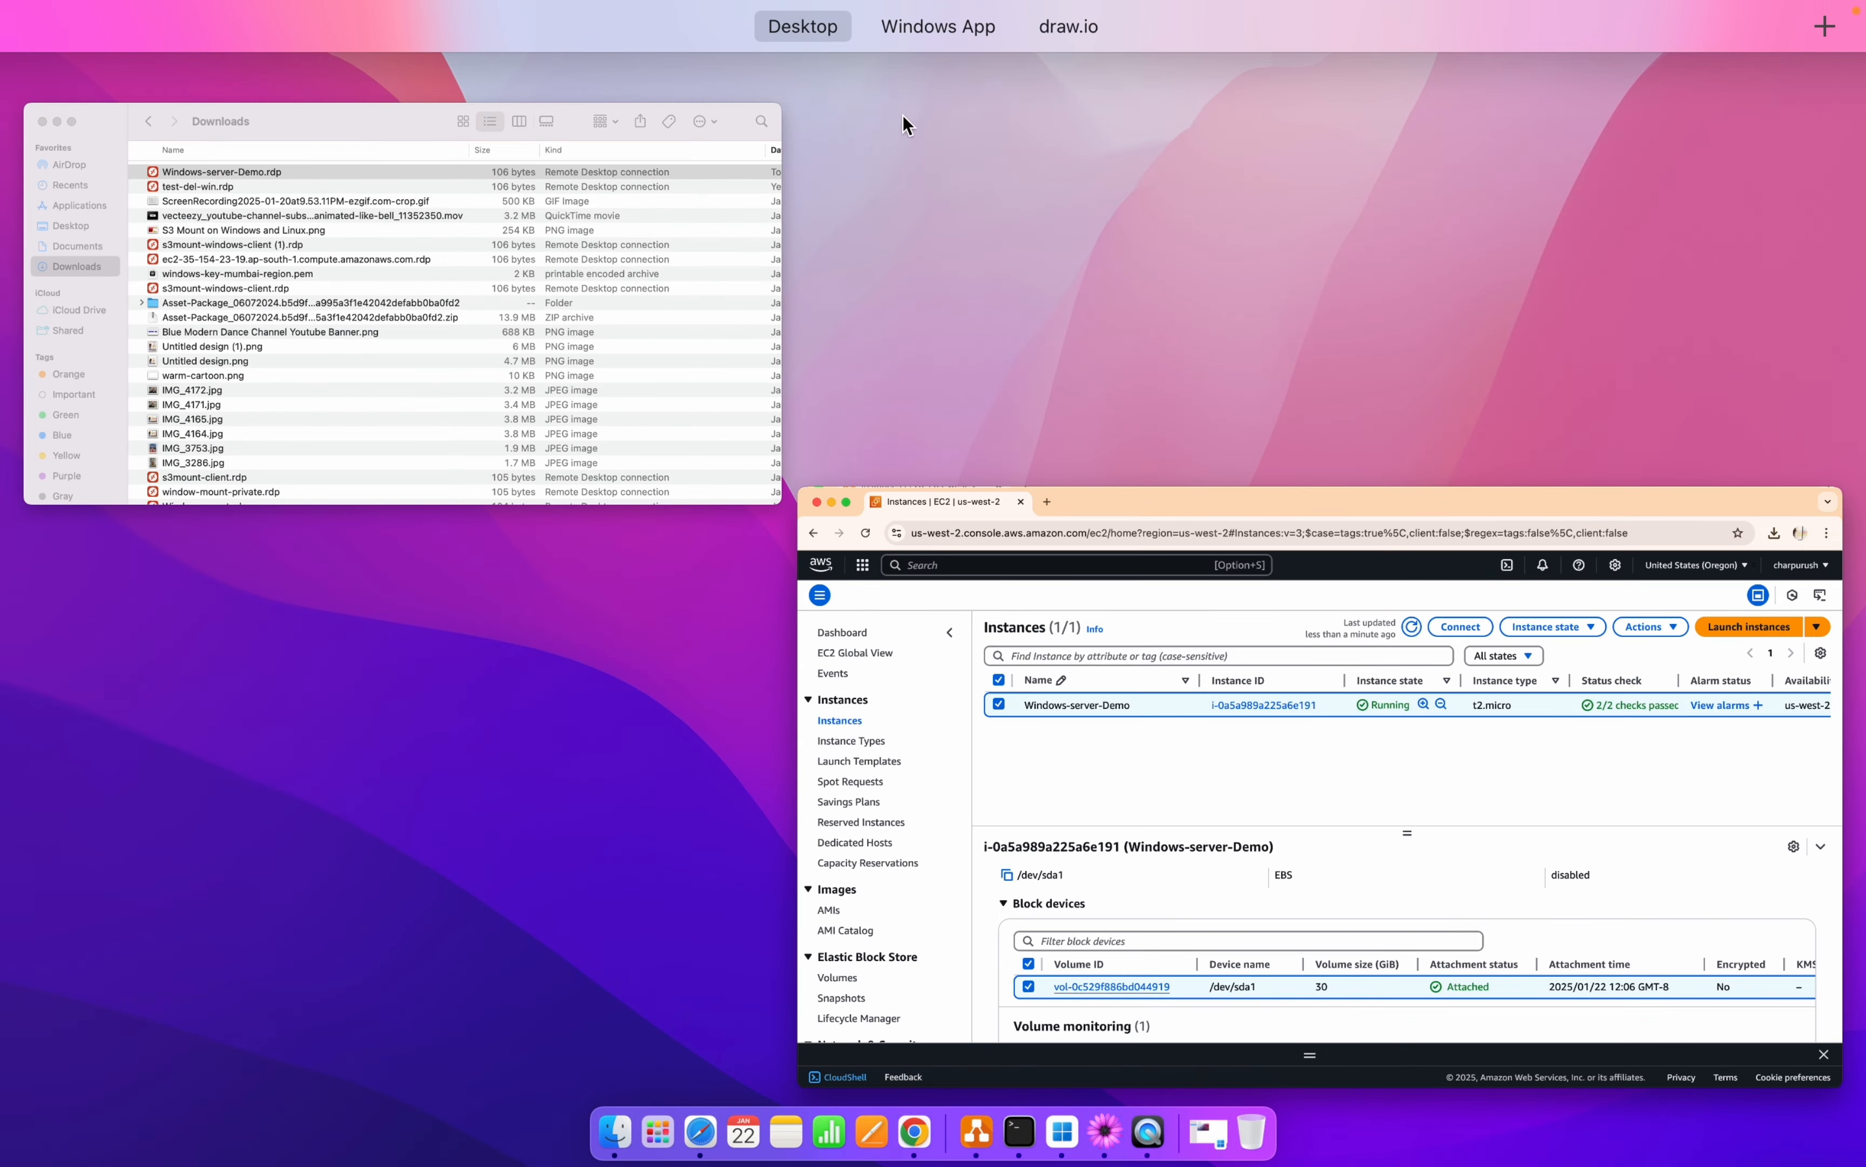
mouse_move(962, 31)
left_click(944, 67)
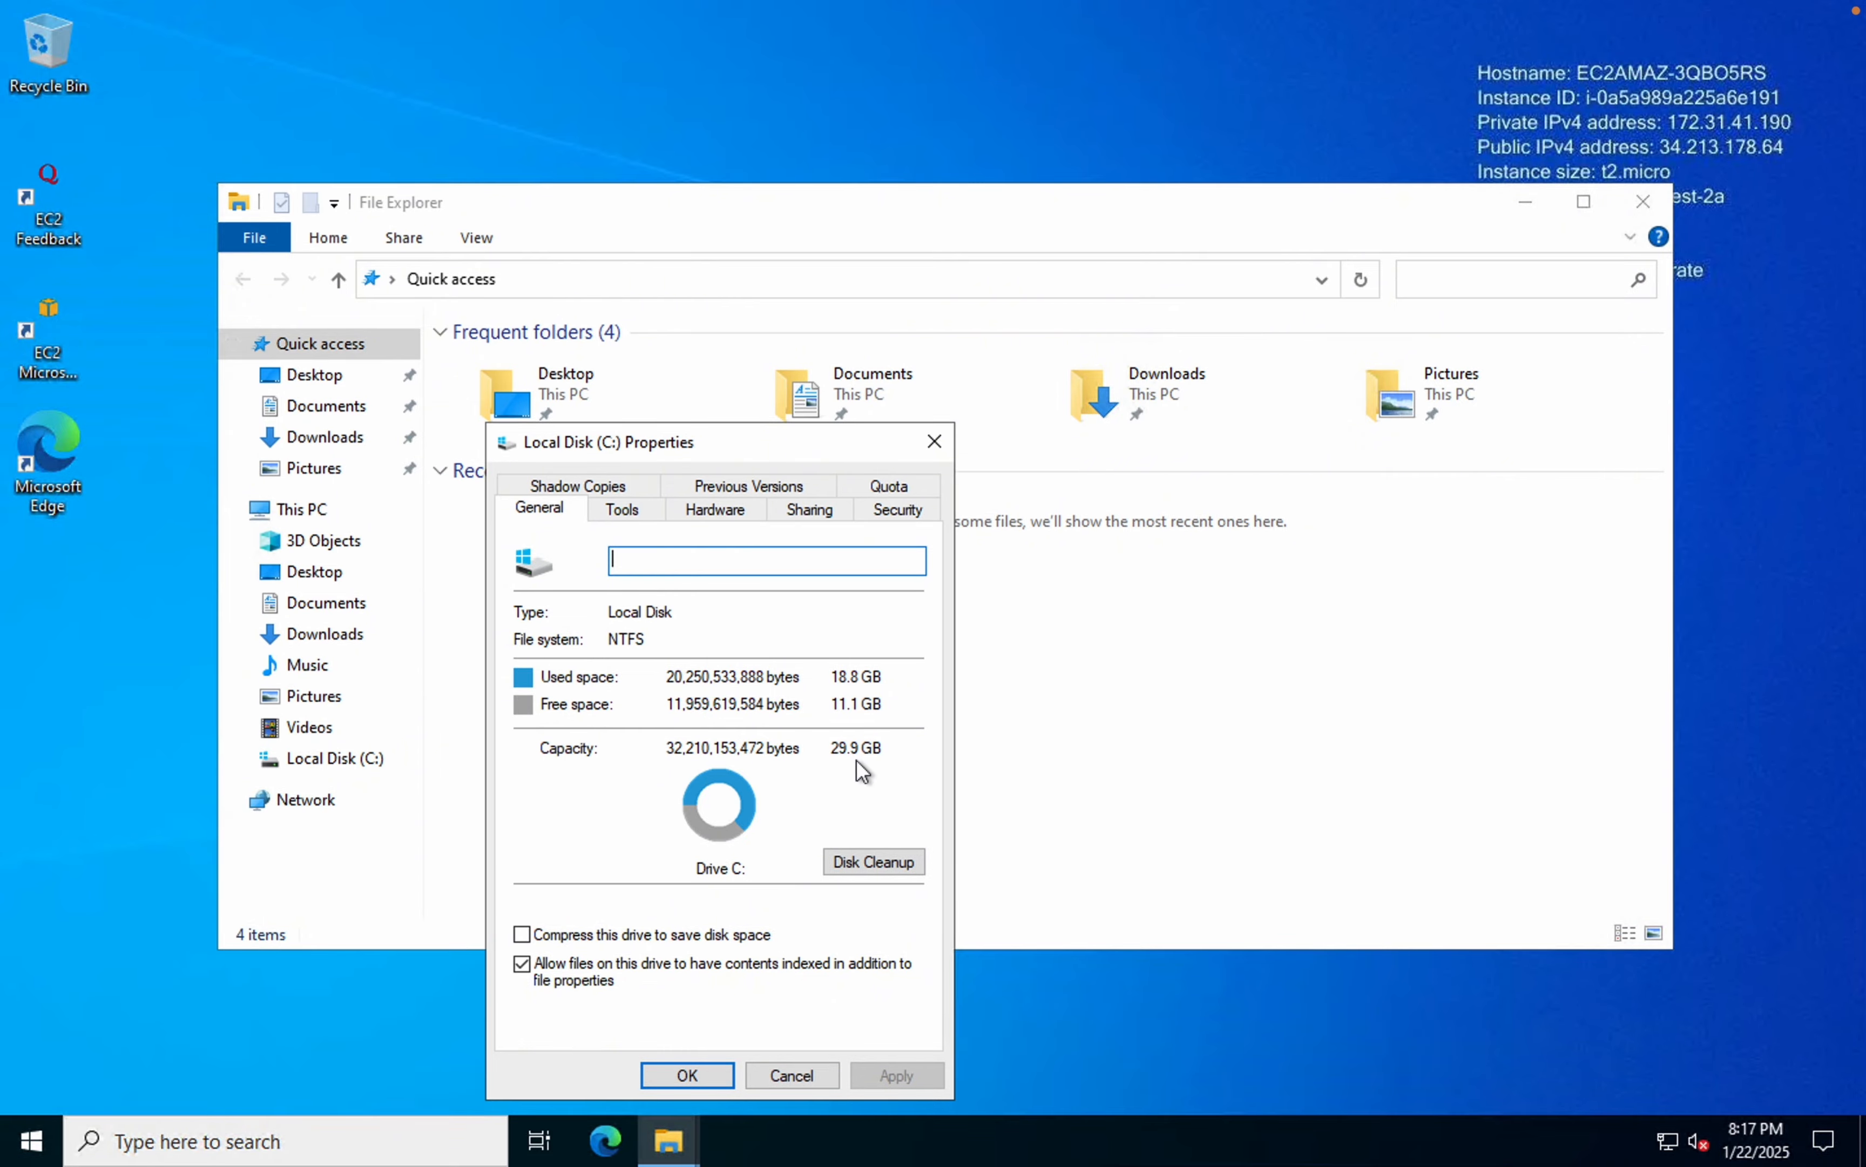
- Return to the AWS console and open the instance's attached /dev/sda1 volume for modification
key("ctrl+Up")
left_click(1650, 558)
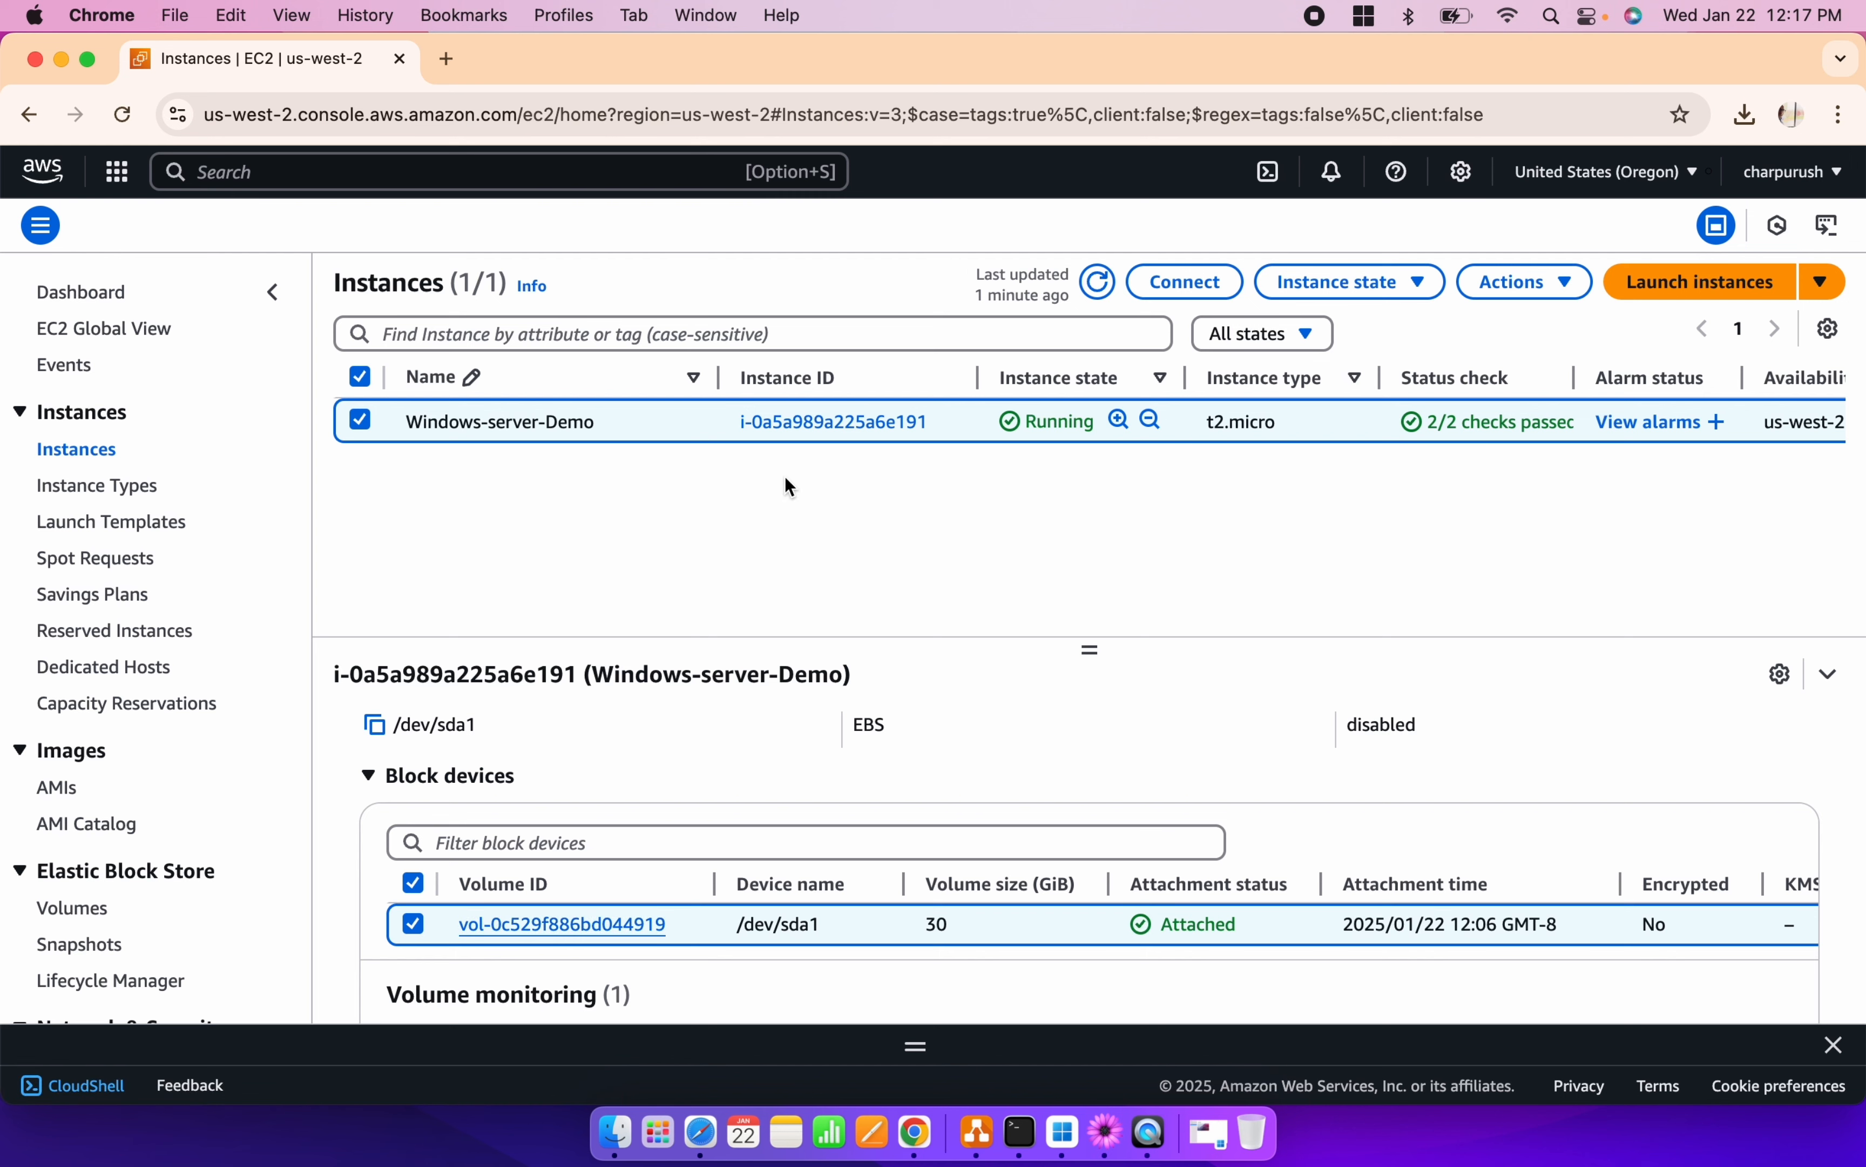
left_click(557, 925)
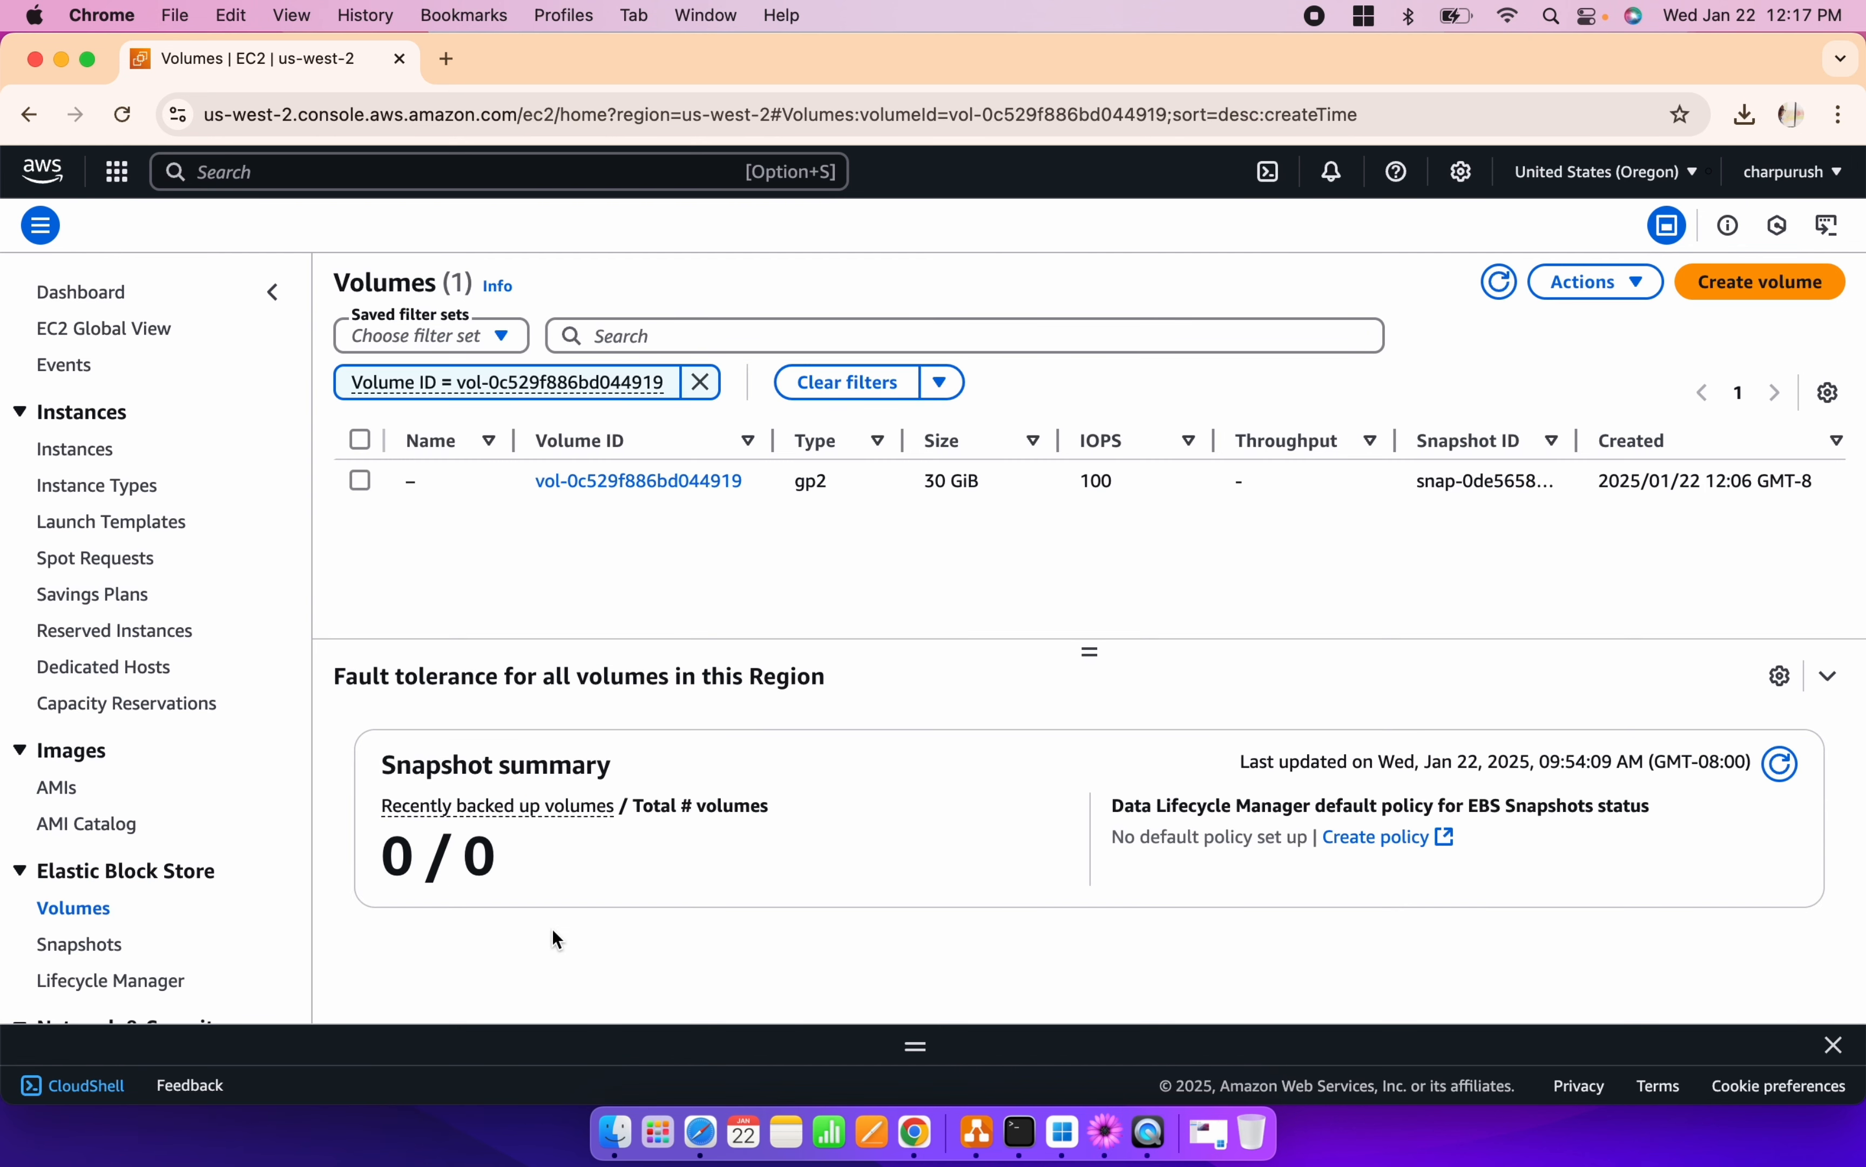
left_click(360, 482)
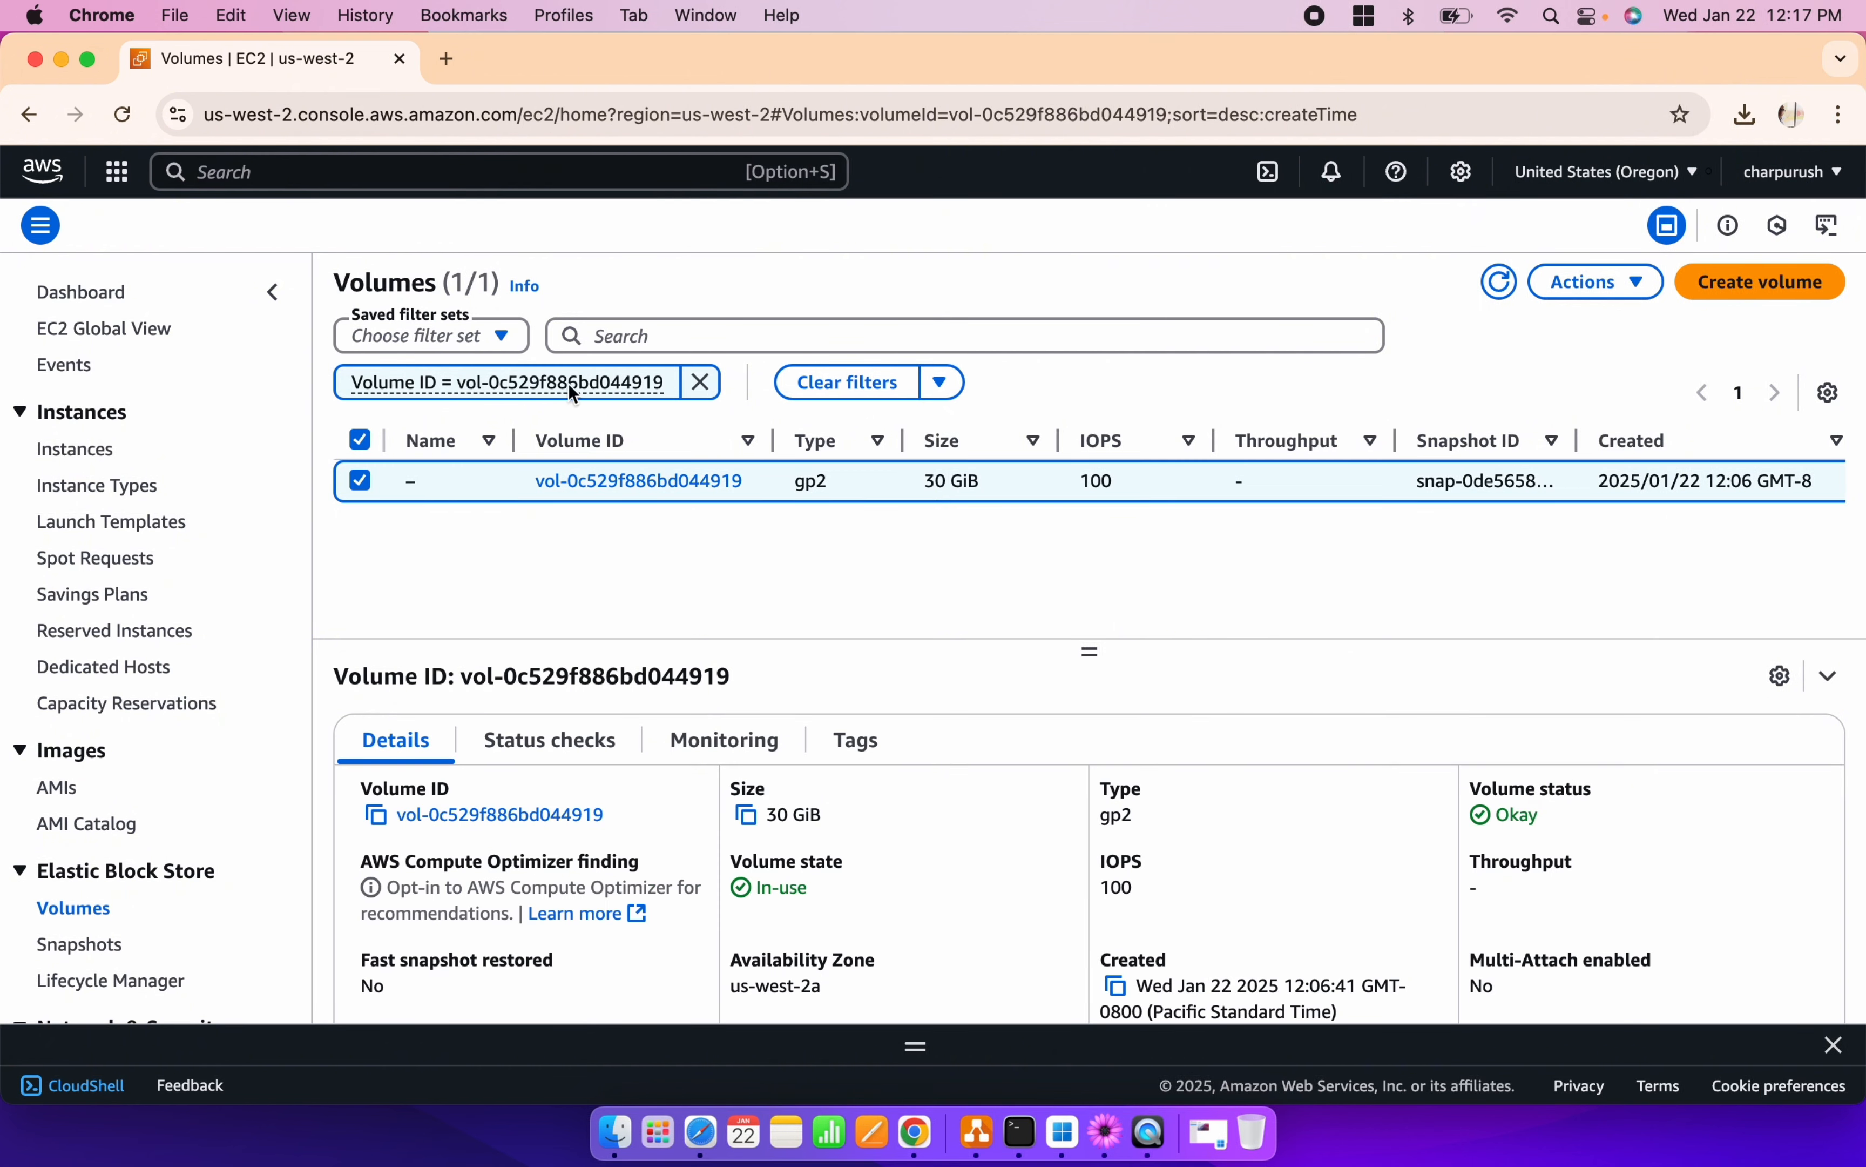
left_click(1641, 297)
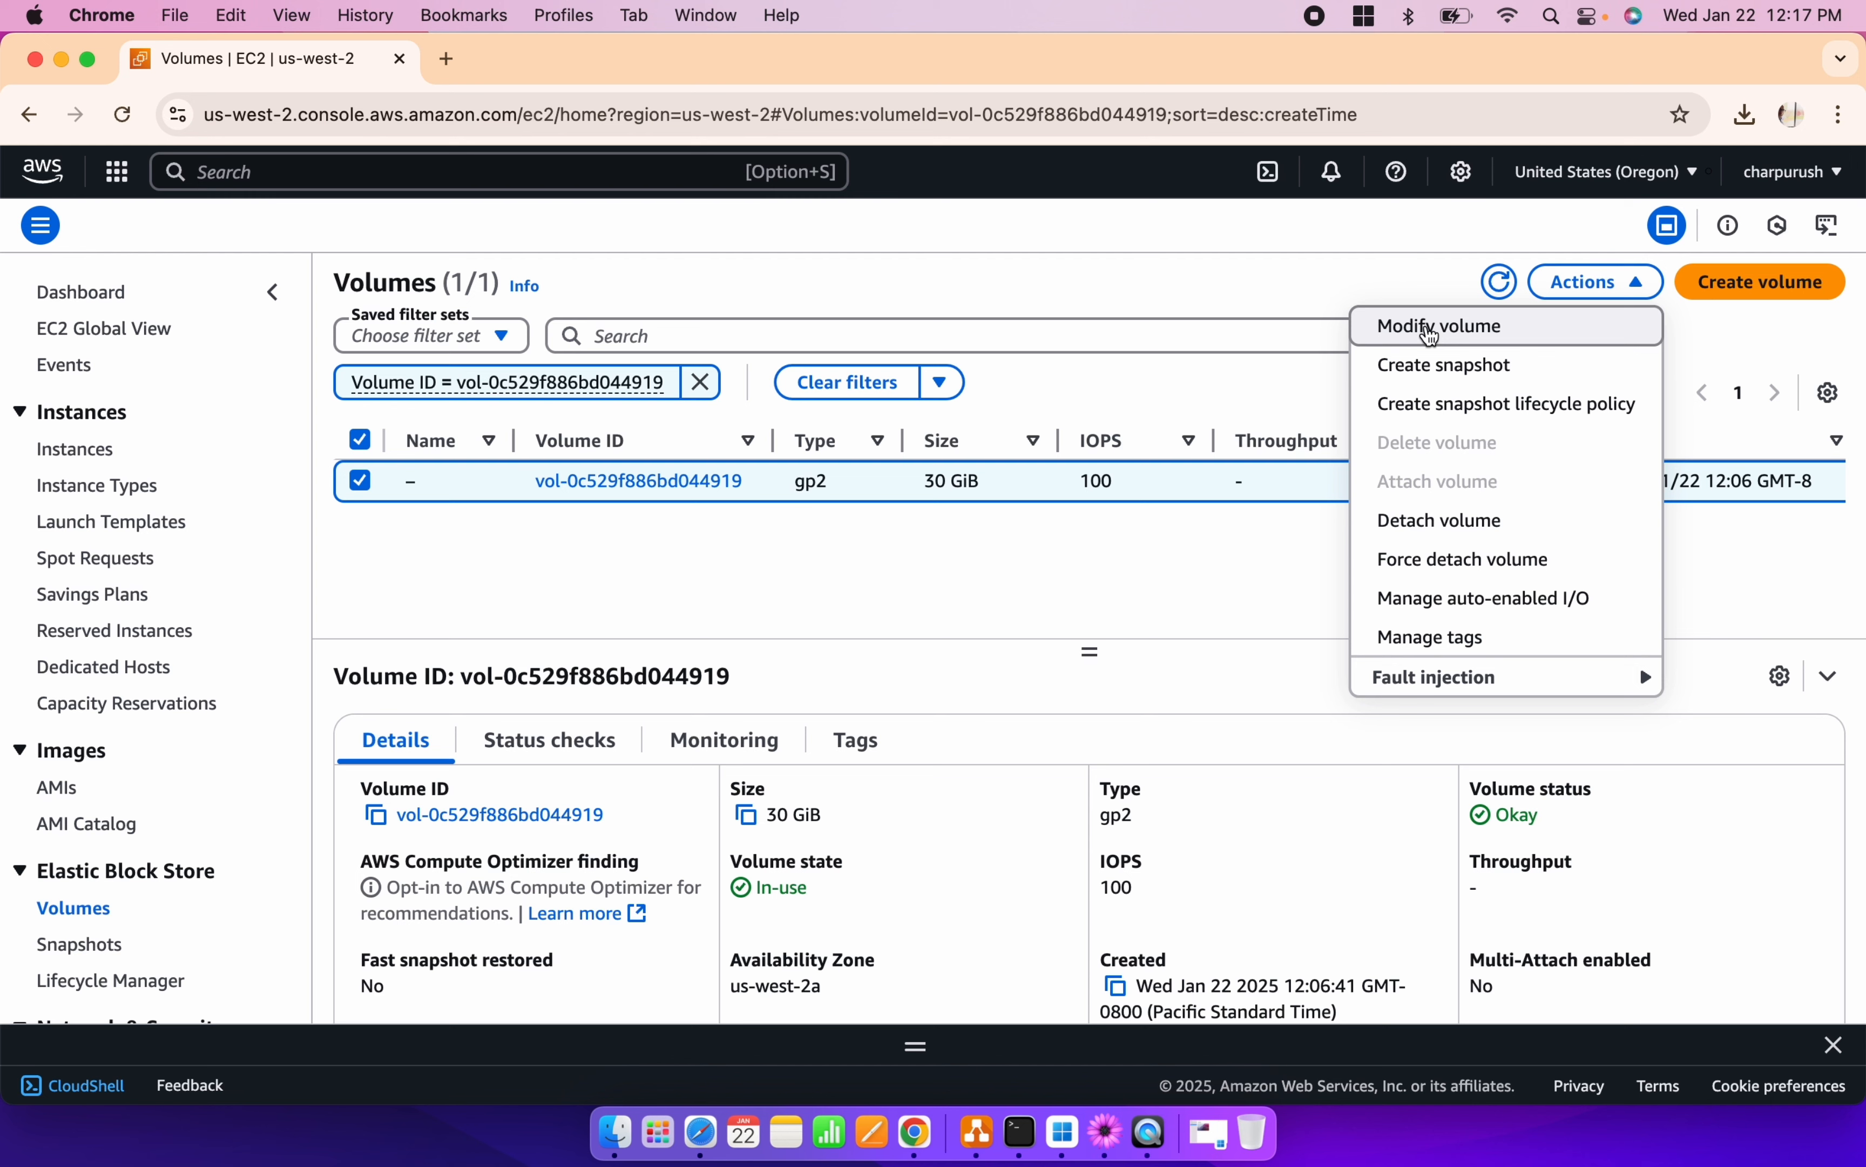
left_click(1430, 331)
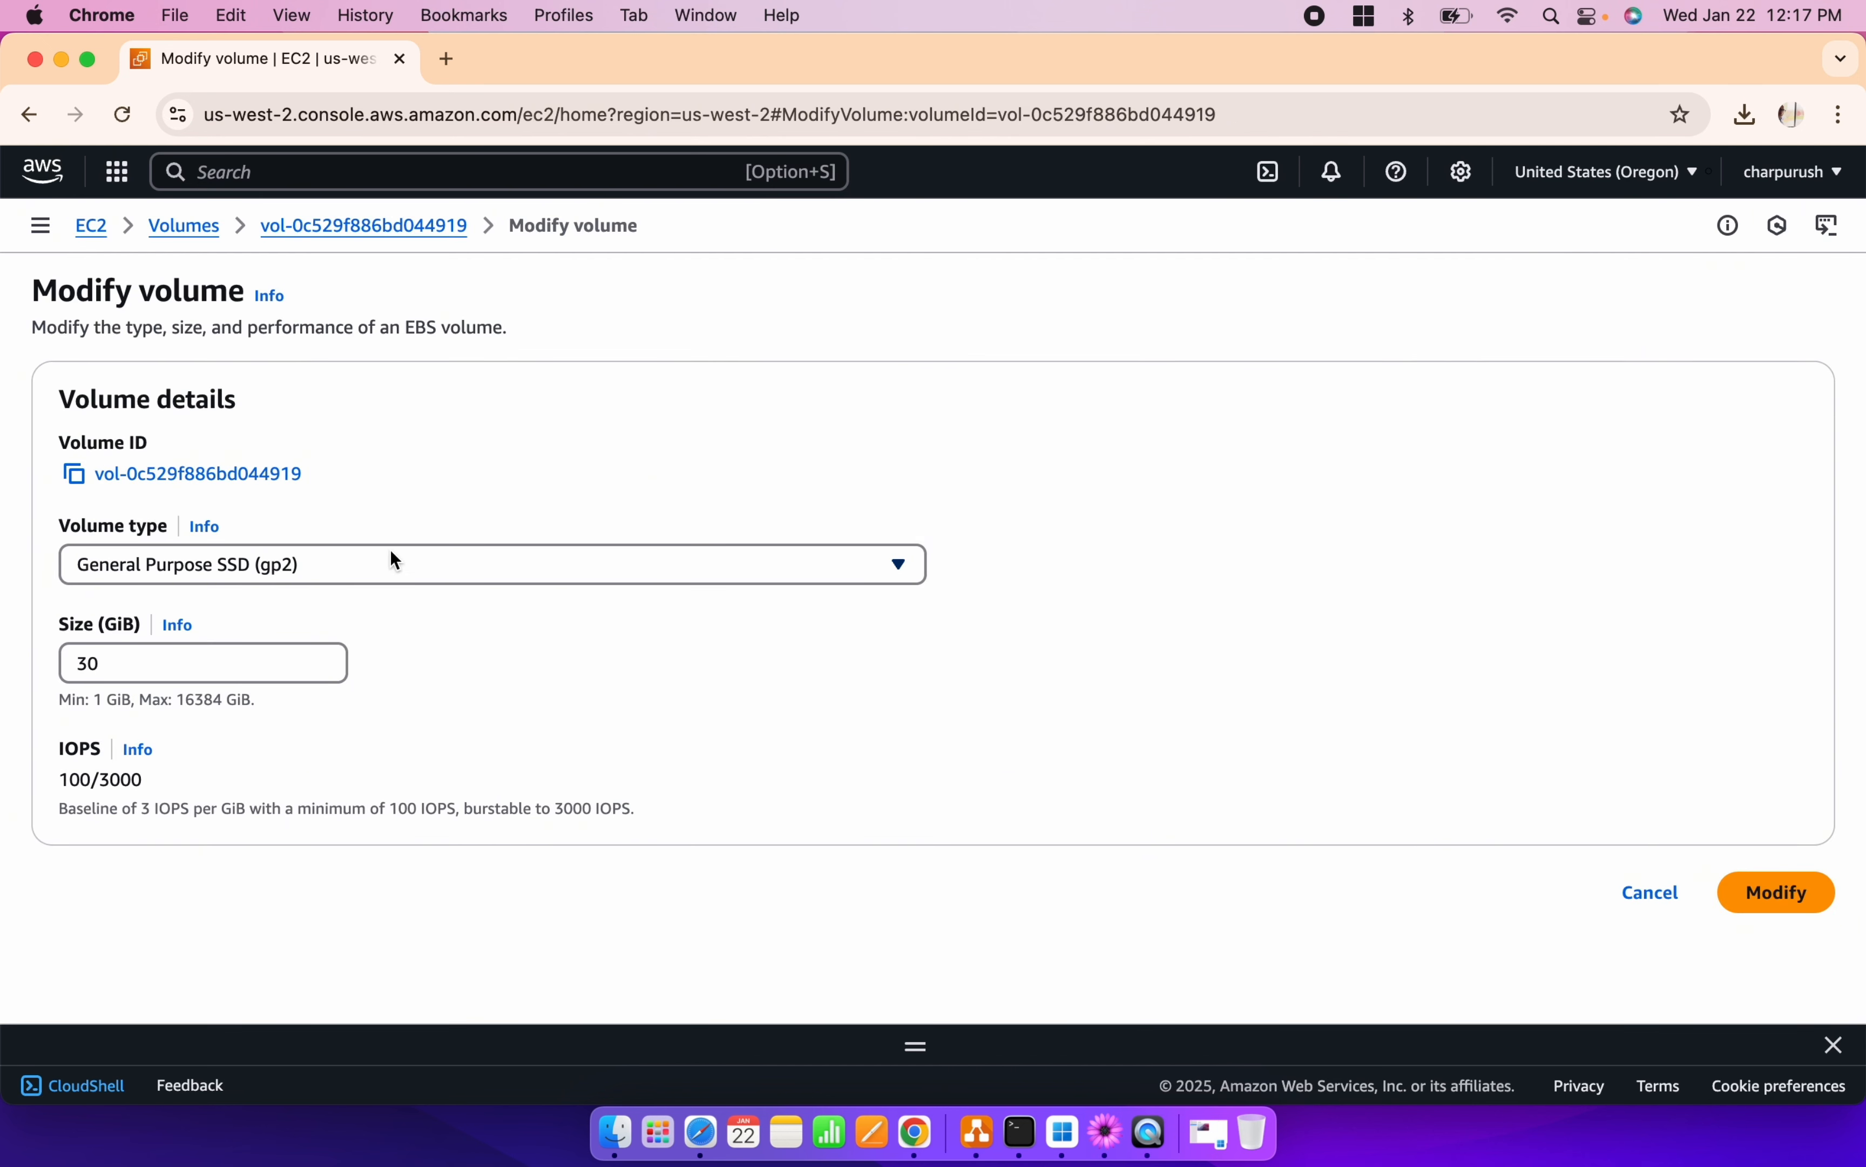
- Set the volume size to 50 GiB and confirm the modification
left_click(150, 658)
key("BackSpace")
key("BackSpace")
type("0")
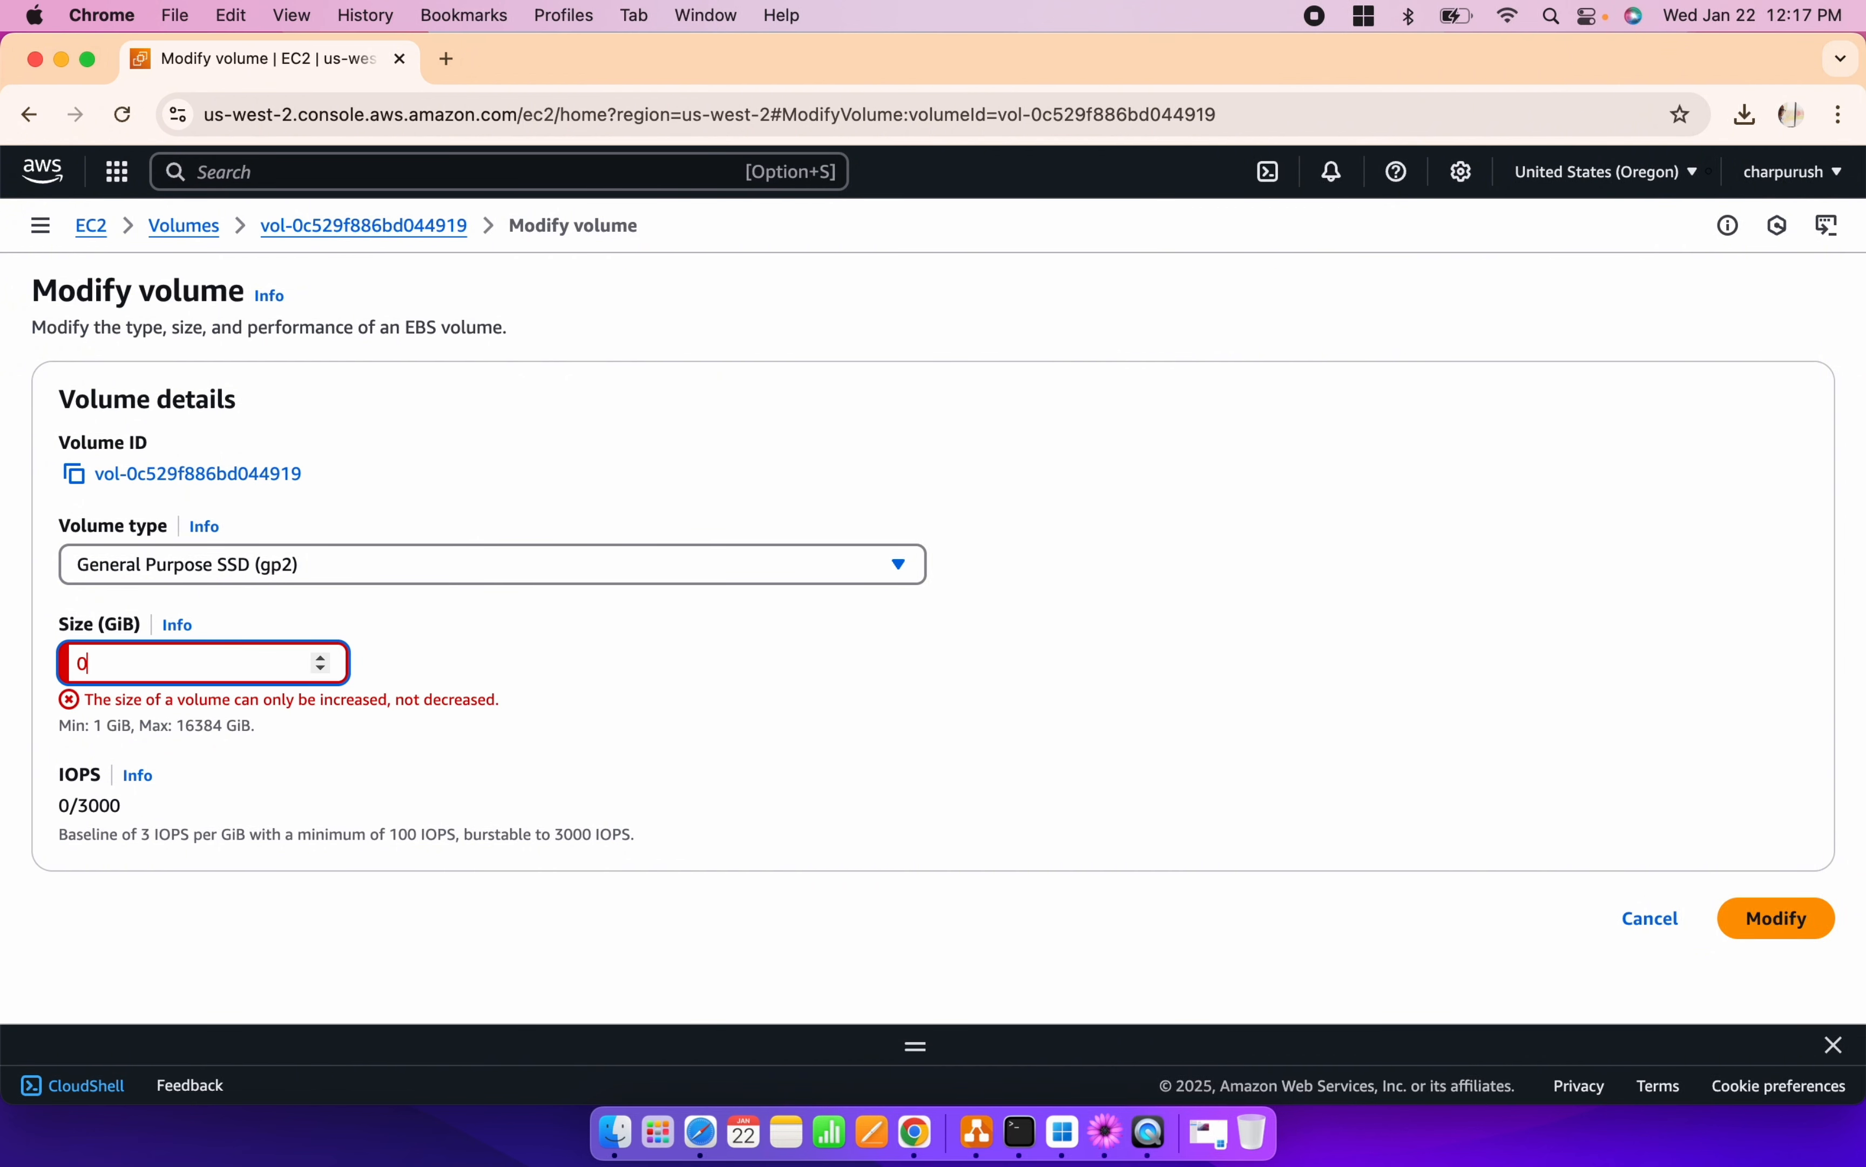
key("BackSpace")
type("50")
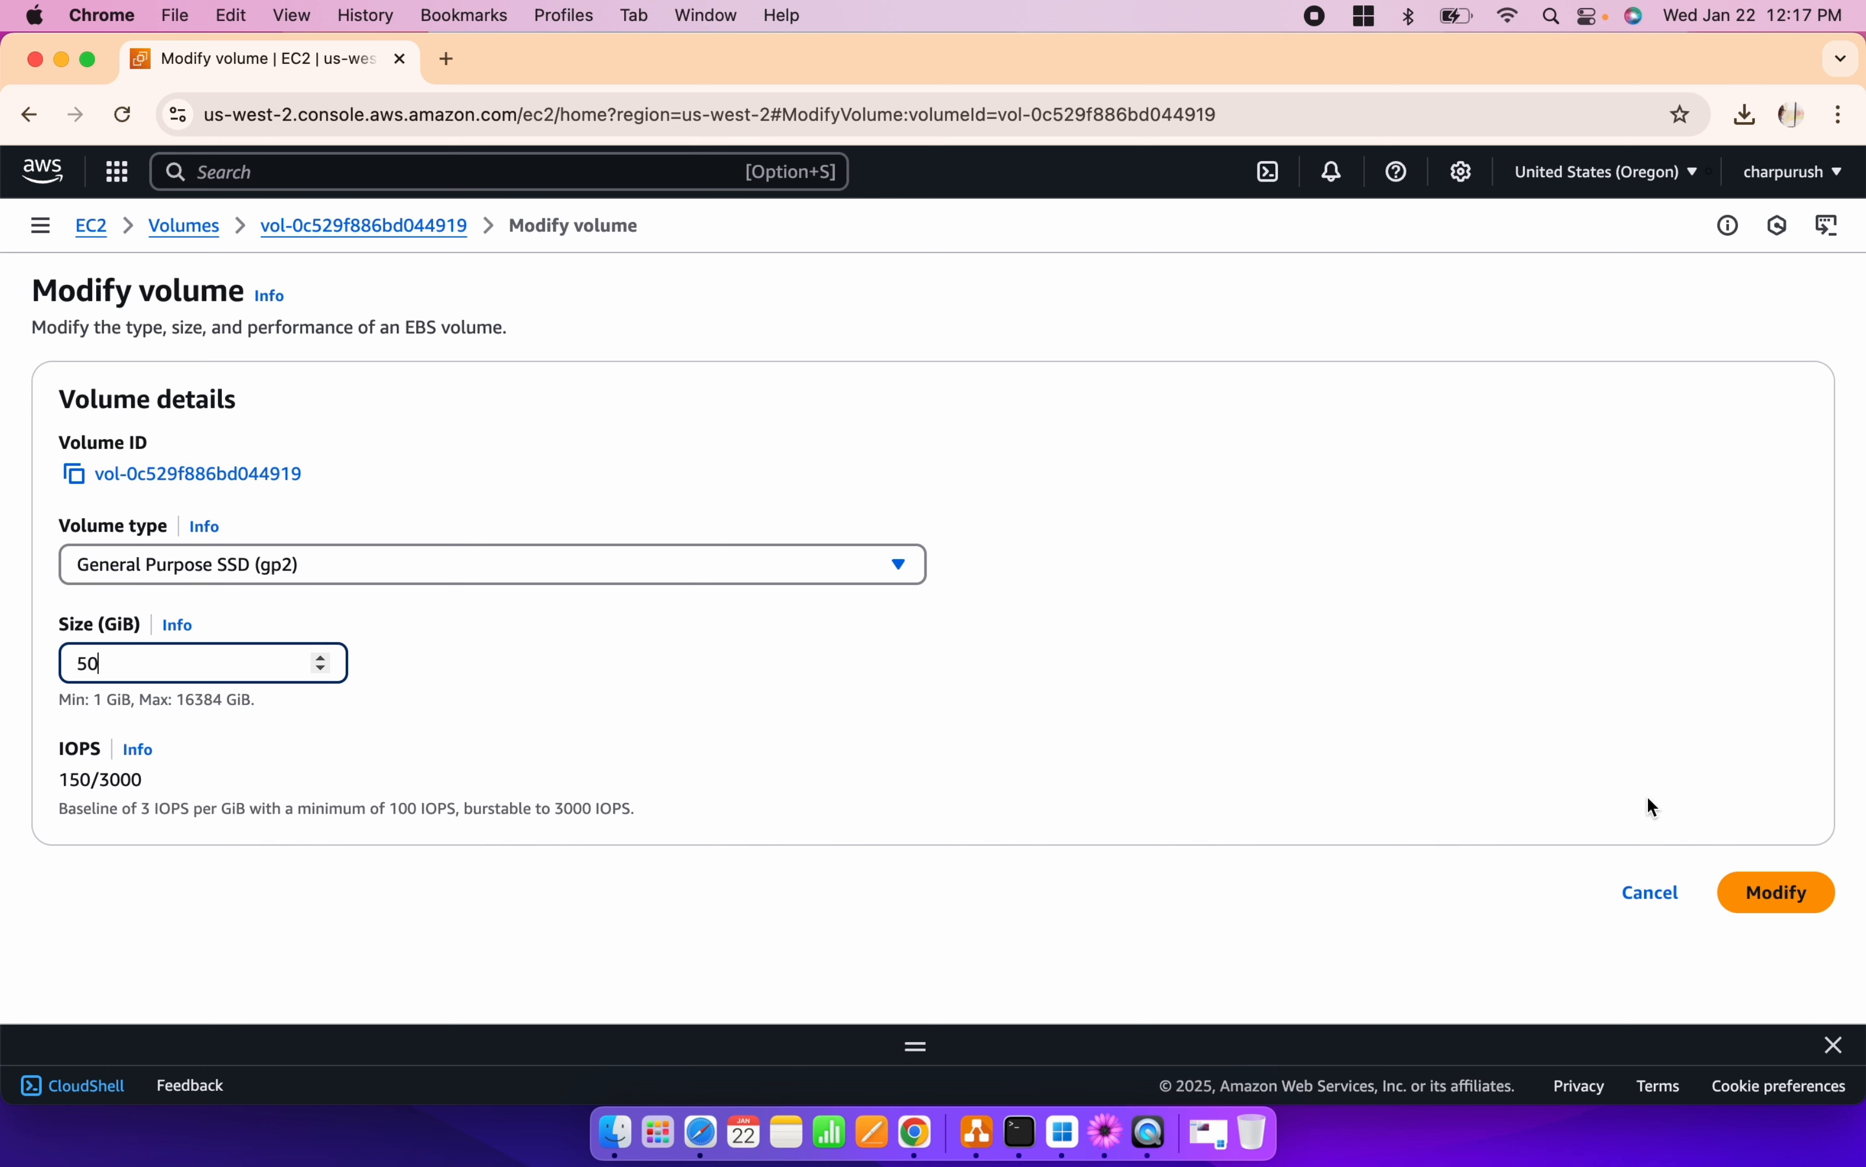
left_click(1789, 895)
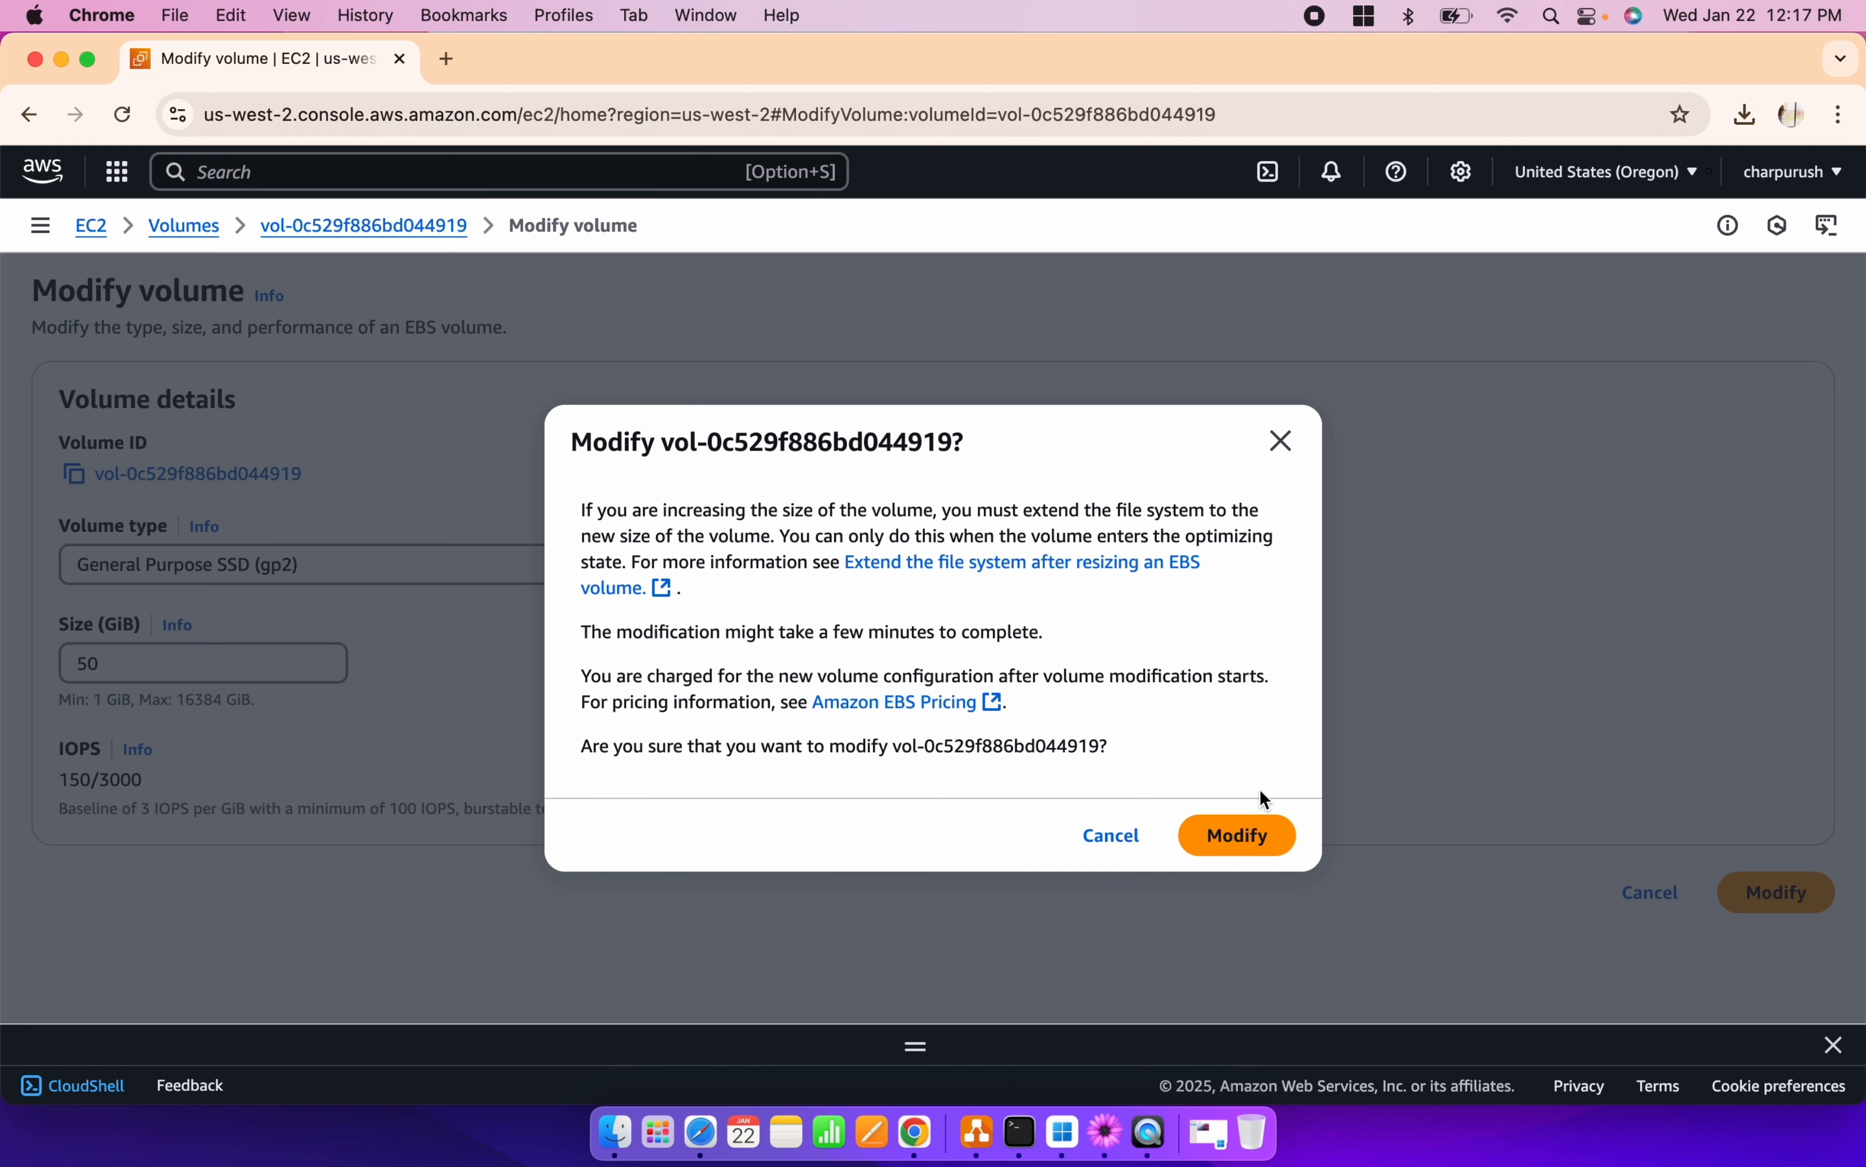
left_click(1272, 850)
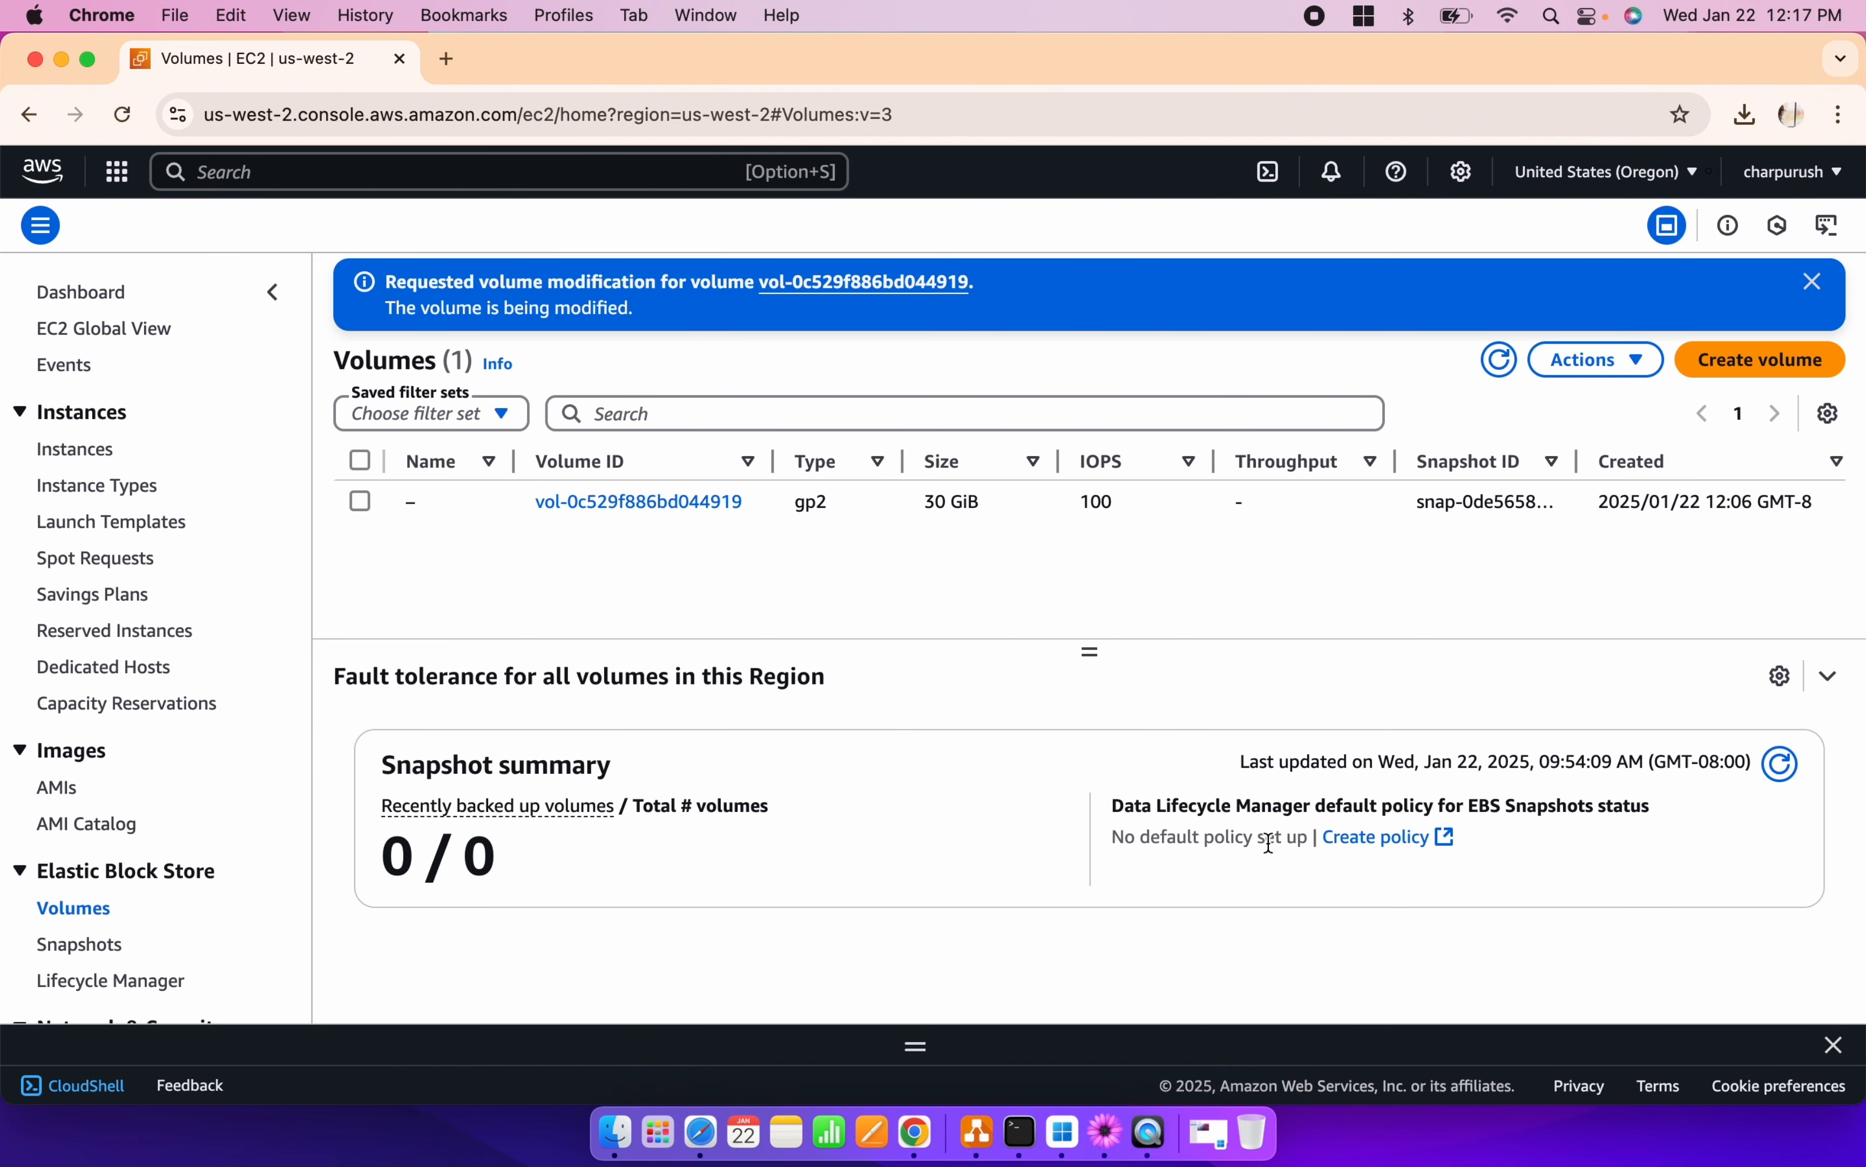
- Dismiss the modification notice and check the volume's state and size in the volumes list
left_click(1814, 282)
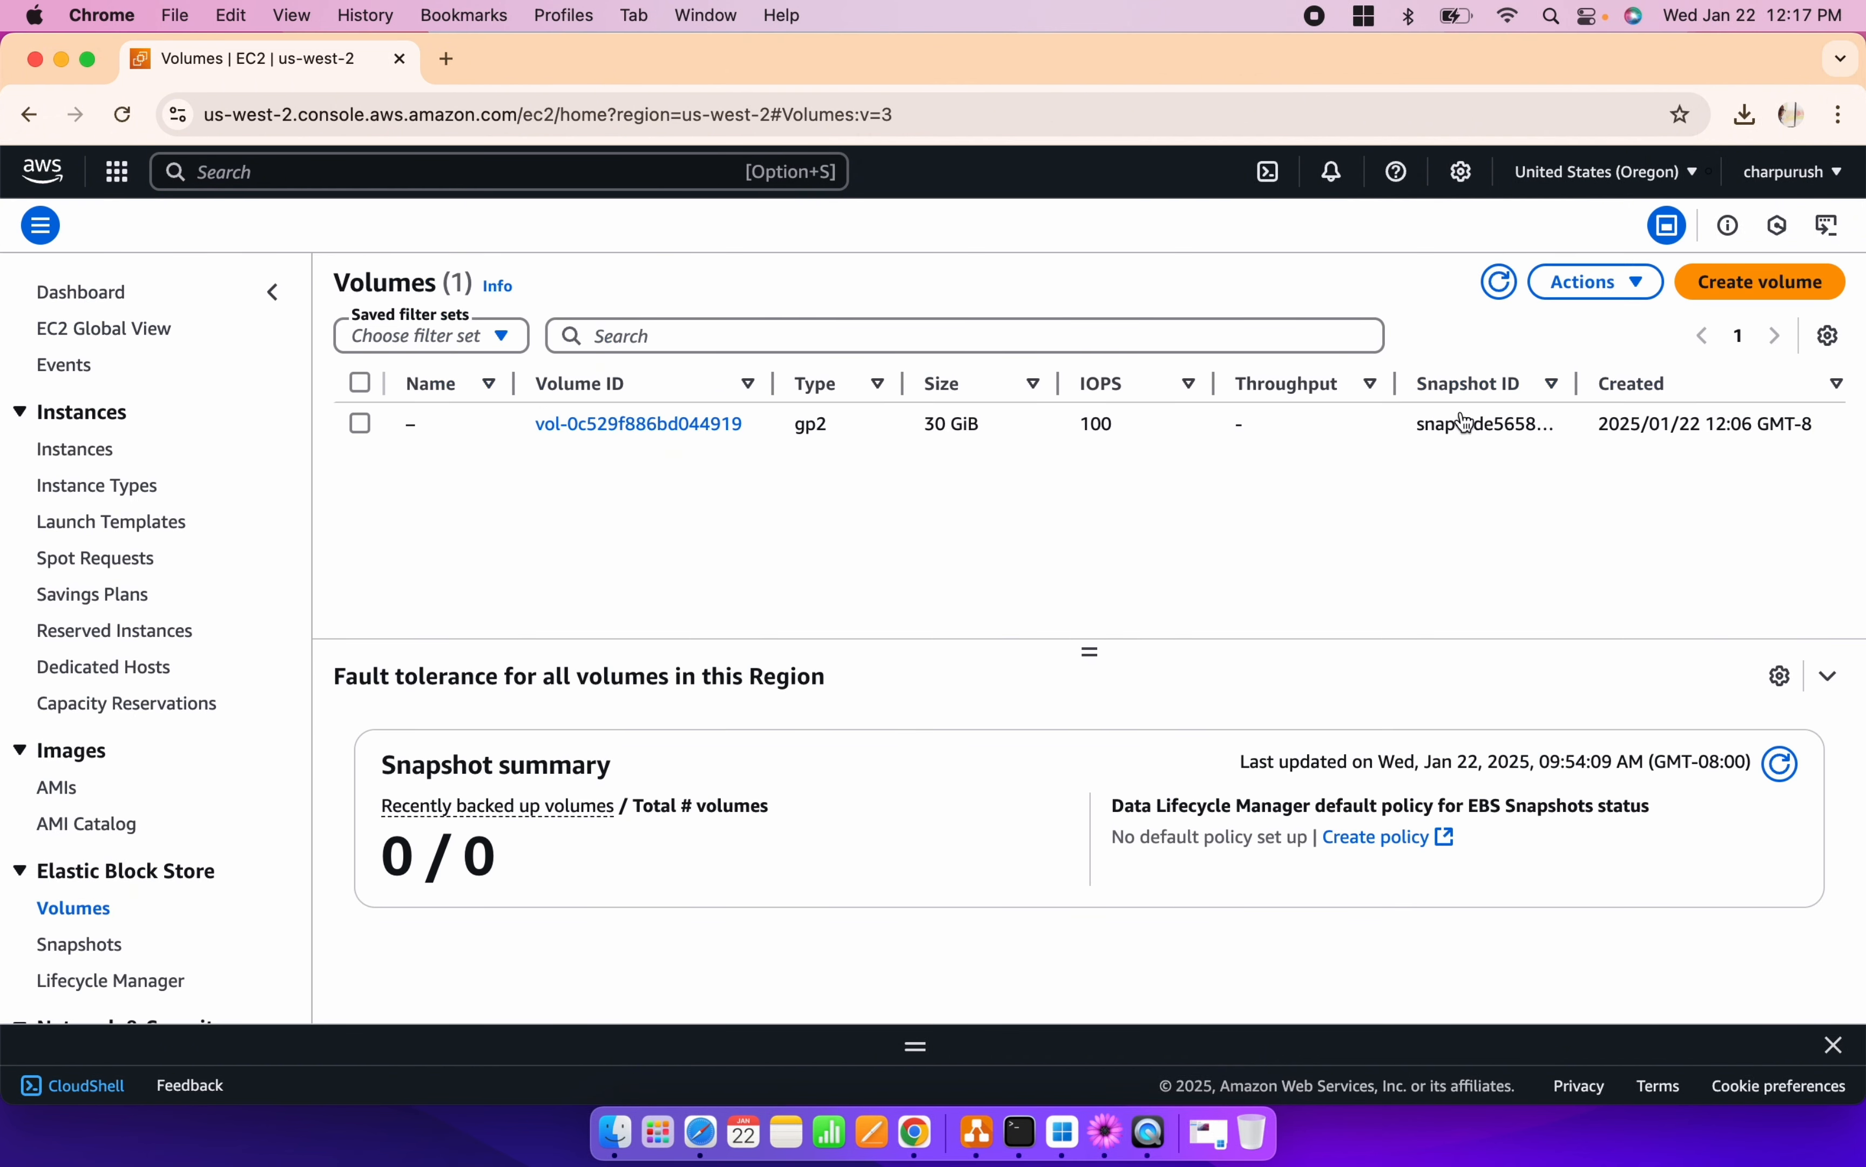
scroll(1203, 455, "right", 3)
scroll(1201, 456, "right", 5)
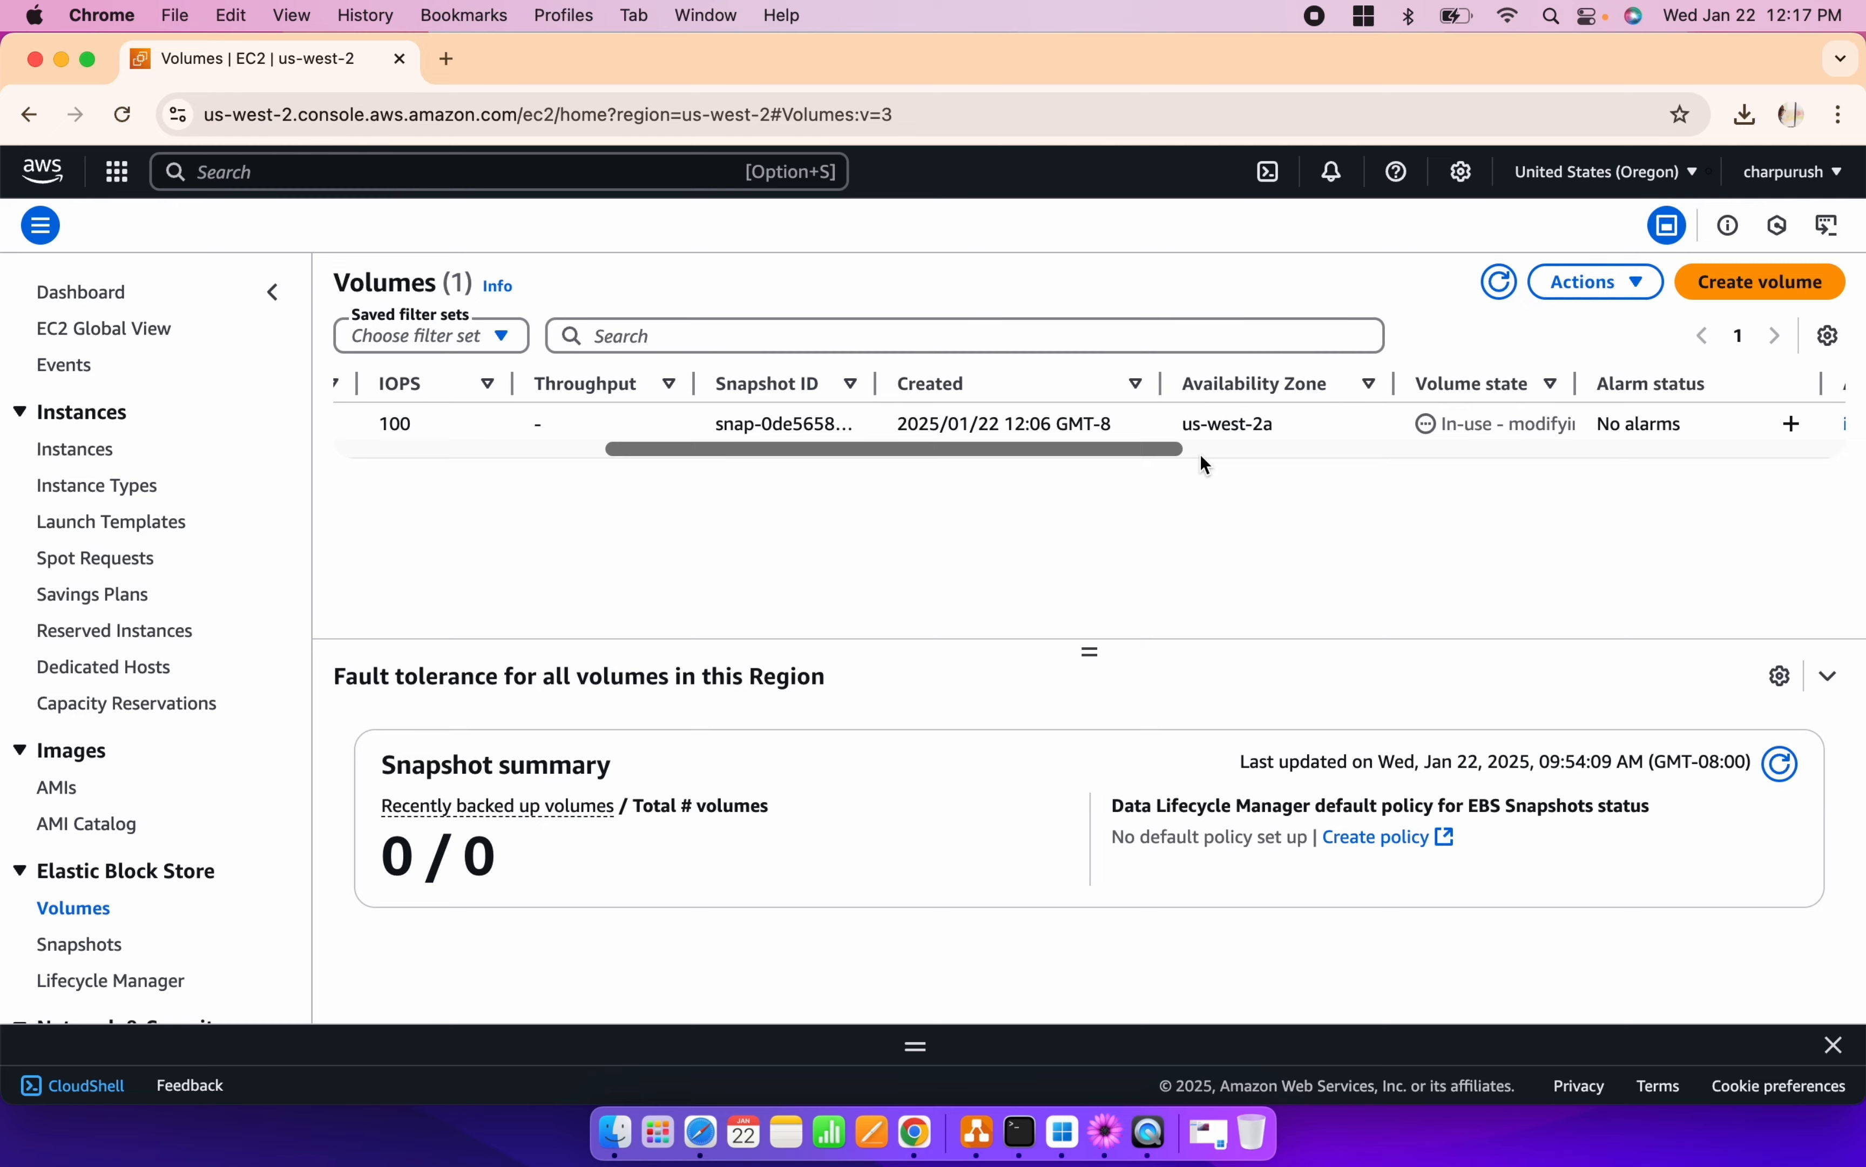
scroll(1202, 457, "right", 3)
scroll(1201, 456, "left", 10)
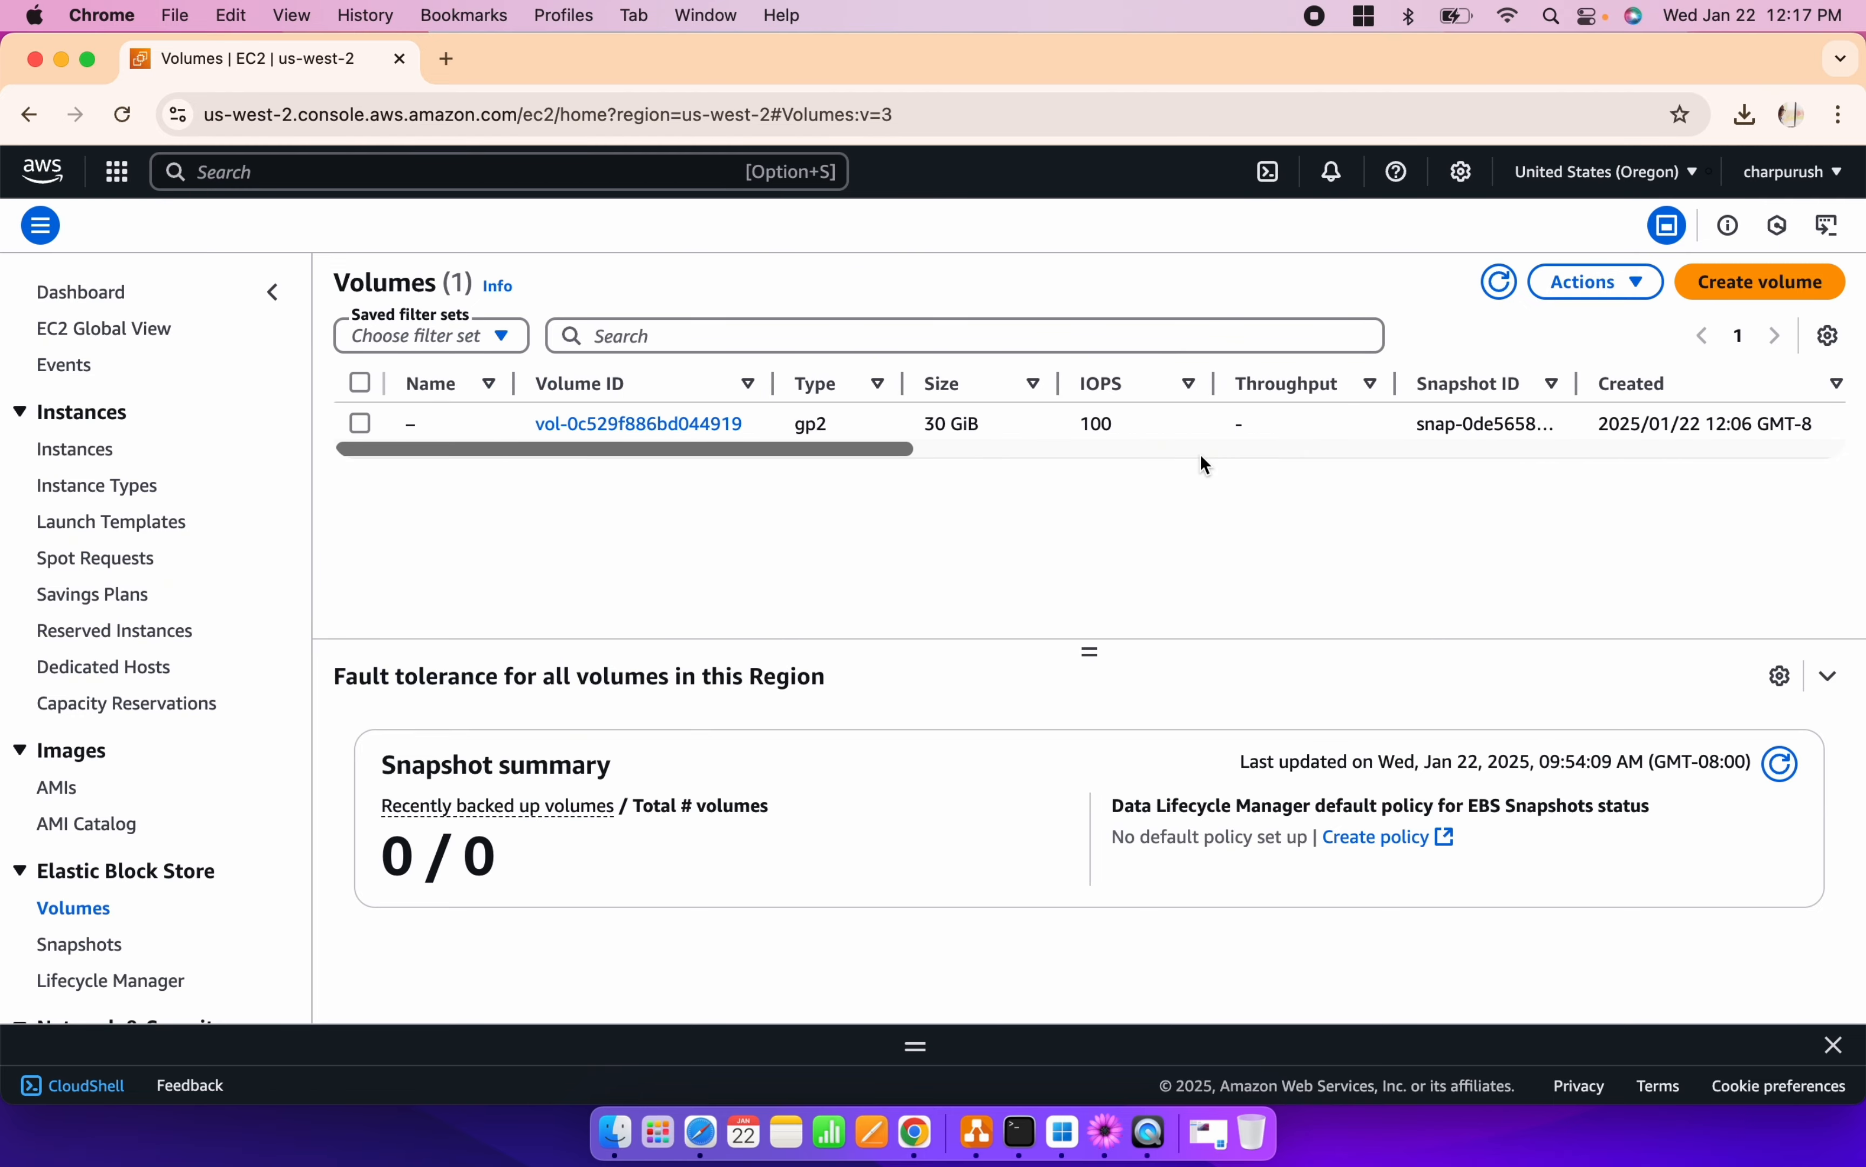
- Switch to the Windows remote session, reopen the properties of Local Disk (C:) to check its capacity, and close them
key("ctrl+Up")
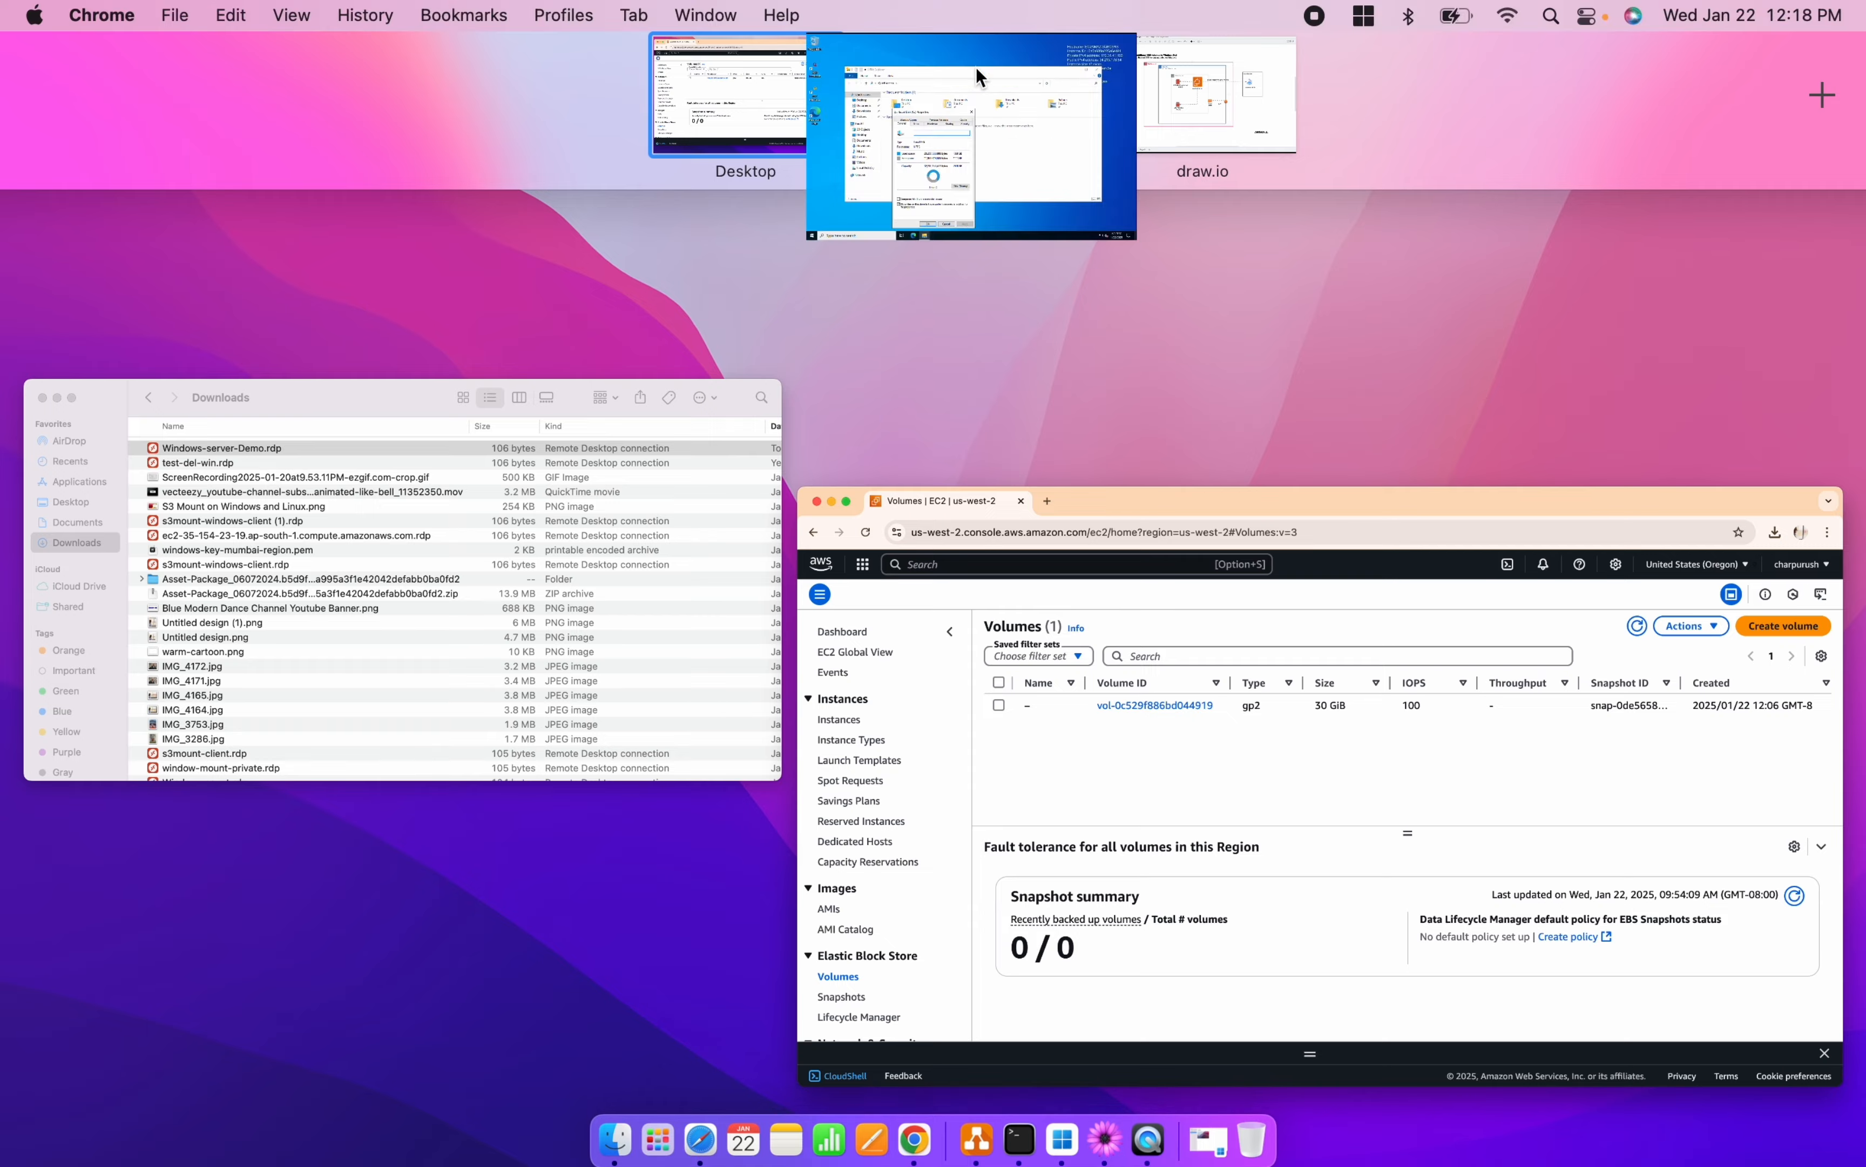
left_click(976, 67)
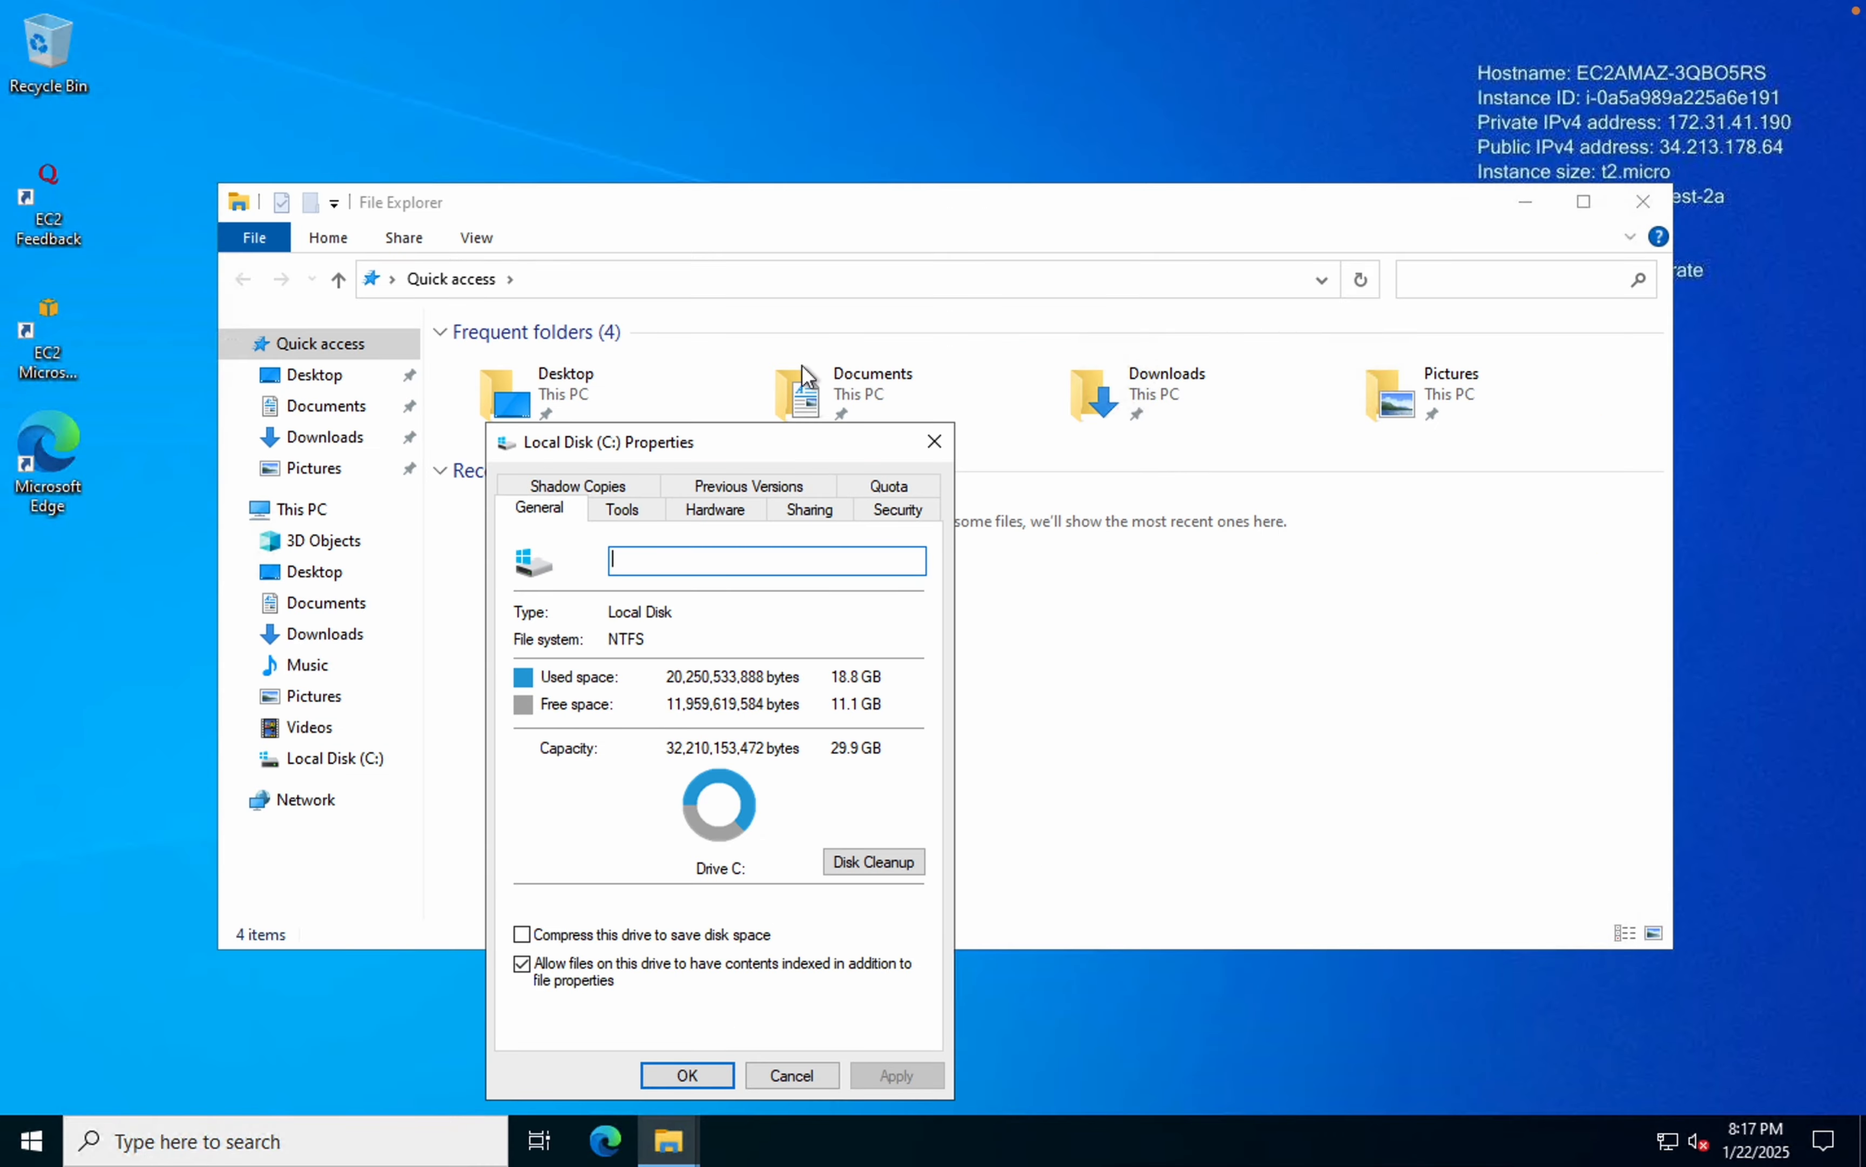
left_click(940, 444)
right_click(334, 760)
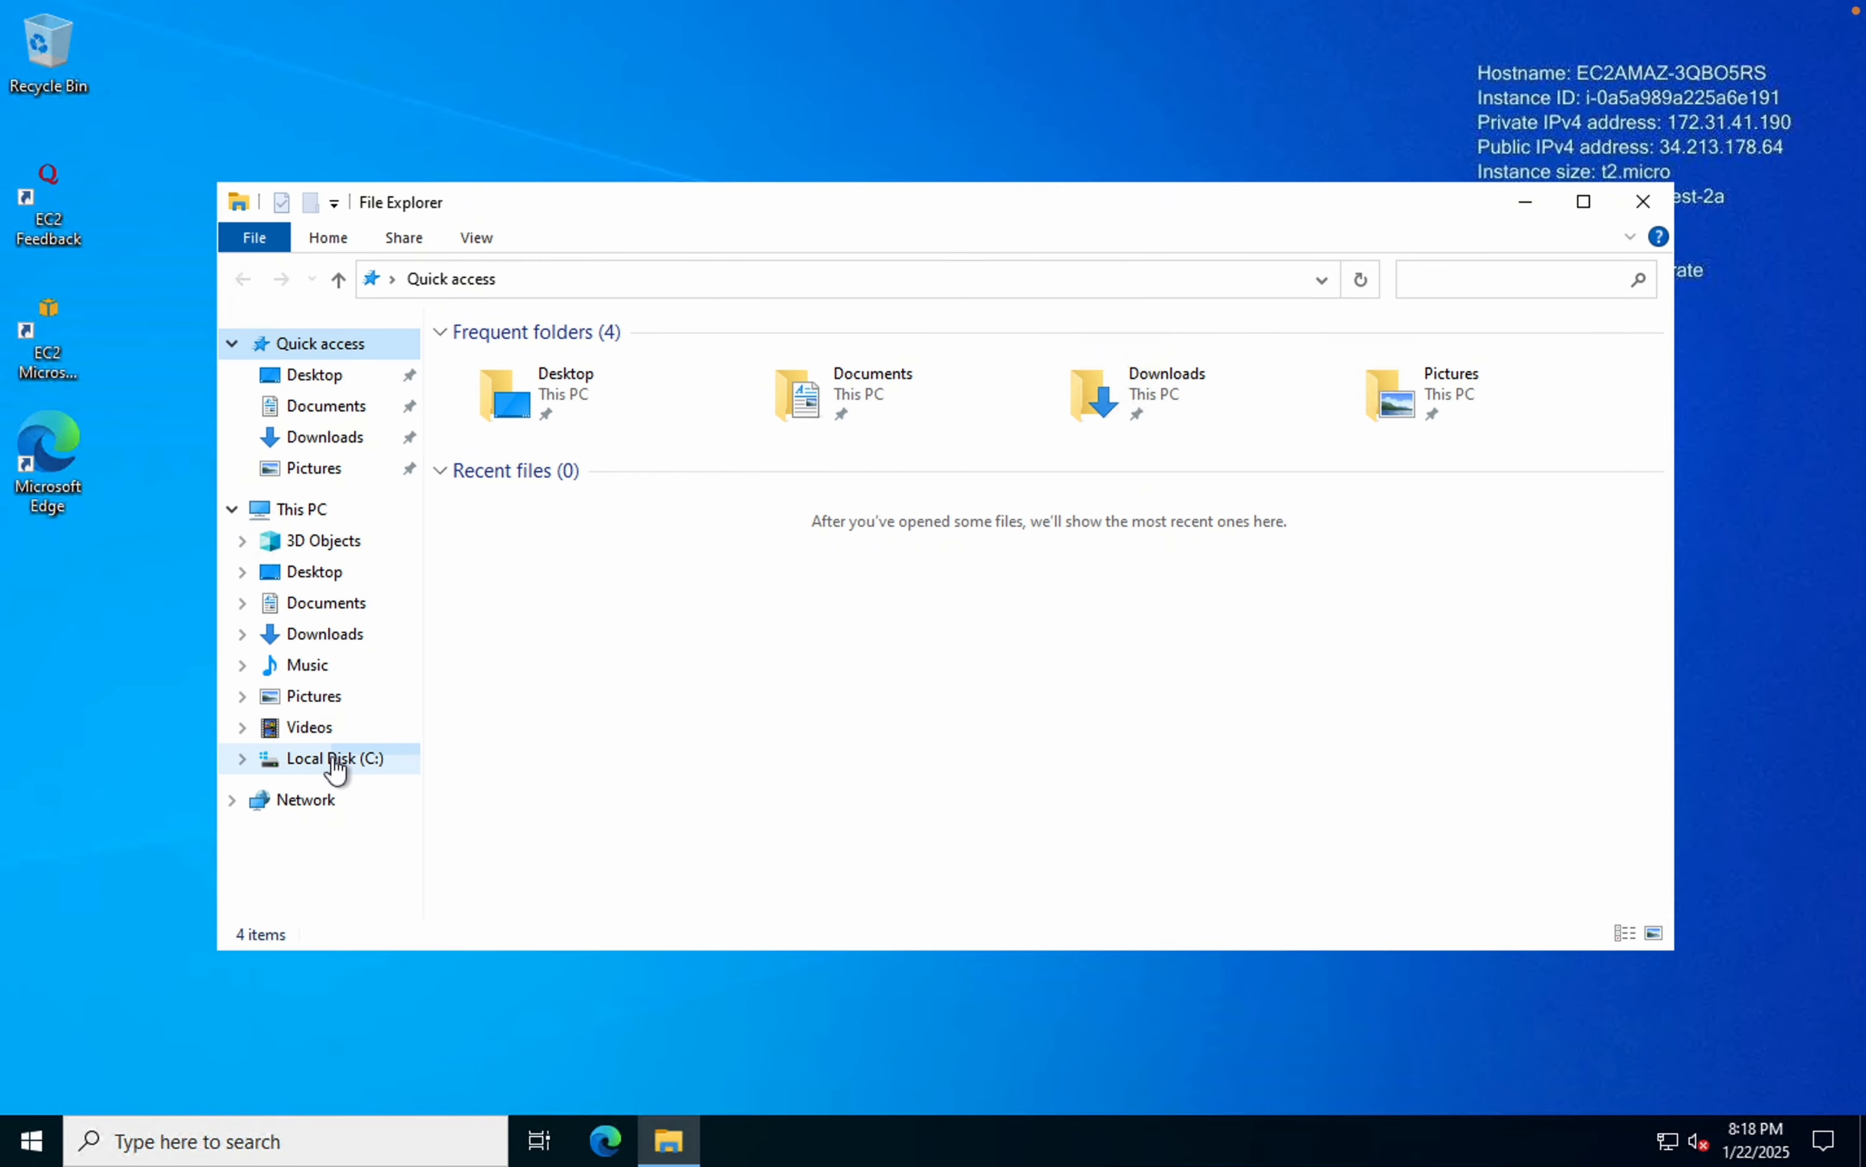
left_click(409, 734)
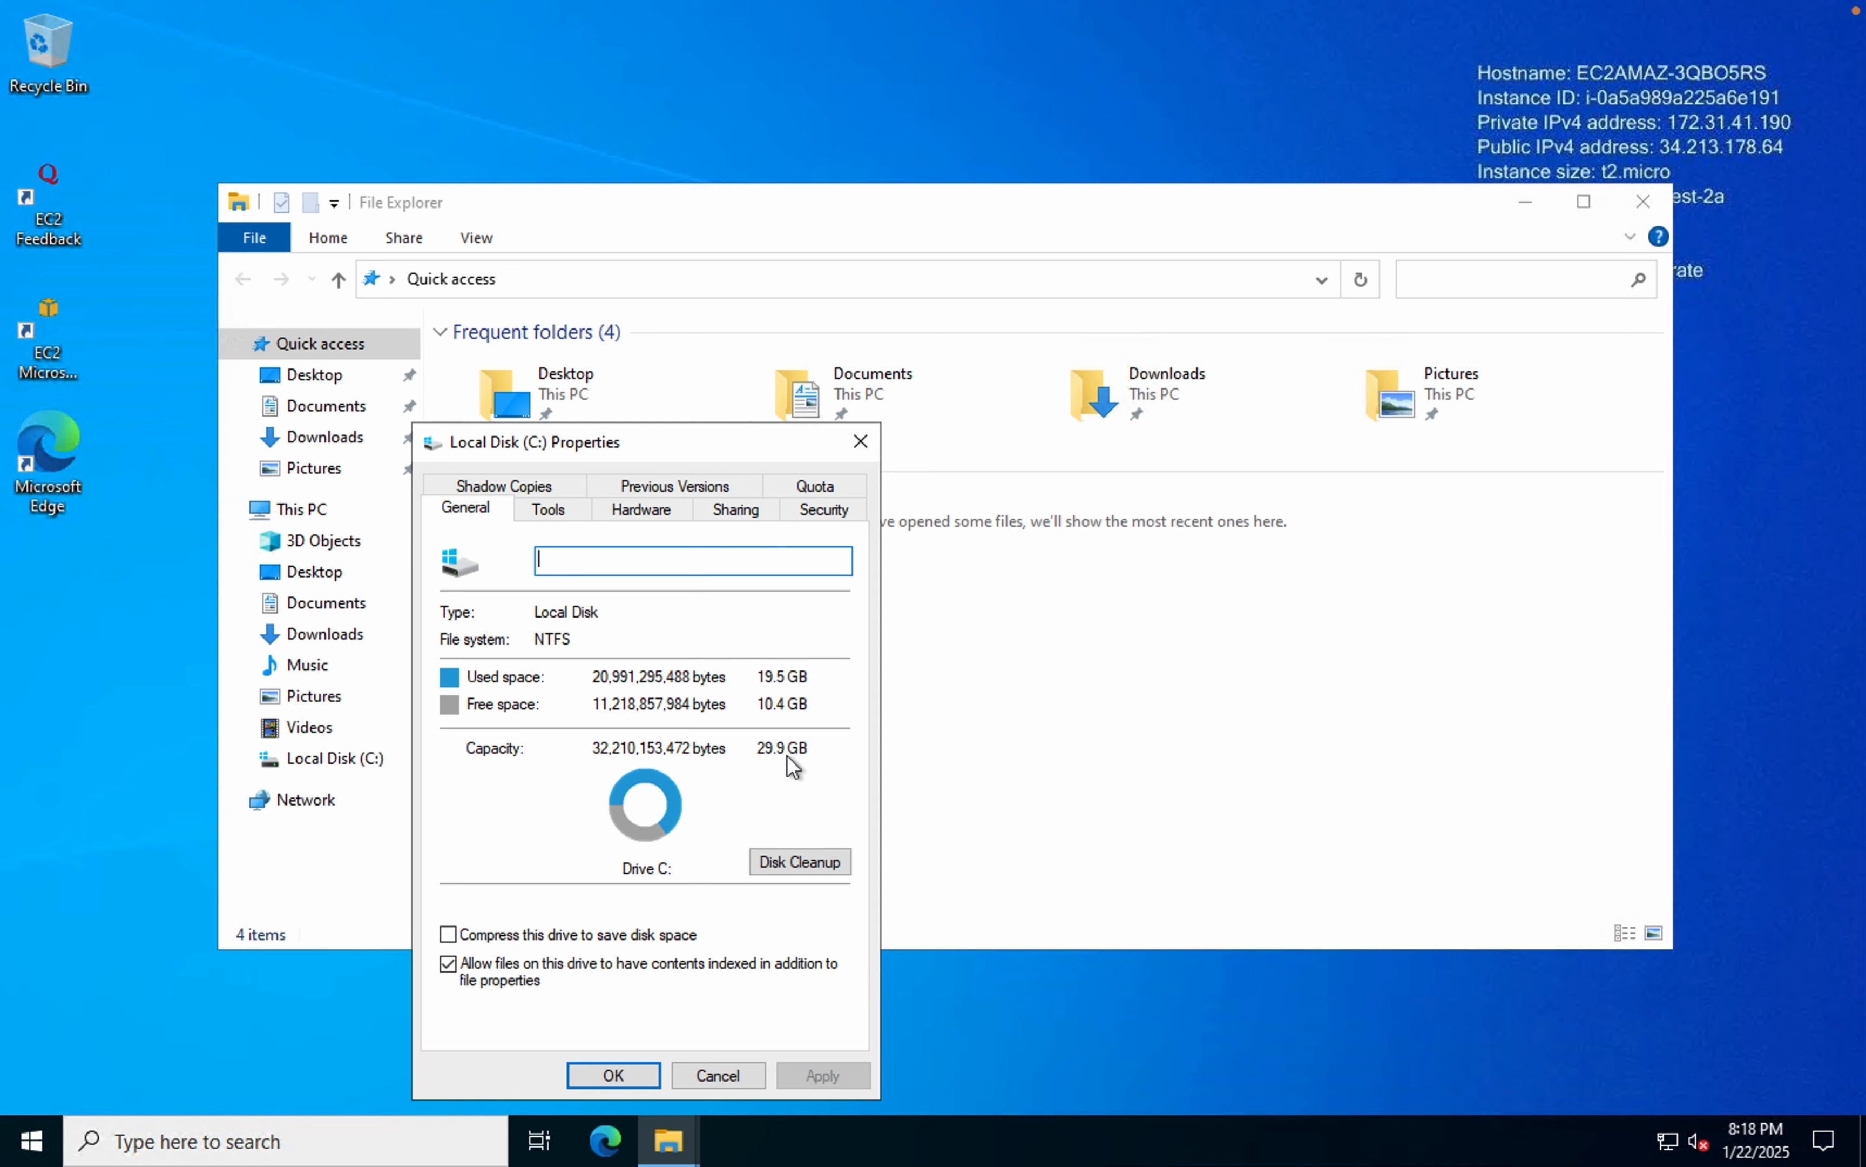
left_click(861, 441)
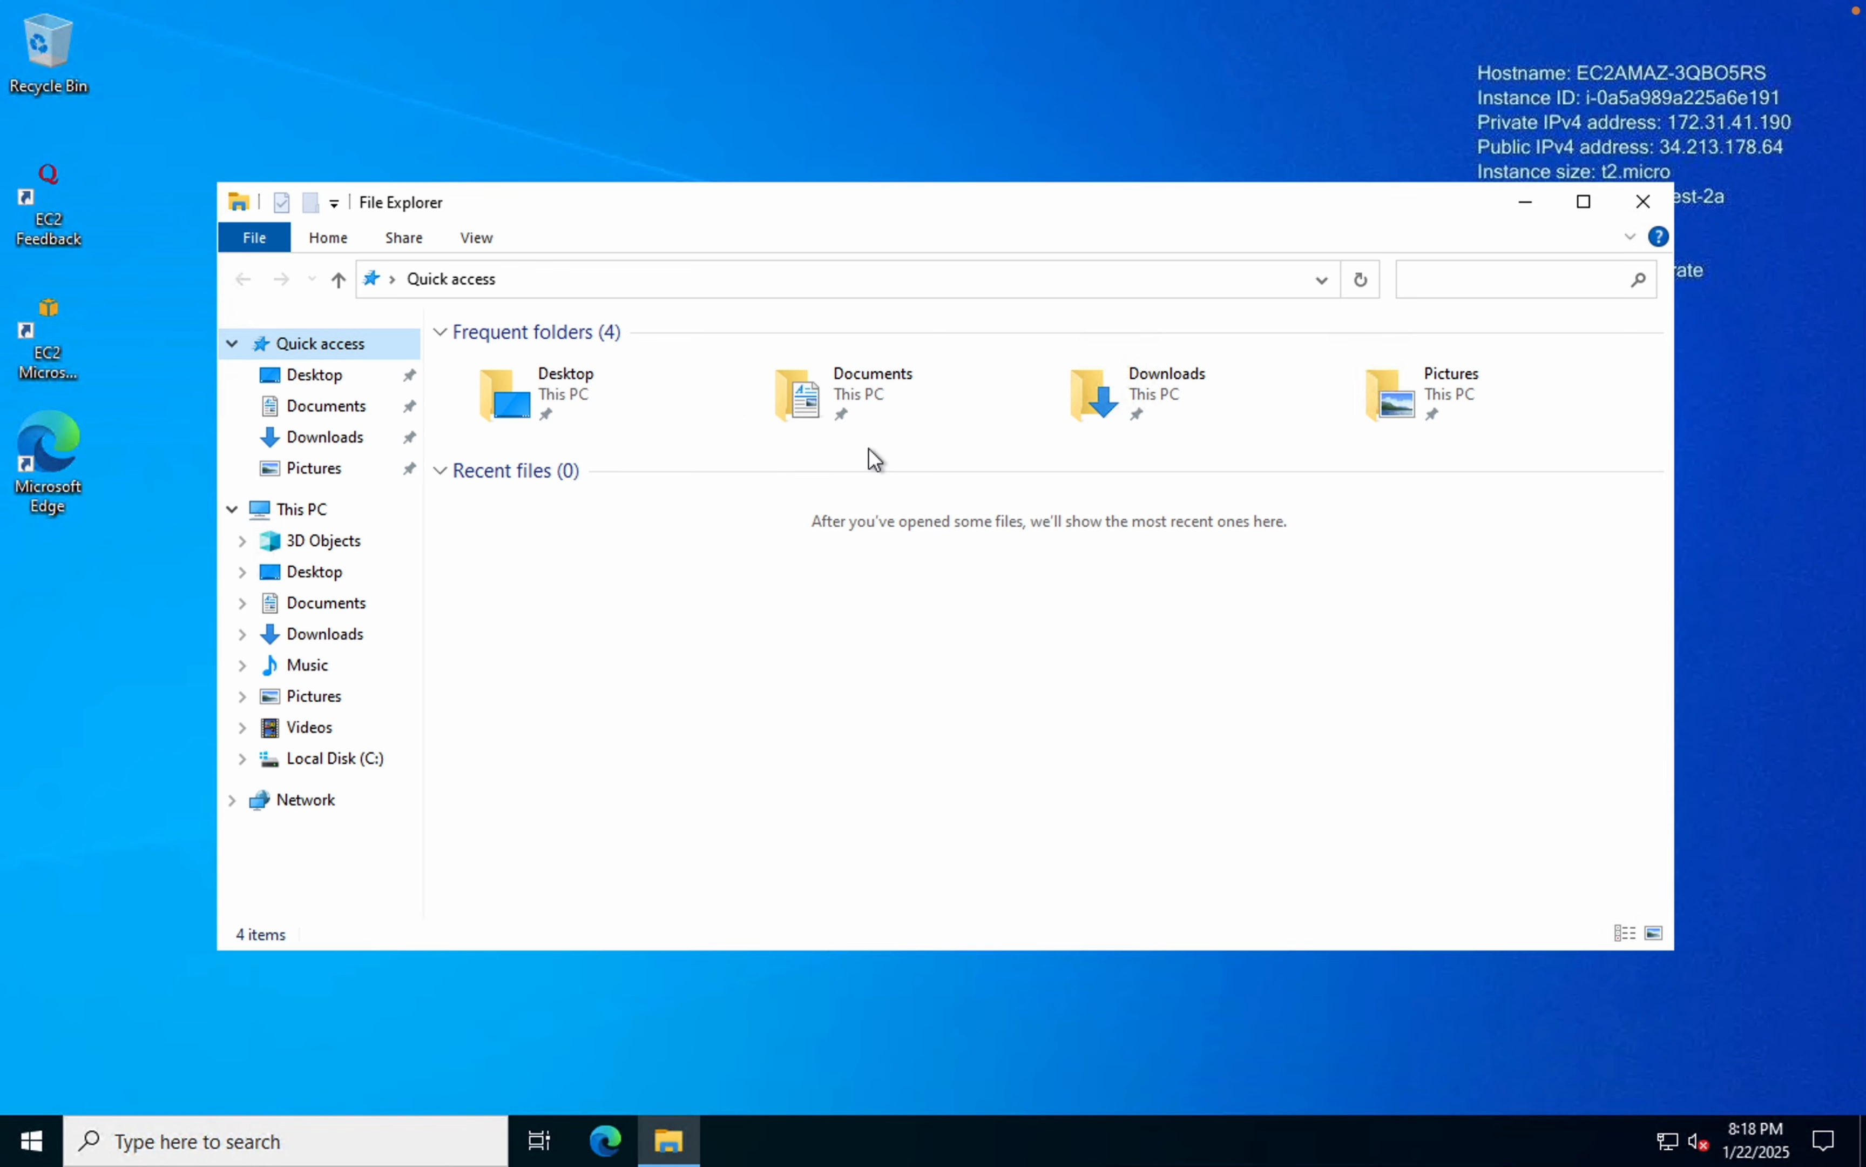
- Search Windows for "disk", open the tool for creating and formatting hard disk partitions, and widen its window
left_click(267, 1150)
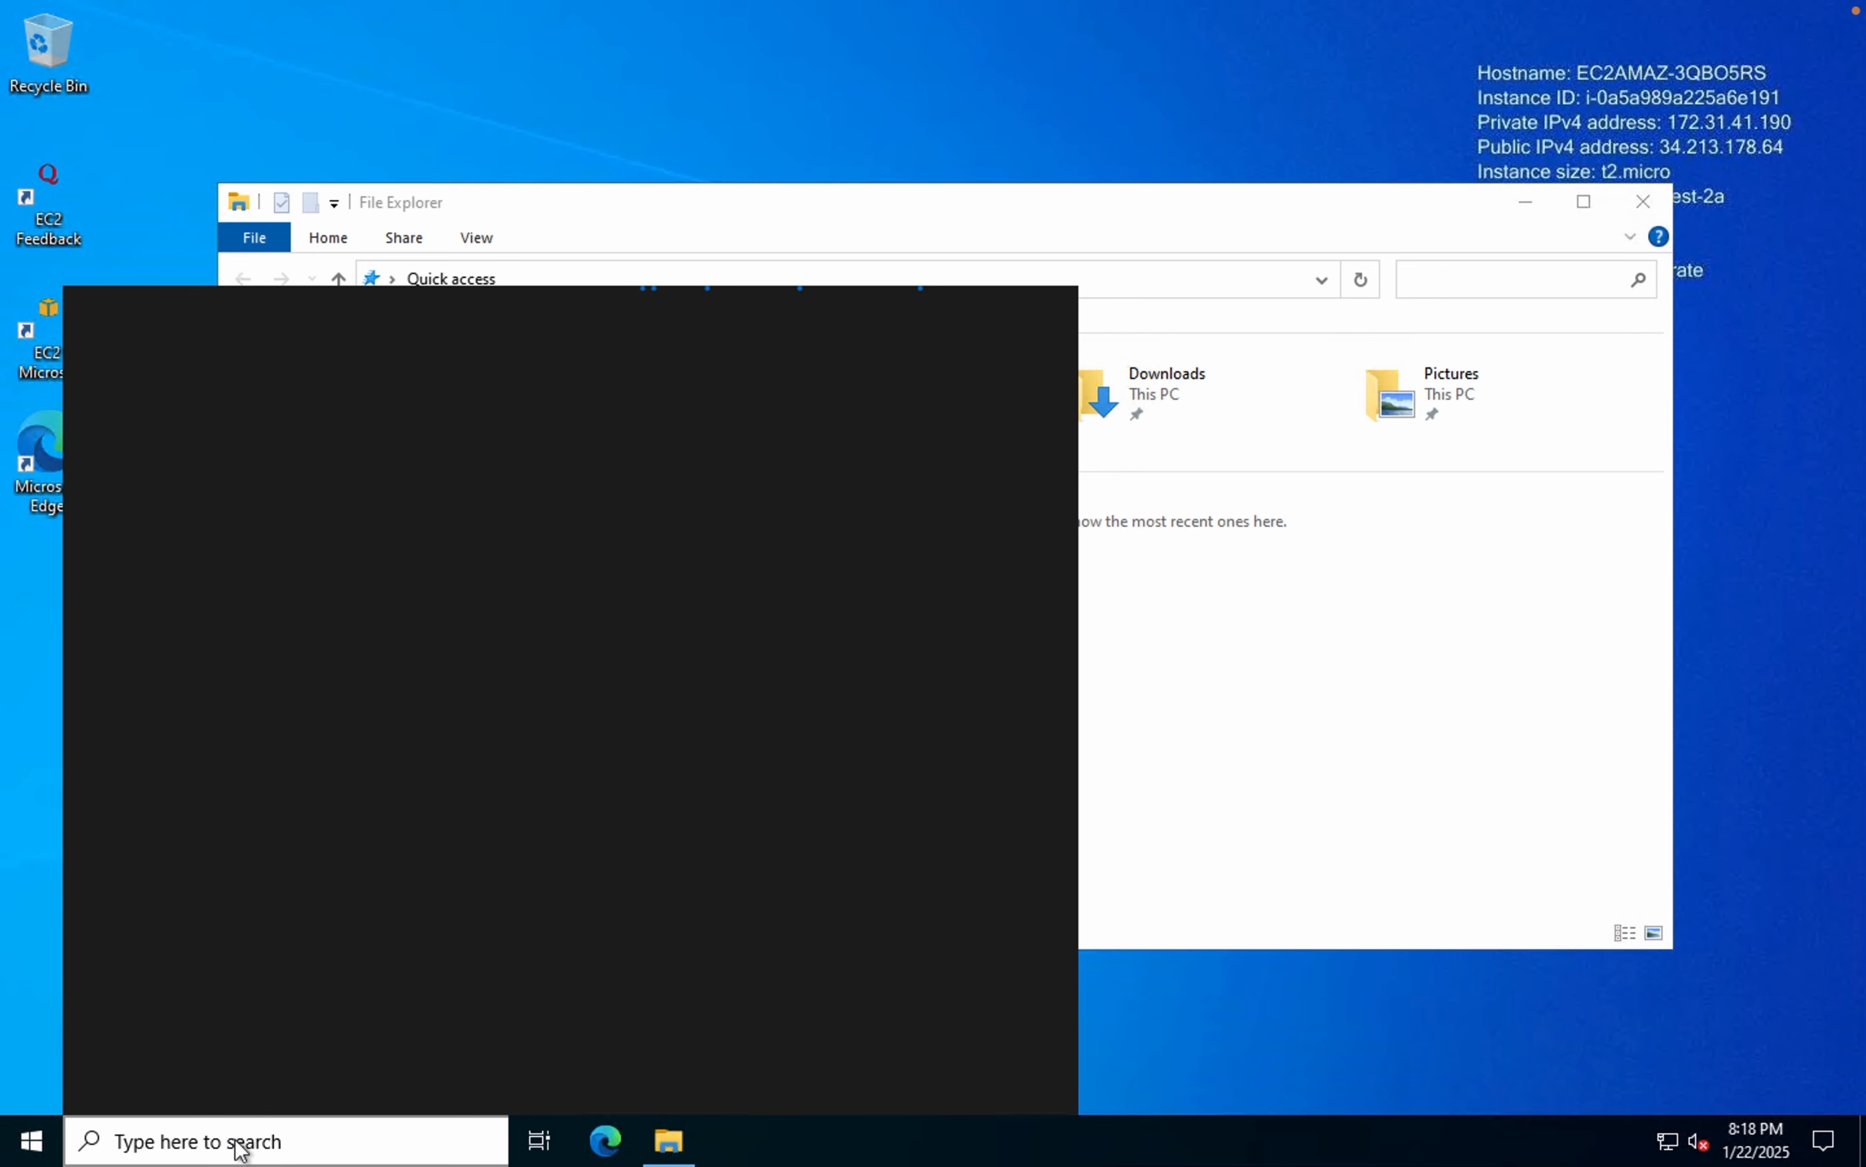
type("d")
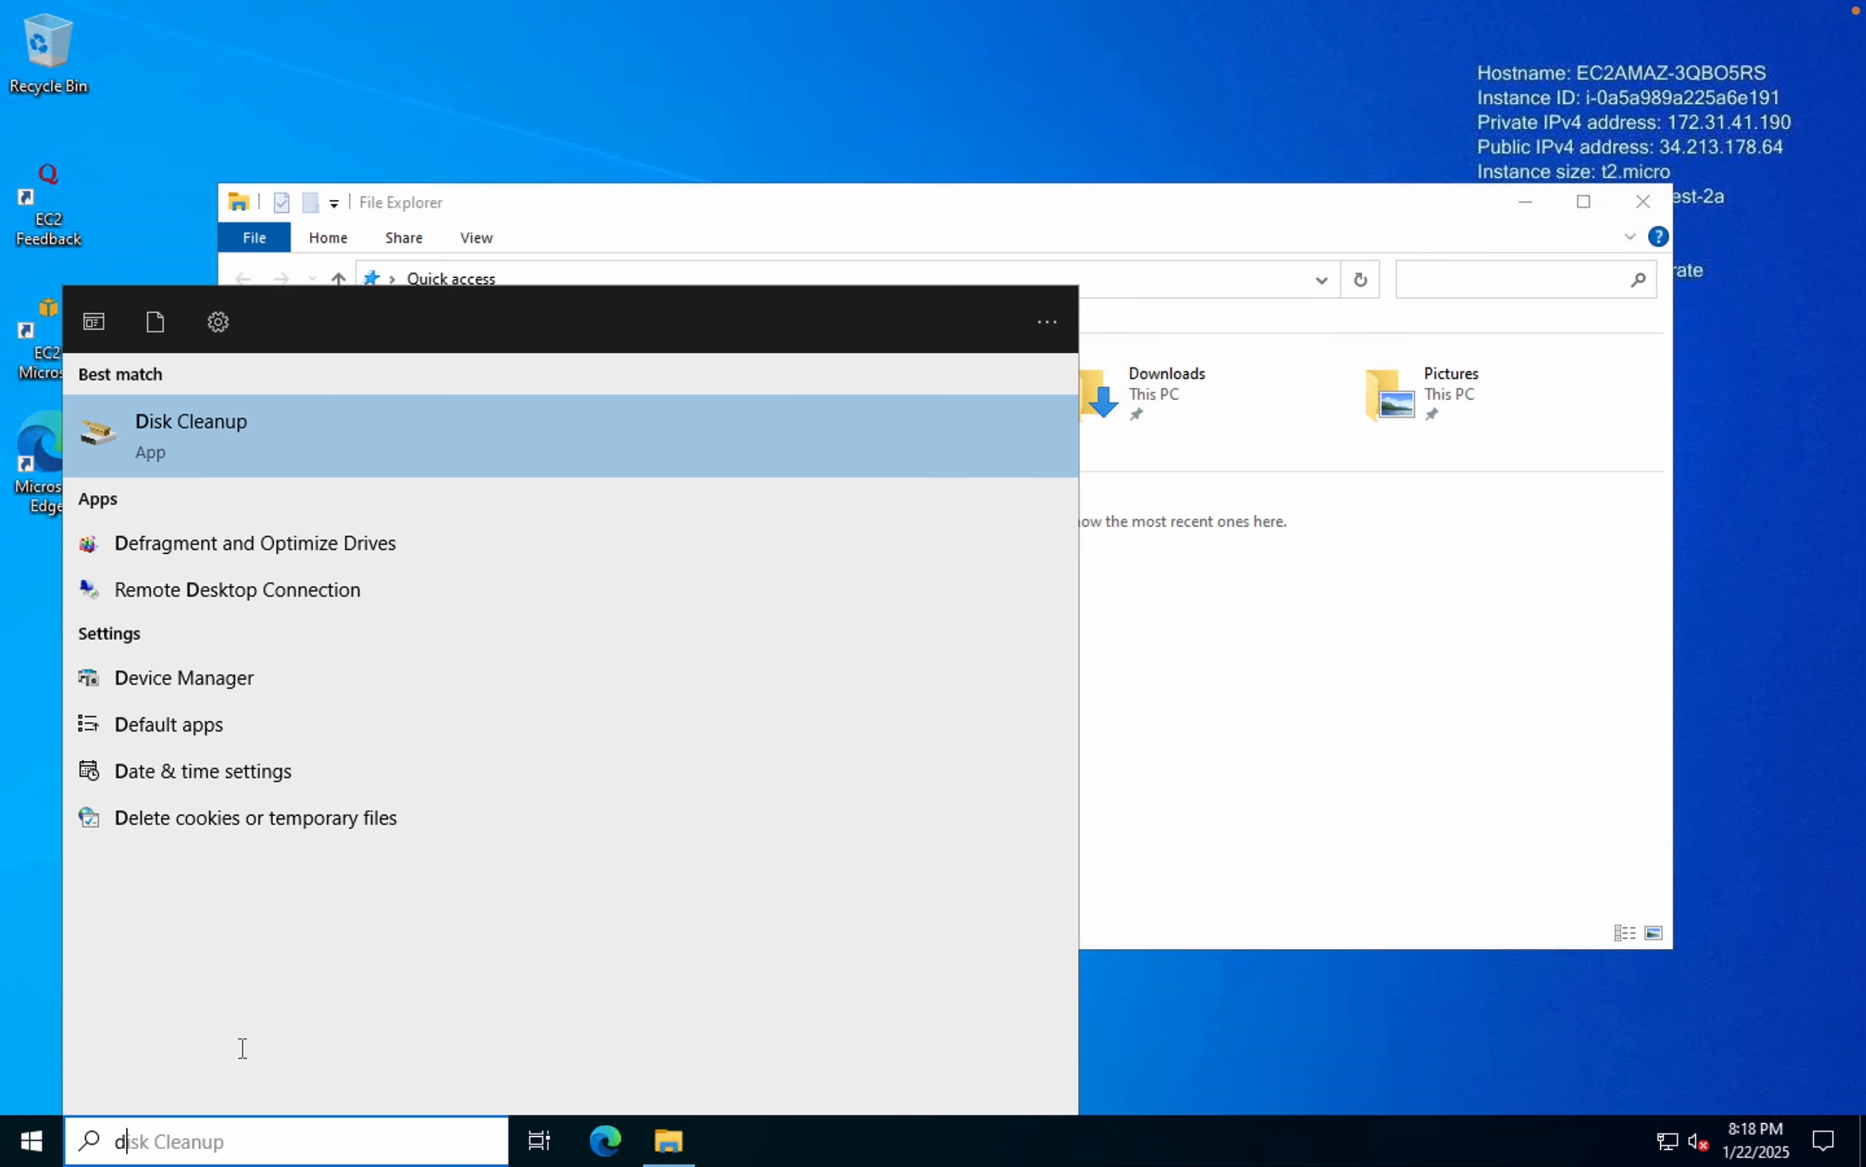
type("is")
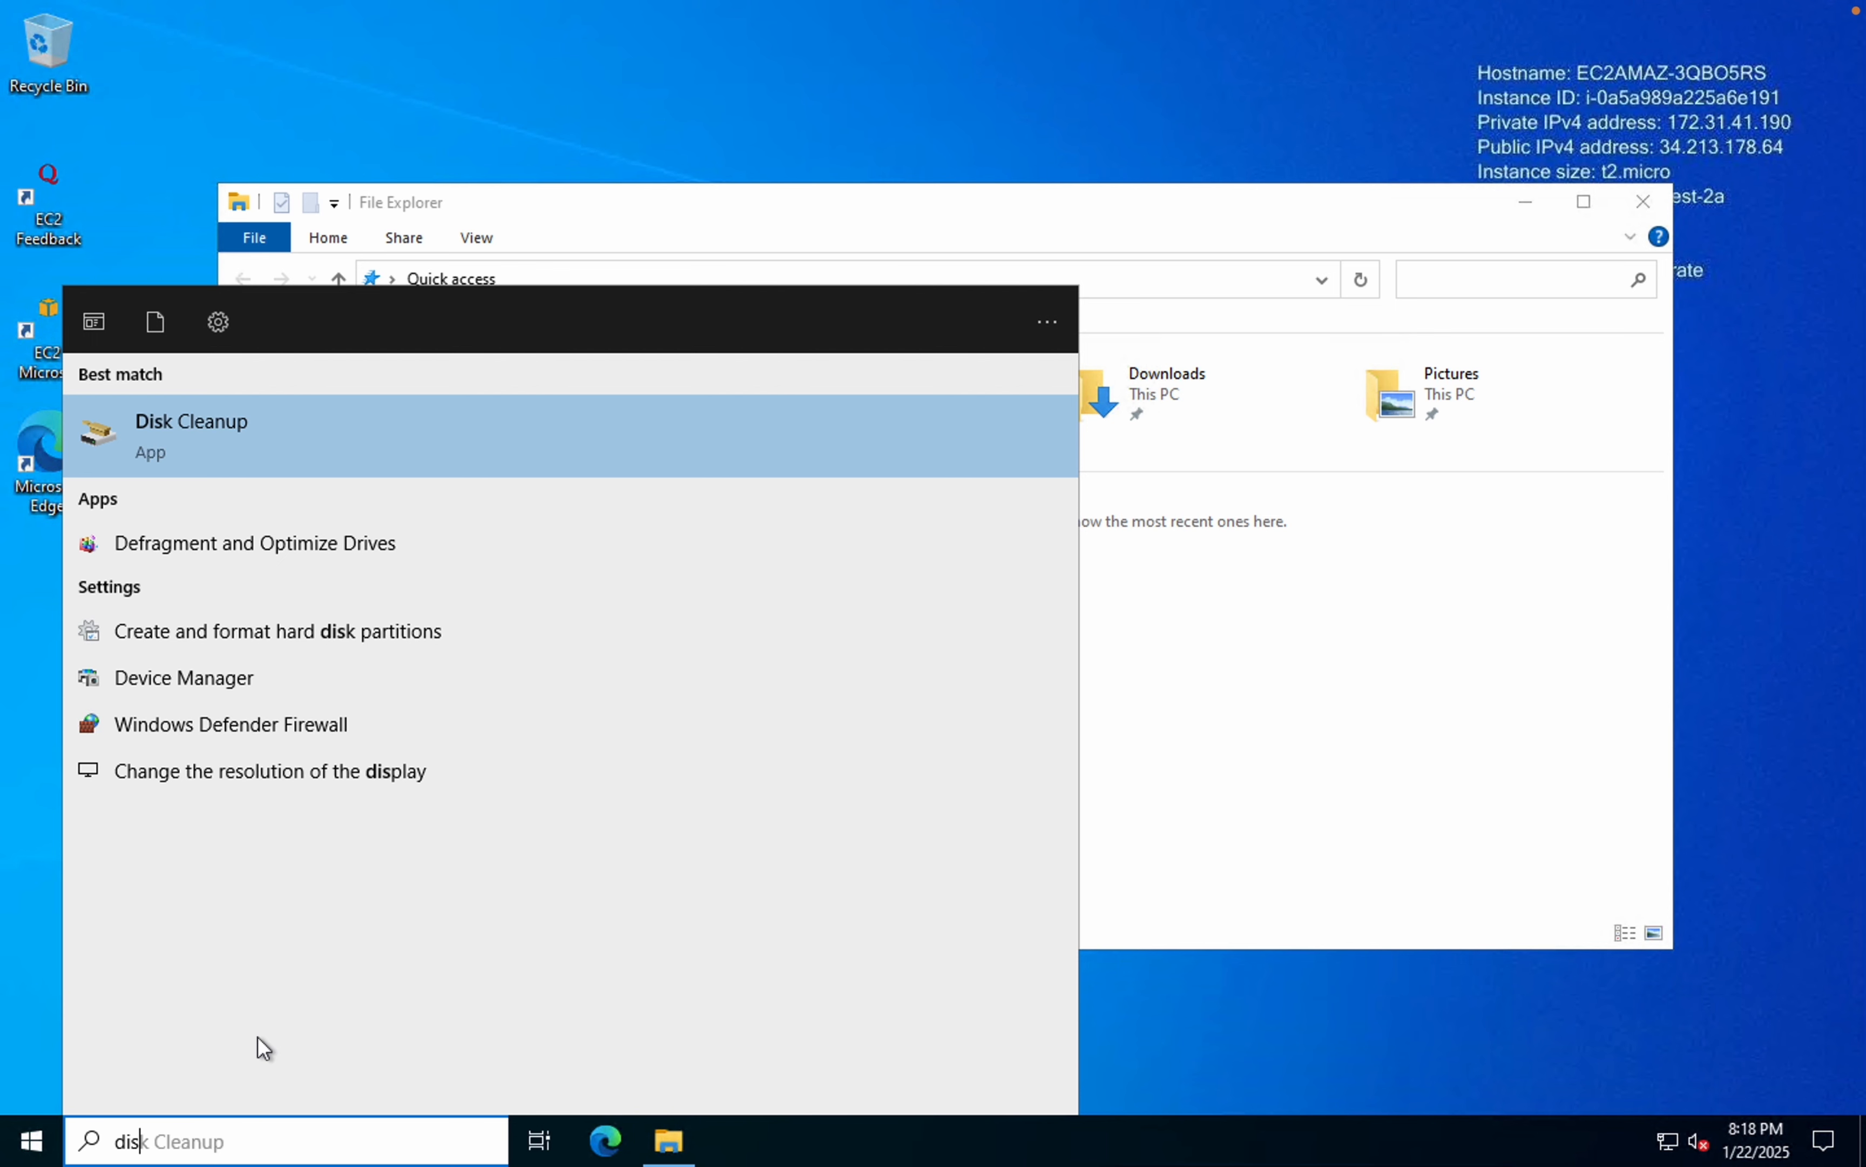
type("s")
key("BackSpace")
type("k")
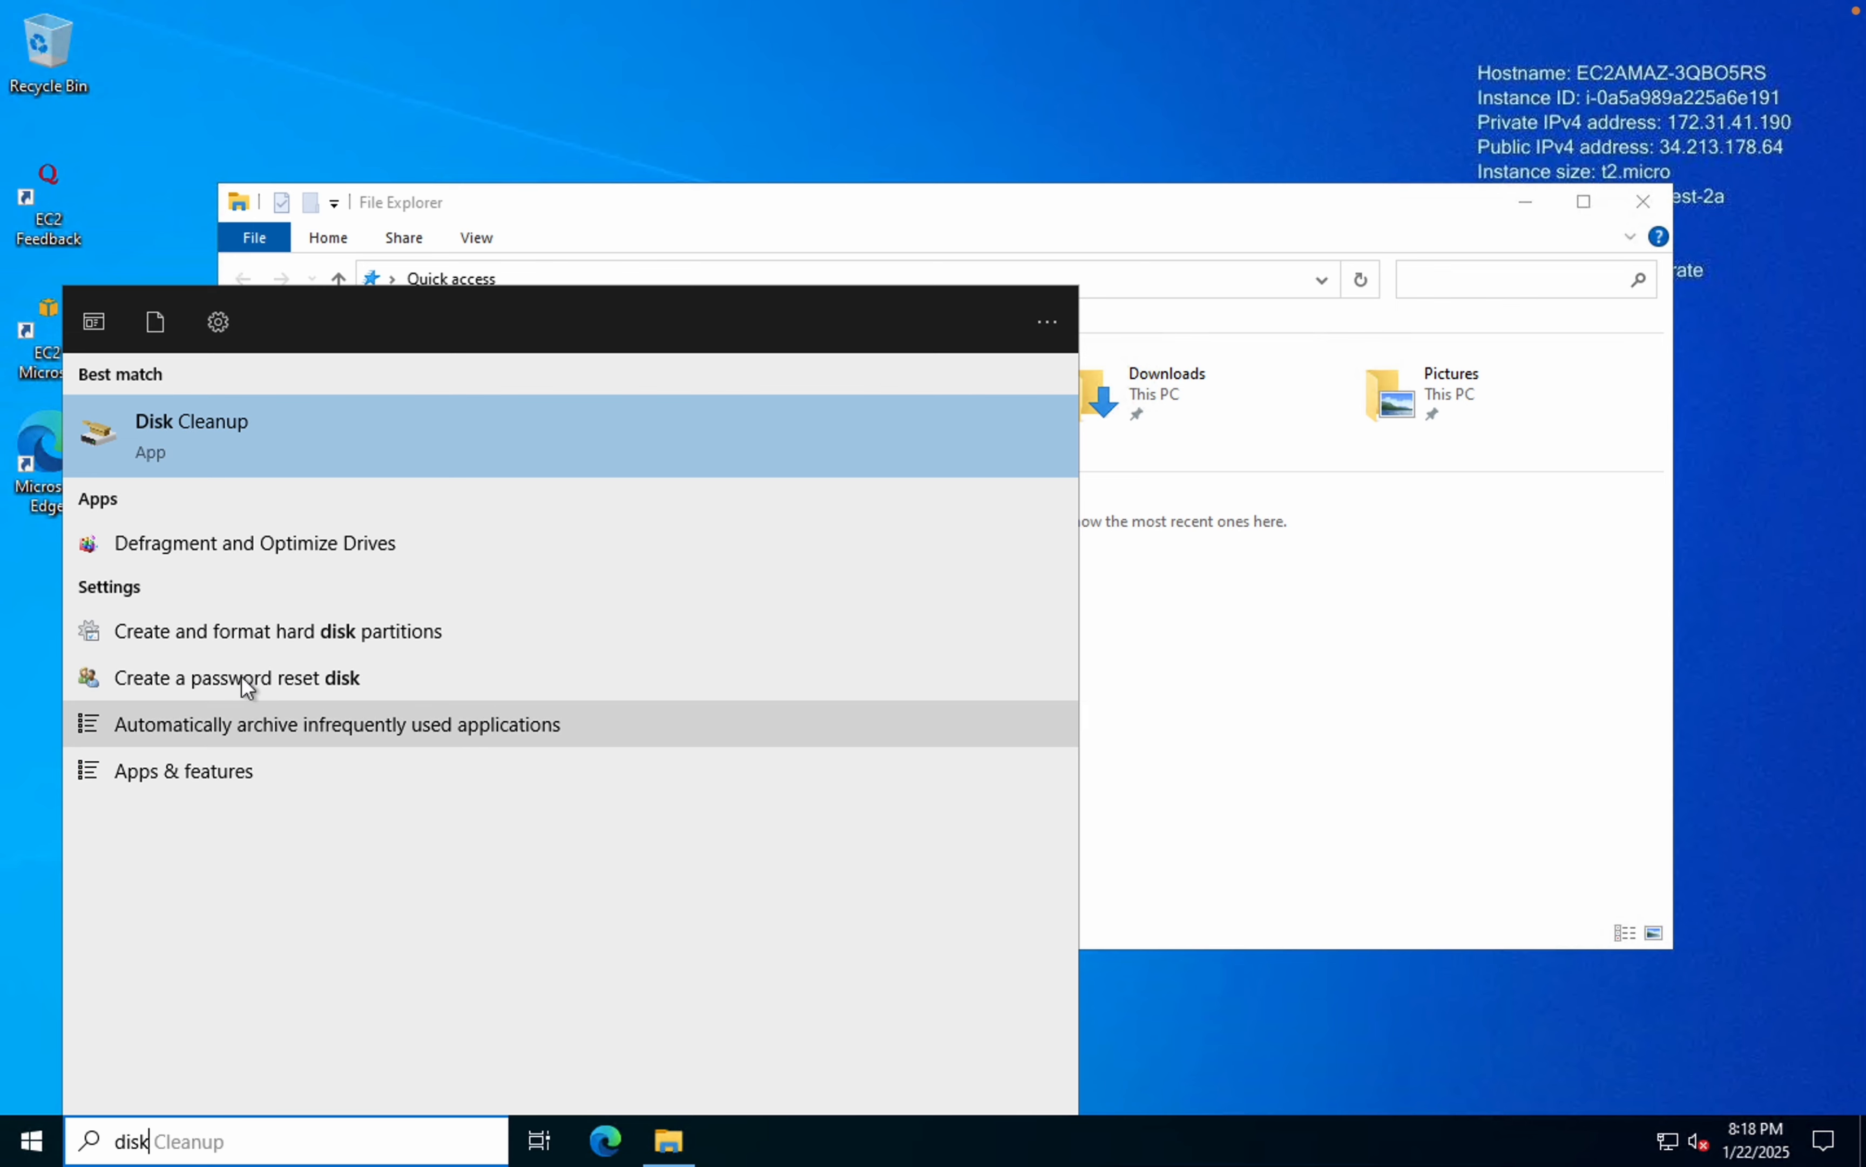
left_click(263, 633)
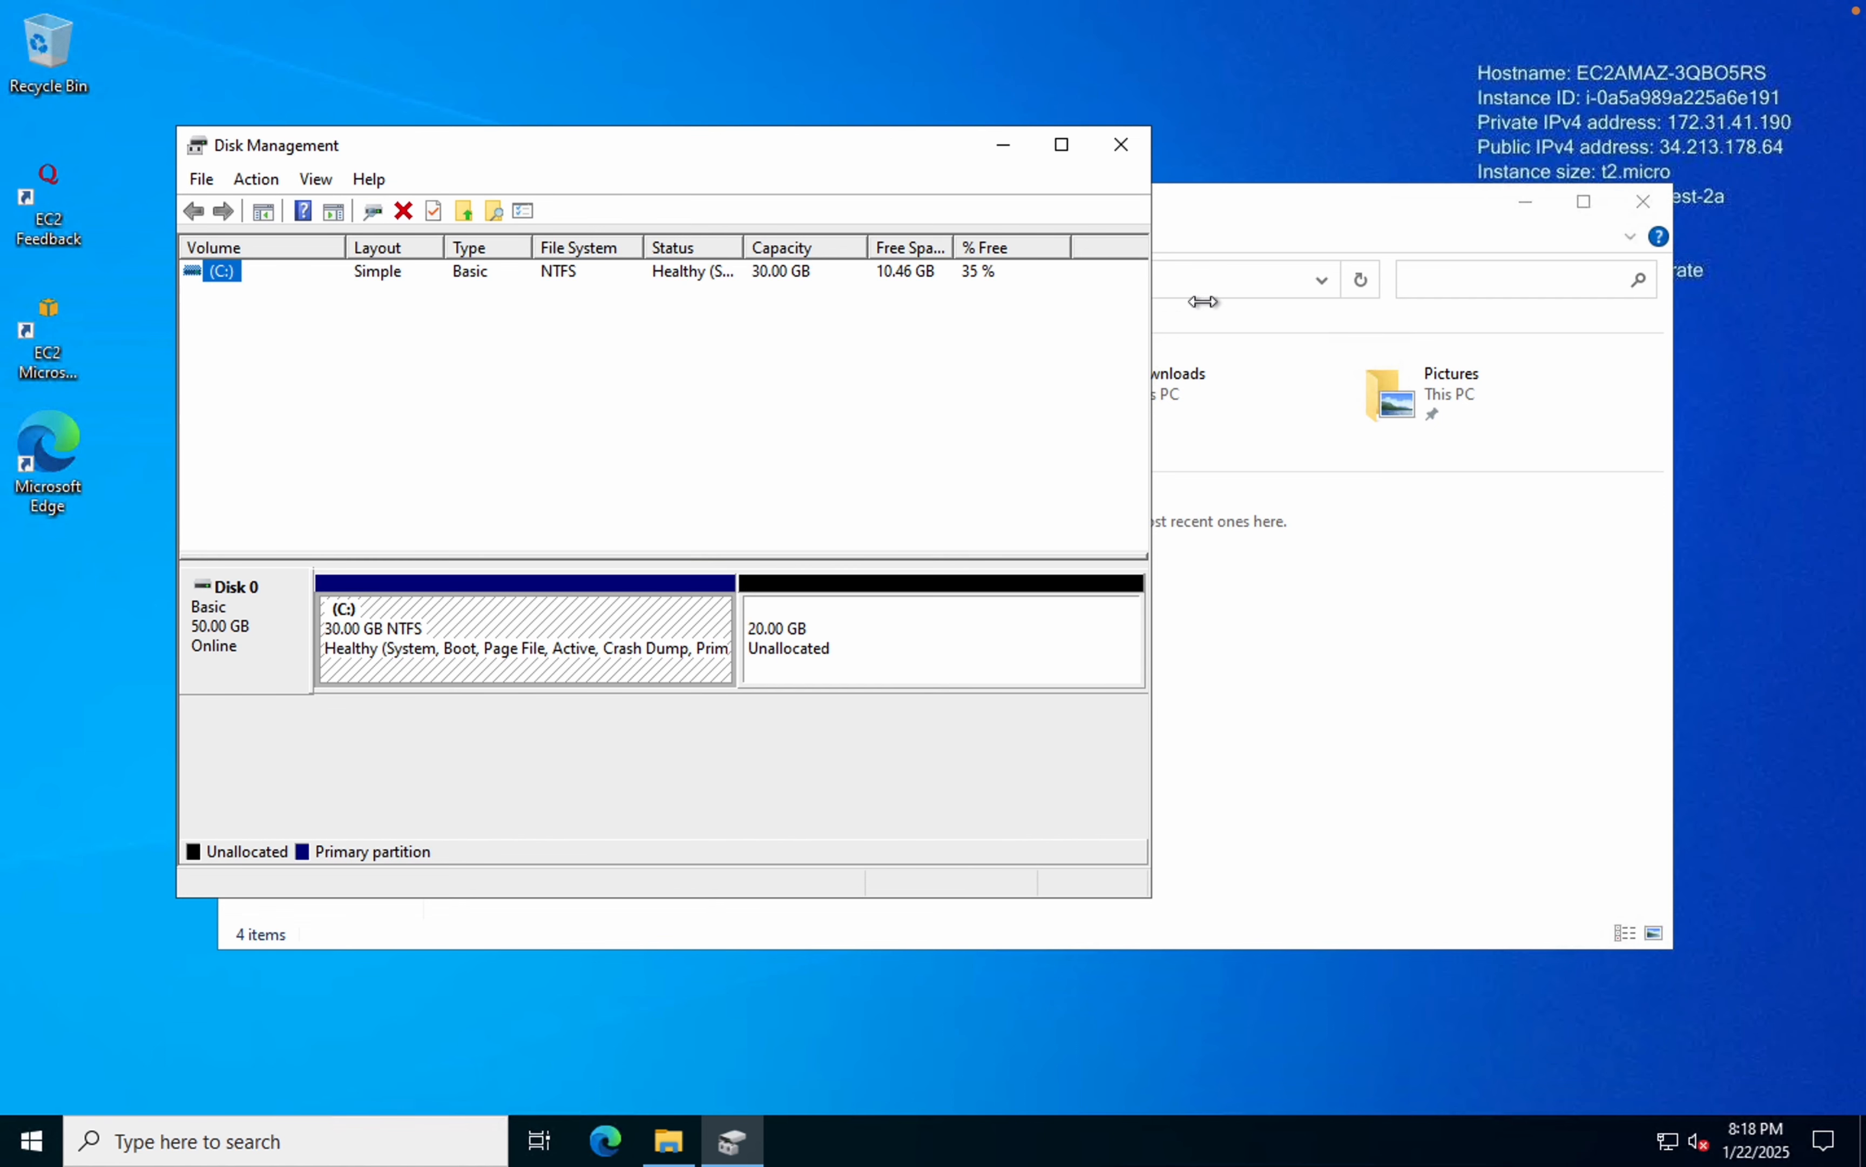
left_click_drag(1151, 301, 1497, 281)
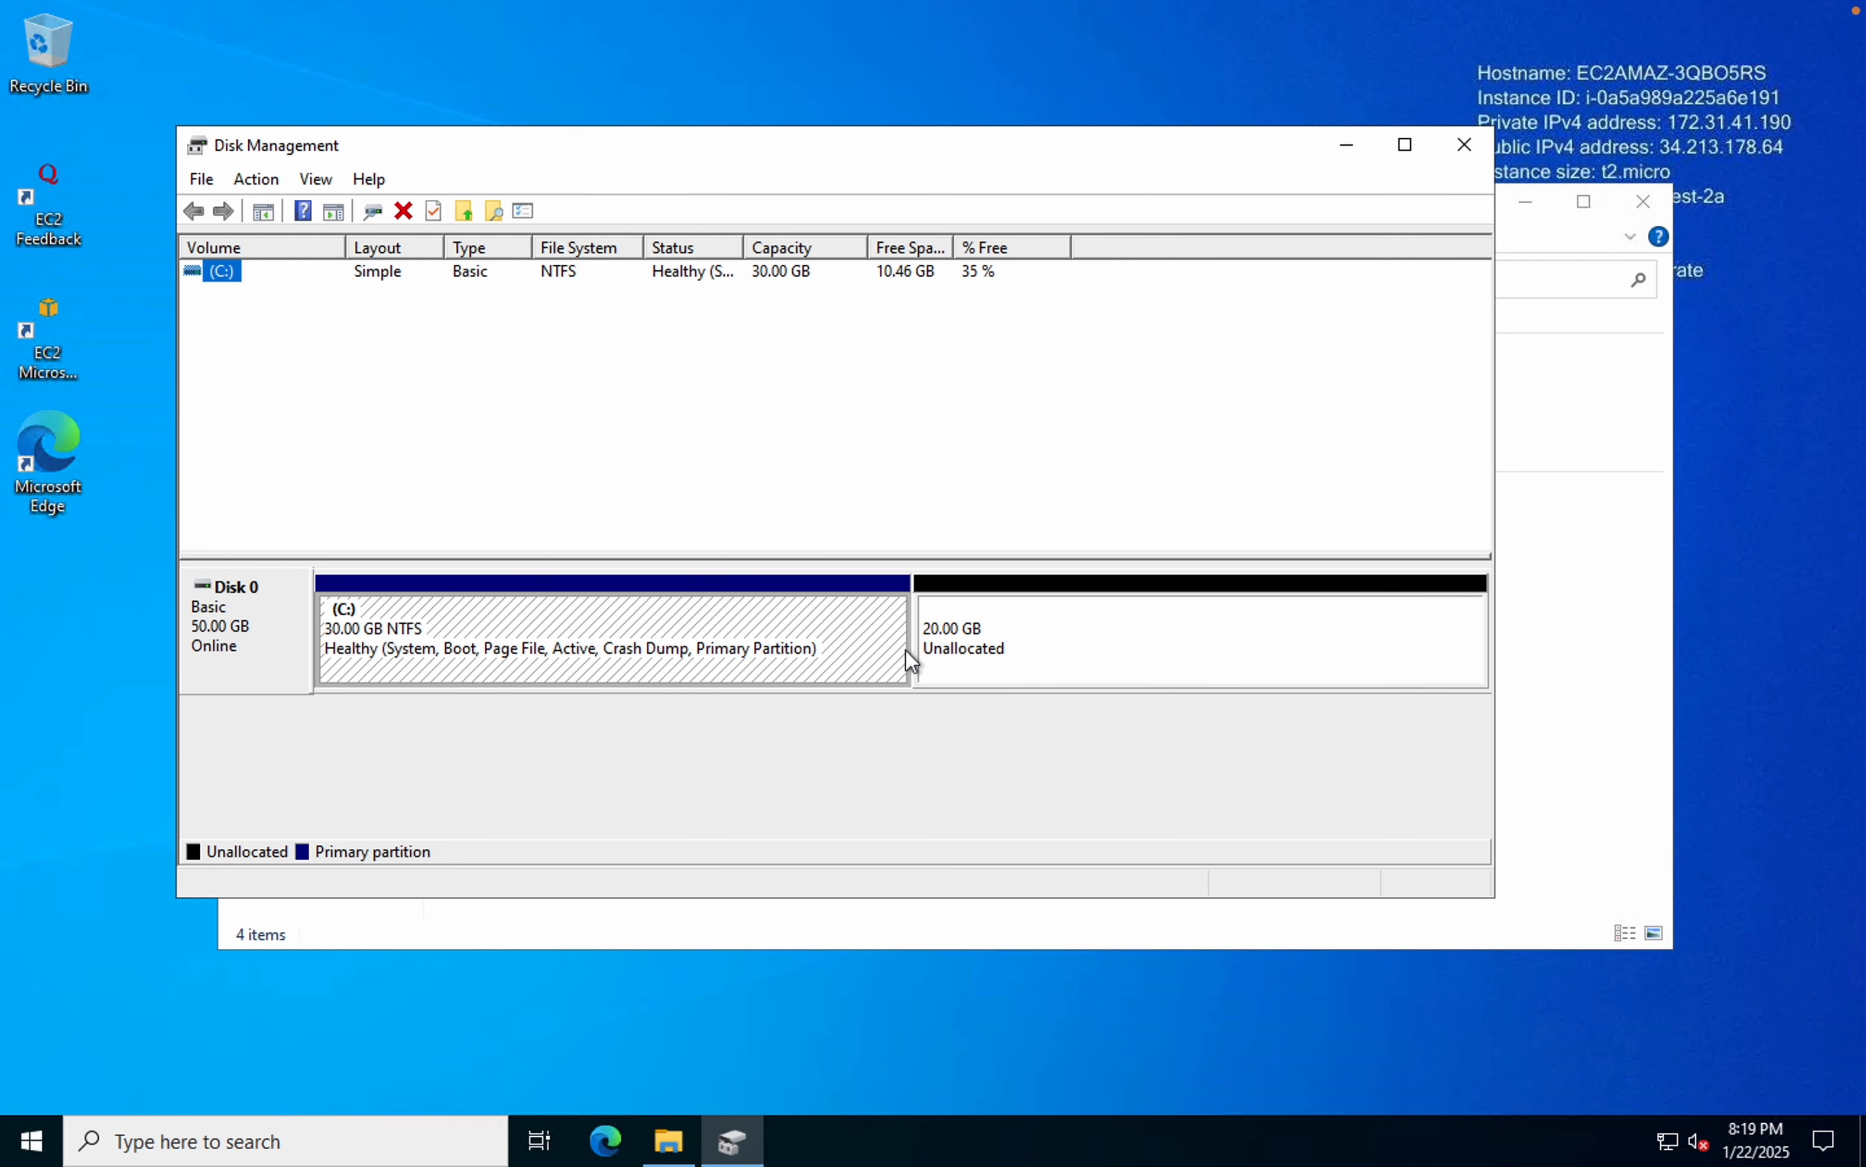
- Extend the C: volume on Disk 0 by 20479 MB, using all of the unallocated space
right_click(826, 641)
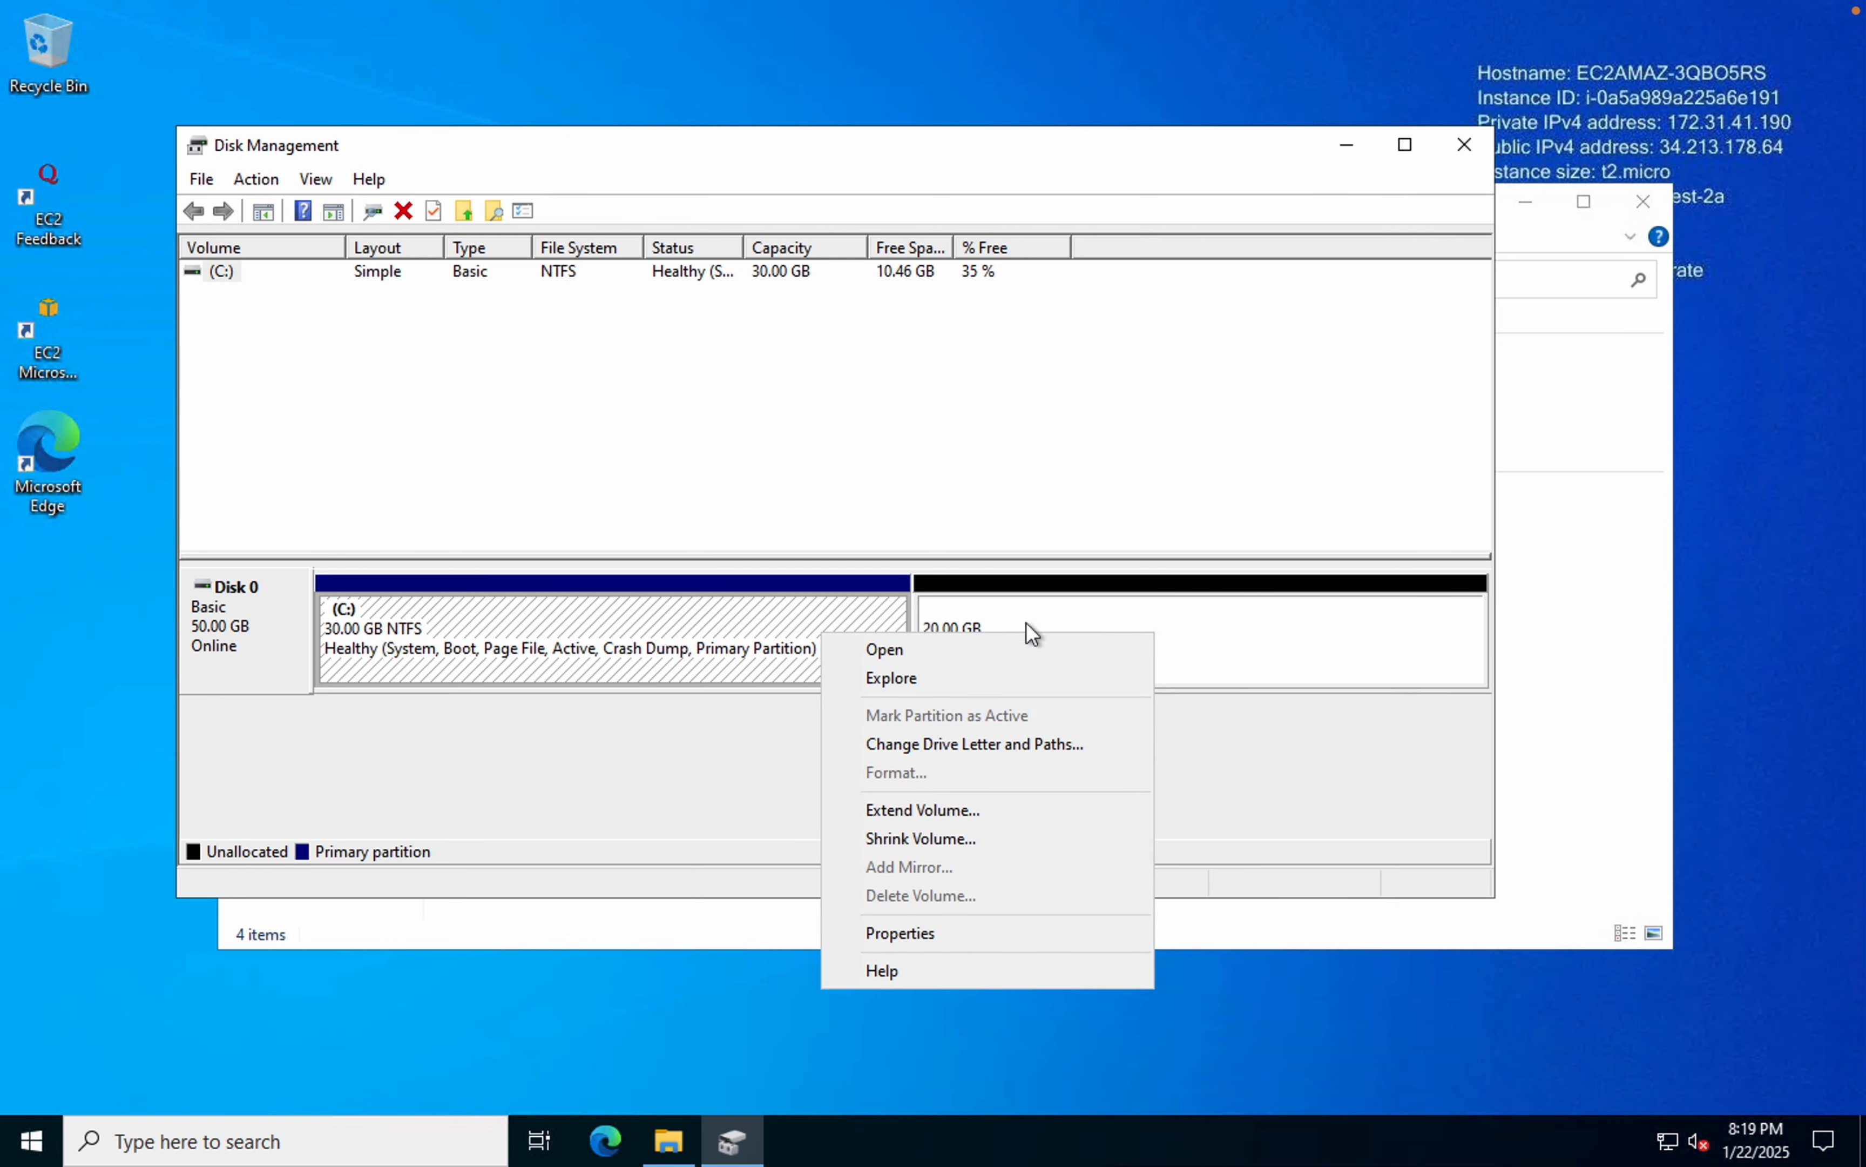
left_click(1108, 617)
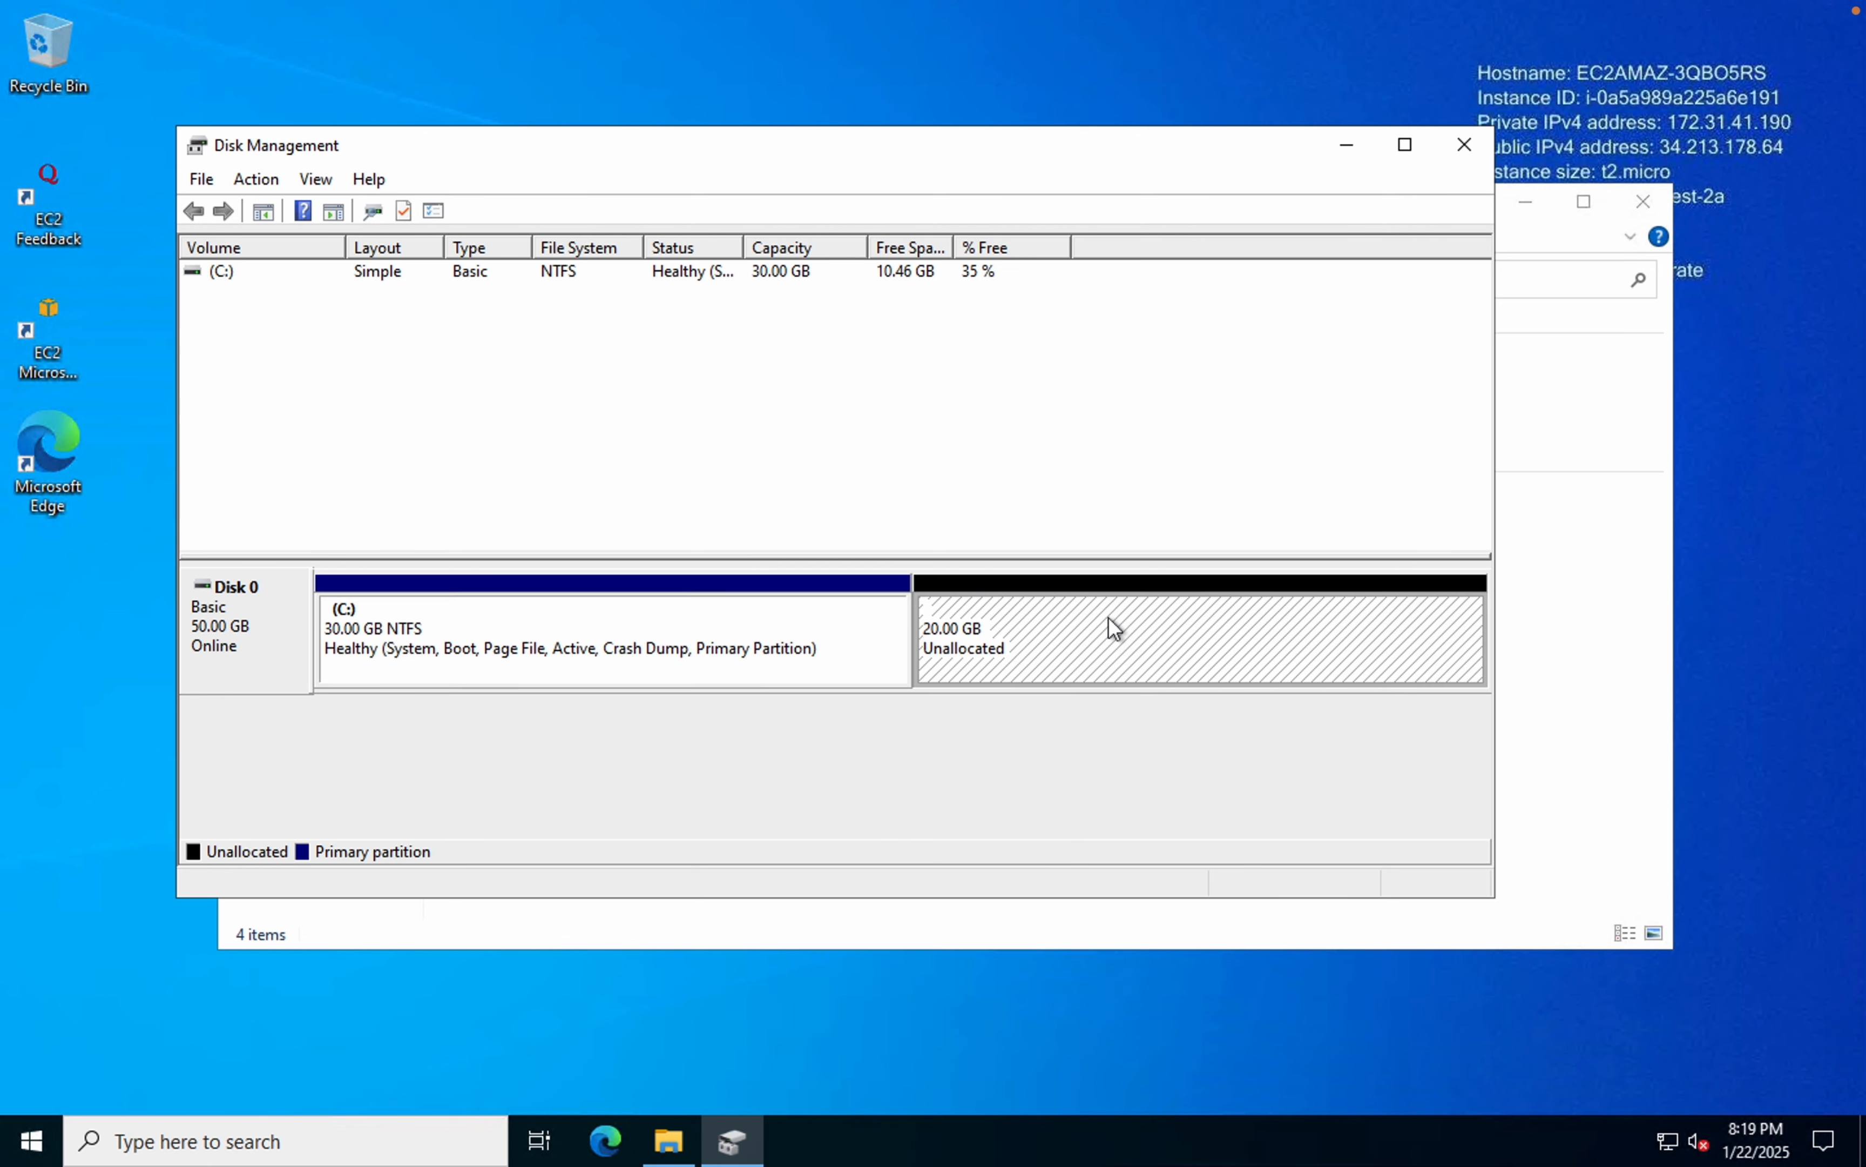
left_click(719, 652)
right_click(718, 653)
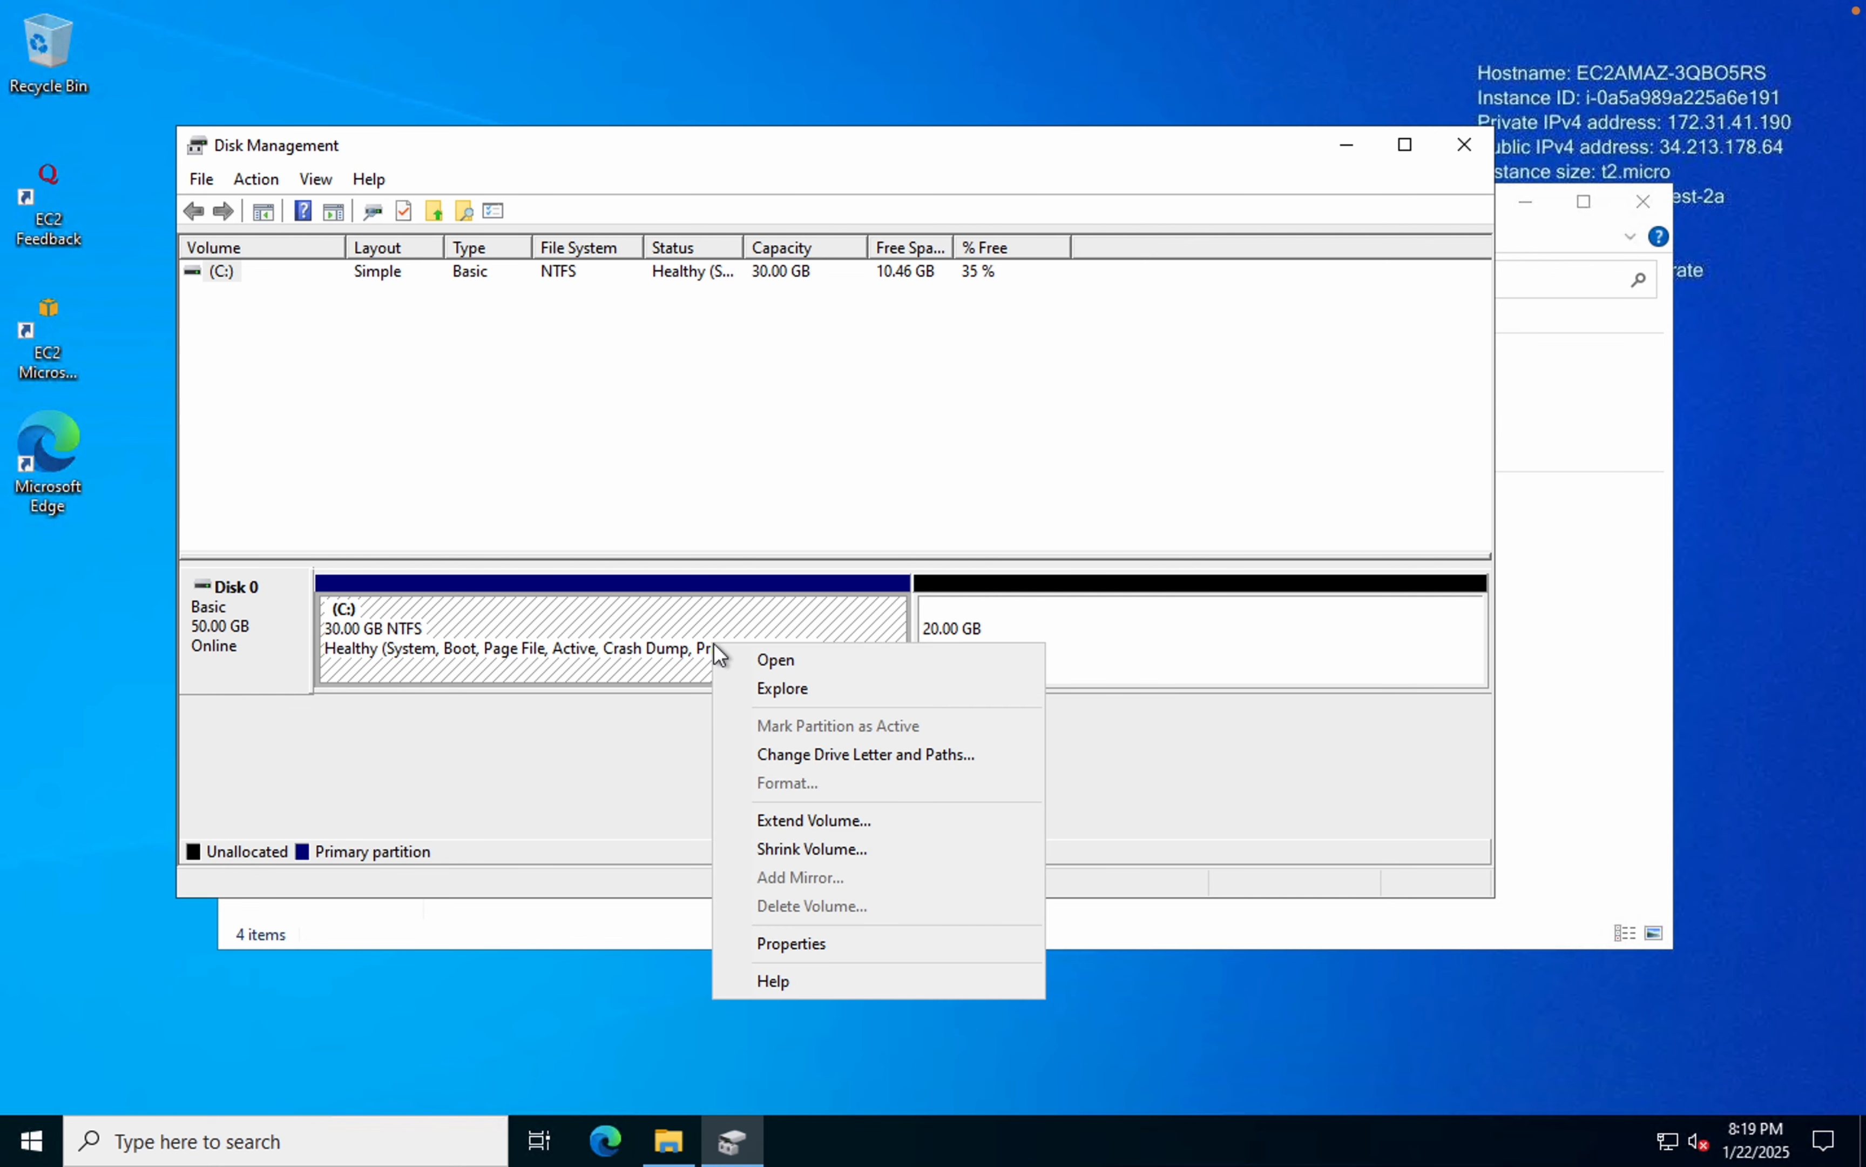
left_click(837, 823)
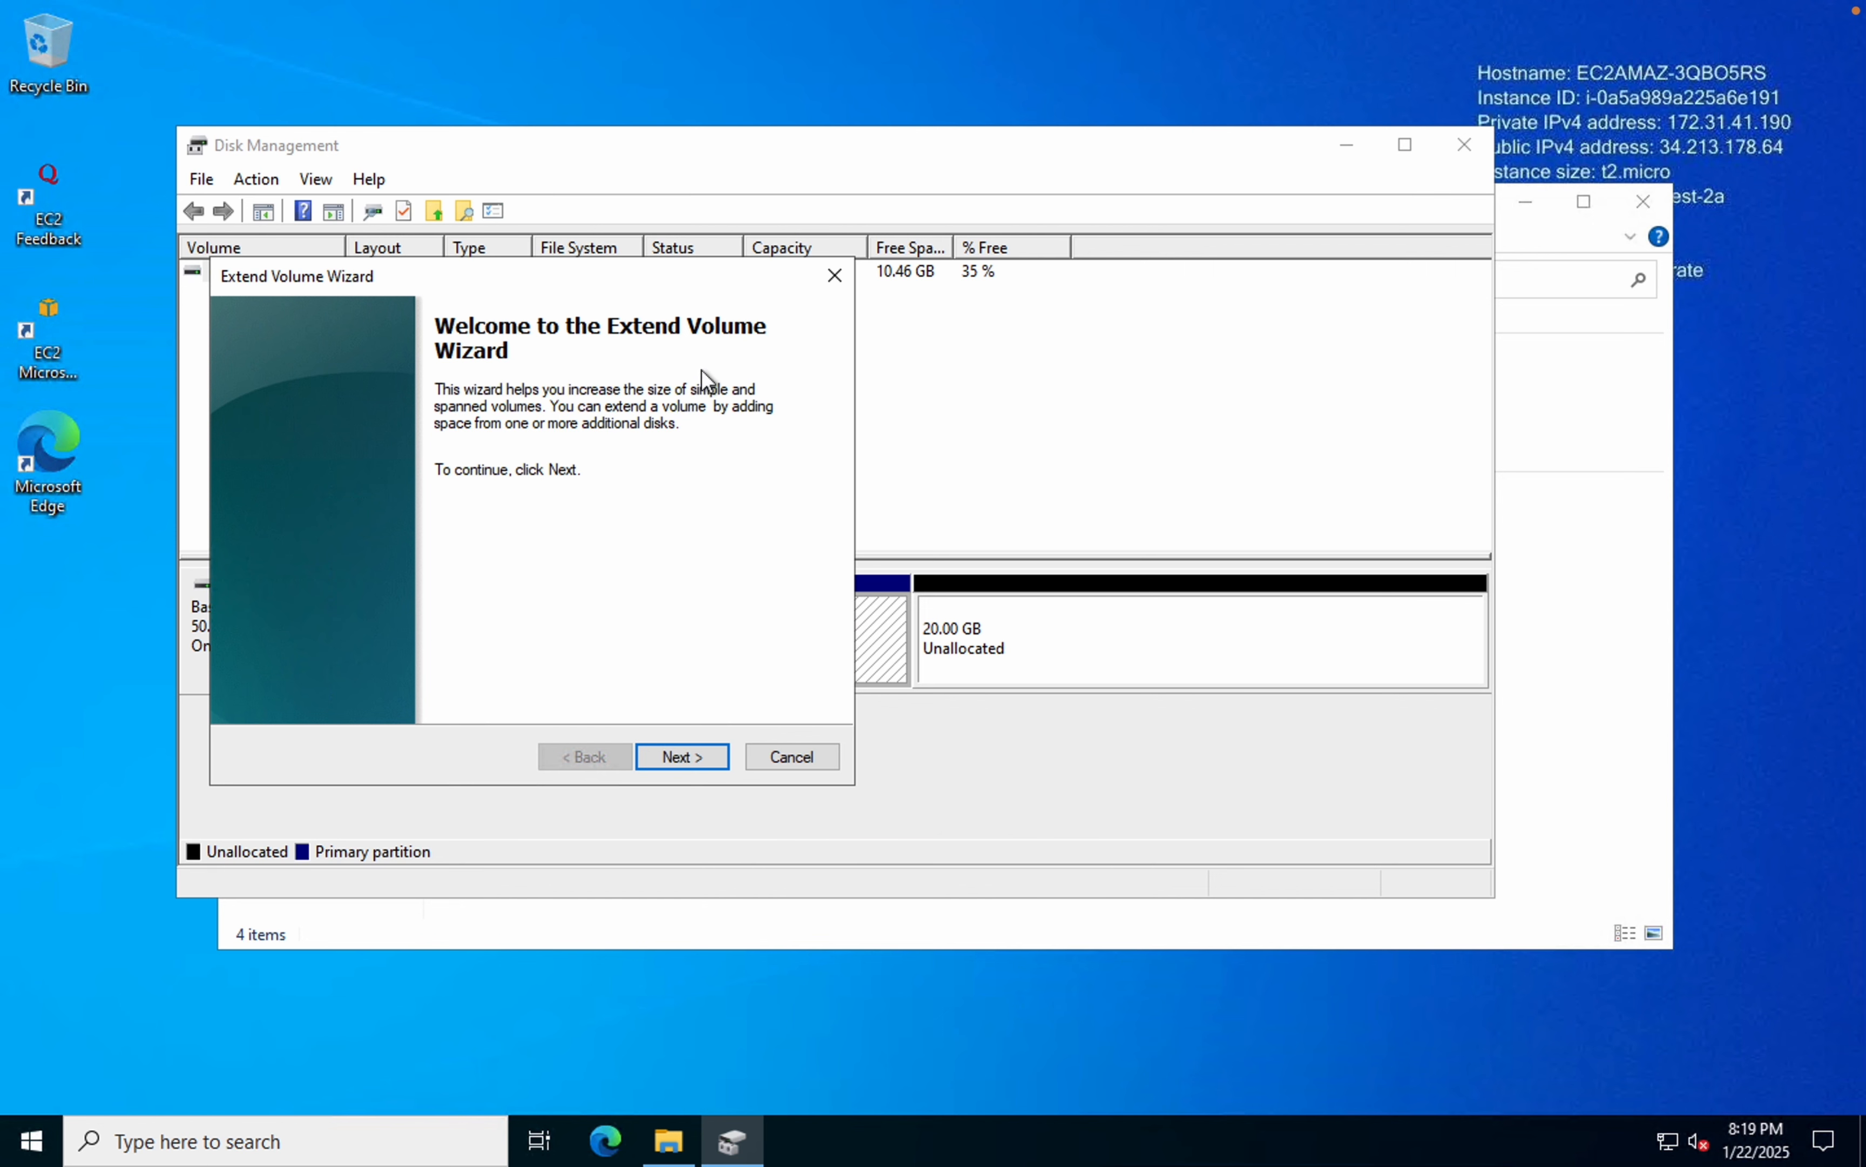
left_click(698, 758)
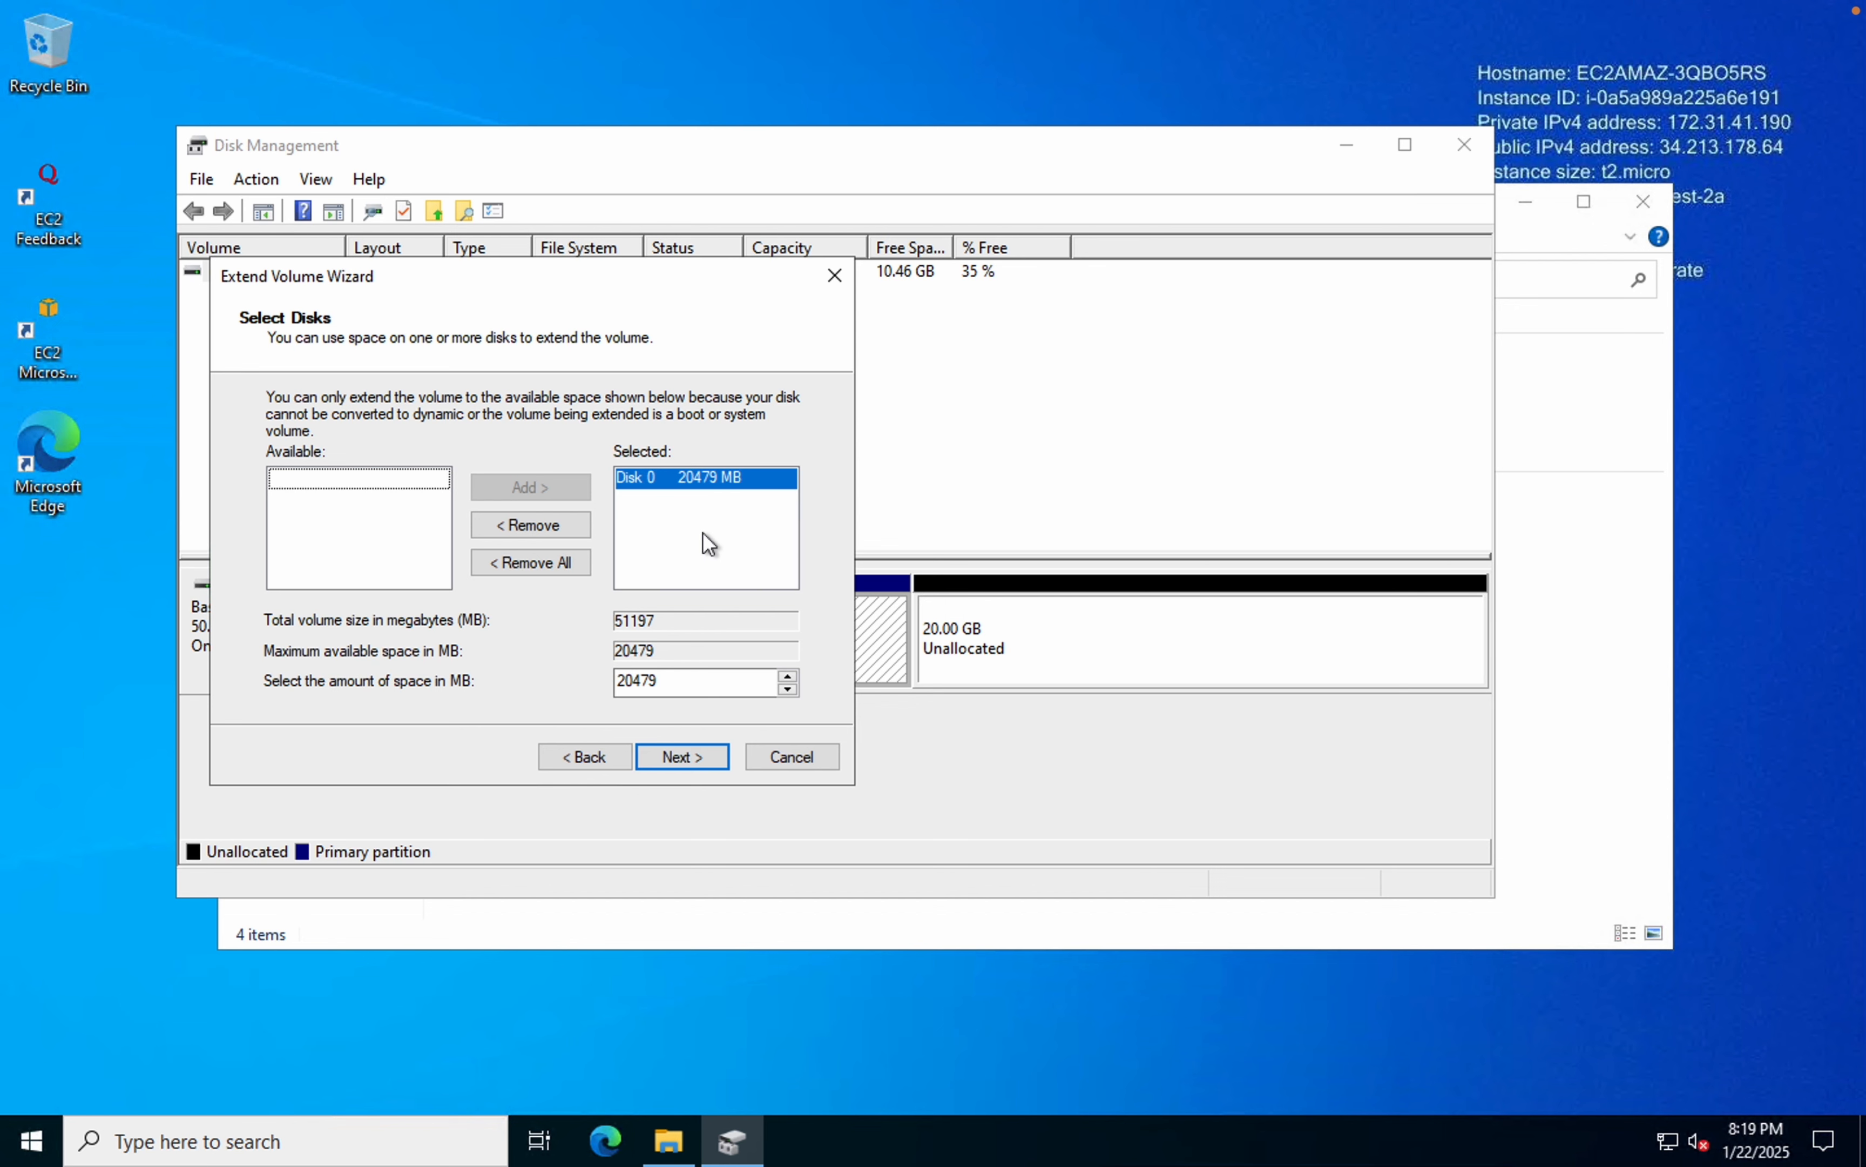
left_click(704, 758)
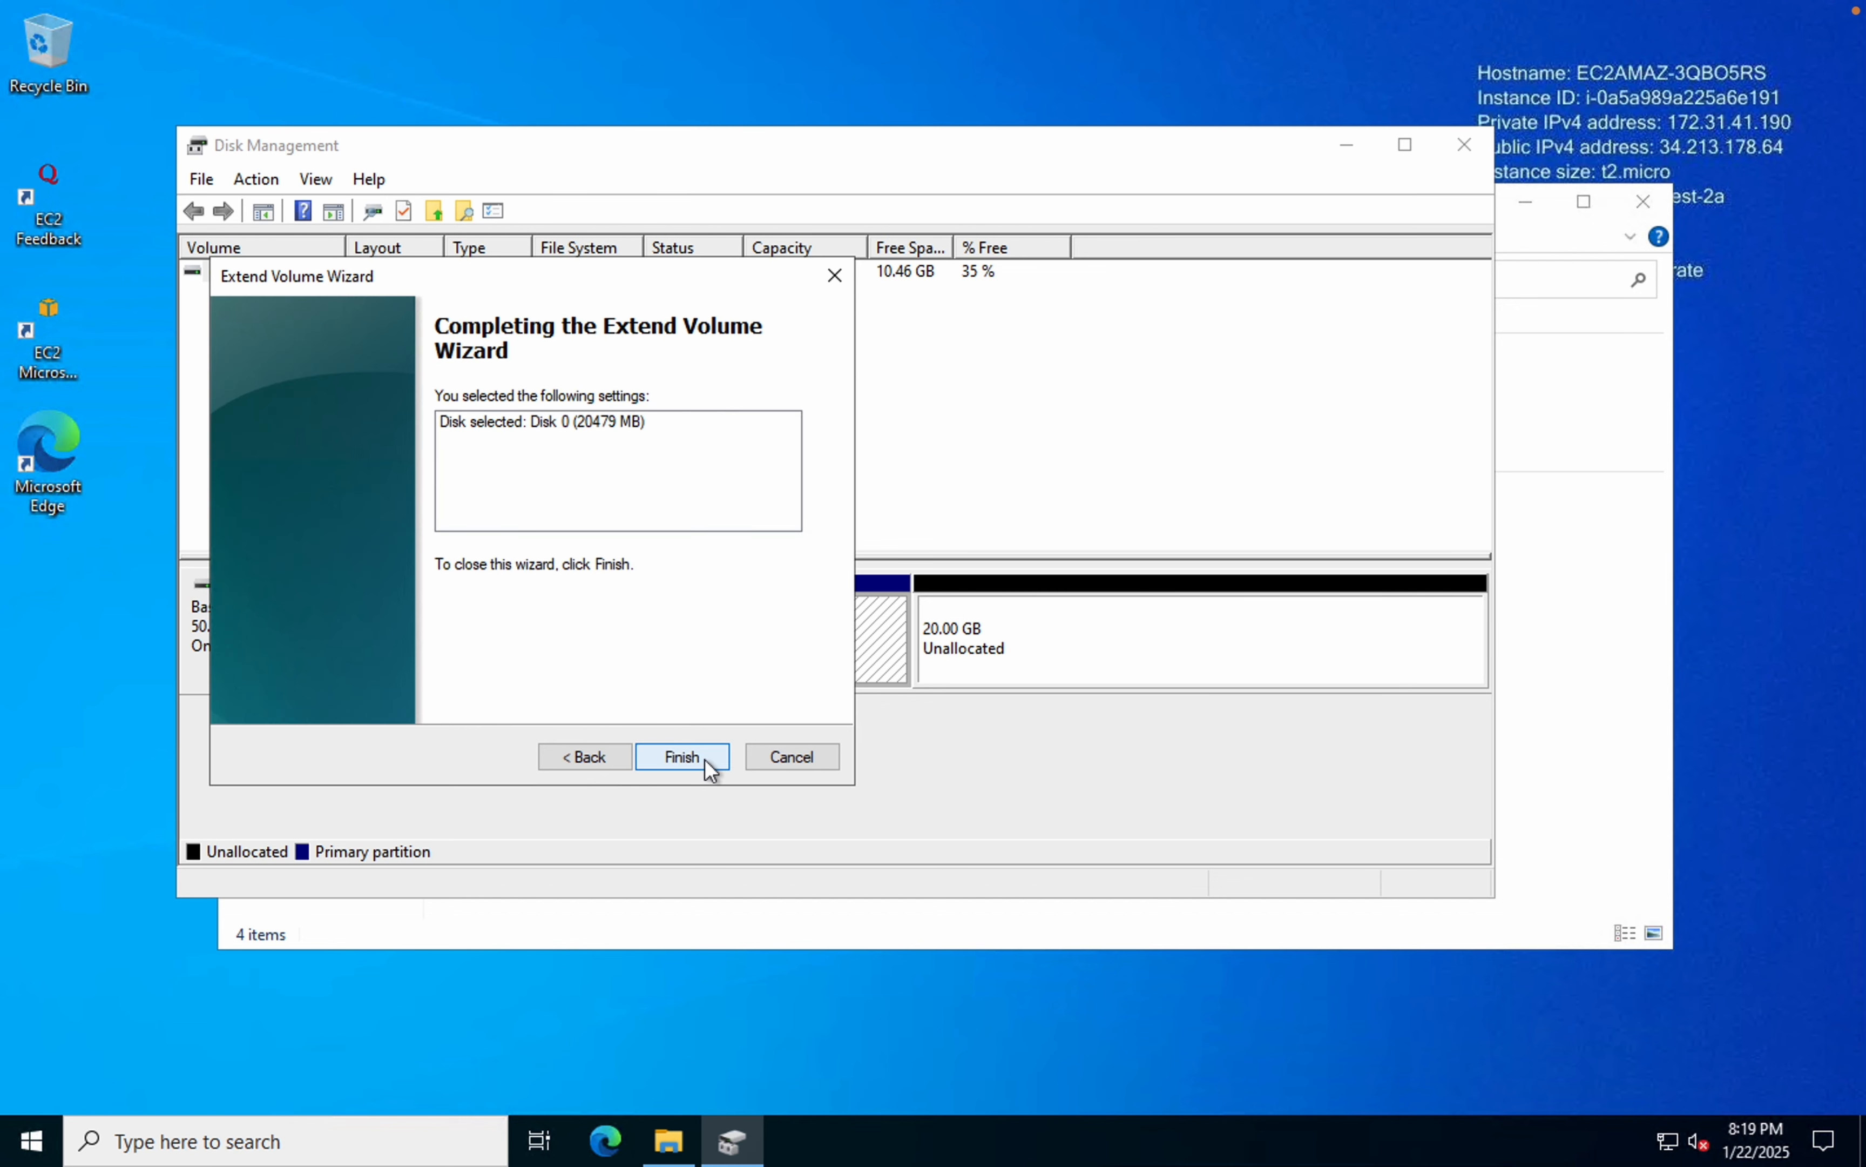
left_click(704, 758)
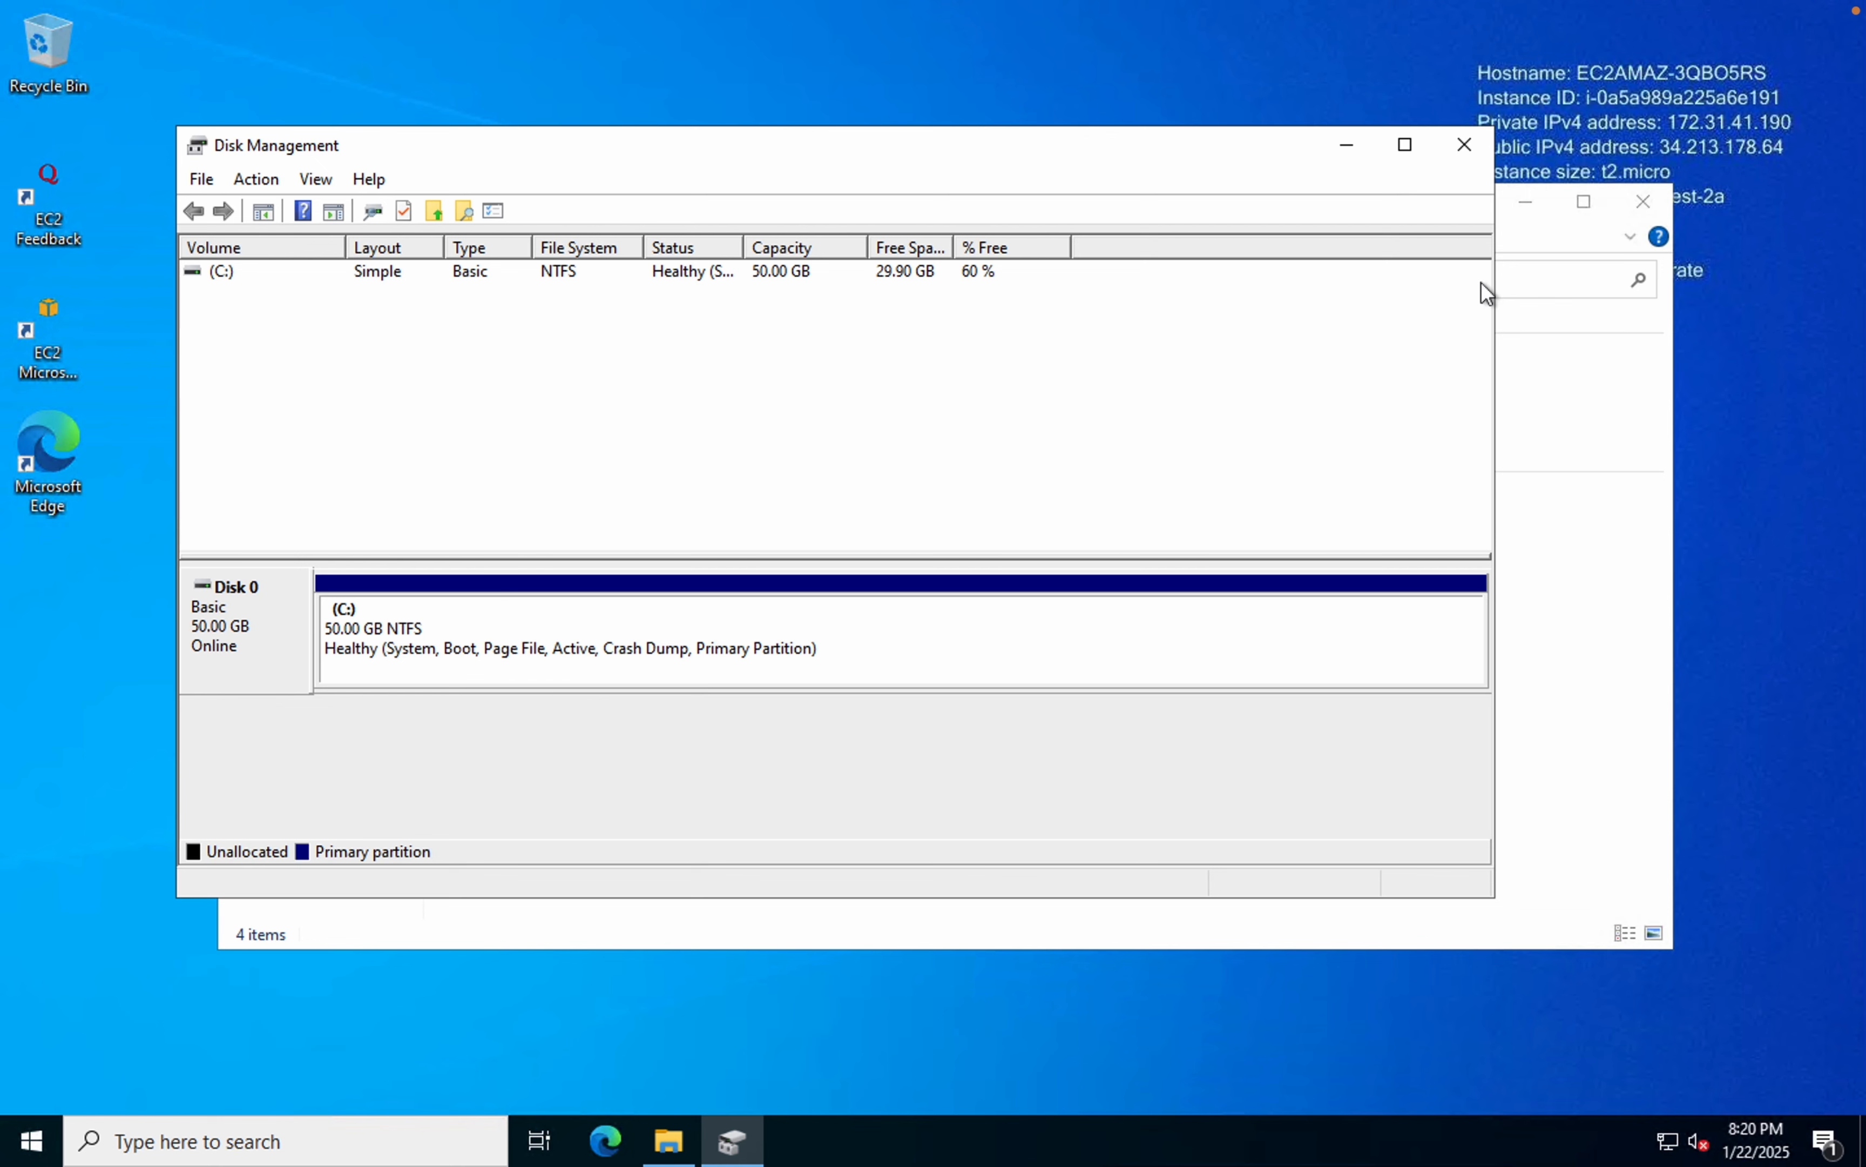
- Check the capacity of Local Disk (C:) in its File Explorer properties, and close the properties, File Explorer and Disk Management
left_click(1596, 557)
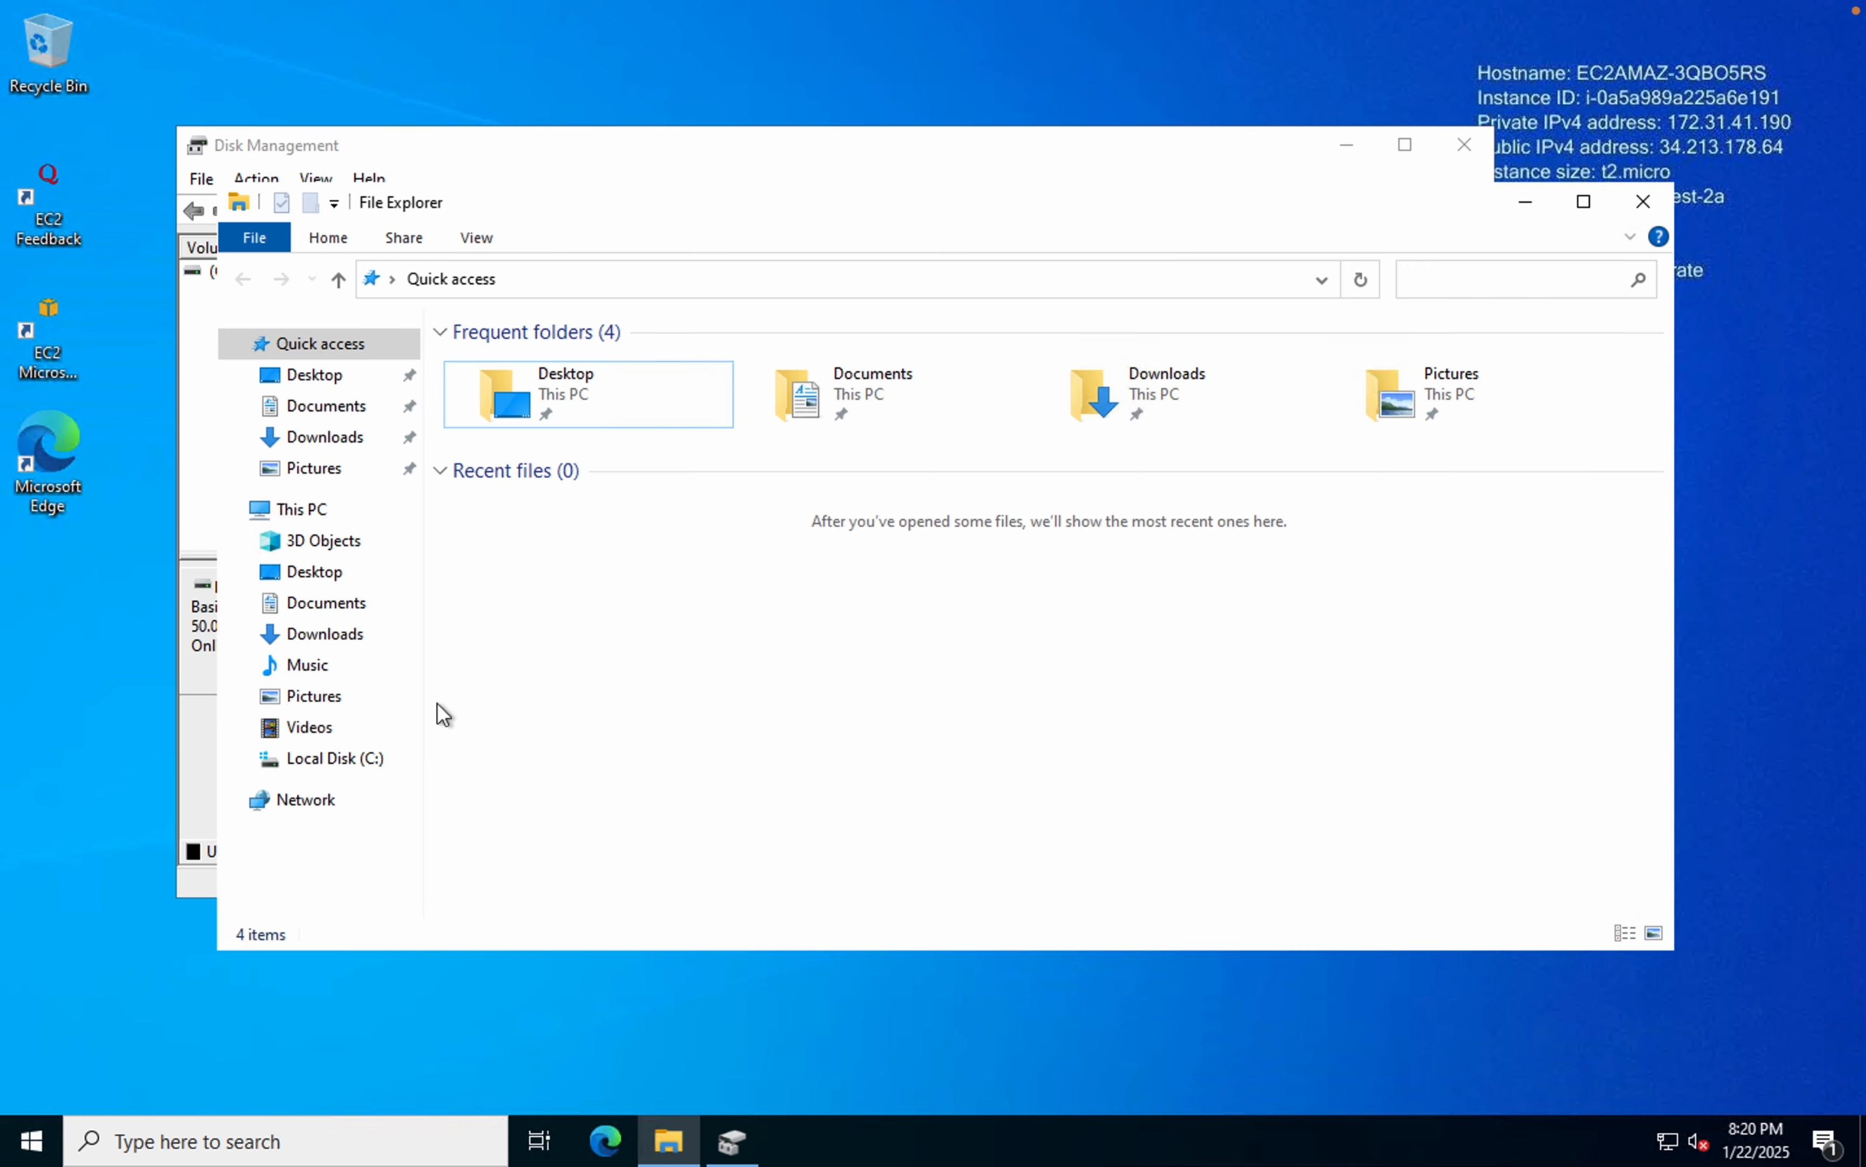
left_click(339, 759)
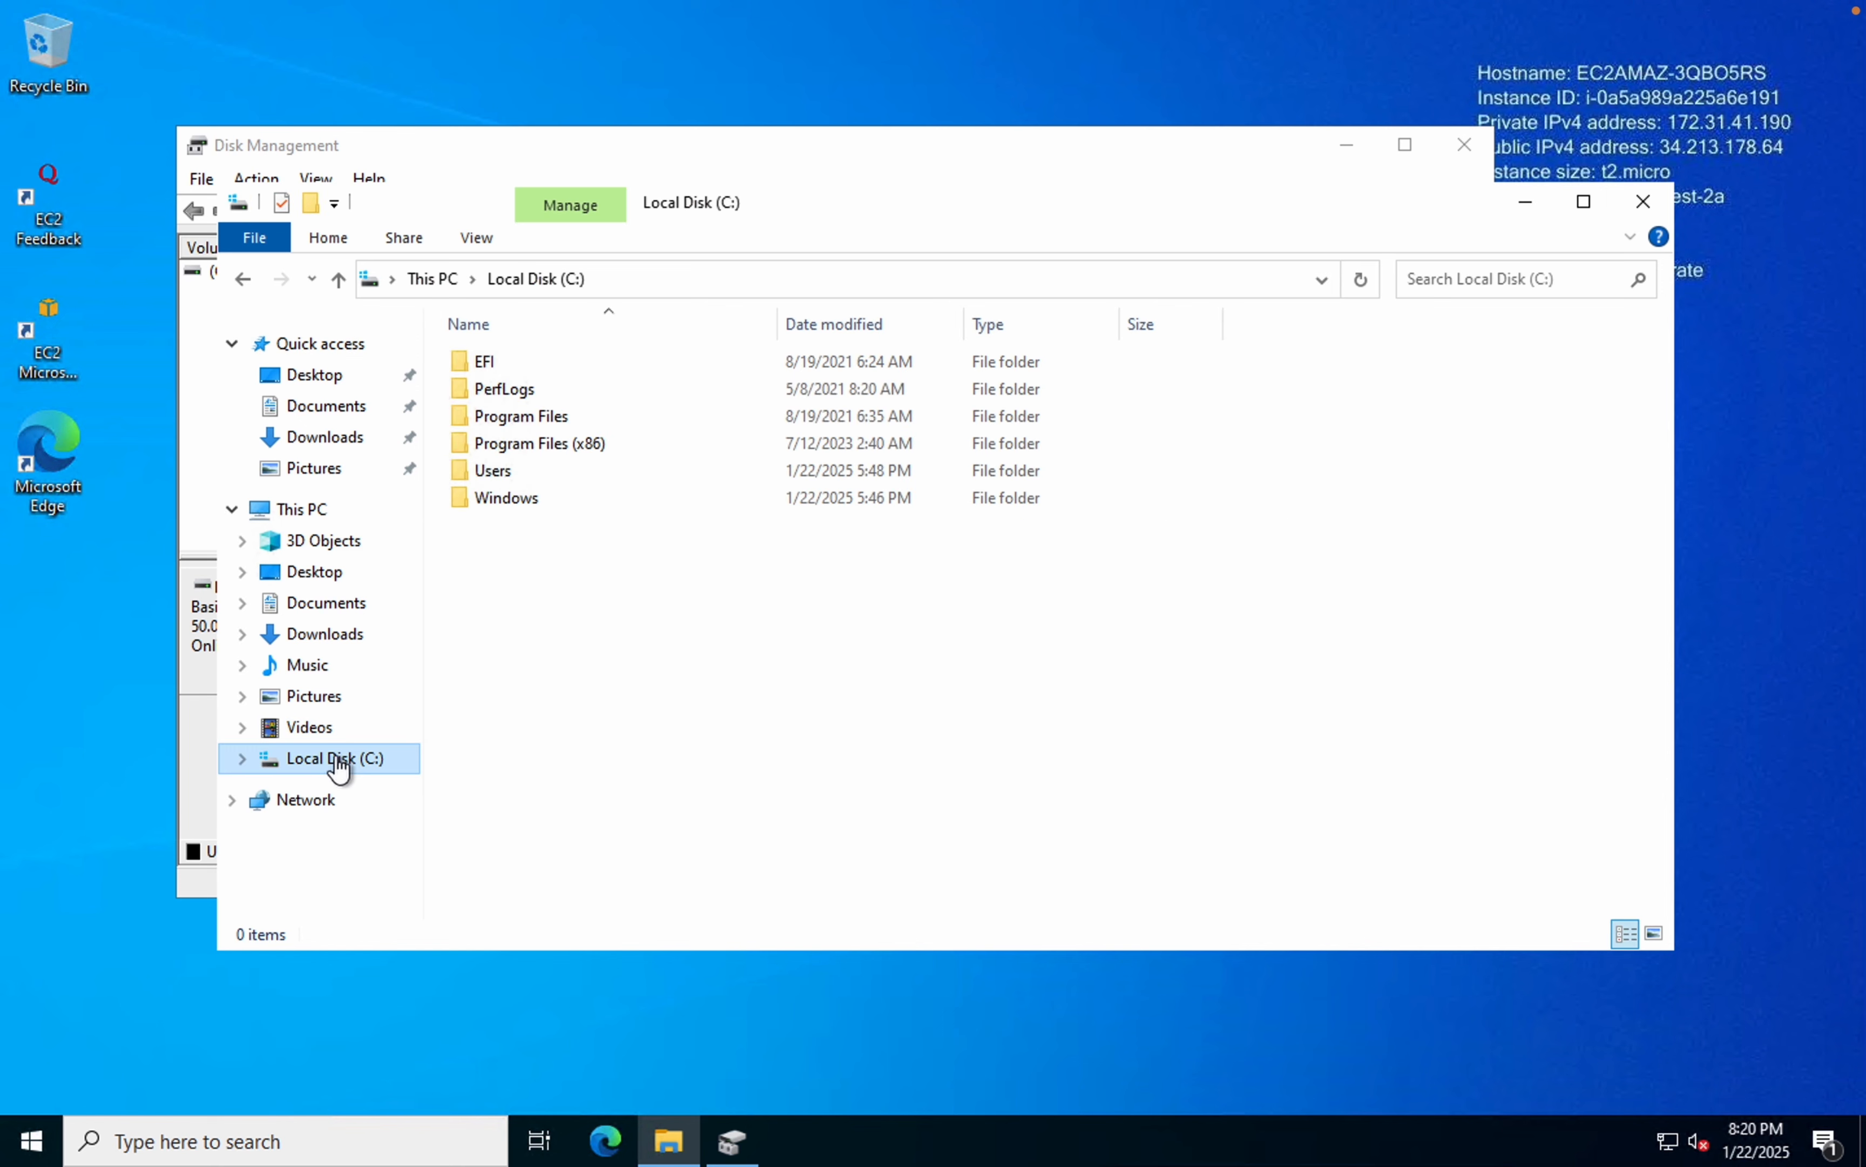
right_click(339, 760)
left_click(385, 735)
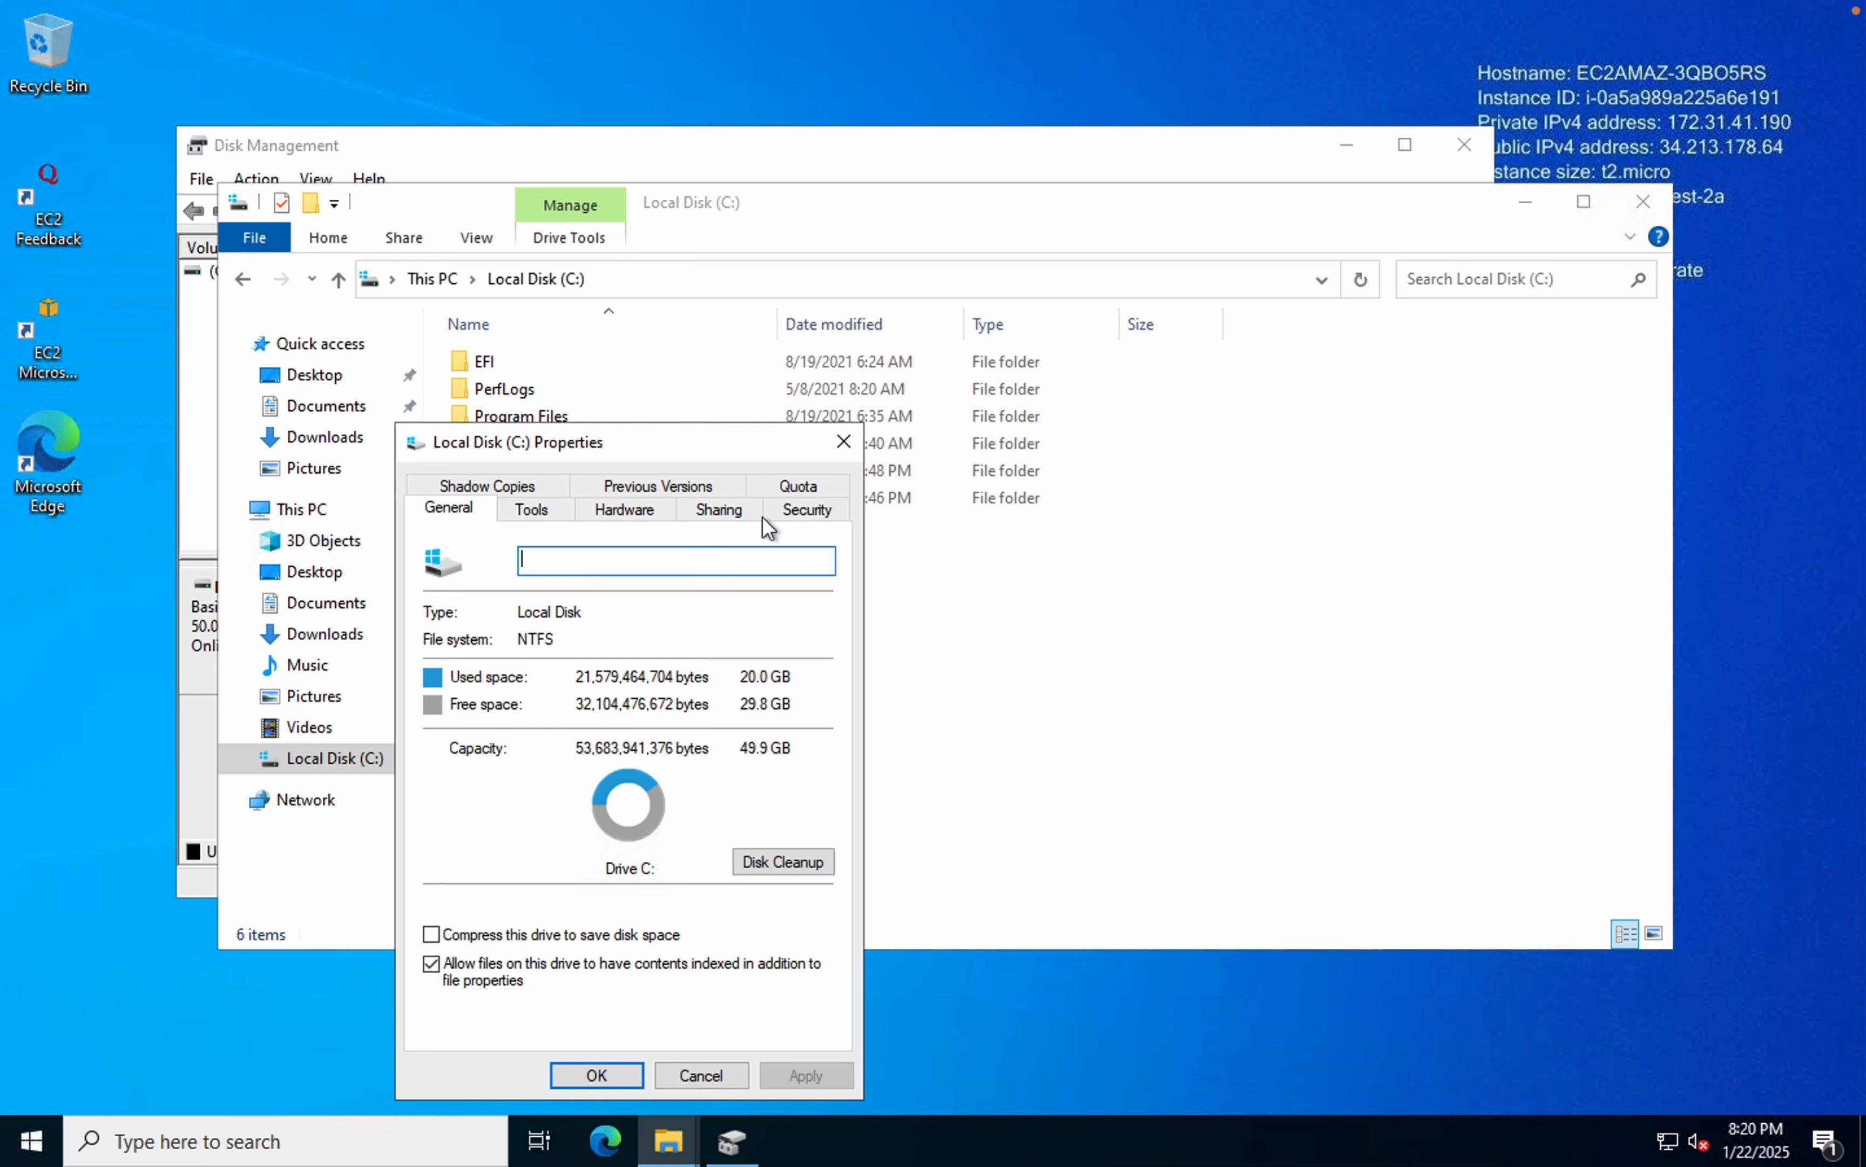
left_click(846, 442)
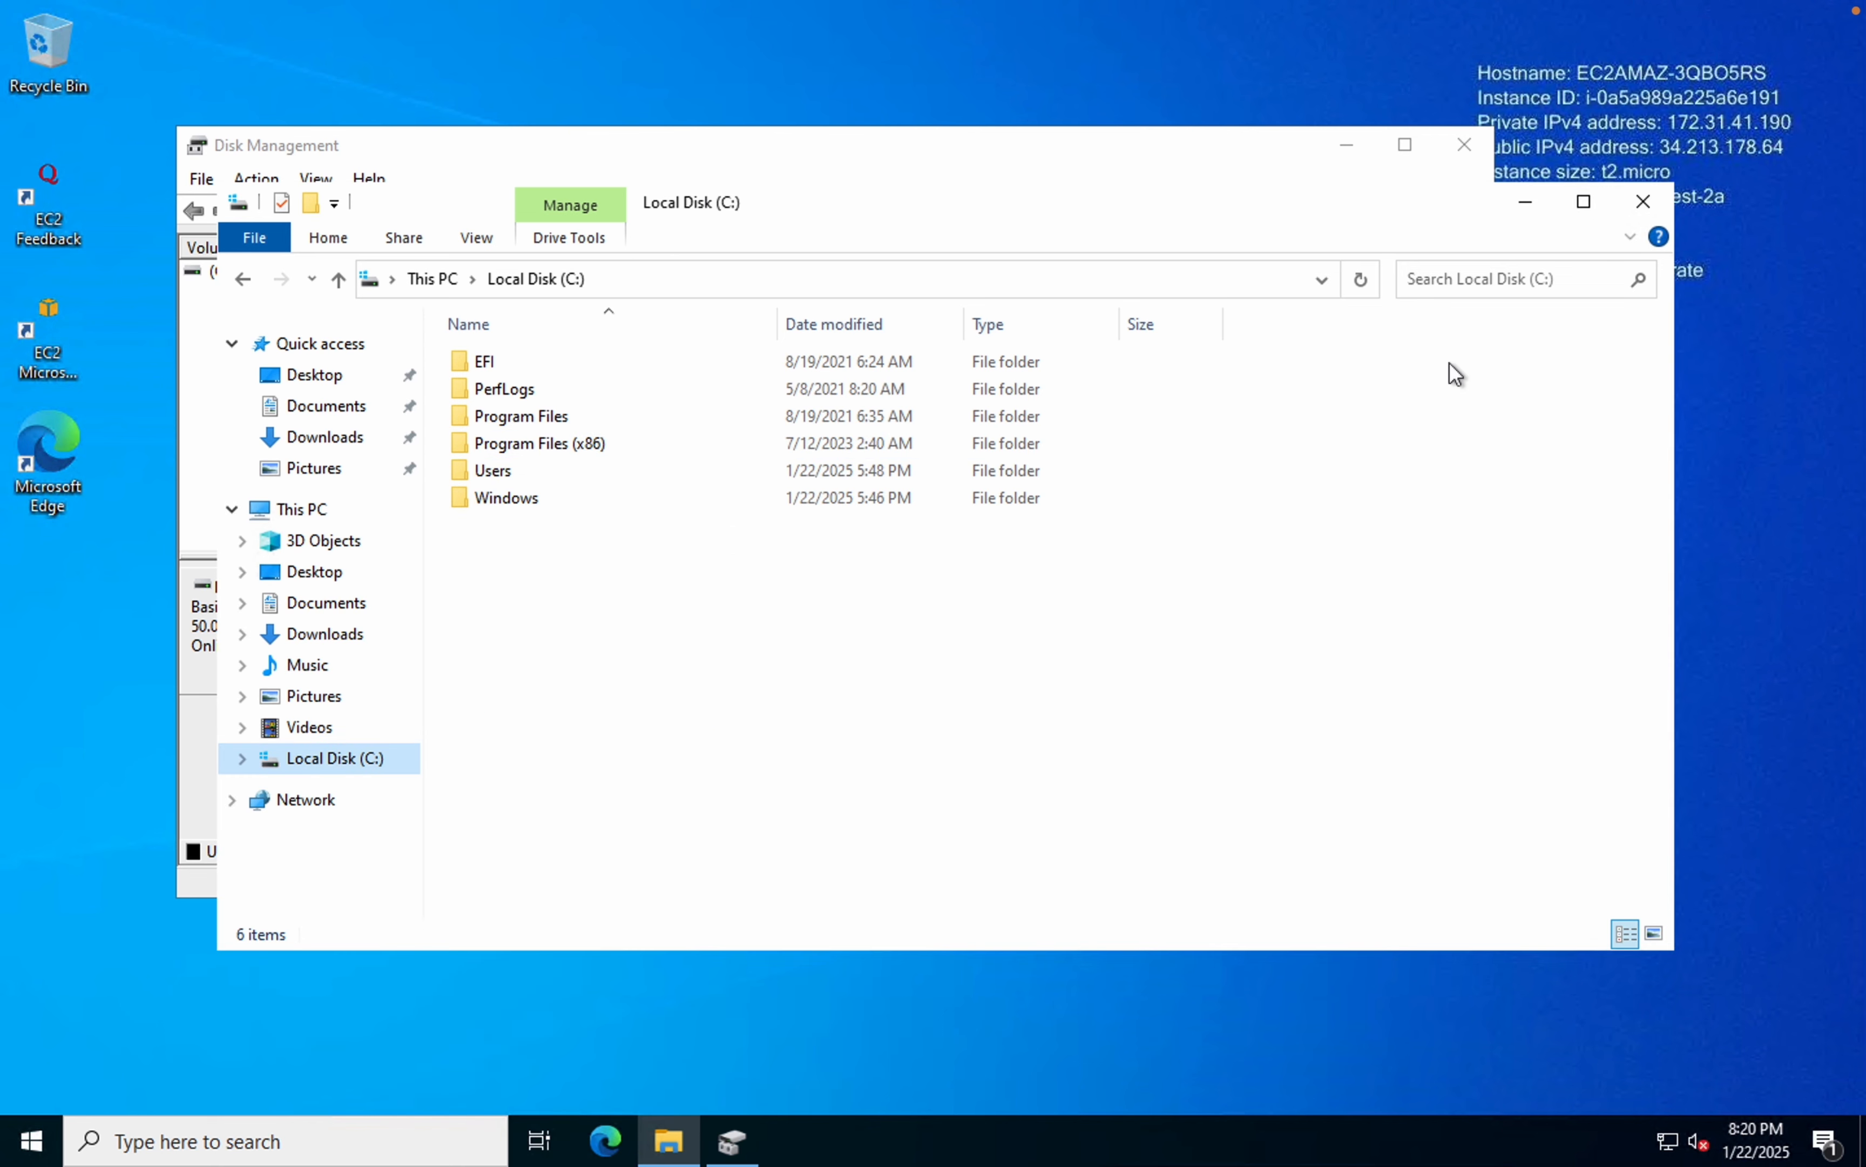
left_click(1646, 210)
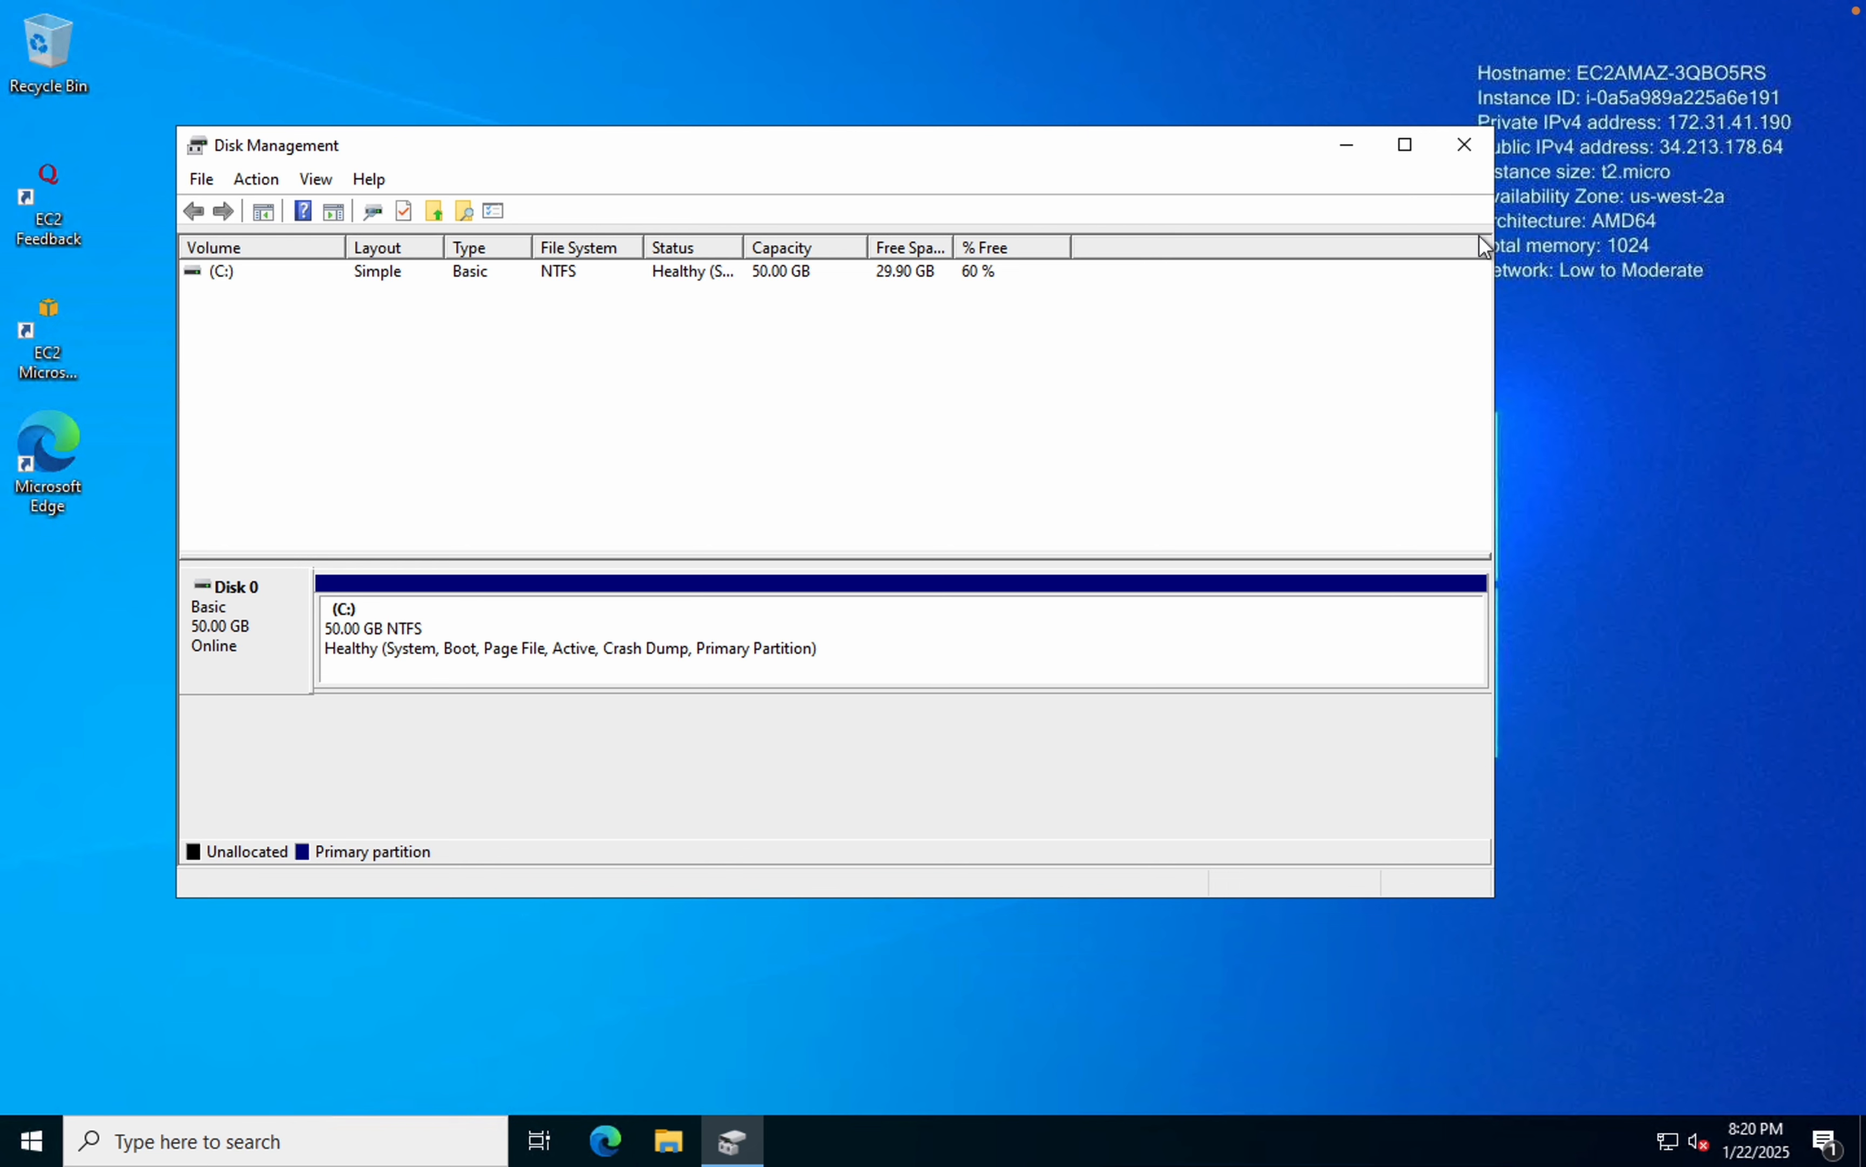
left_click(1474, 157)
- Switch to the AWS console in Chrome and open the volume attached to the Windows-server-Demo instance from its block devices
key("ctrl+Up")
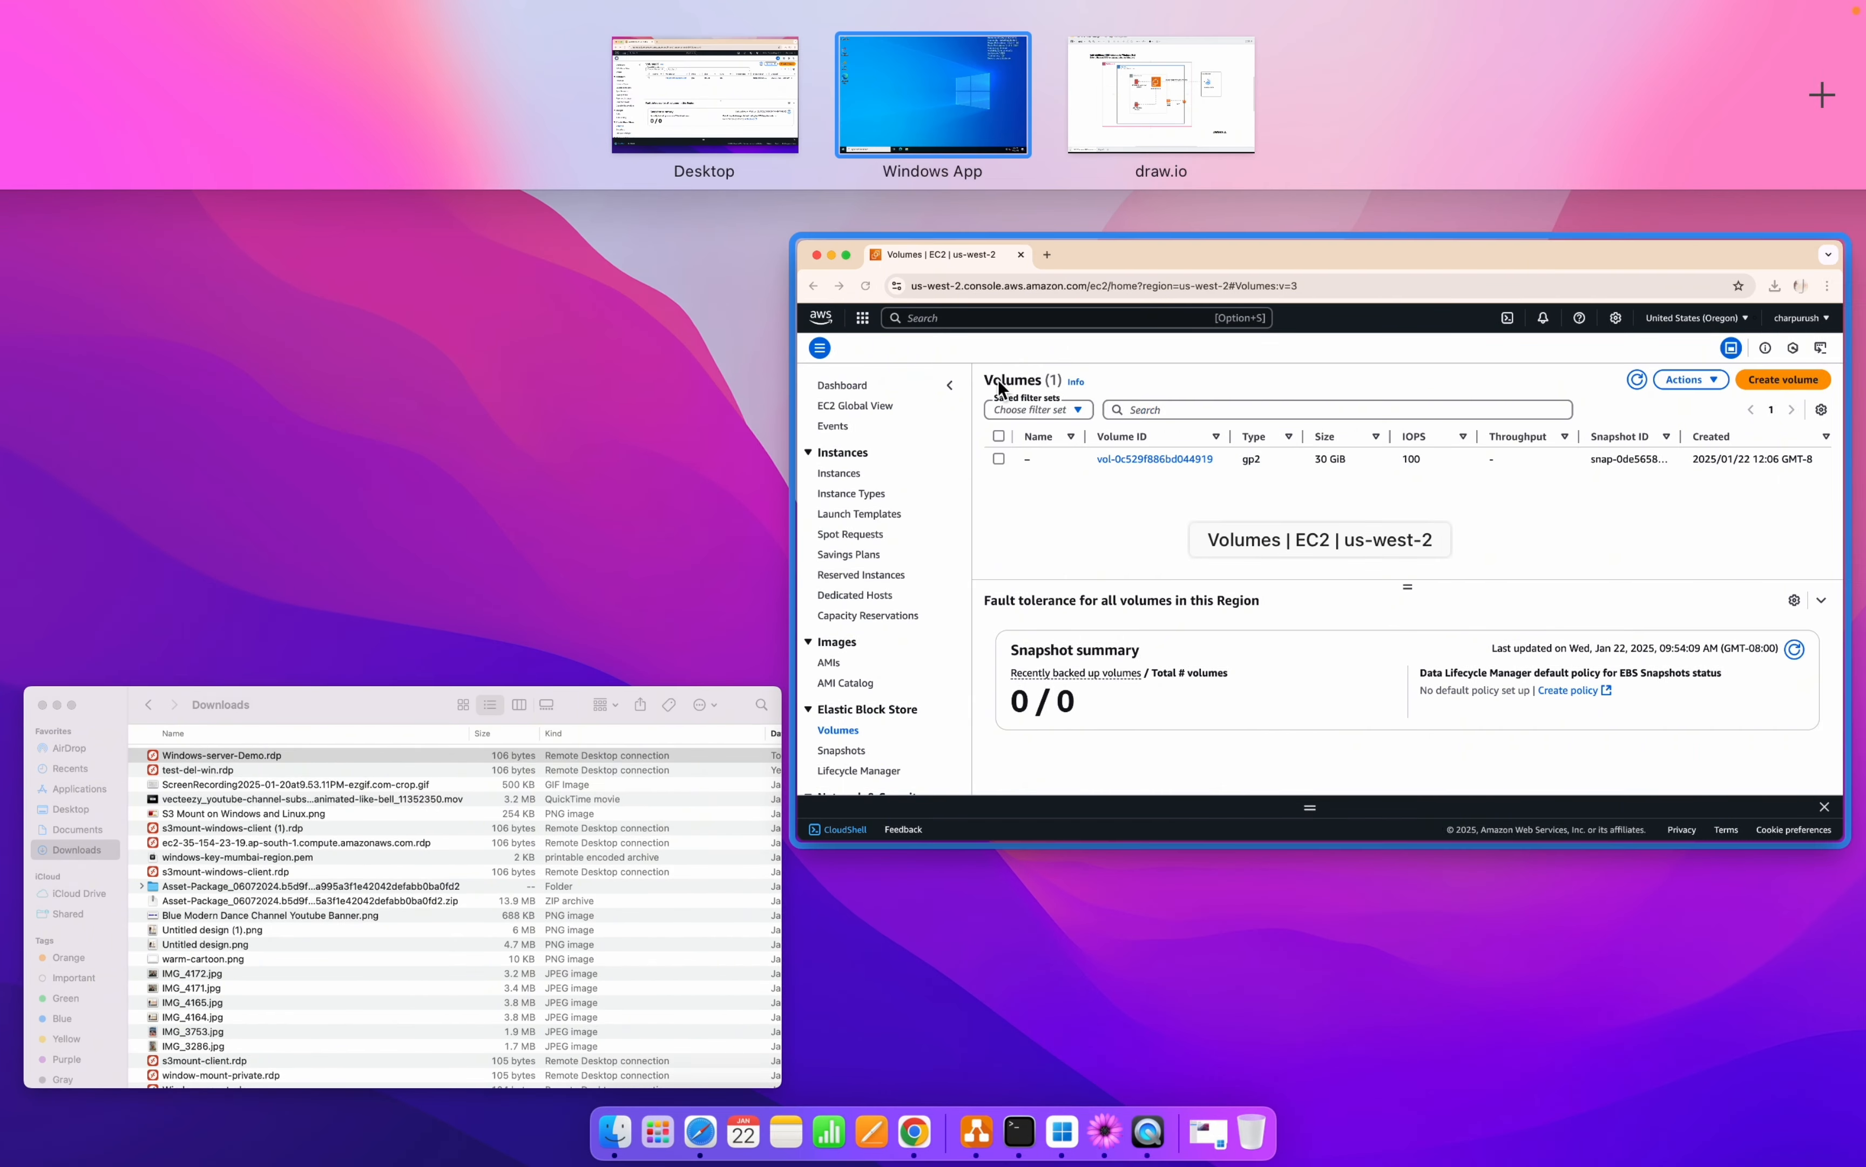
left_click(1042, 544)
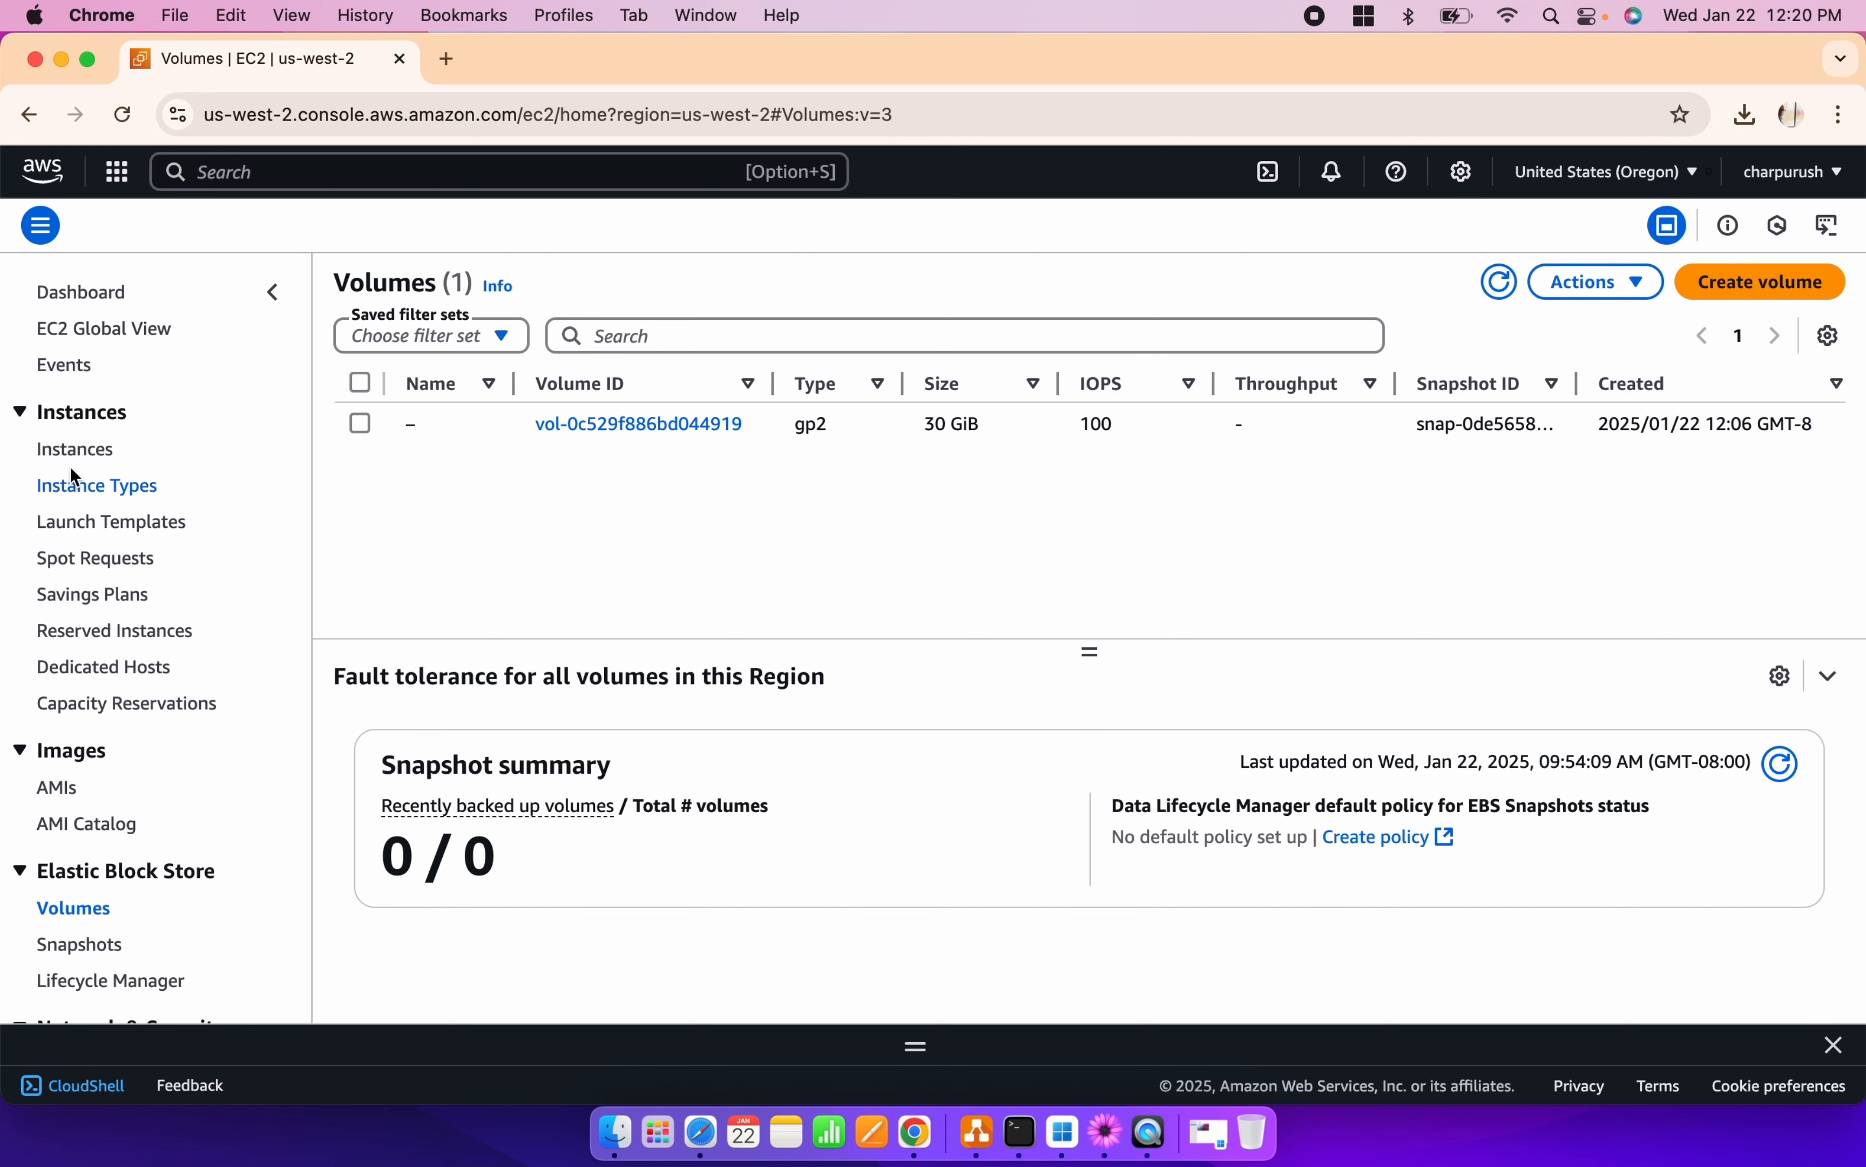
left_click(73, 450)
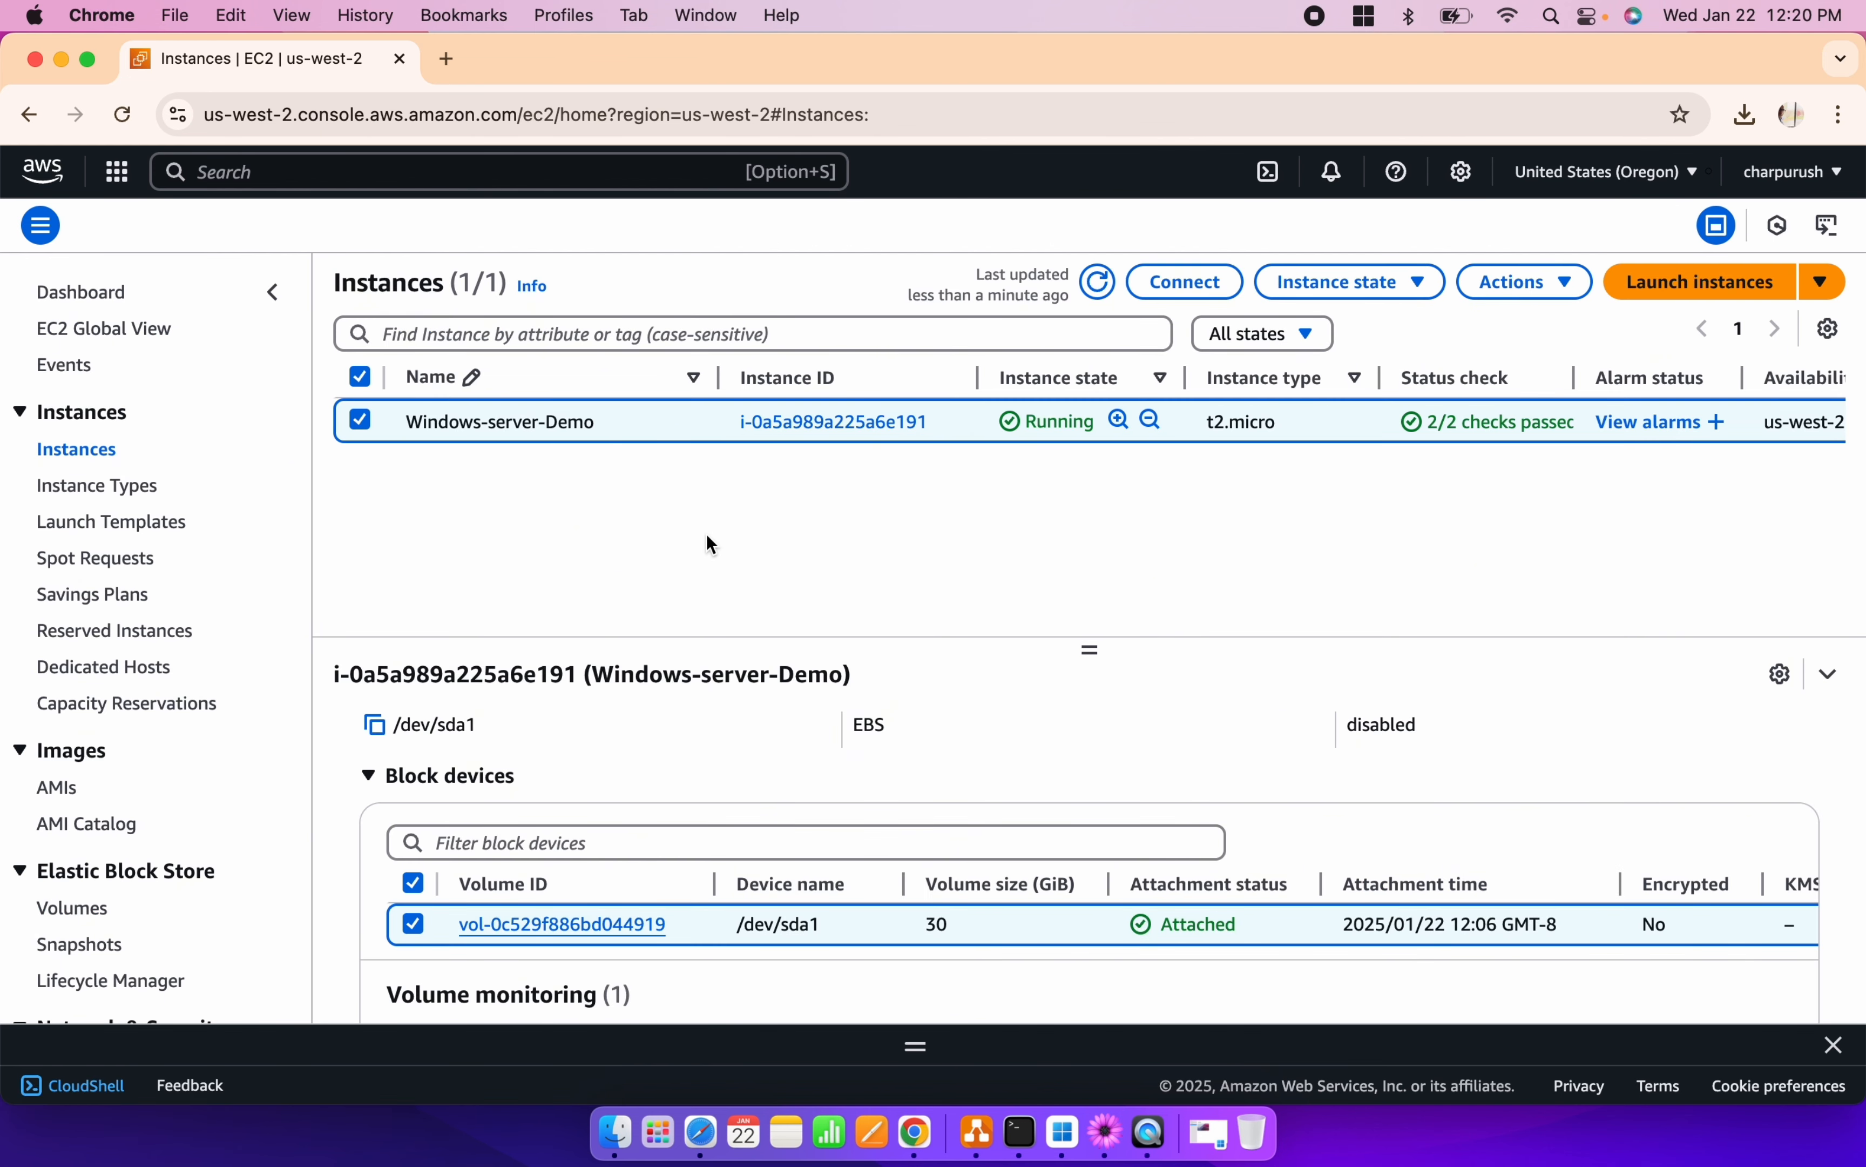
scroll(707, 541, "down", 3)
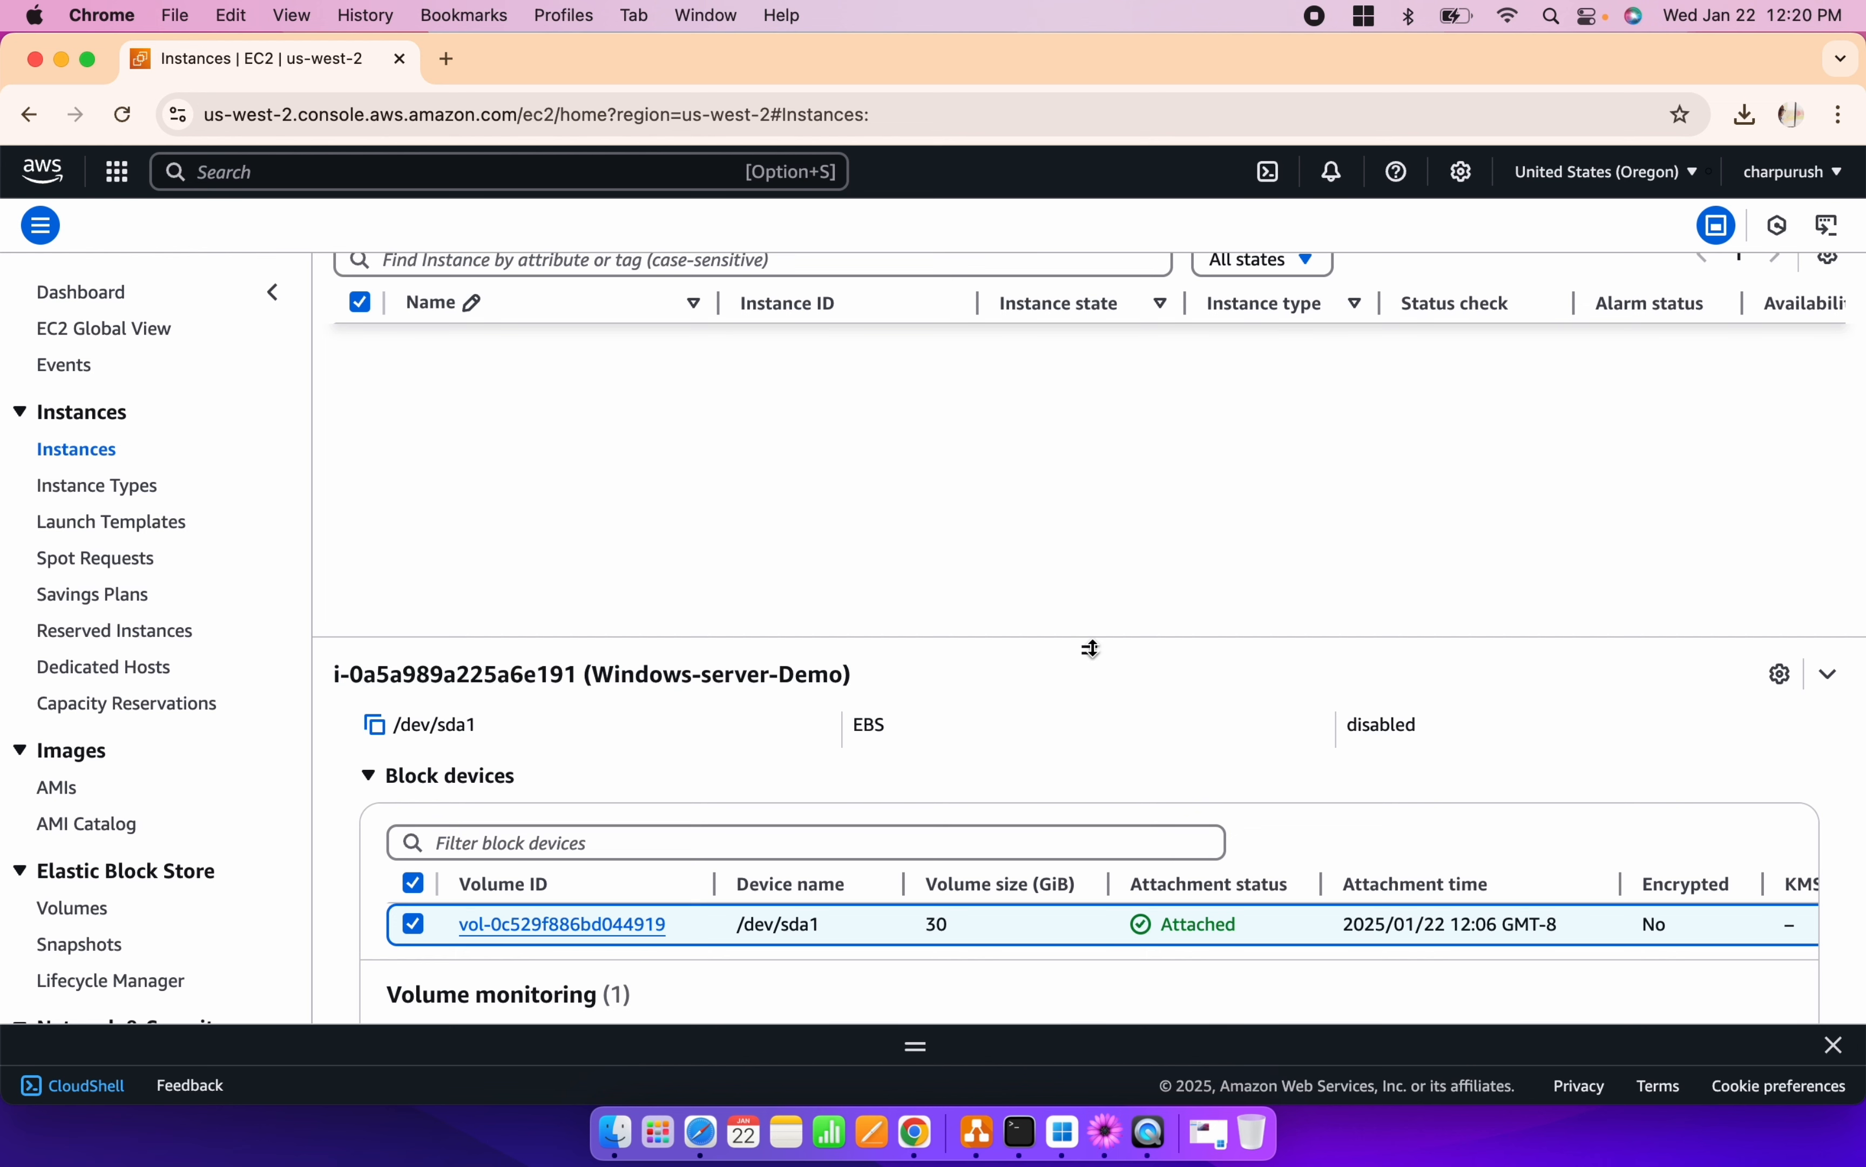
scroll(586, 864, "down", 2)
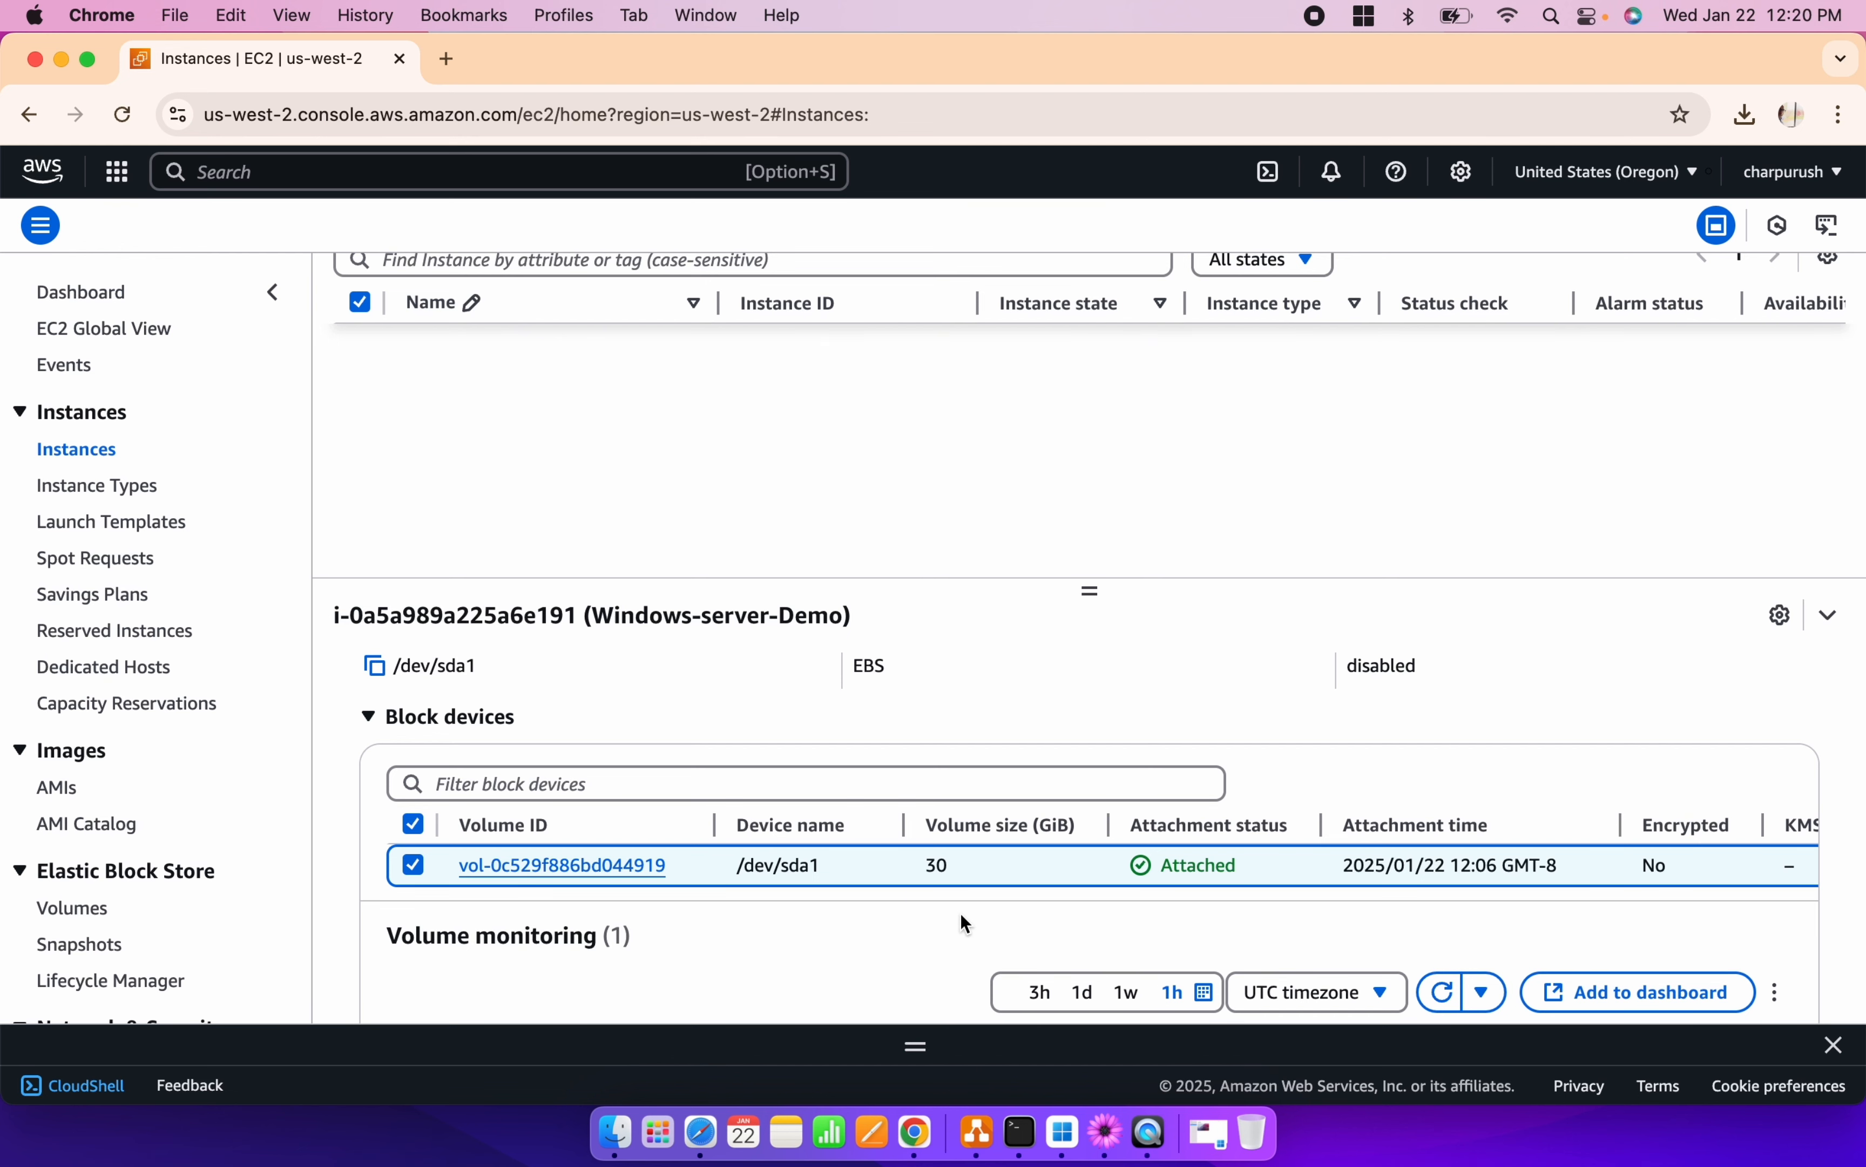
left_click(614, 879)
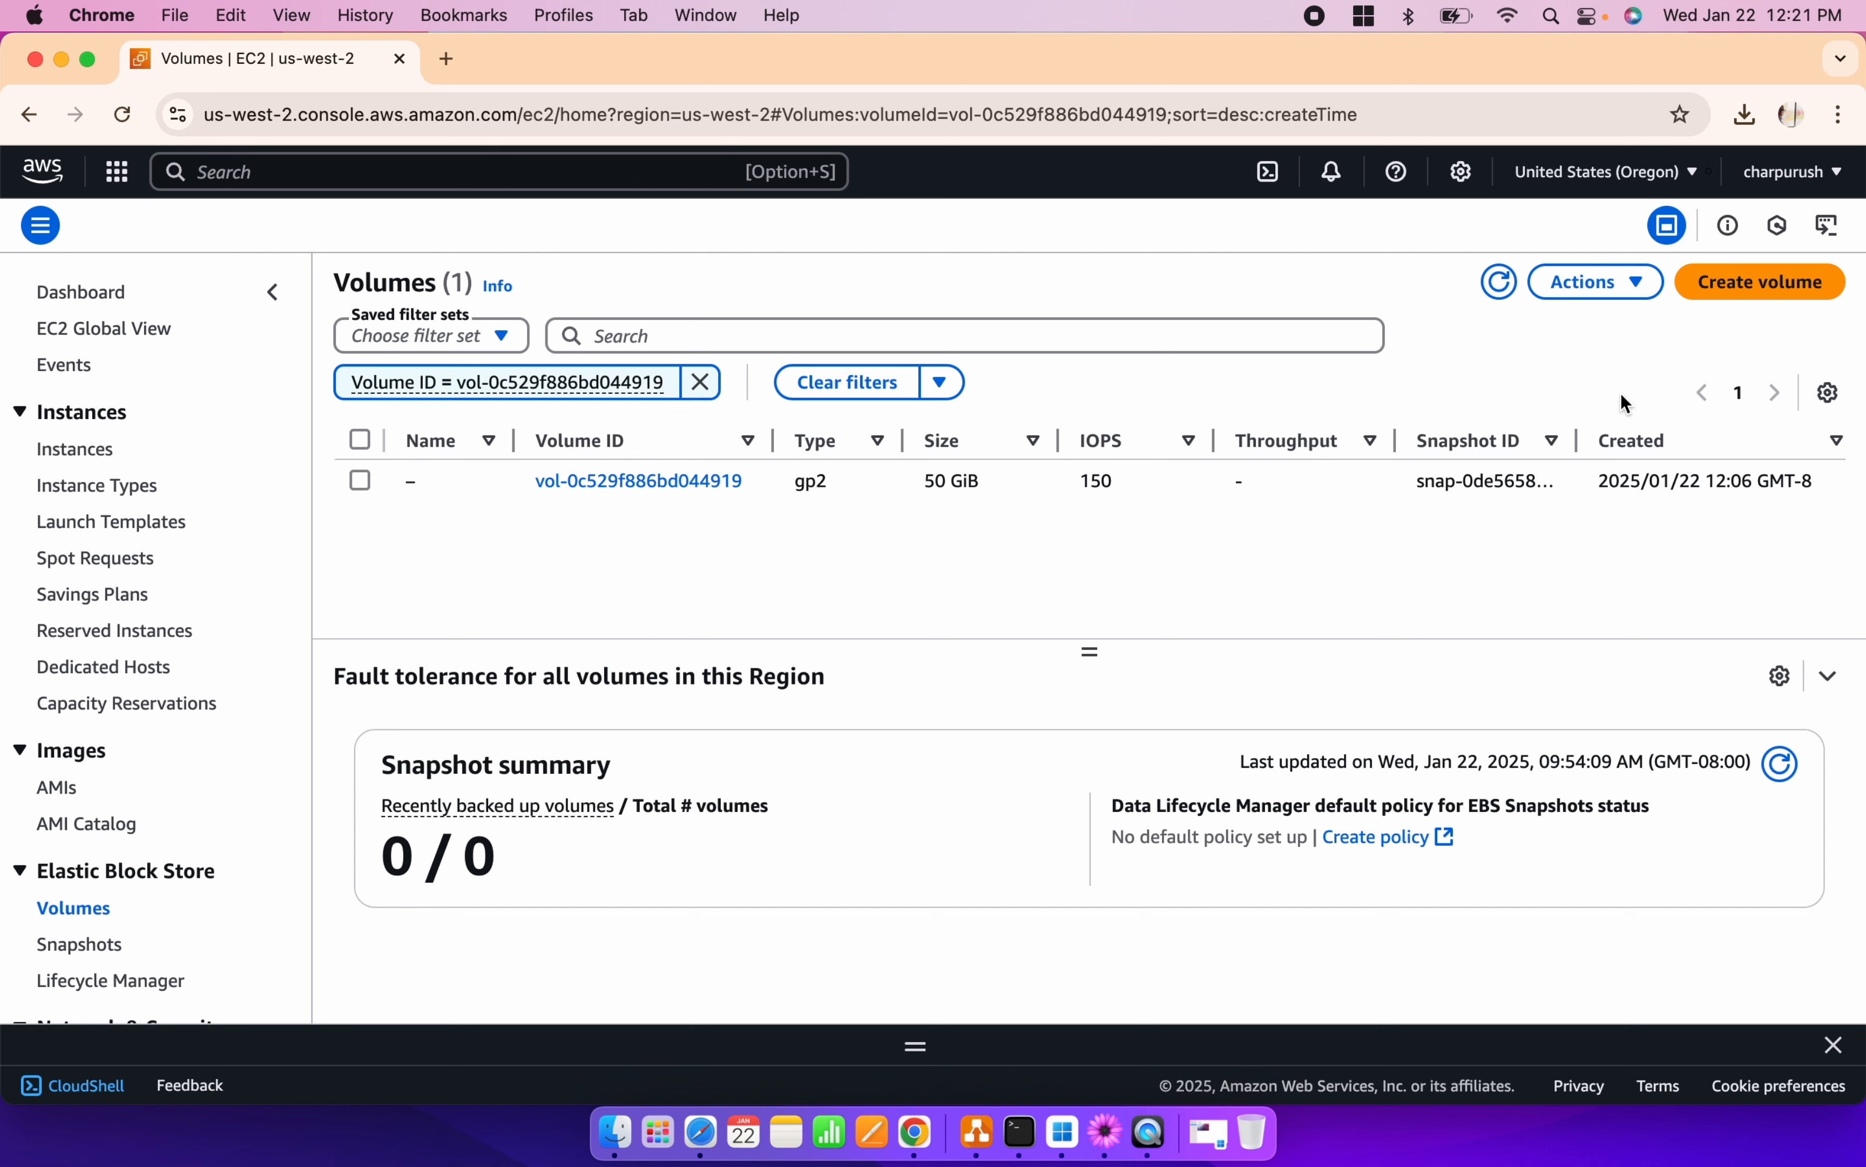
- Start creating a new EBS volume and set its size to 40 GiB
left_click(1776, 297)
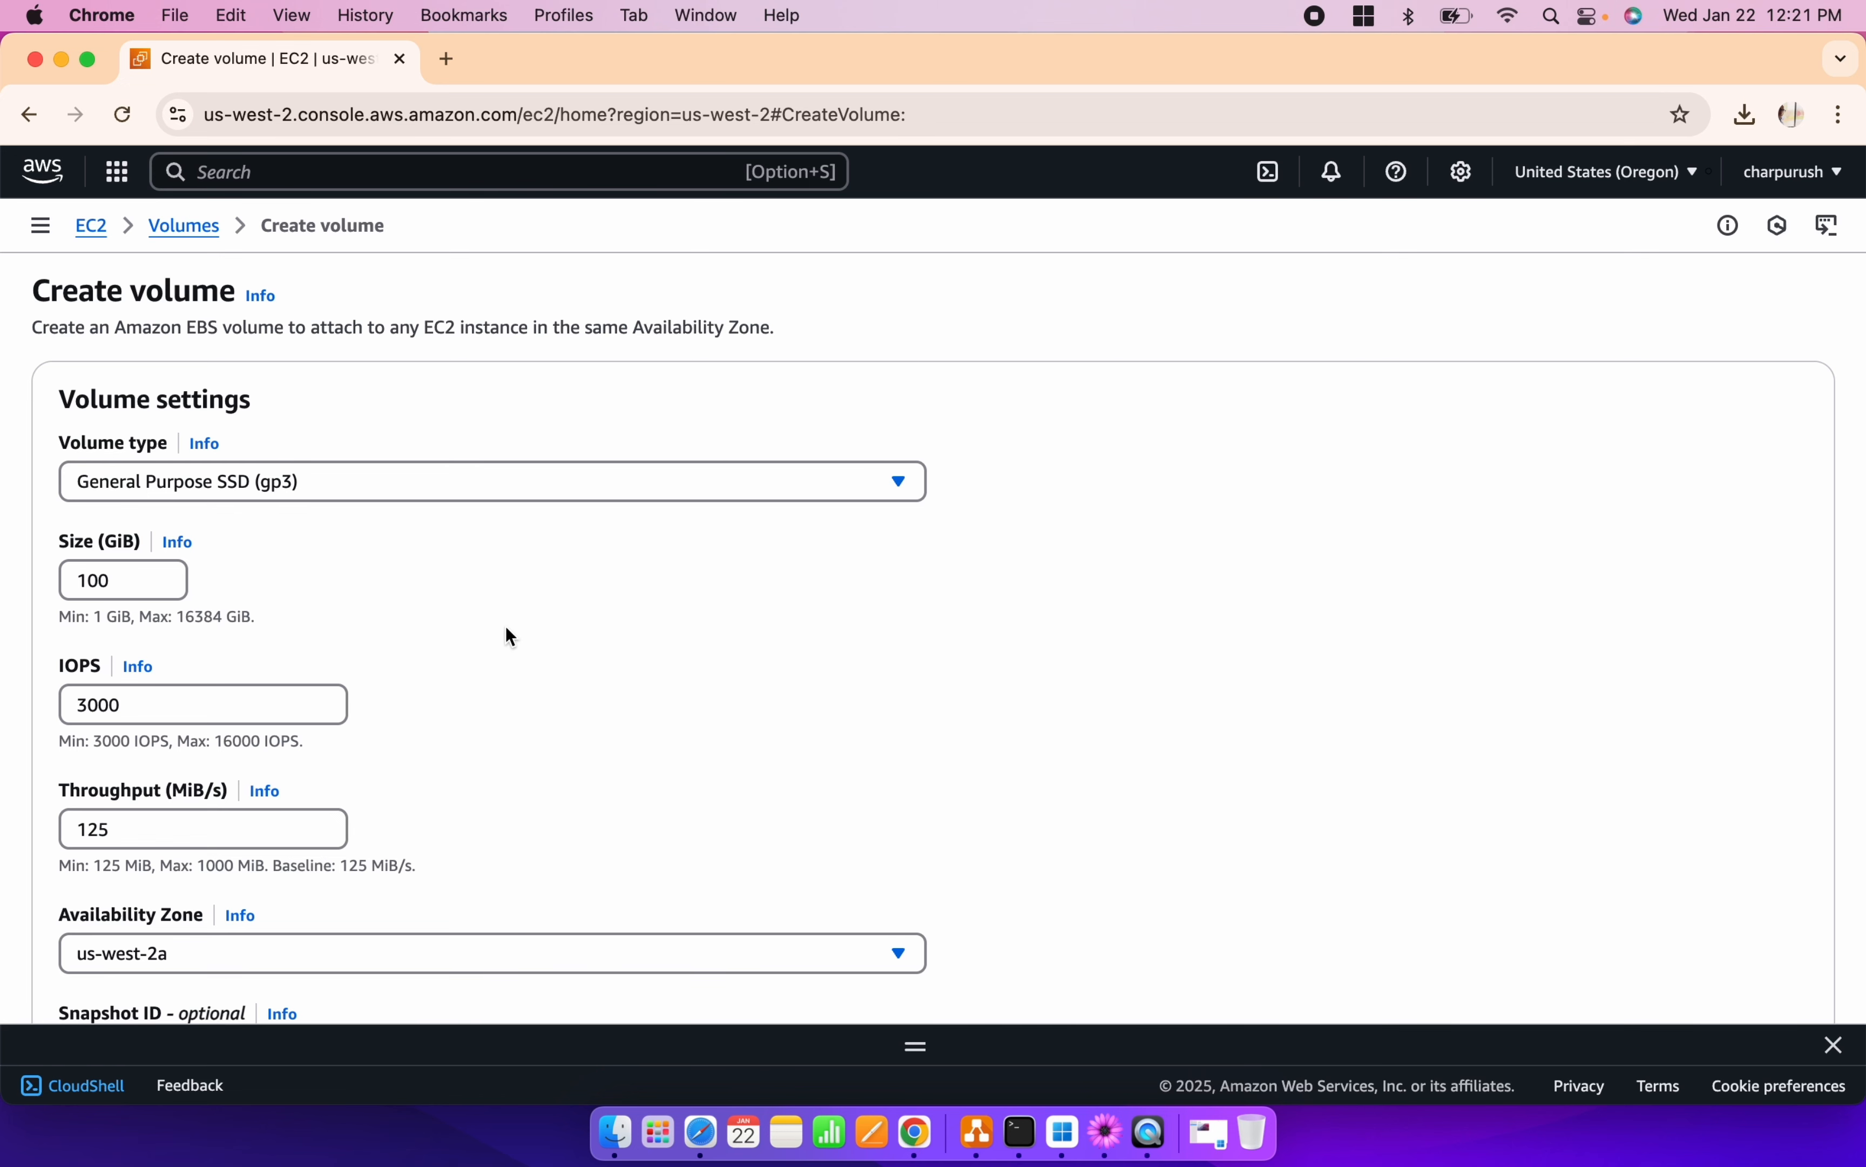
scroll(509, 637, "down", 3)
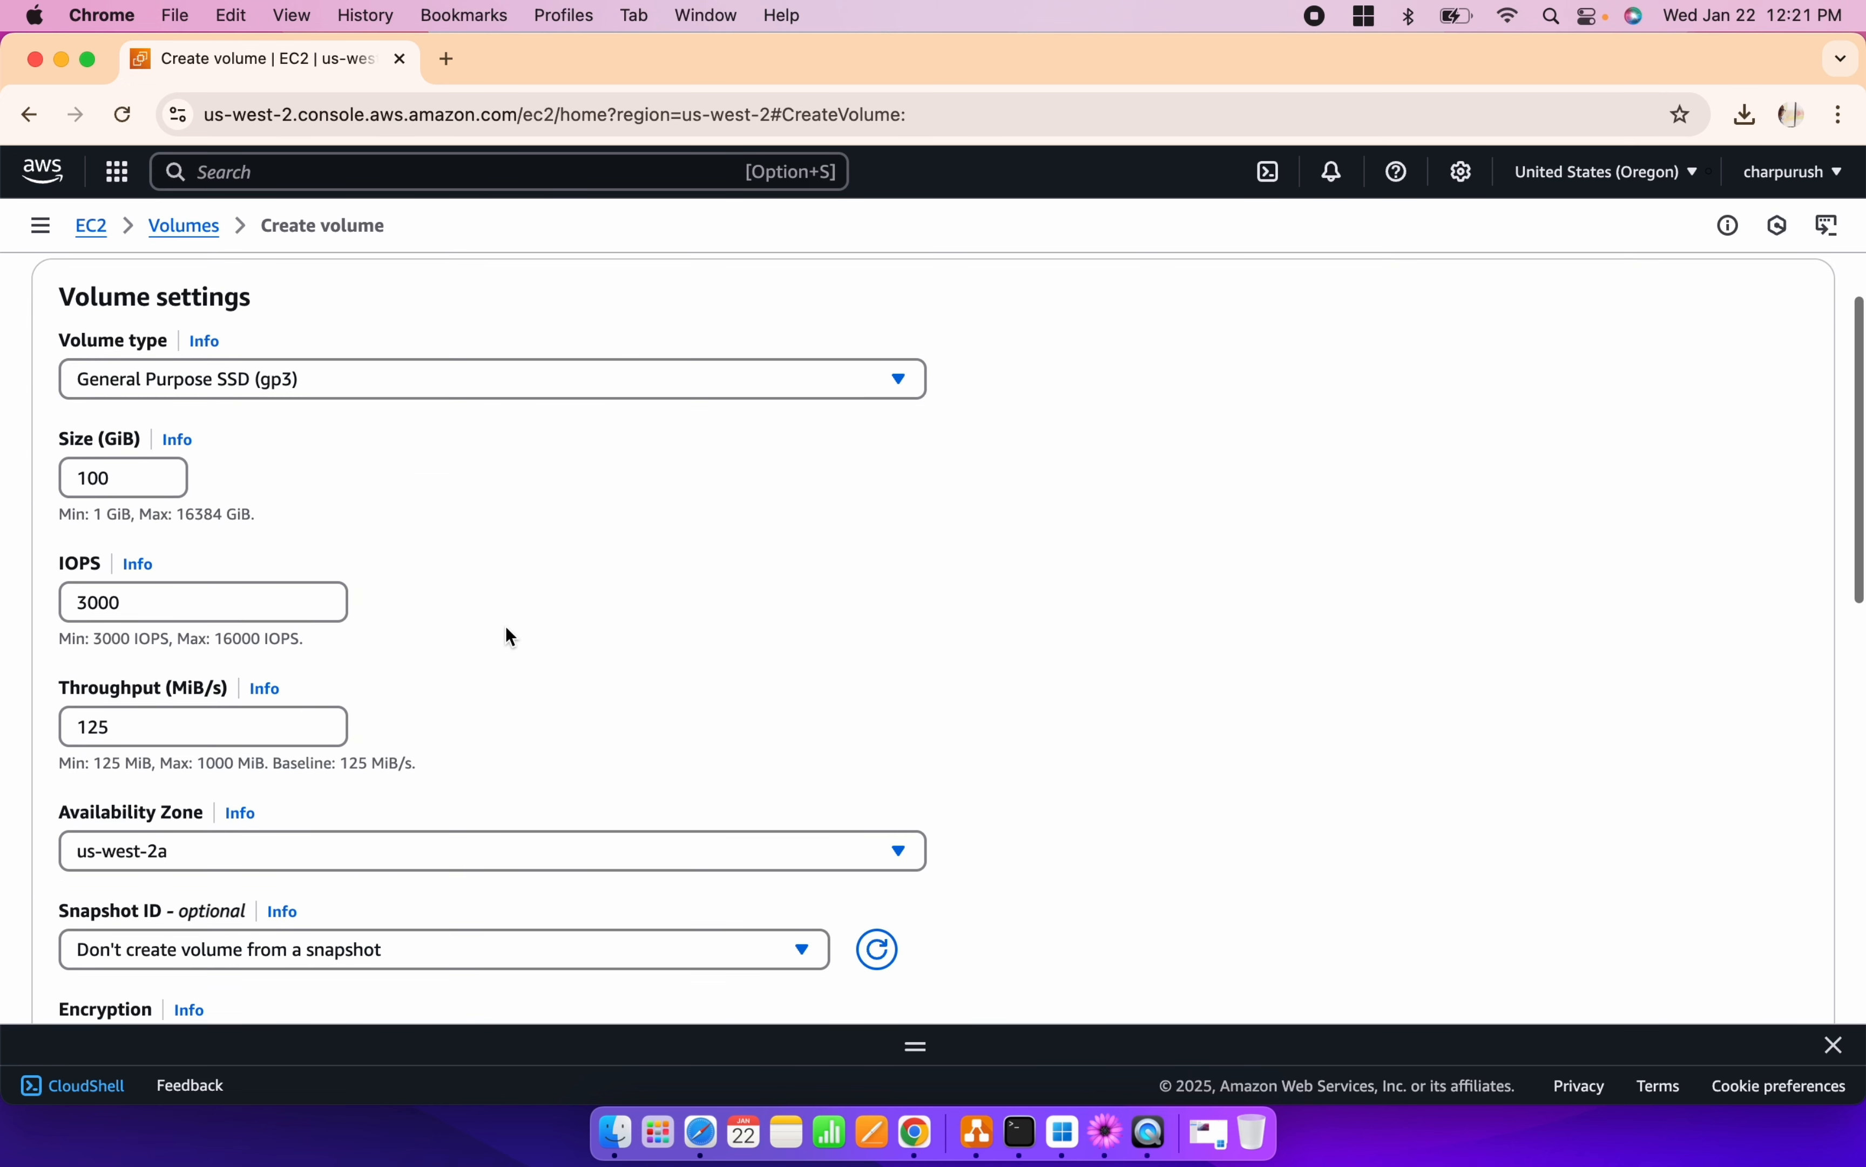
left_click(117, 477)
key("BackSpace")
key("BackSpace")
key("BackSpace")
type("0")
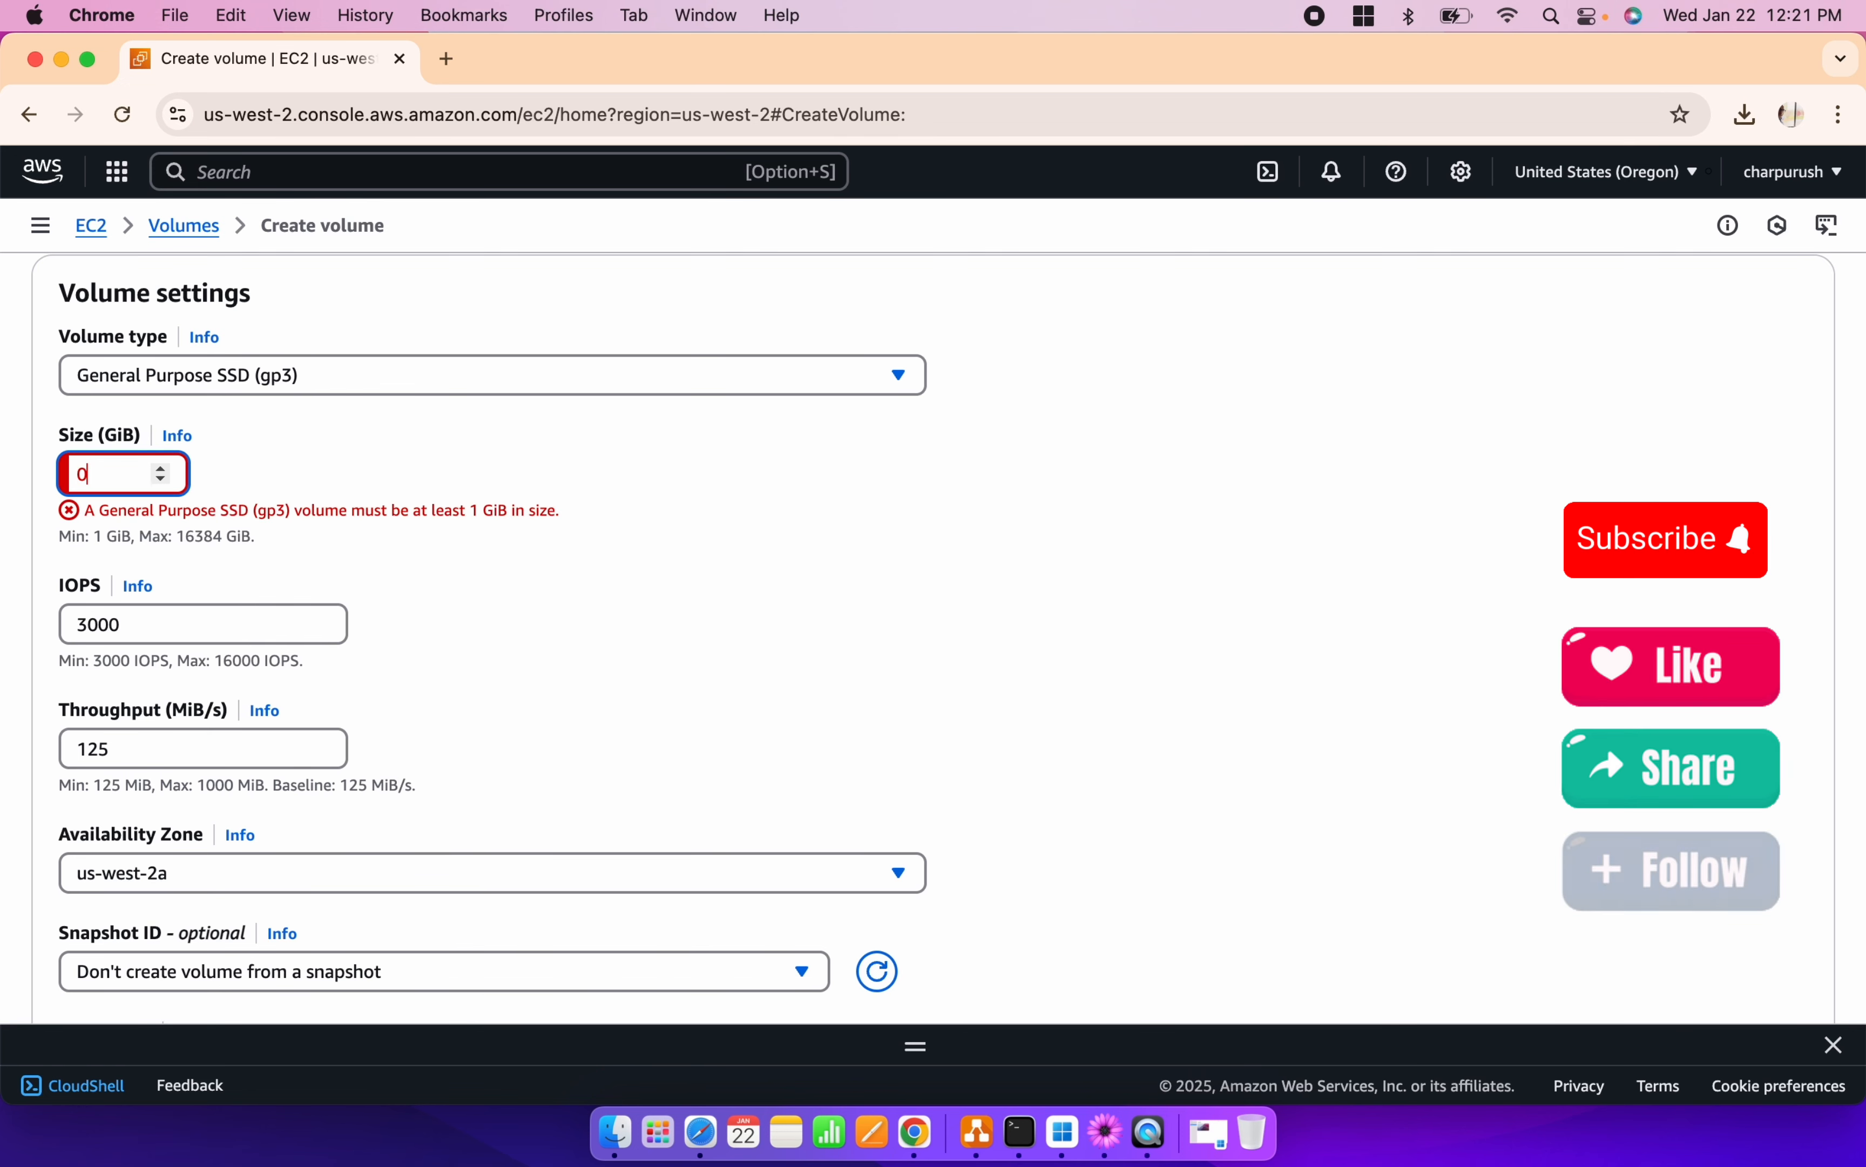
type("4")
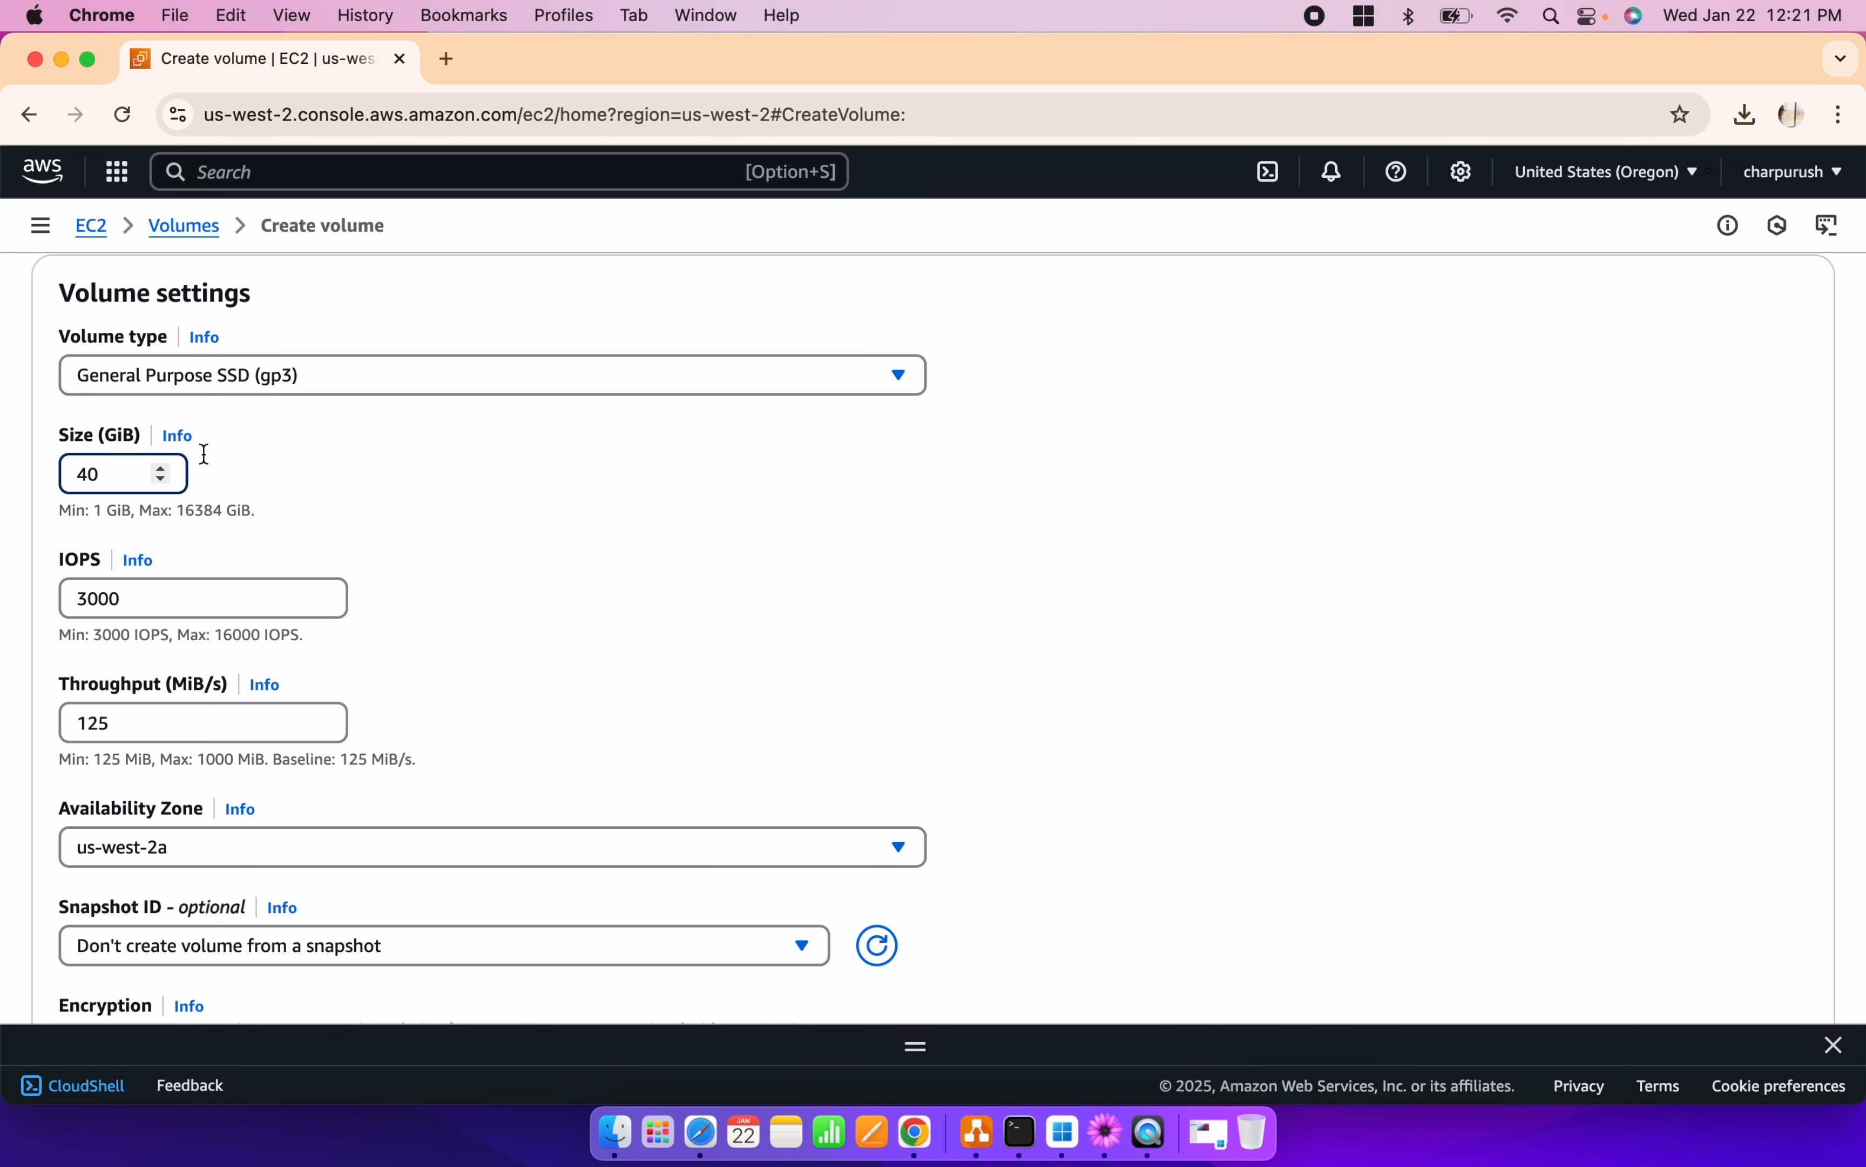
- Choose us-west-2a as the new volume's Availability Zone and create the volume
scroll(502, 555, "down", 3)
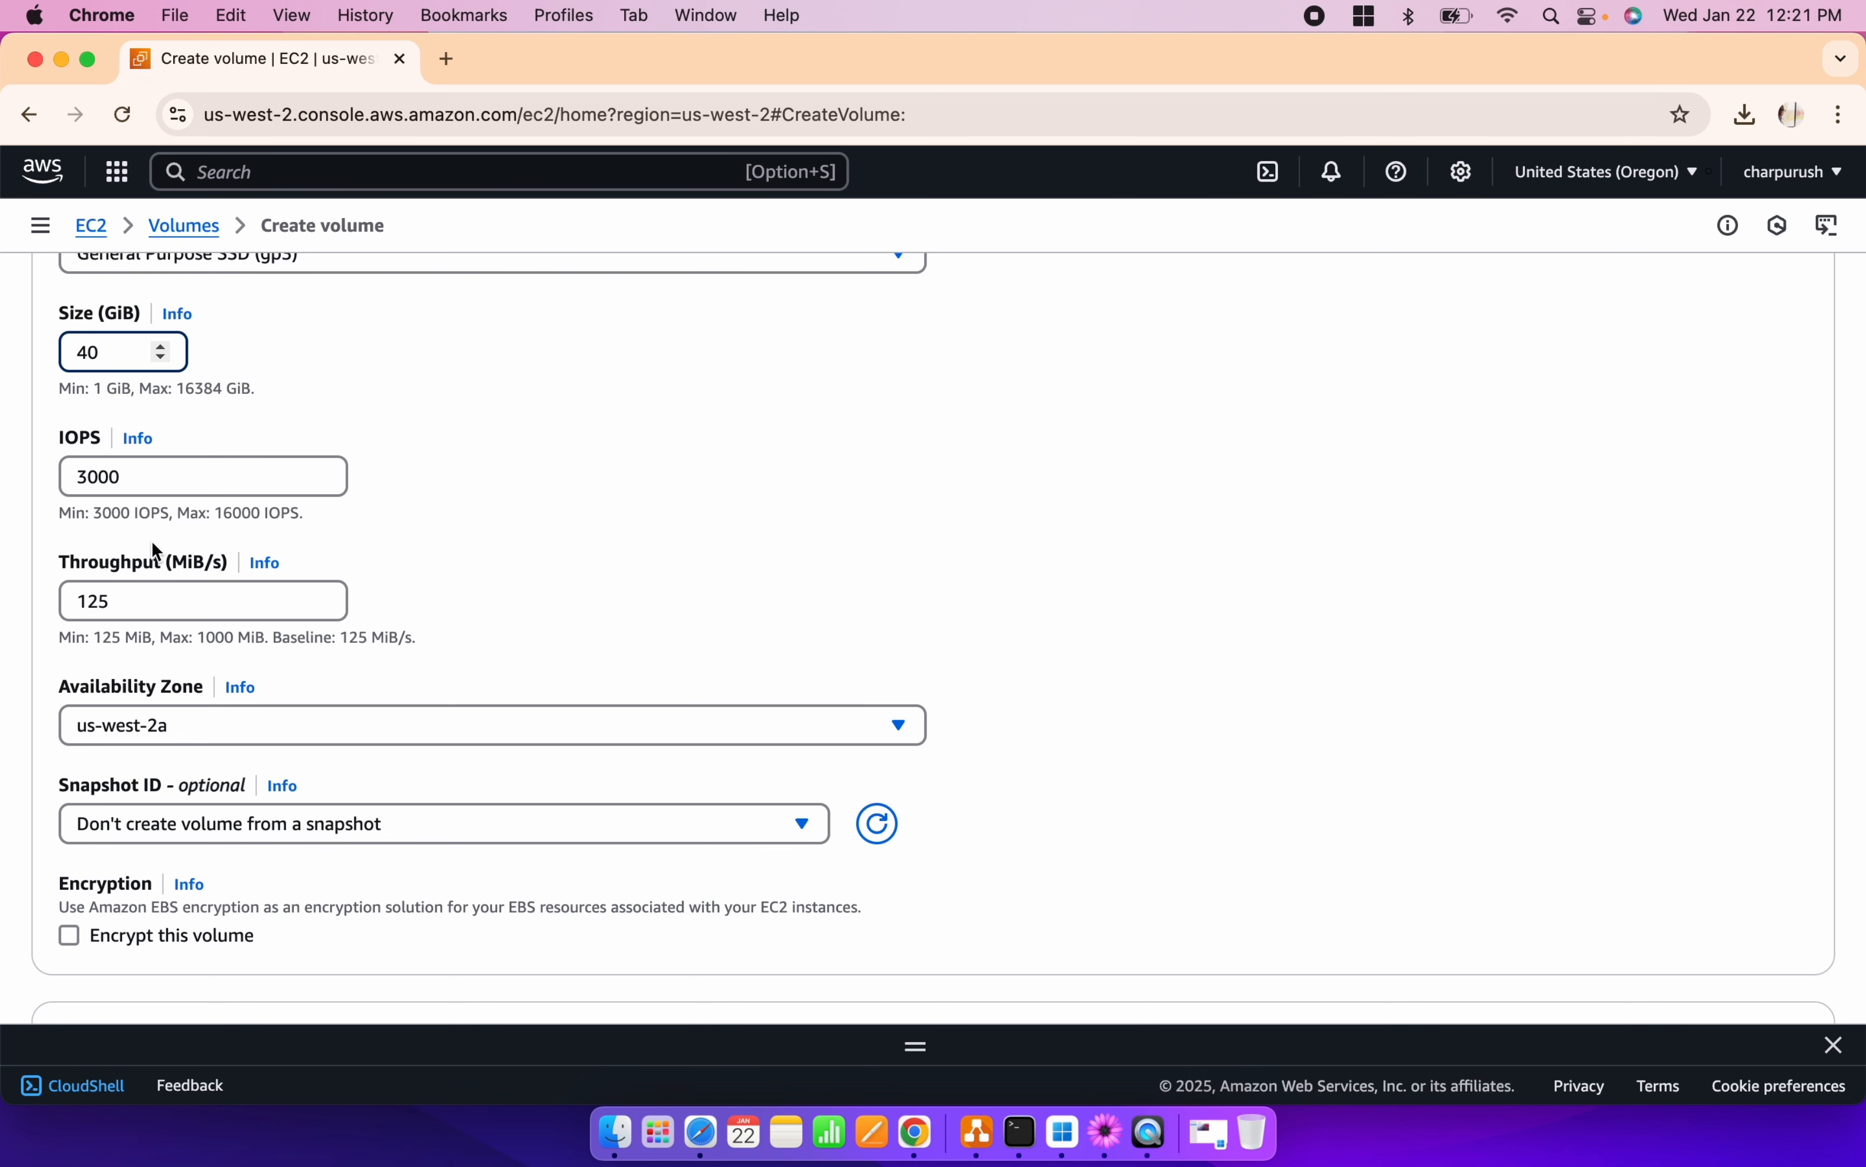
scroll(561, 628, "down", 1)
scroll(560, 625, "down", 3)
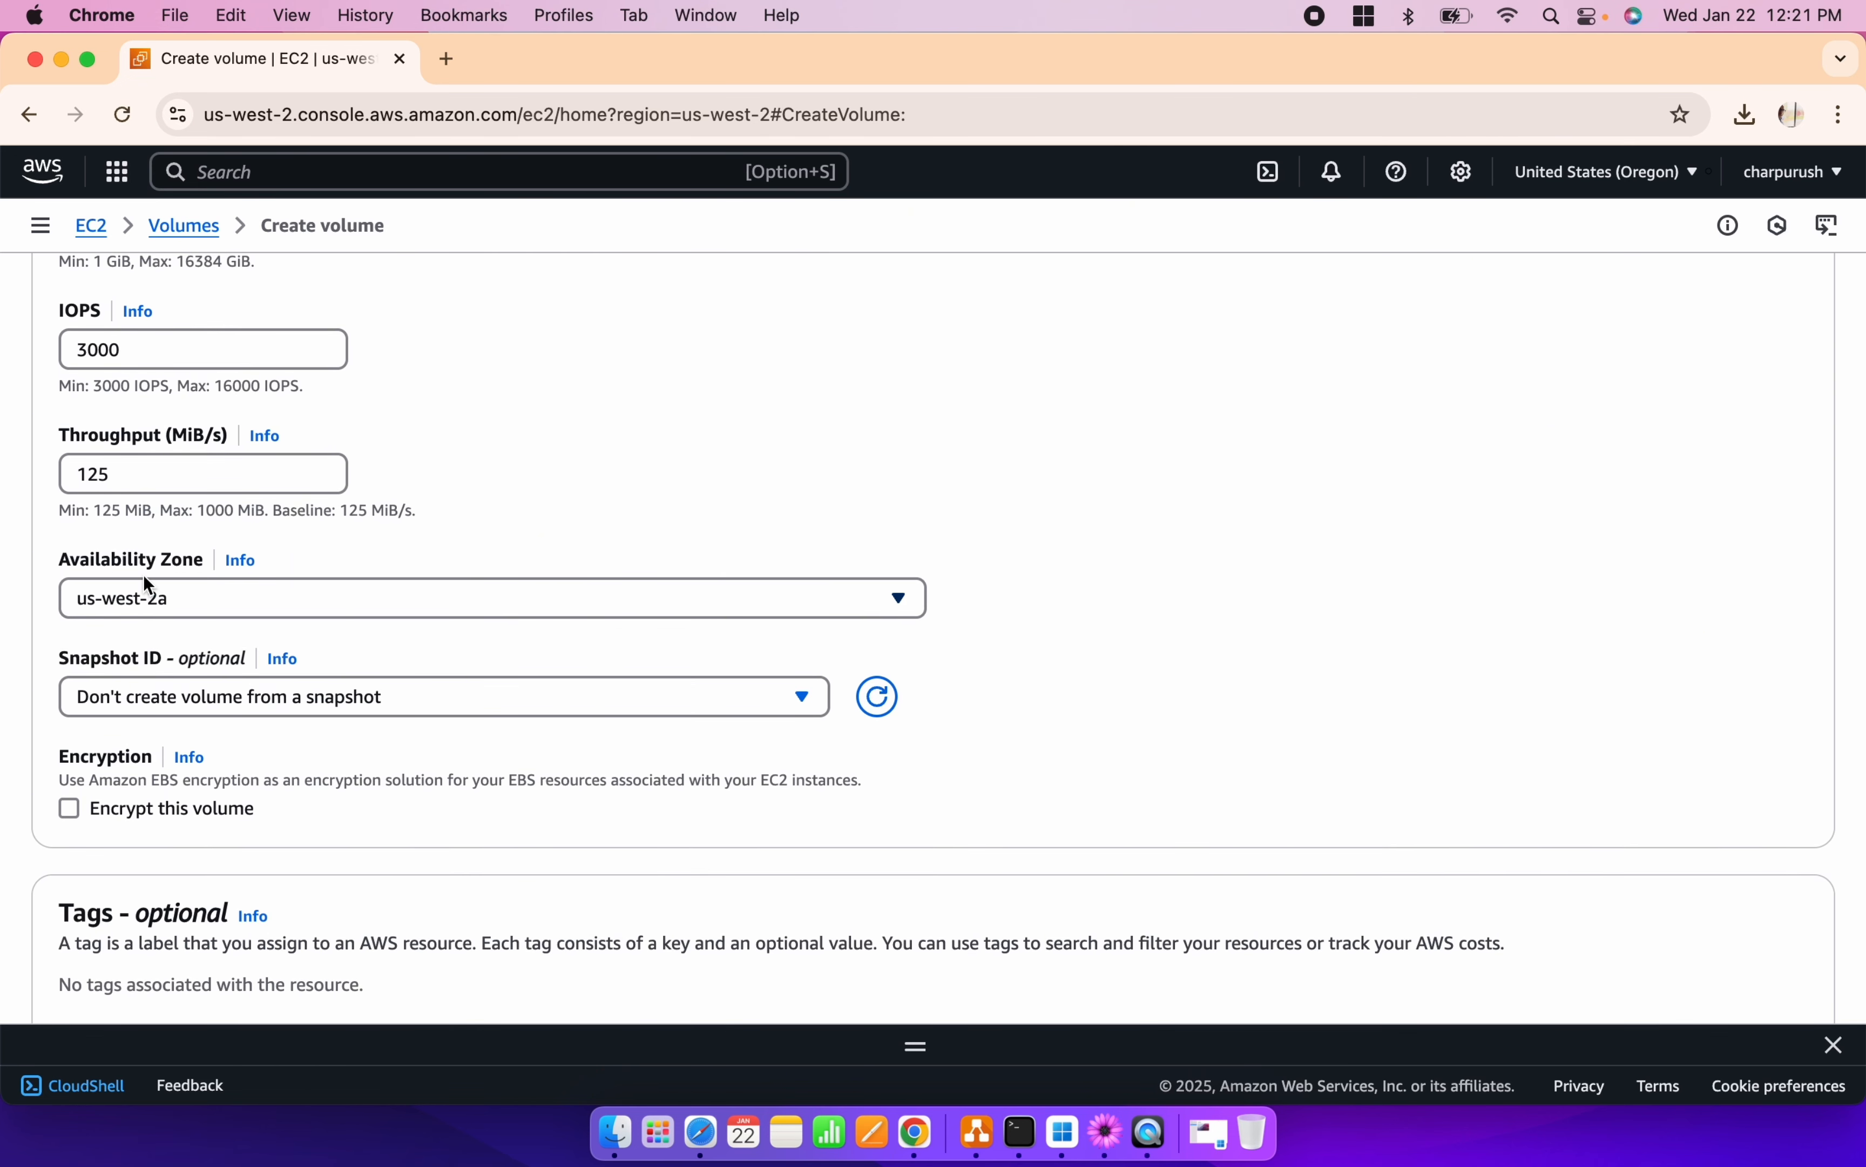
left_click(162, 604)
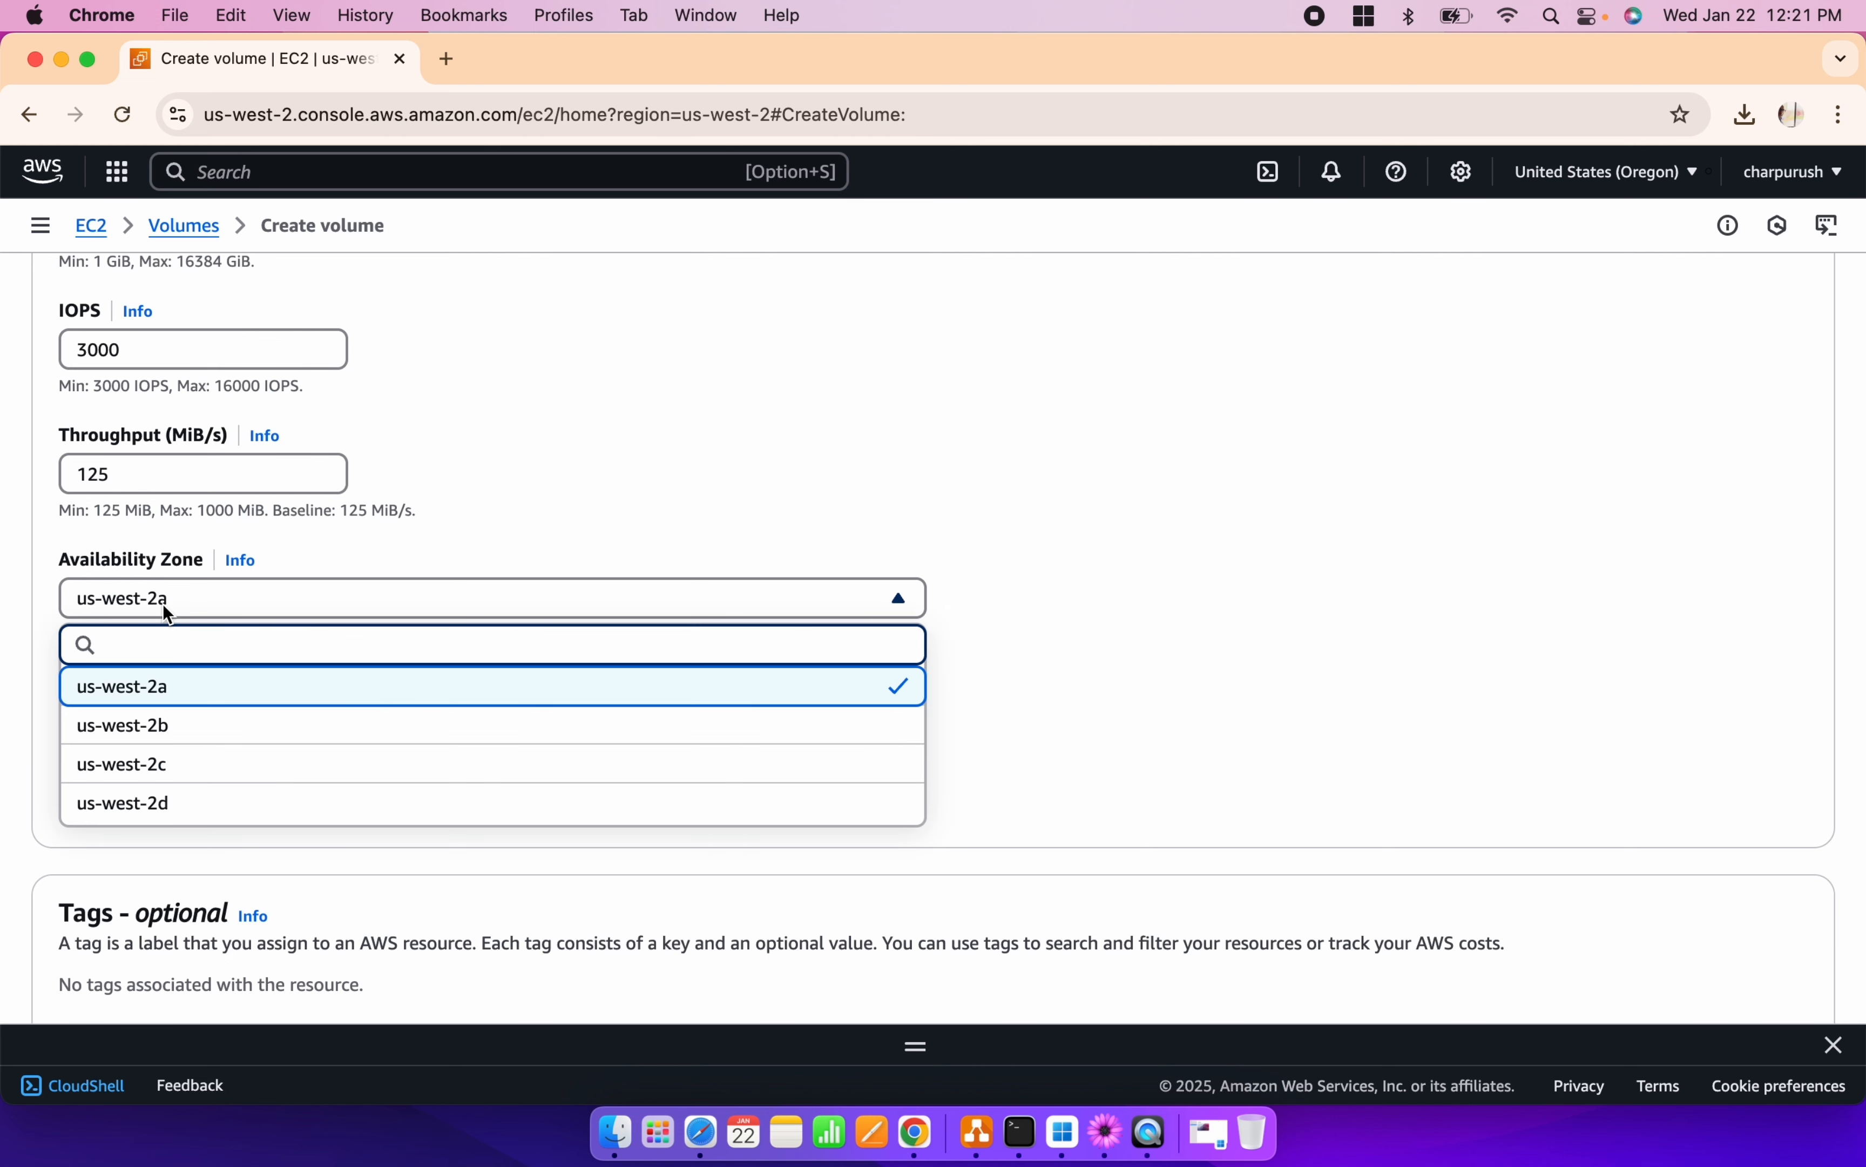
left_click(146, 690)
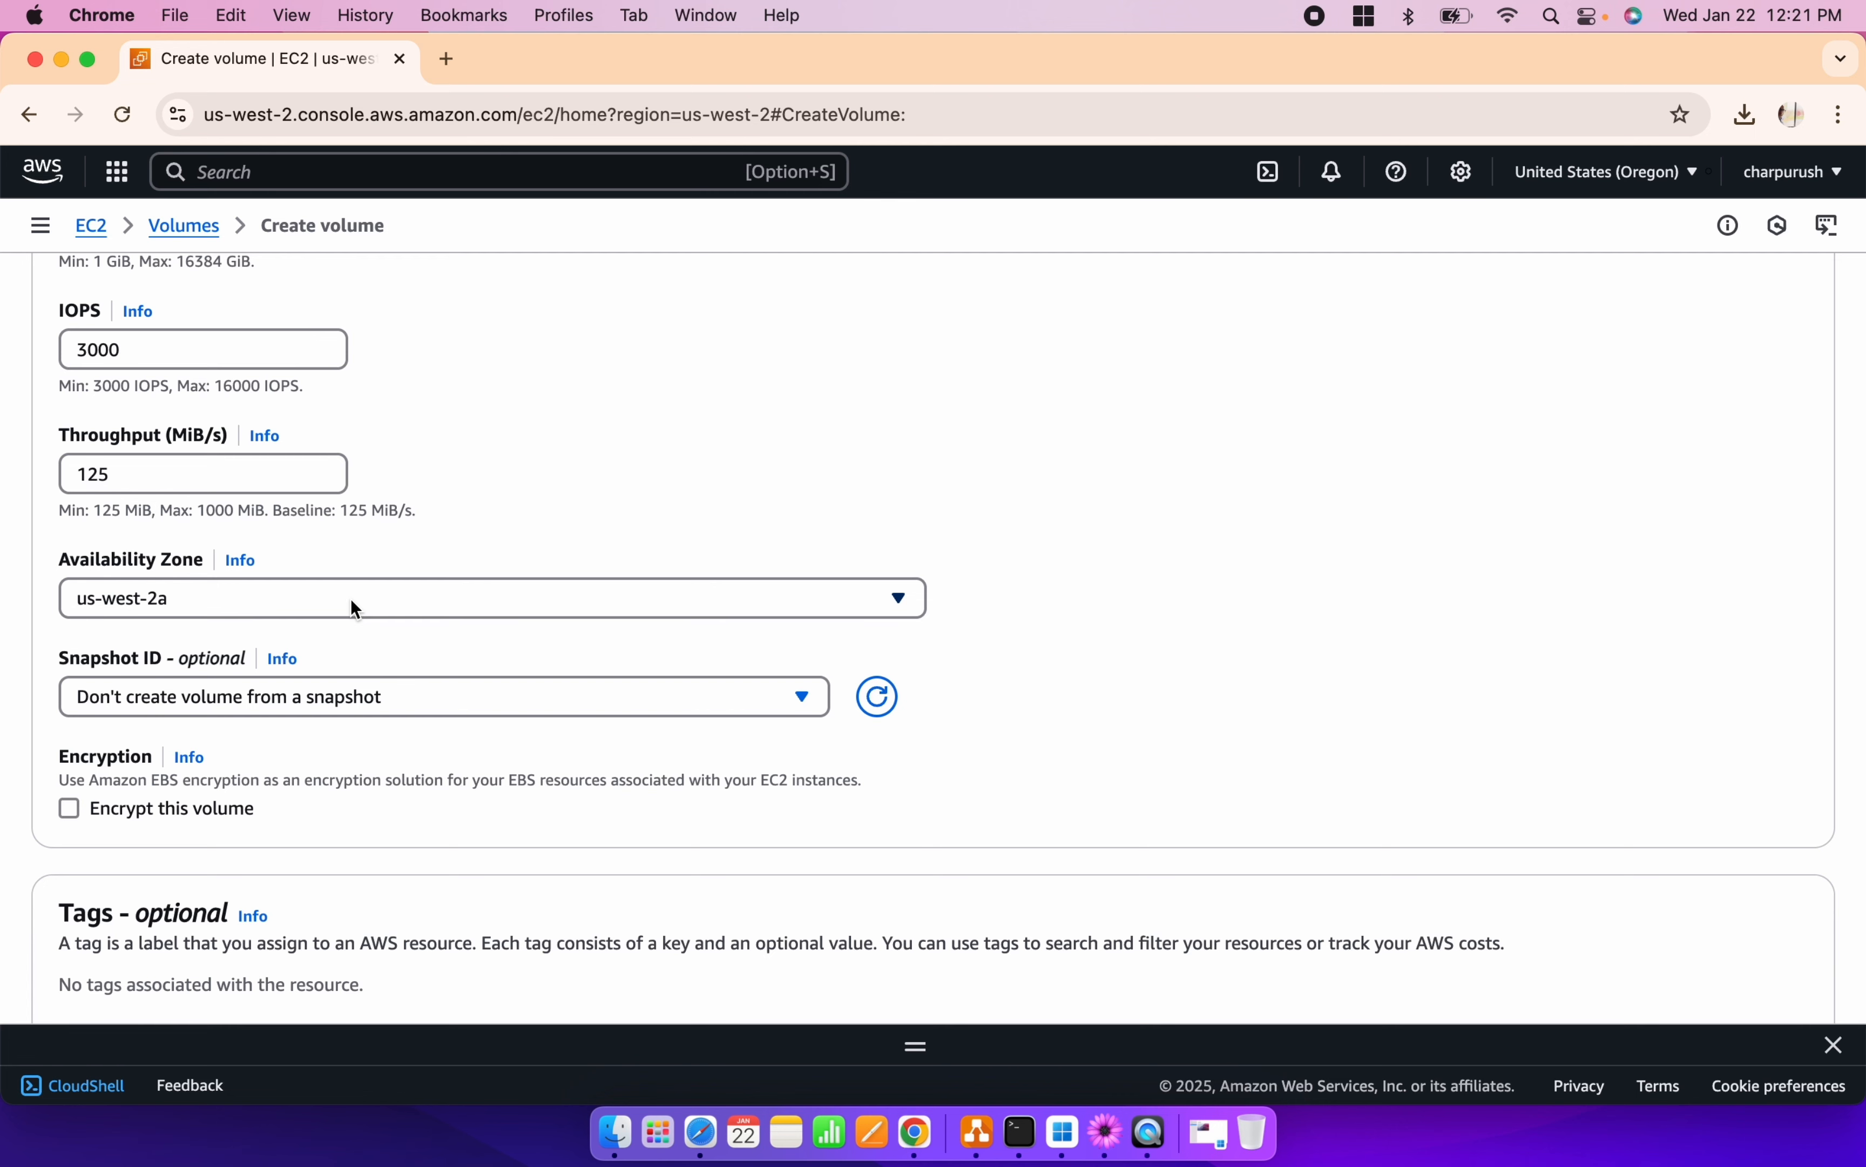
scroll(563, 468, "down", 5)
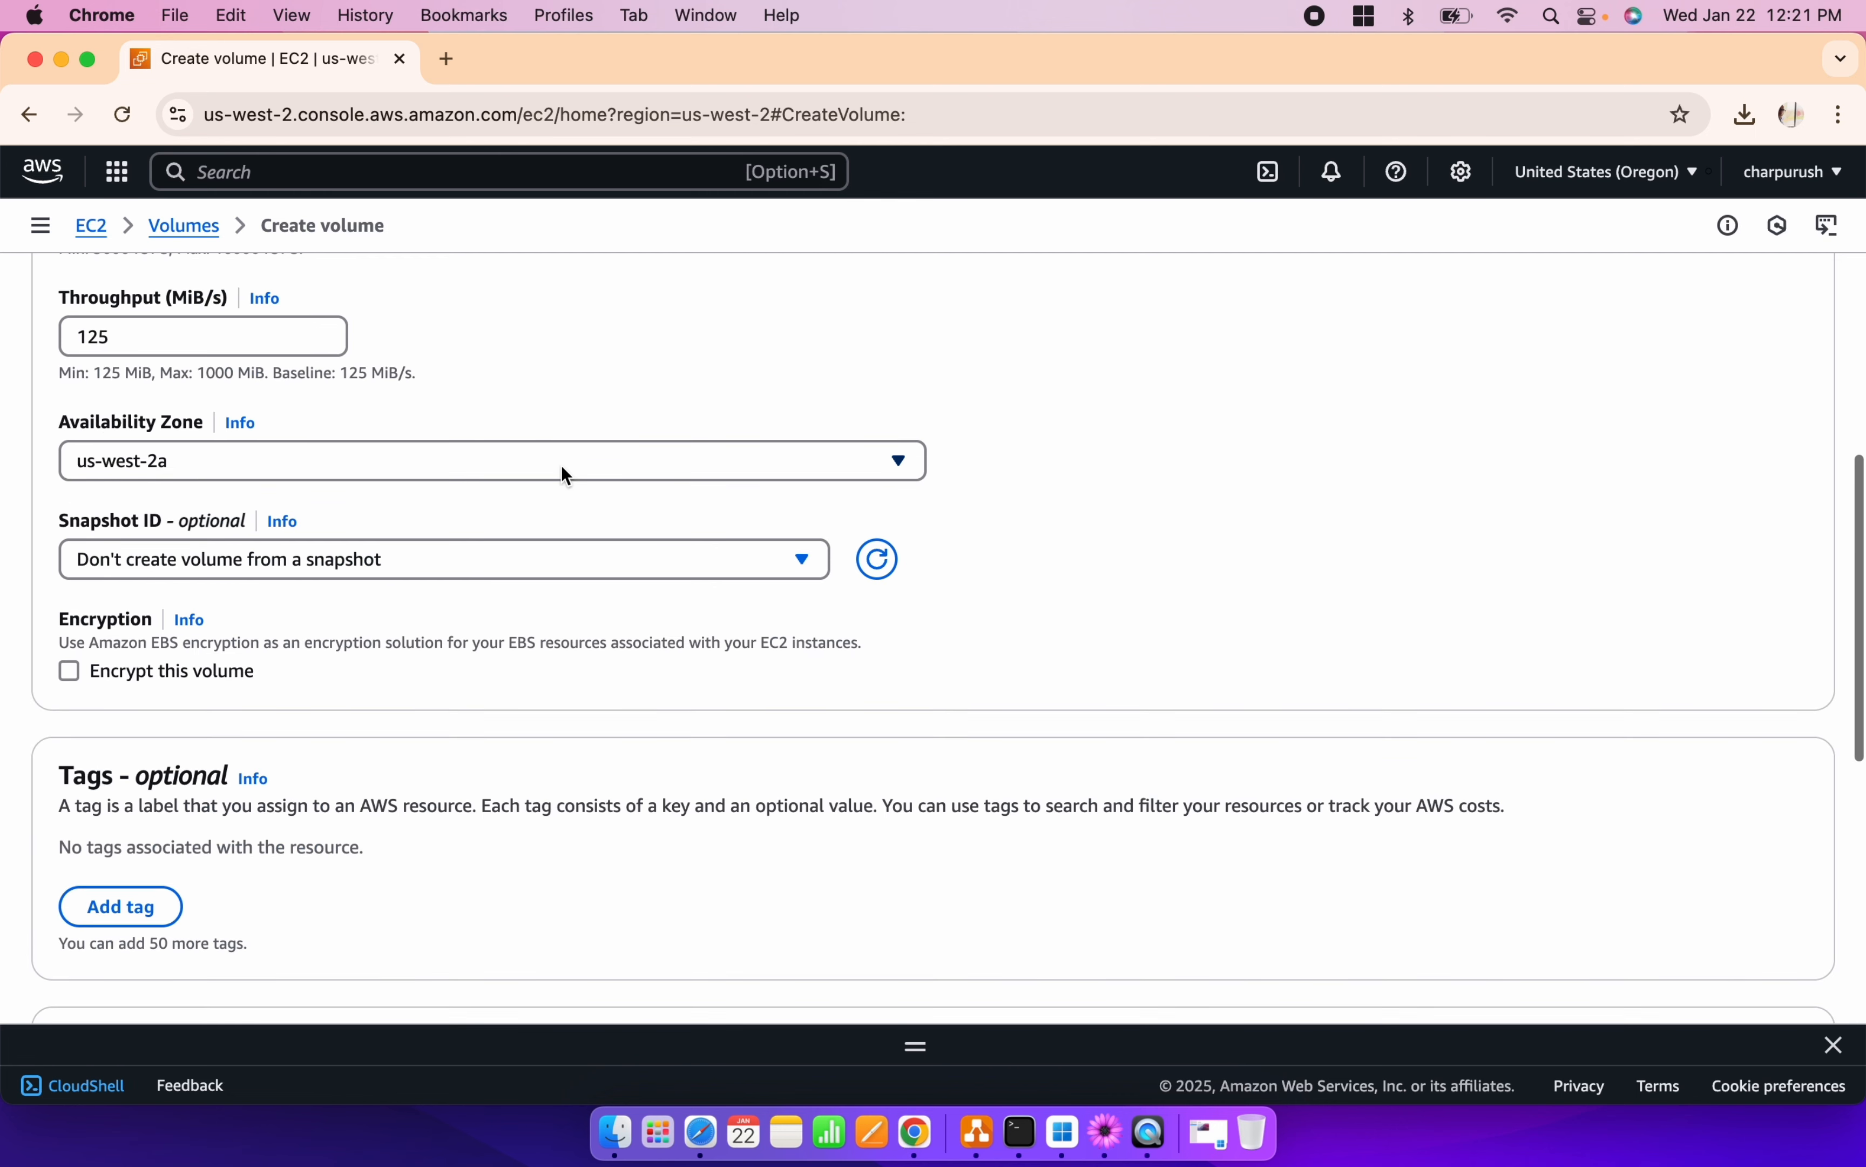
scroll(565, 473, "down", 7)
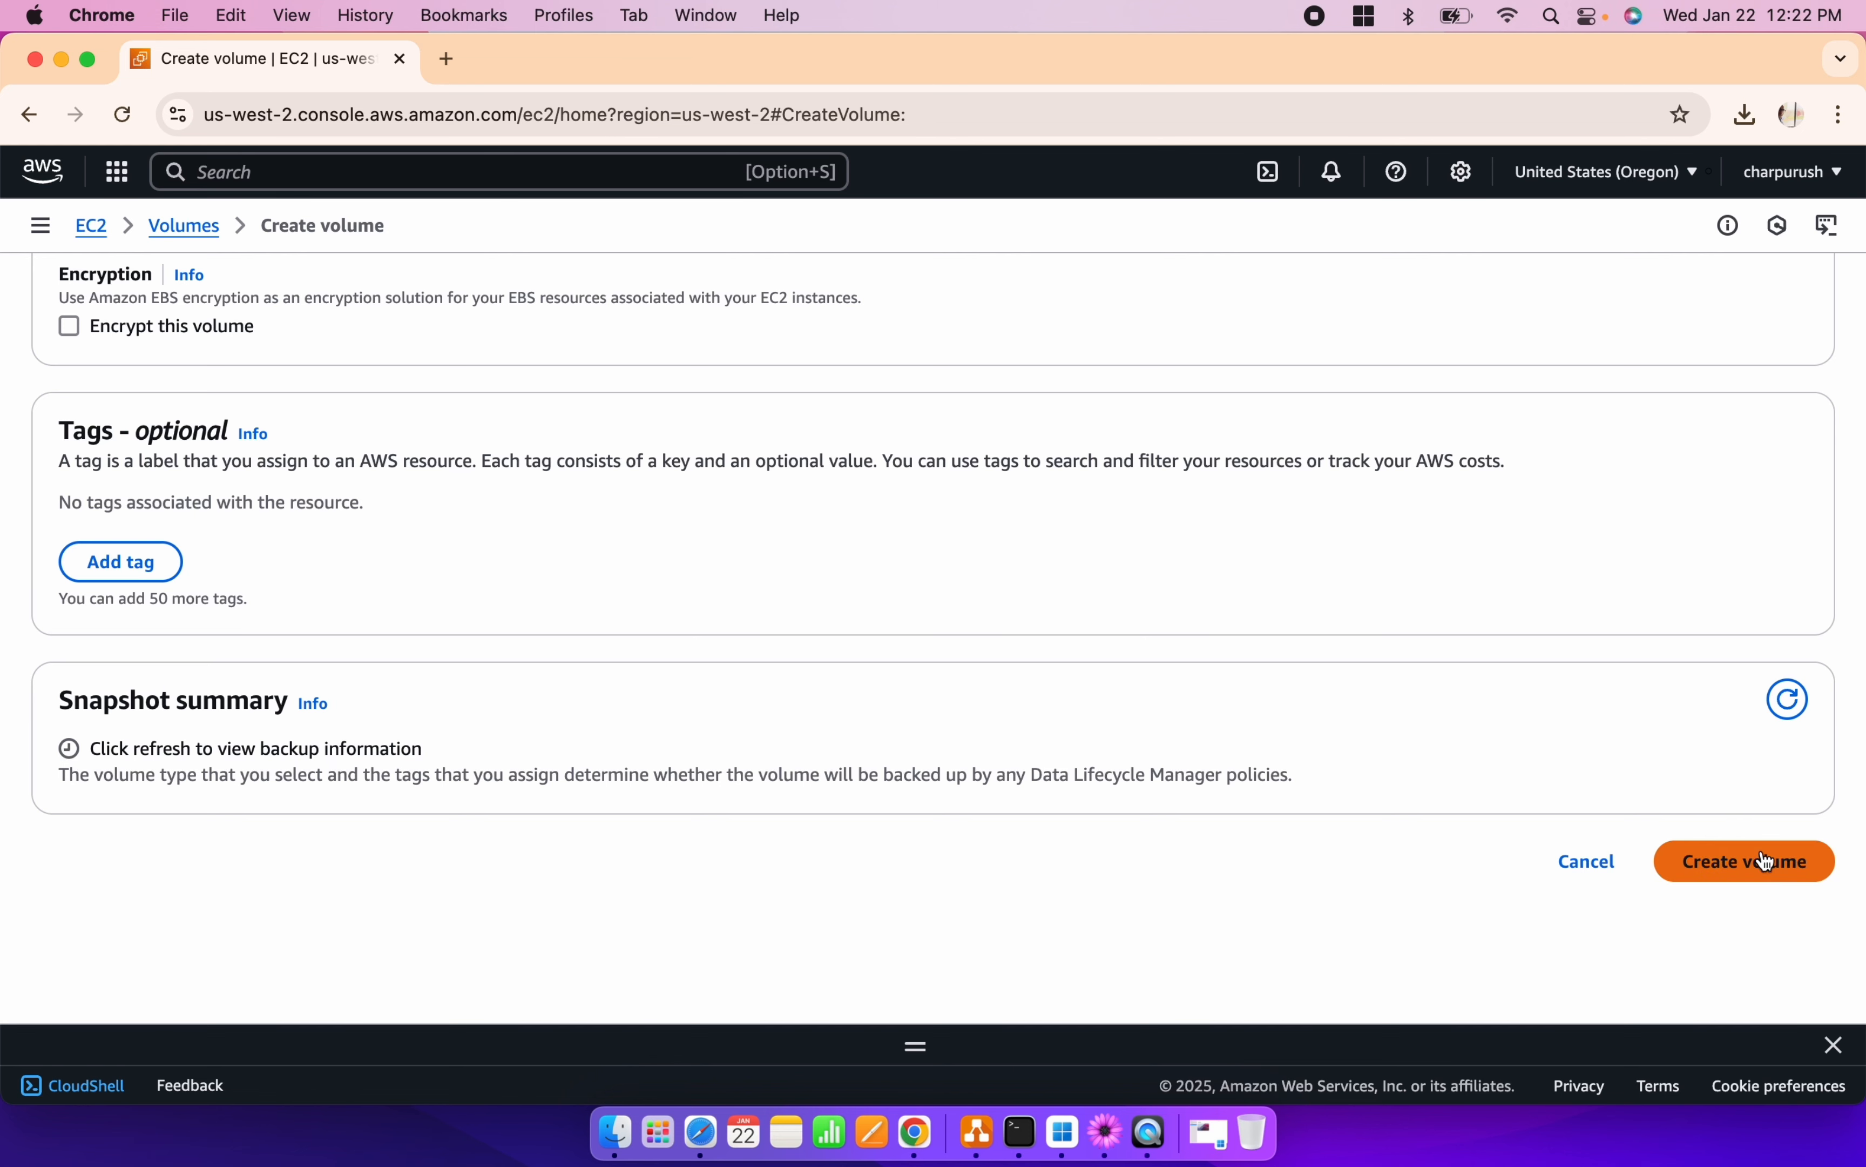
left_click(1782, 877)
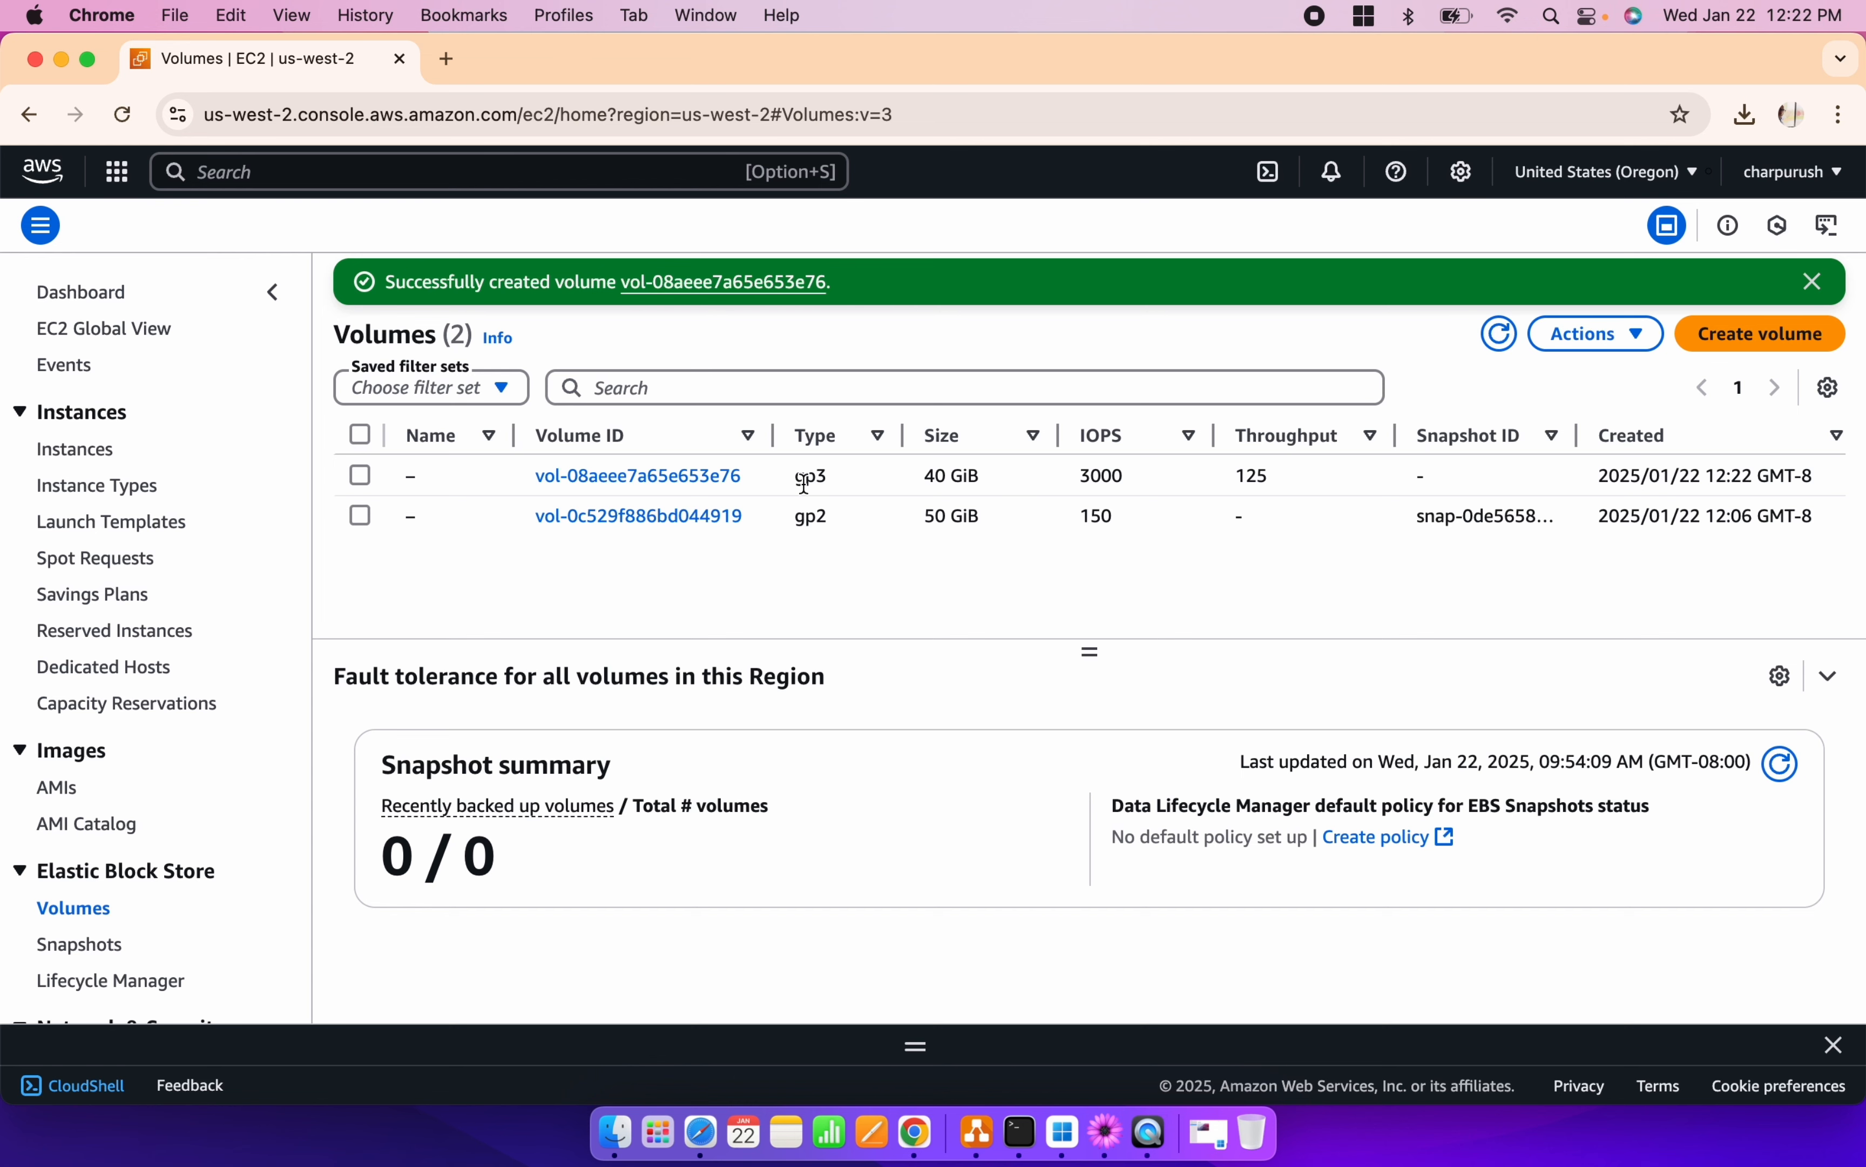
- Dismiss the creation notice, refresh the volumes list, and check the new volume's state, size and Availability Zone
scroll(804, 483, "right", 10)
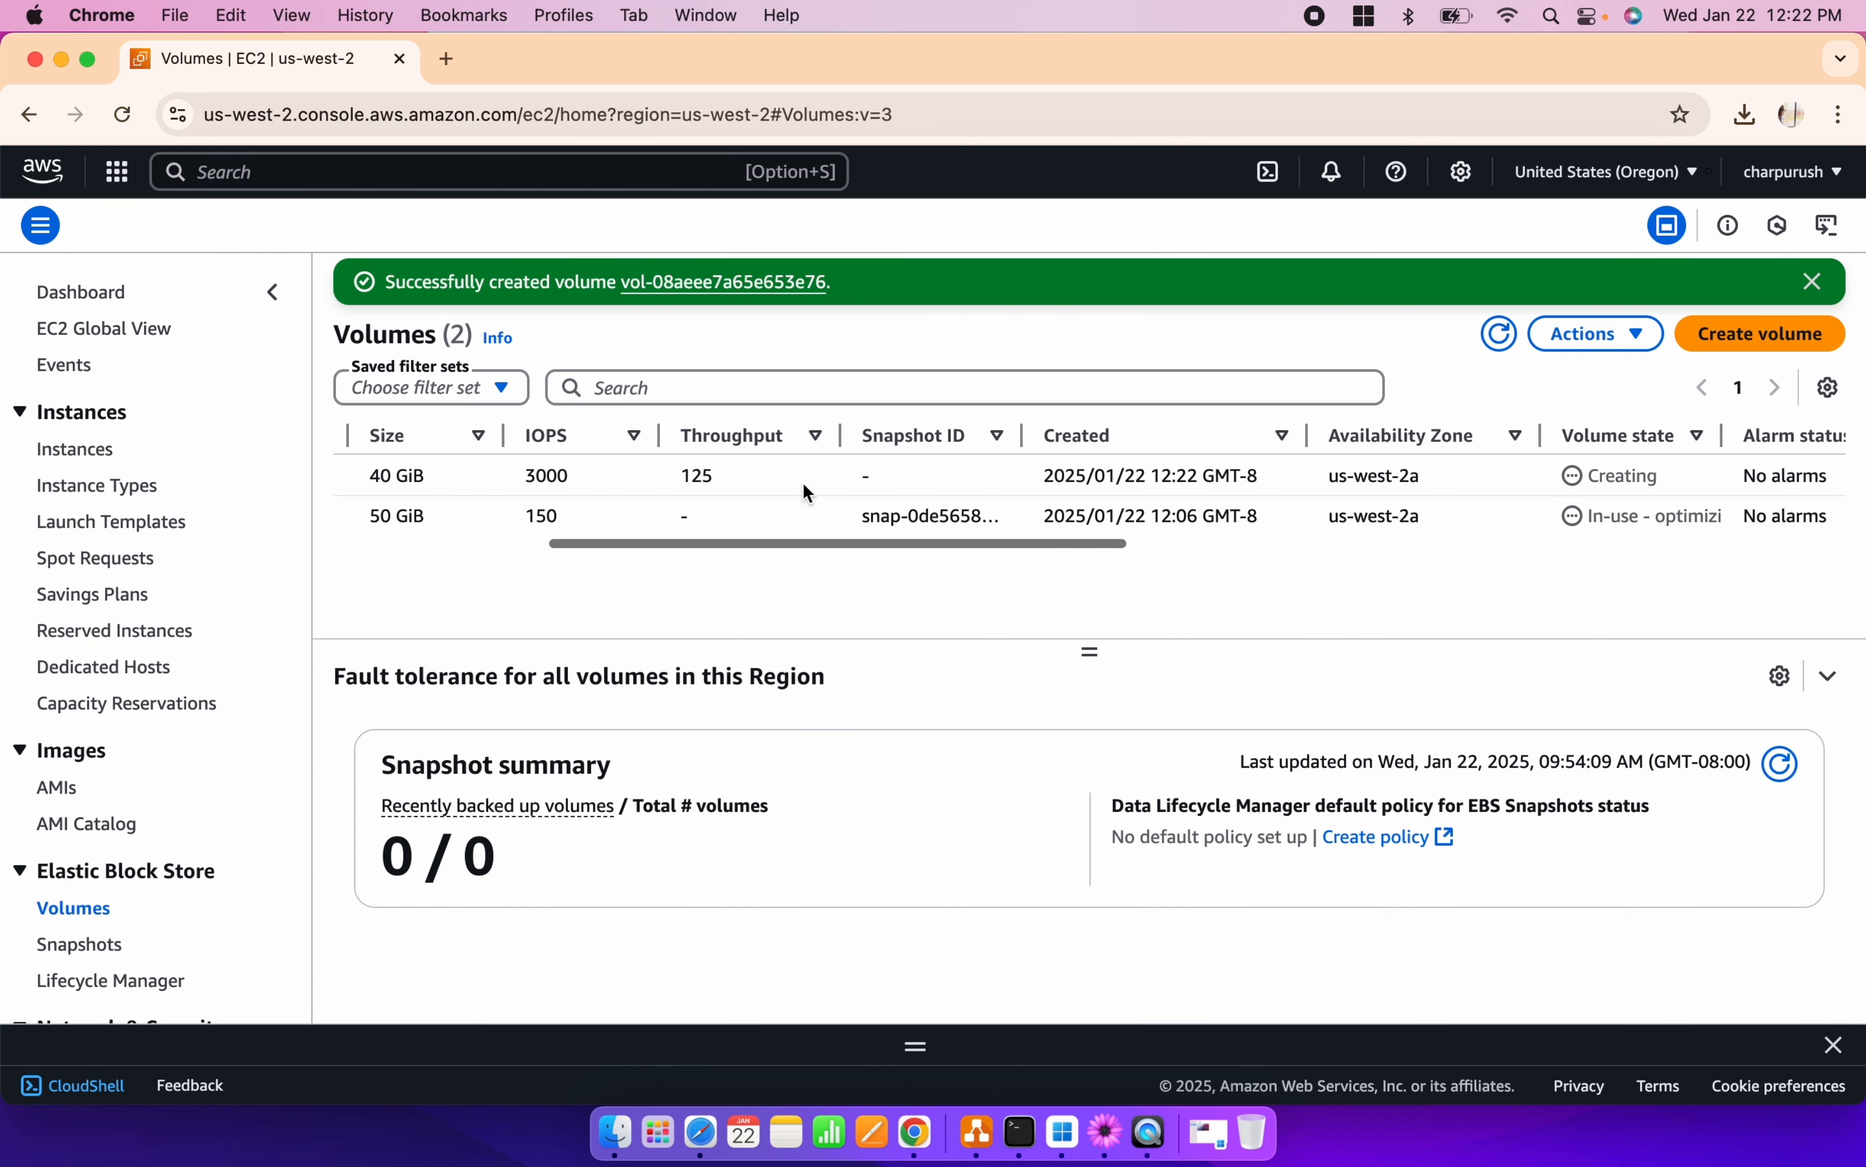
scroll(803, 483, "right", 10)
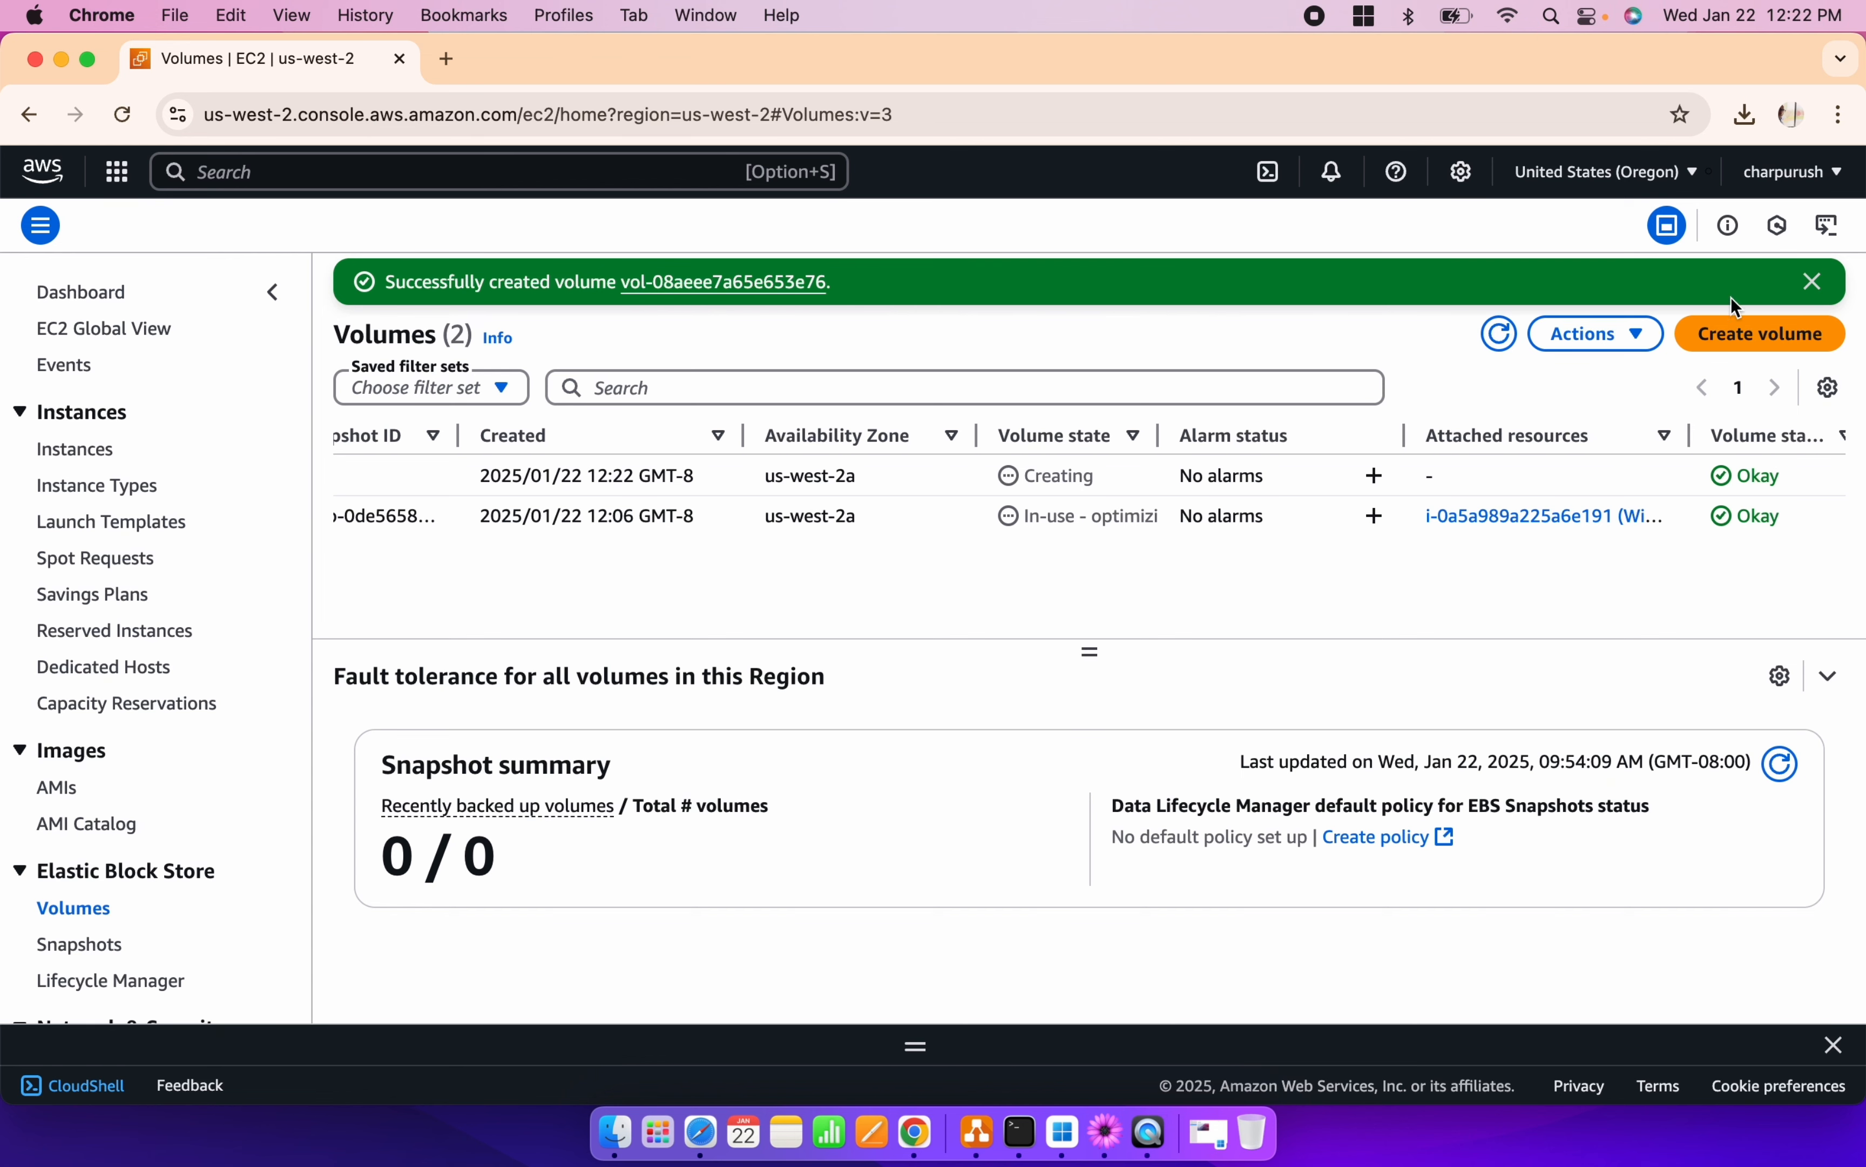
left_click(1821, 291)
left_click(1514, 287)
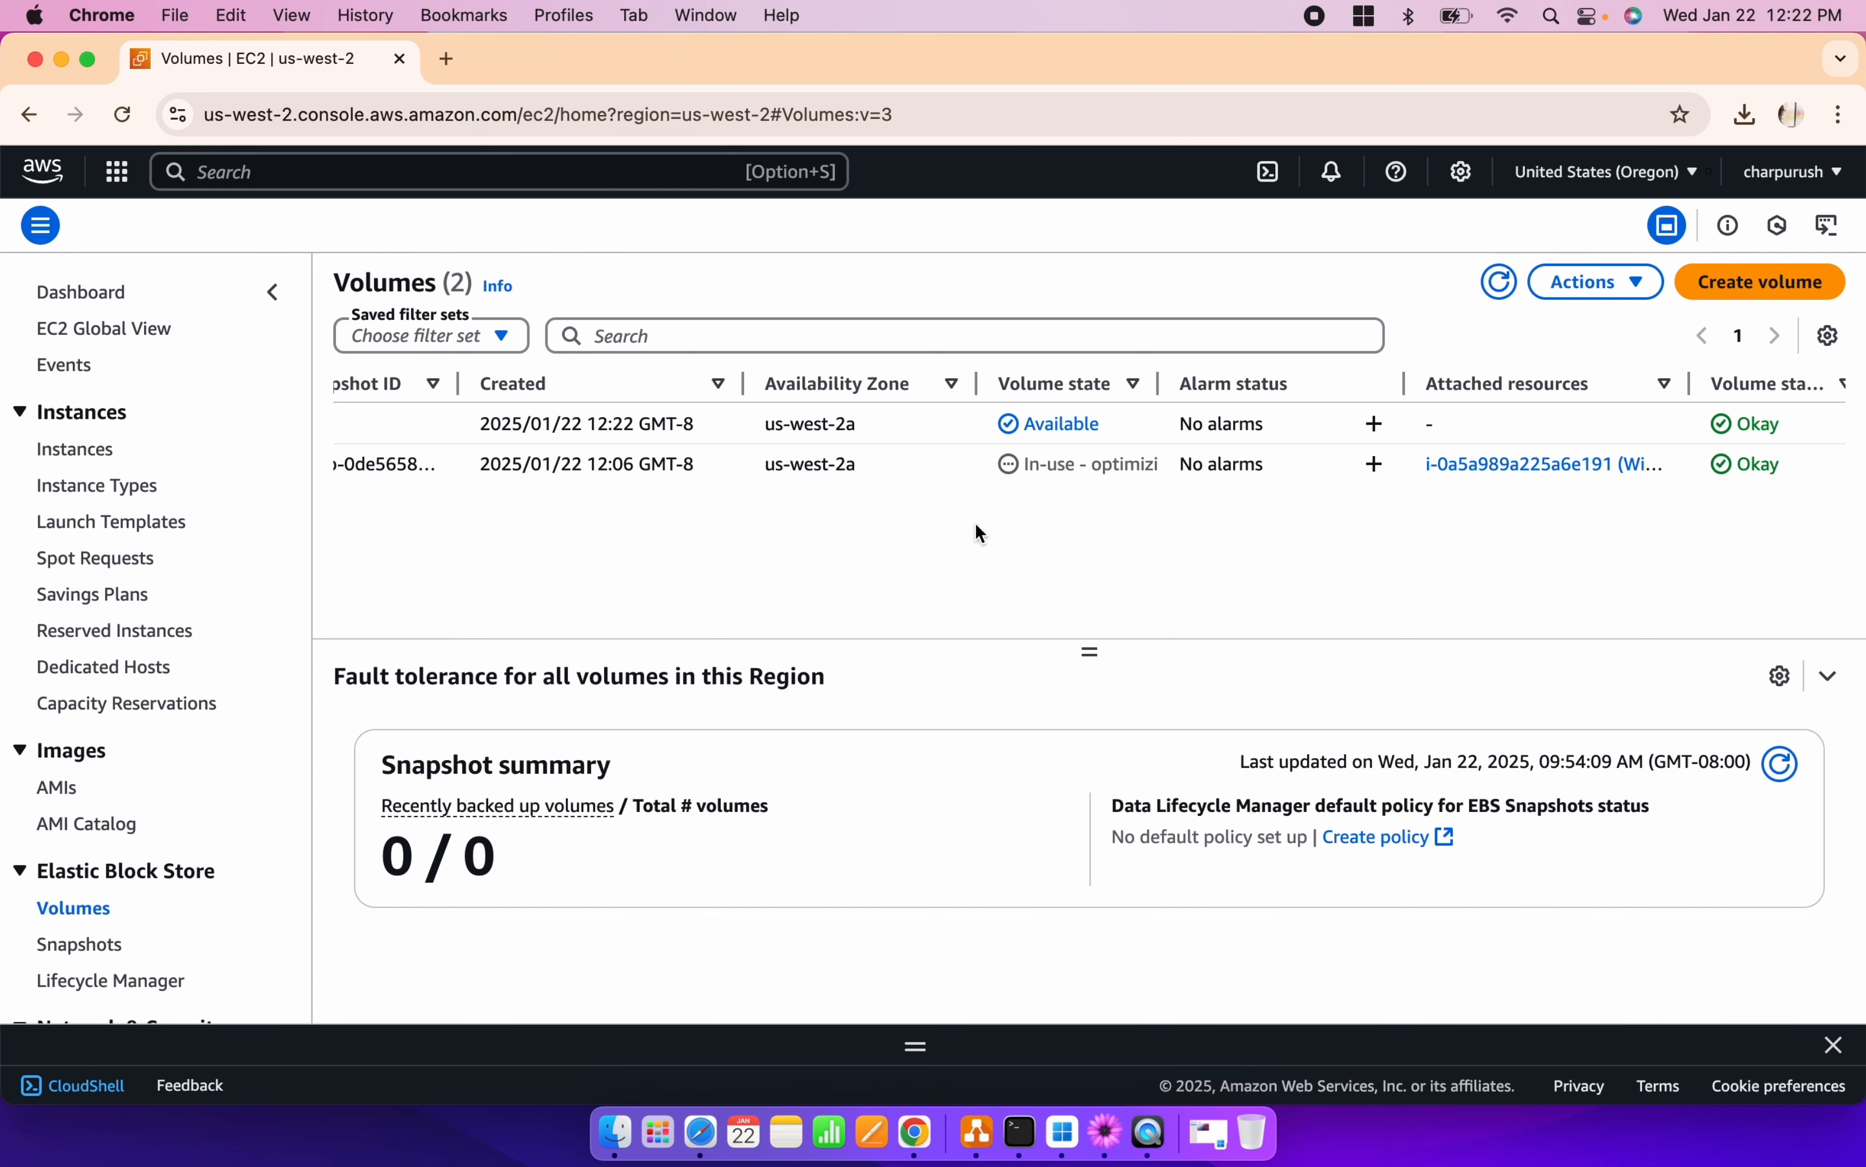
scroll(1130, 531, "left", 5)
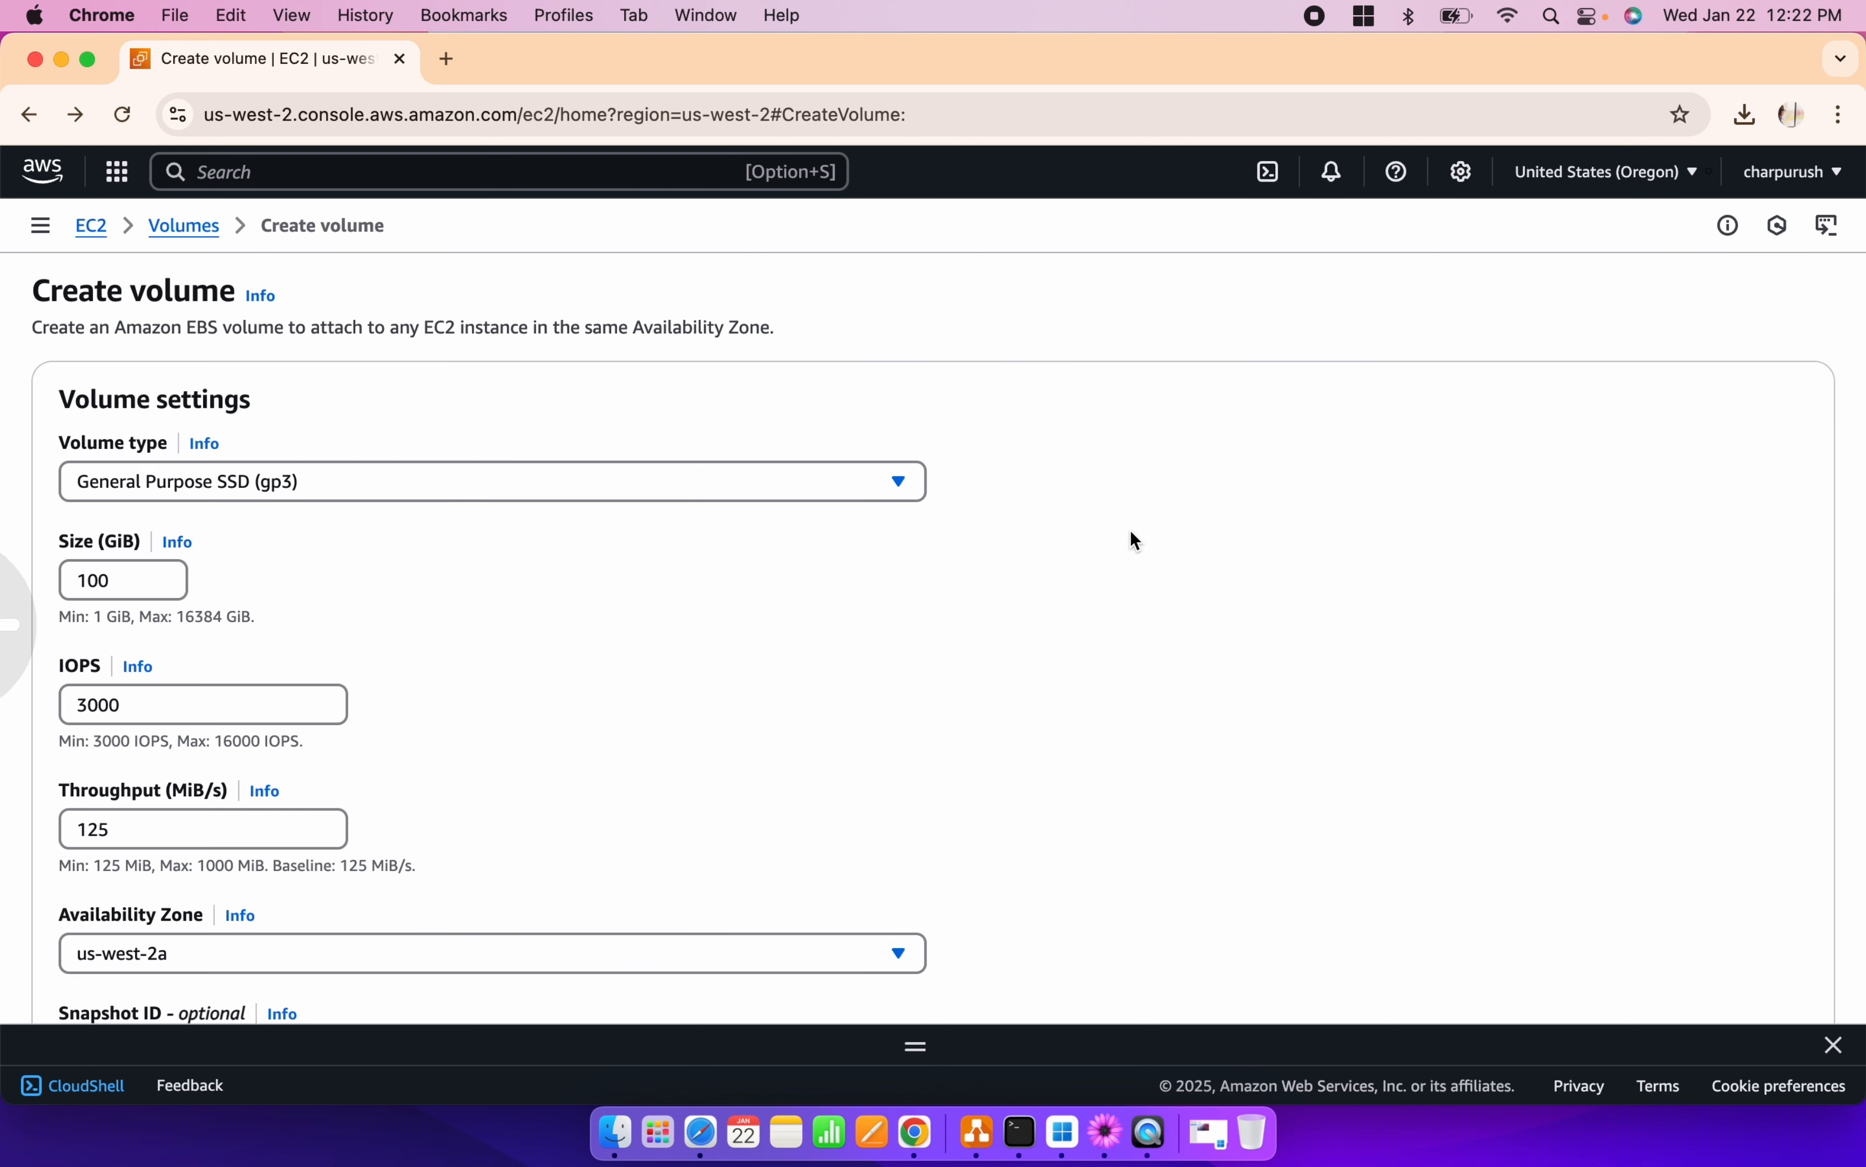
left_click(199, 232)
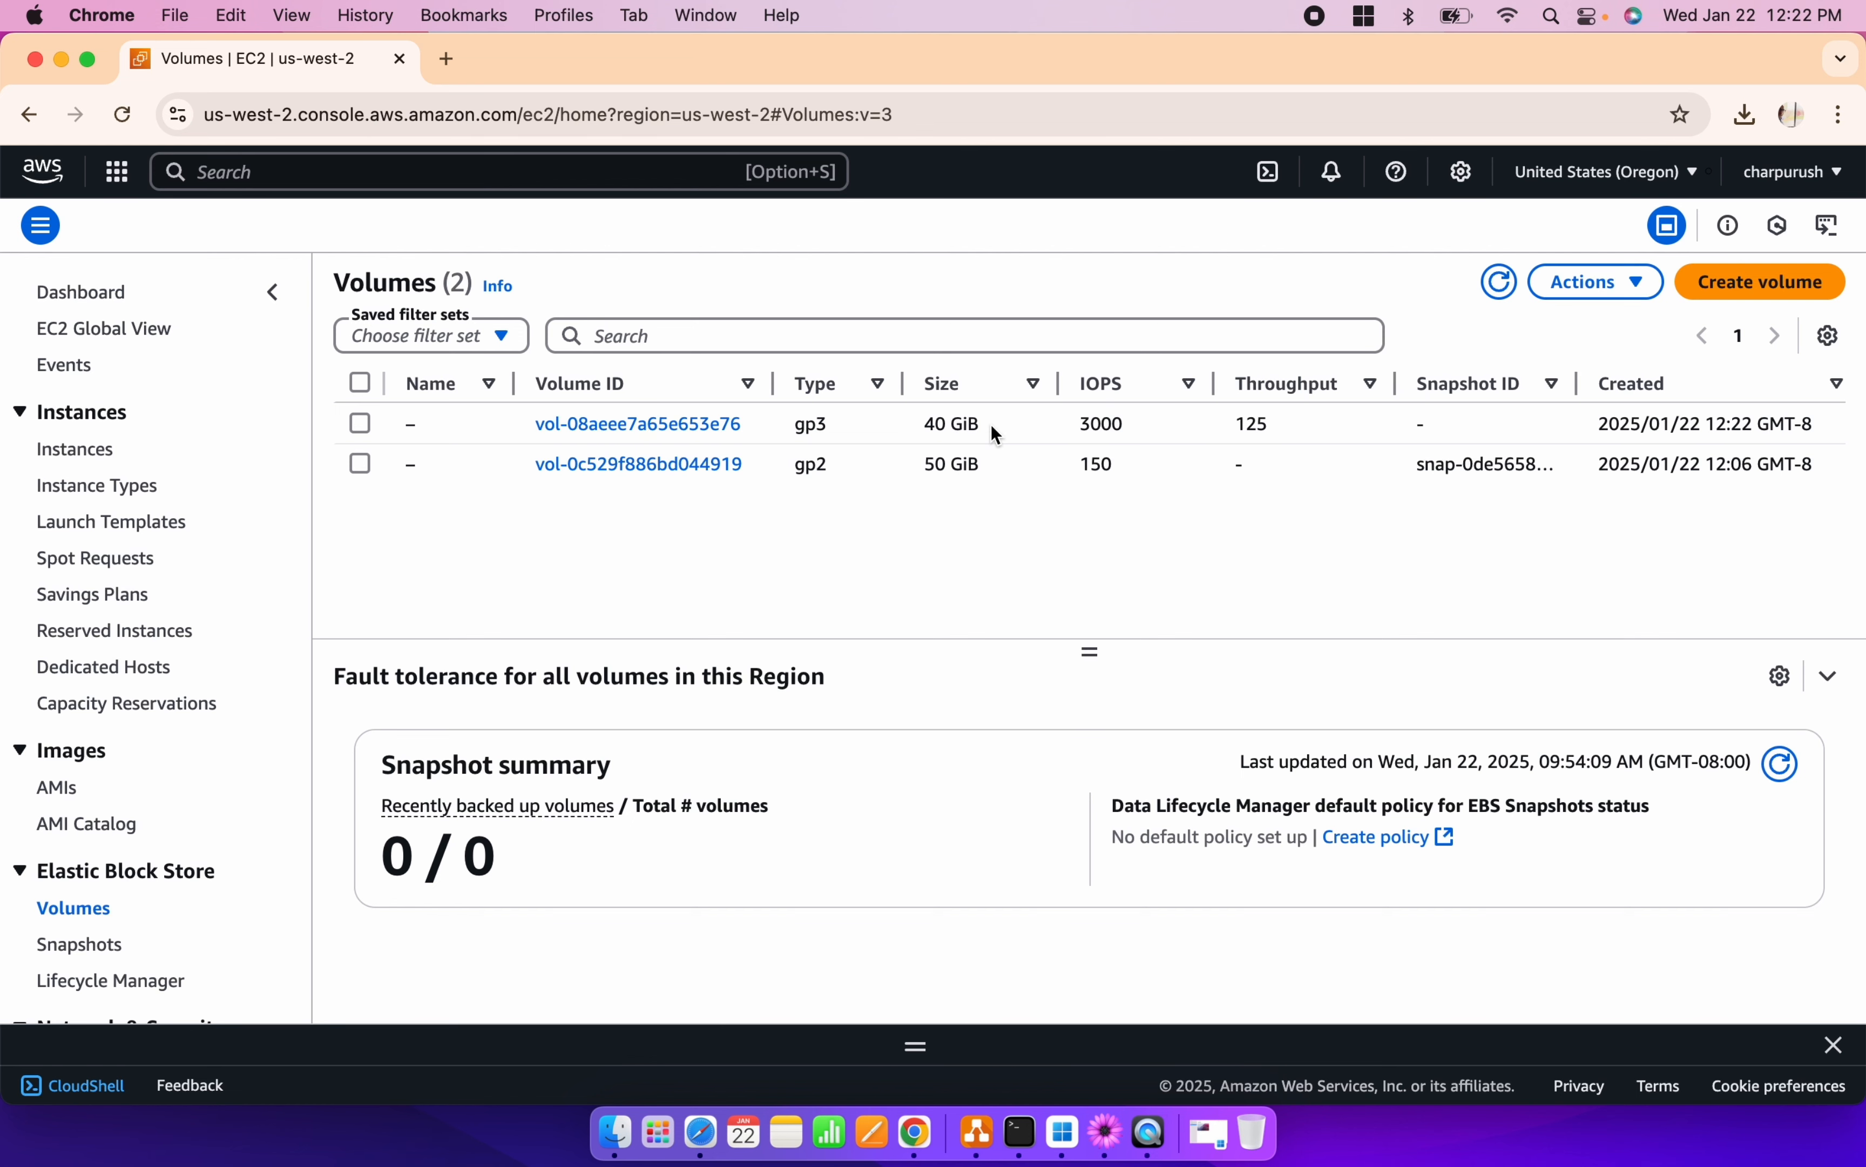
scroll(992, 425, "right", 5)
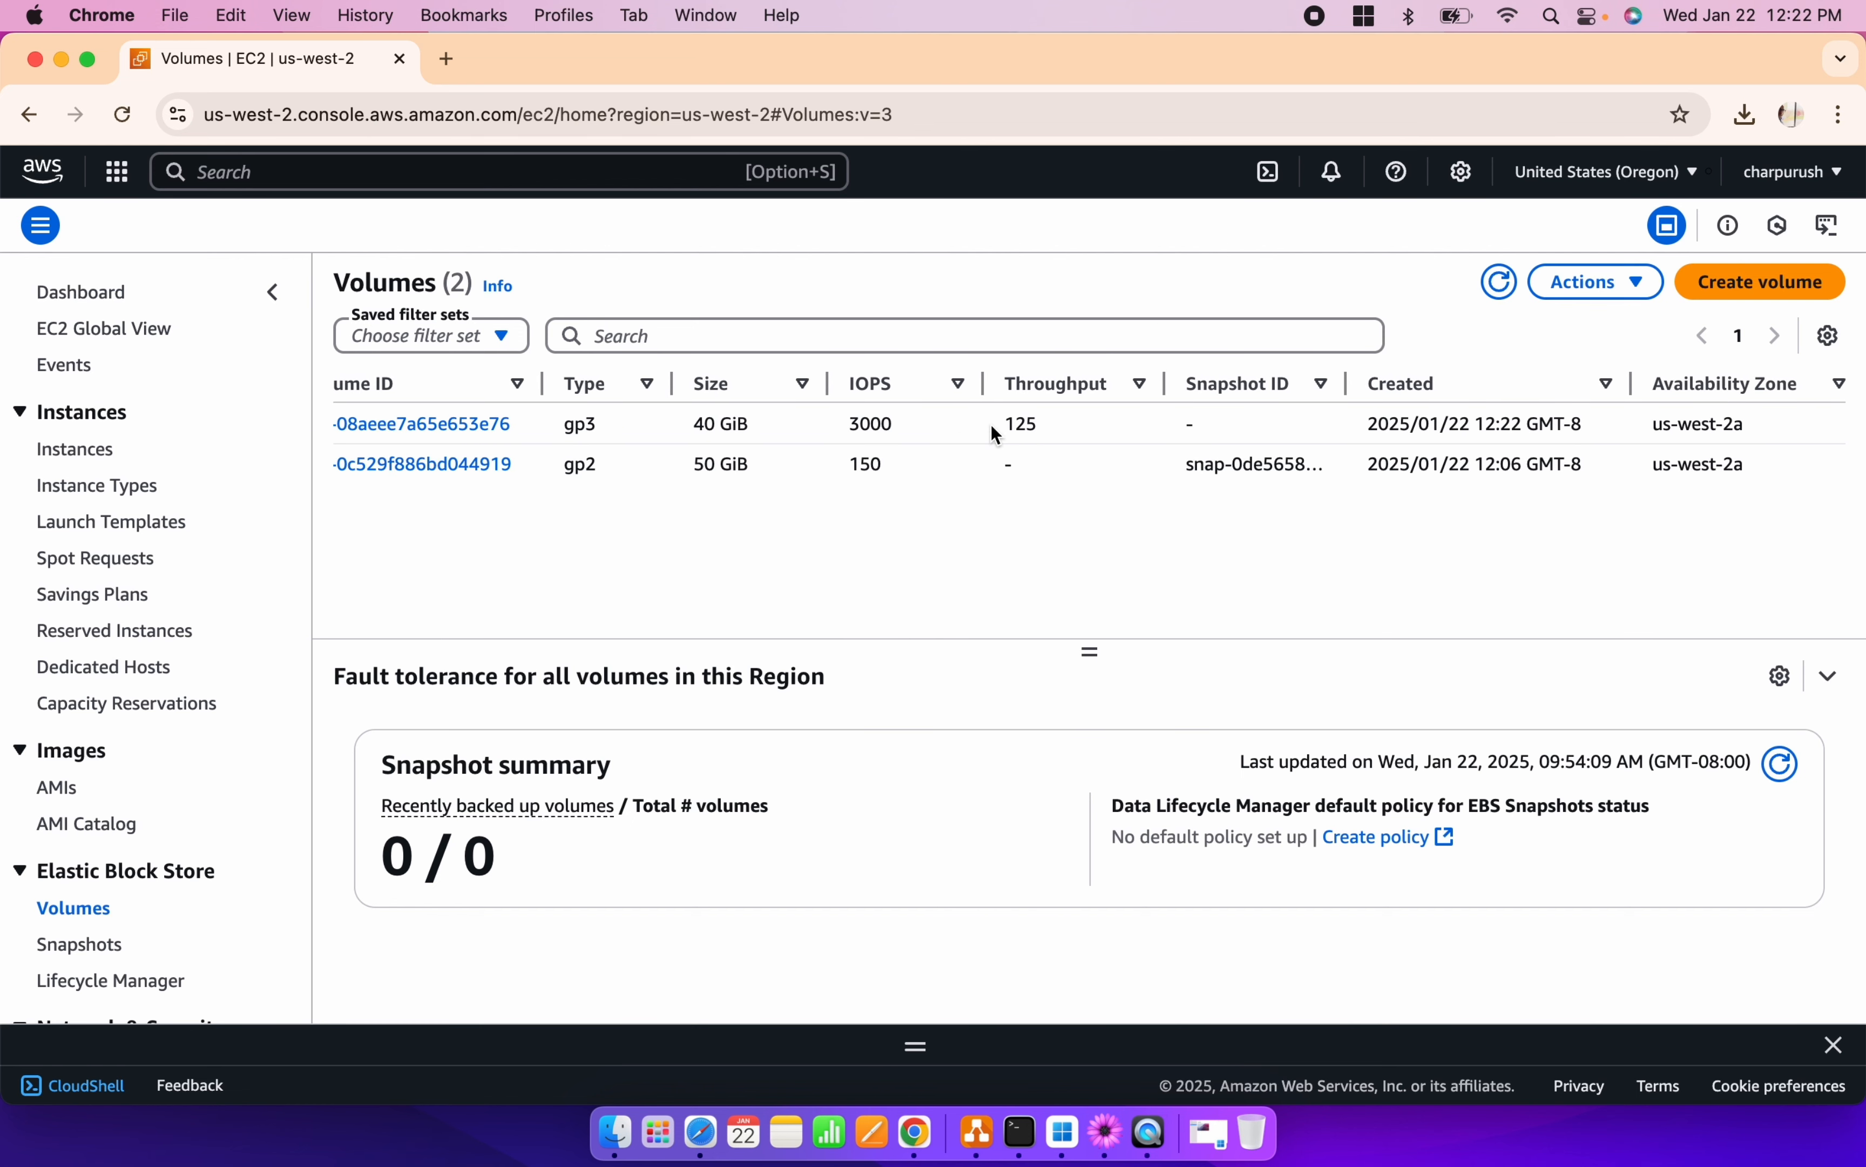
- Examine both volumes' details in the volumes list, widening the Volume state and Attached resources columns to read them in full
scroll(1033, 458, "right", 5)
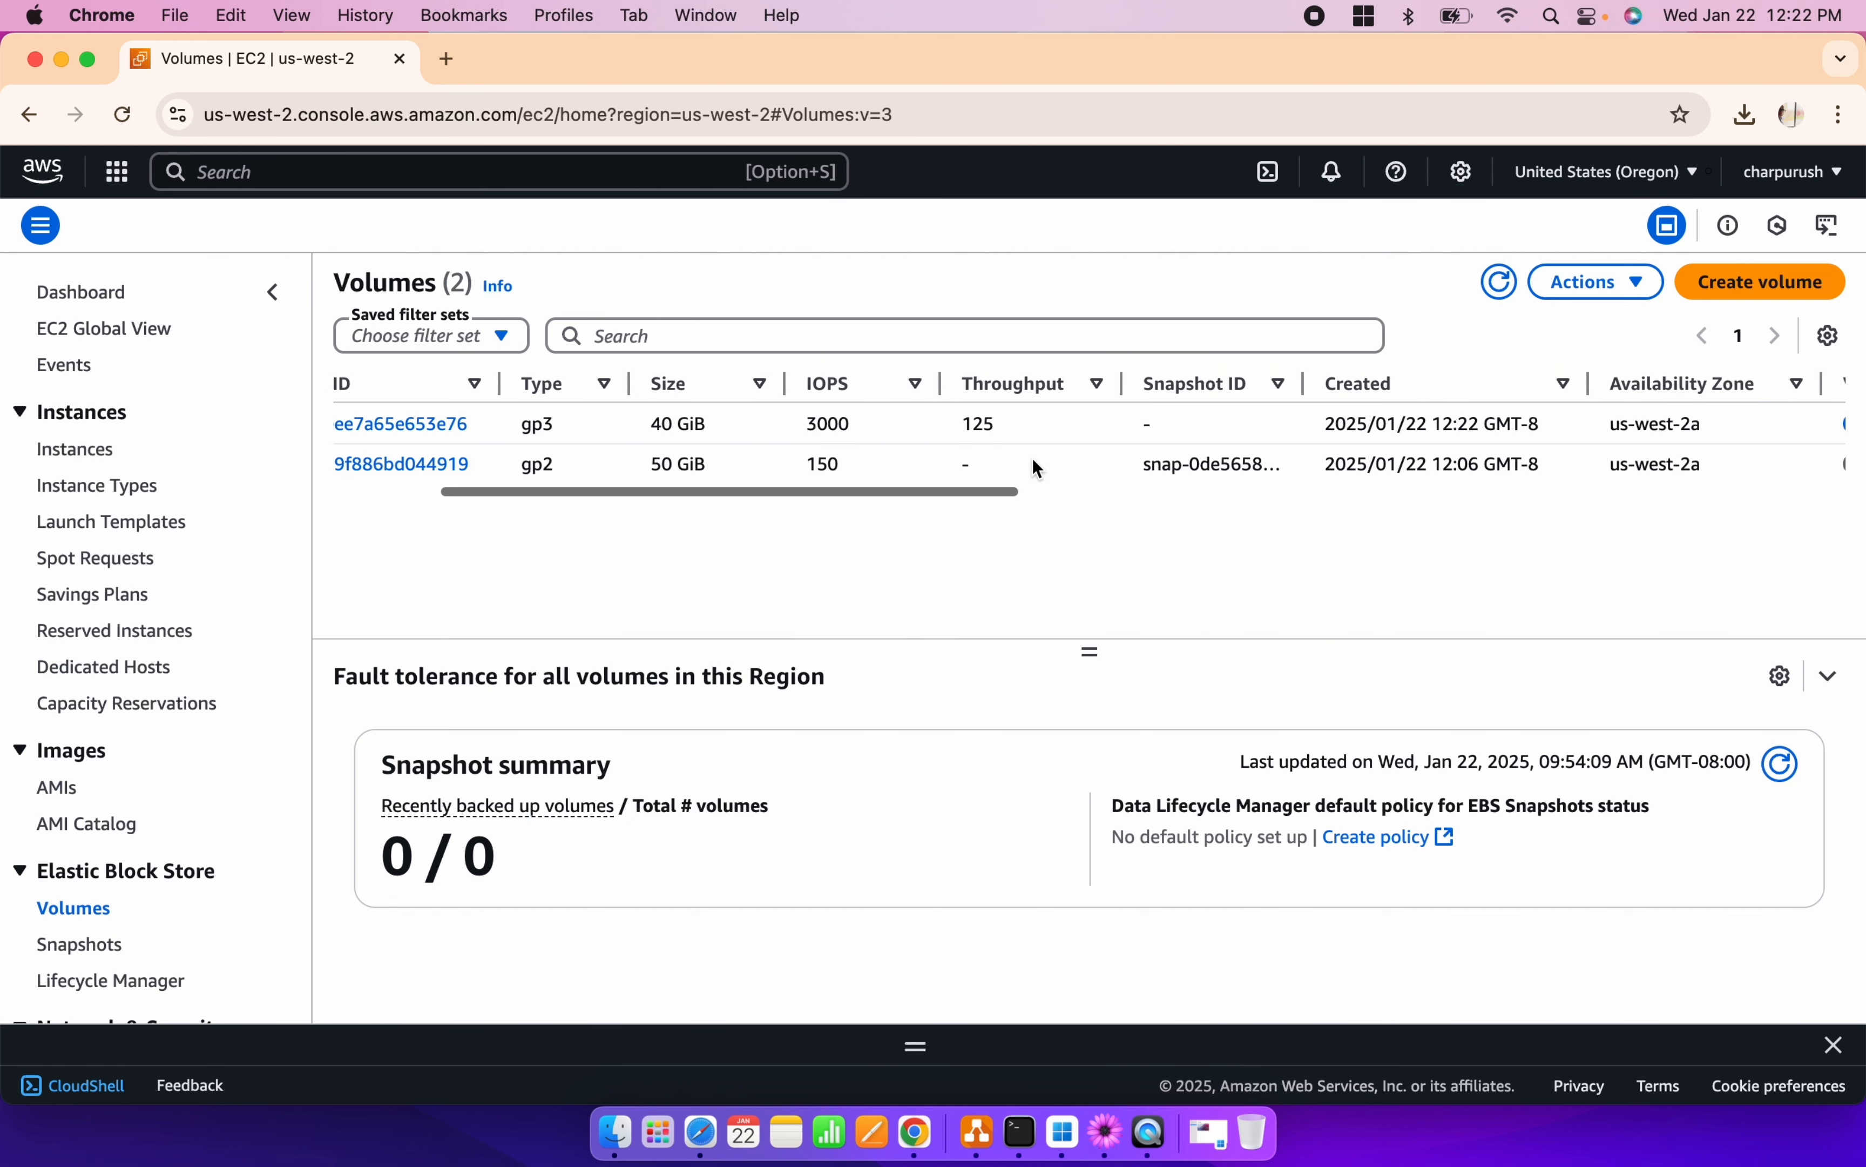
scroll(1032, 459, "right", 5)
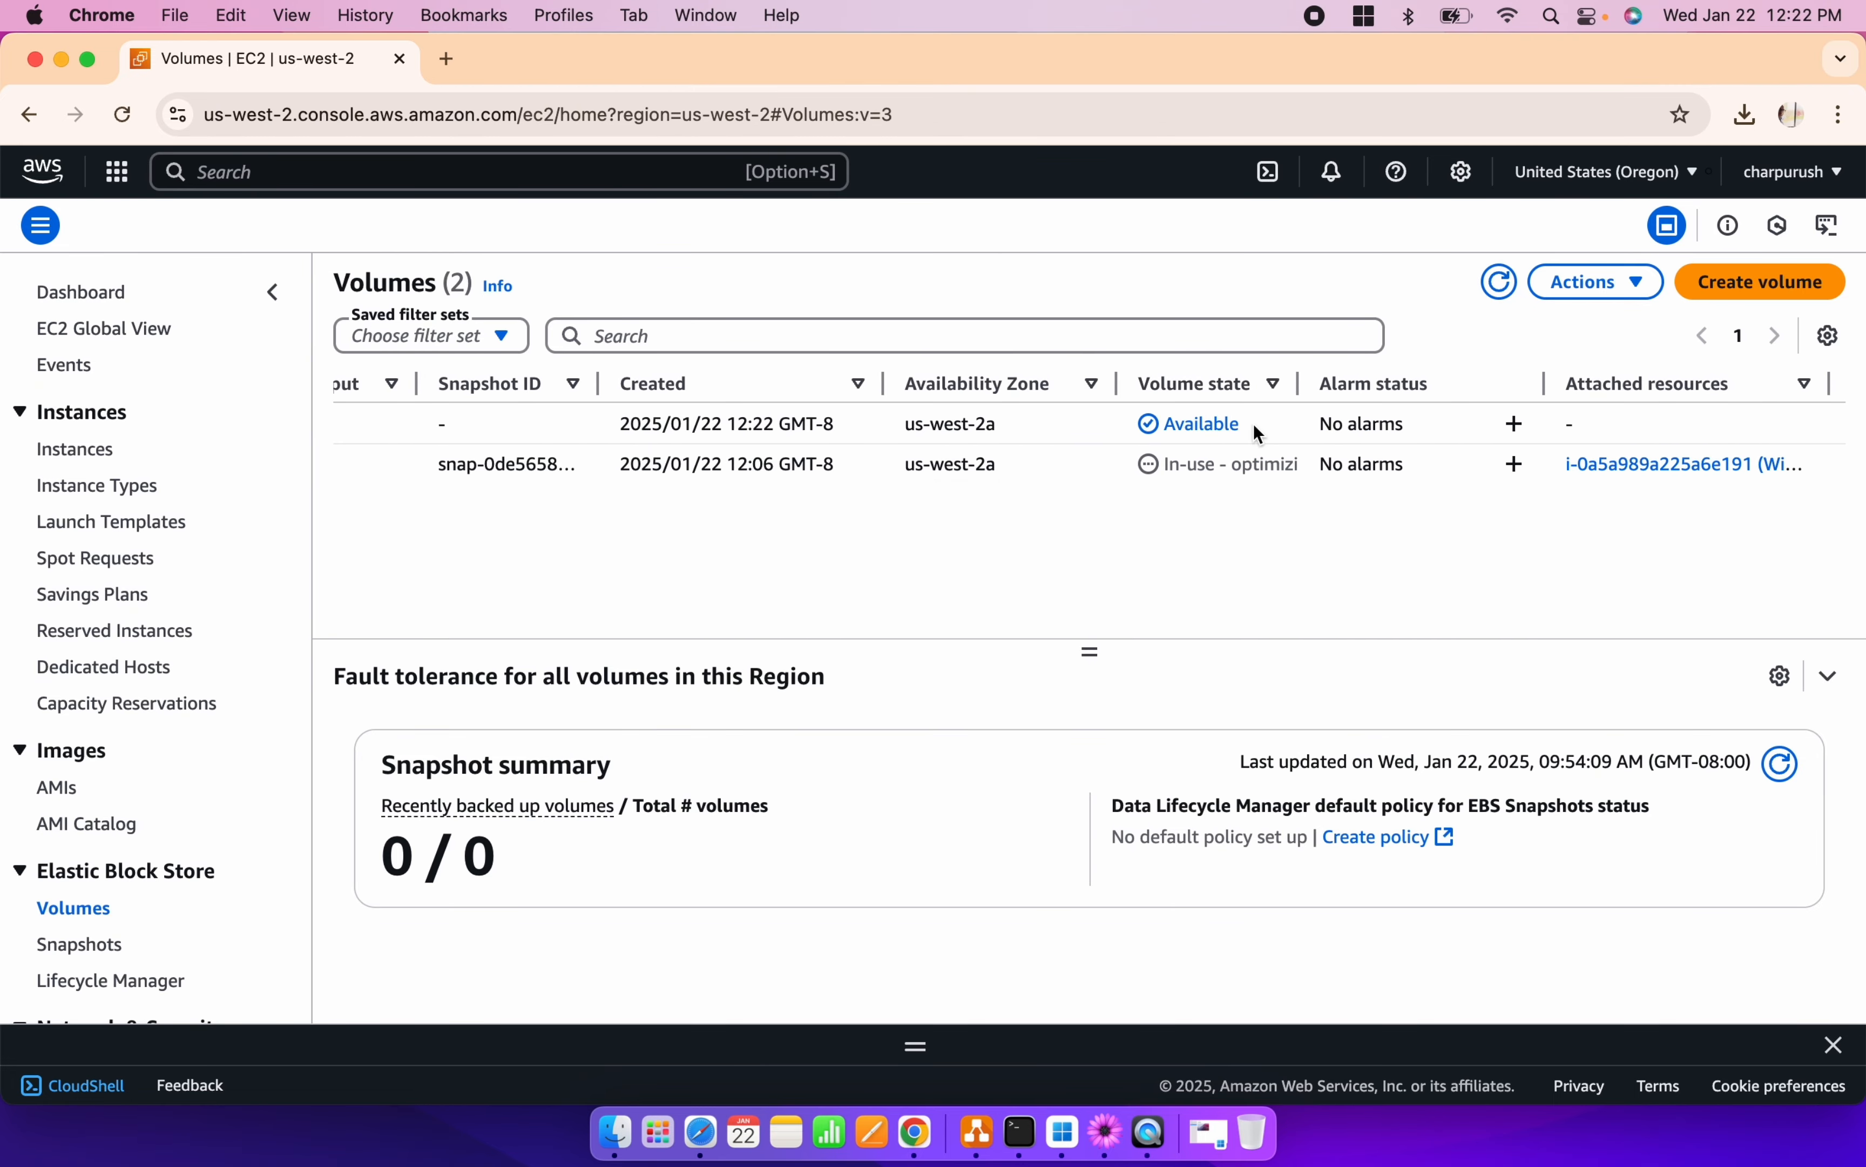
left_click_drag(1301, 383, 1486, 371)
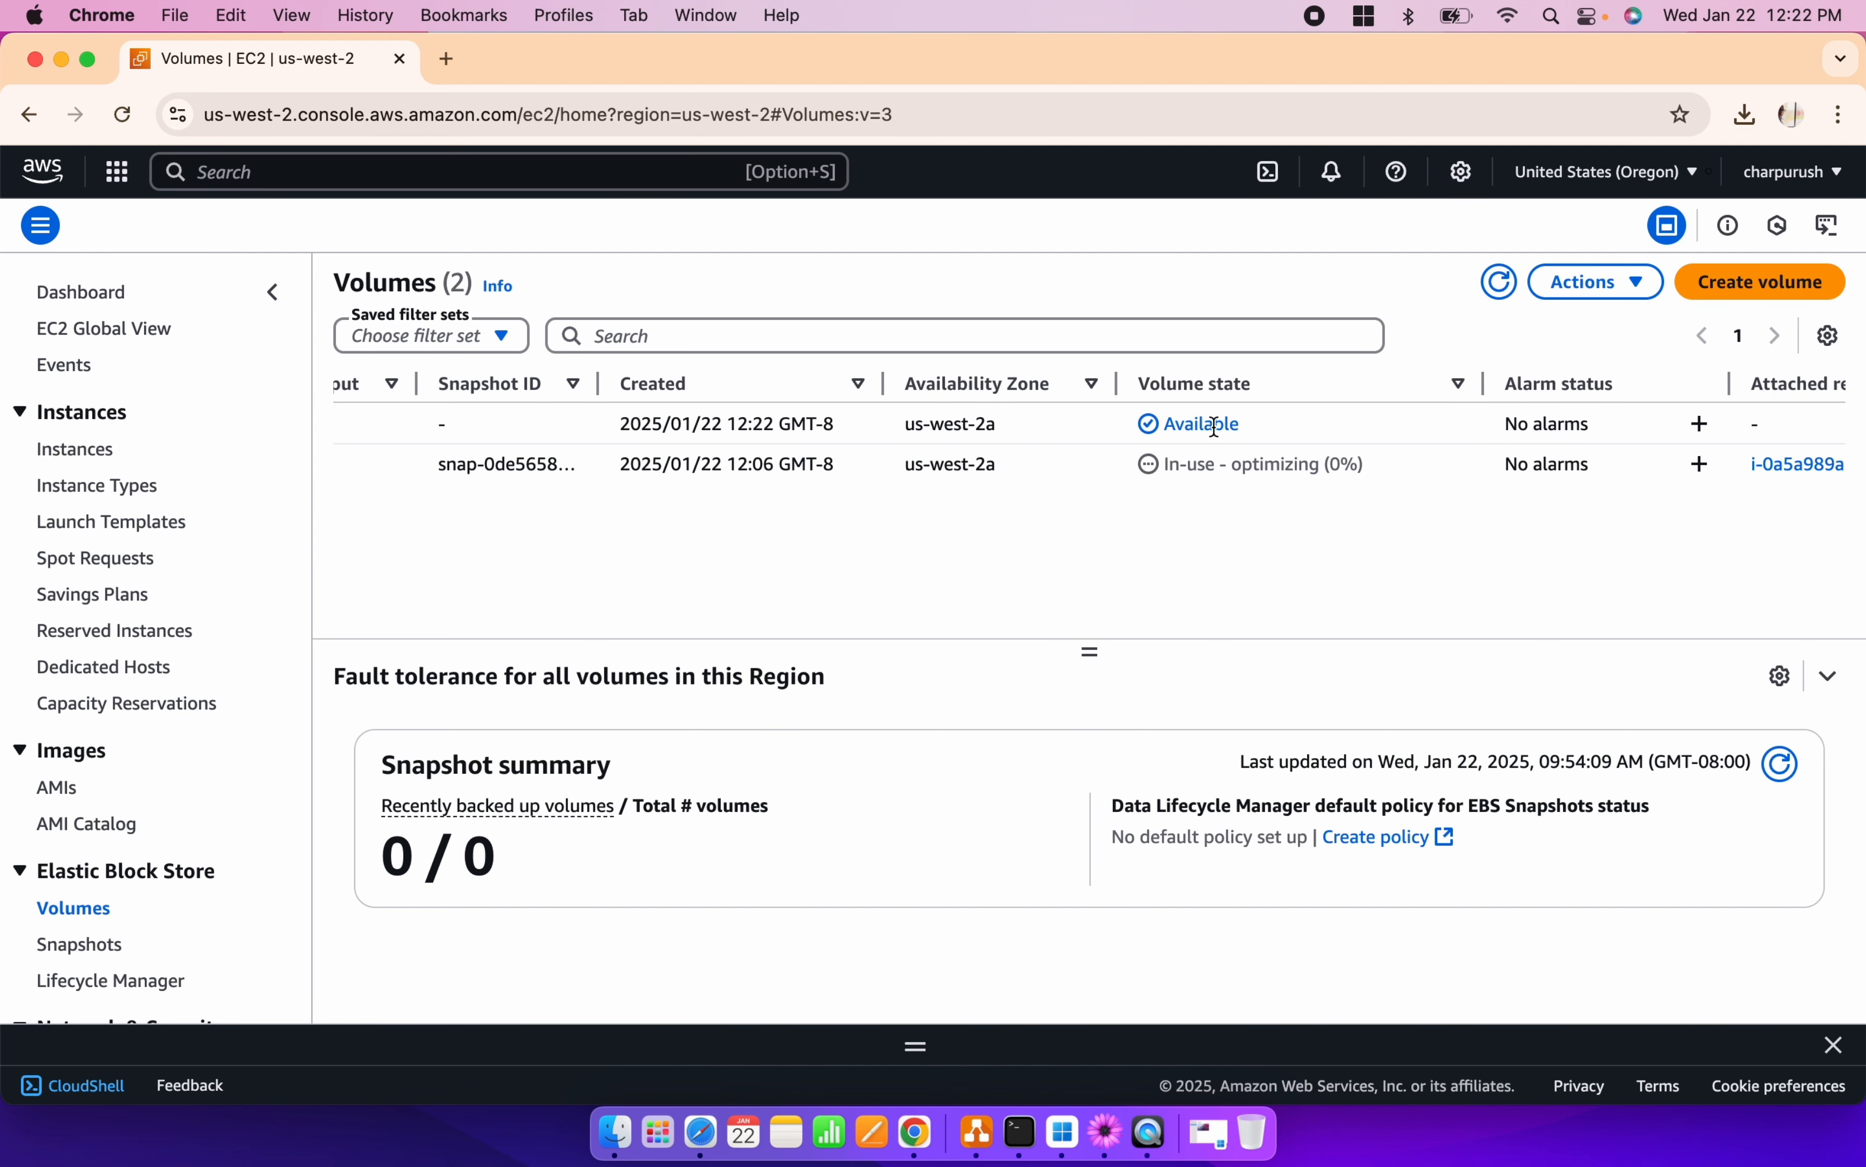
scroll(1192, 438, "right", 10)
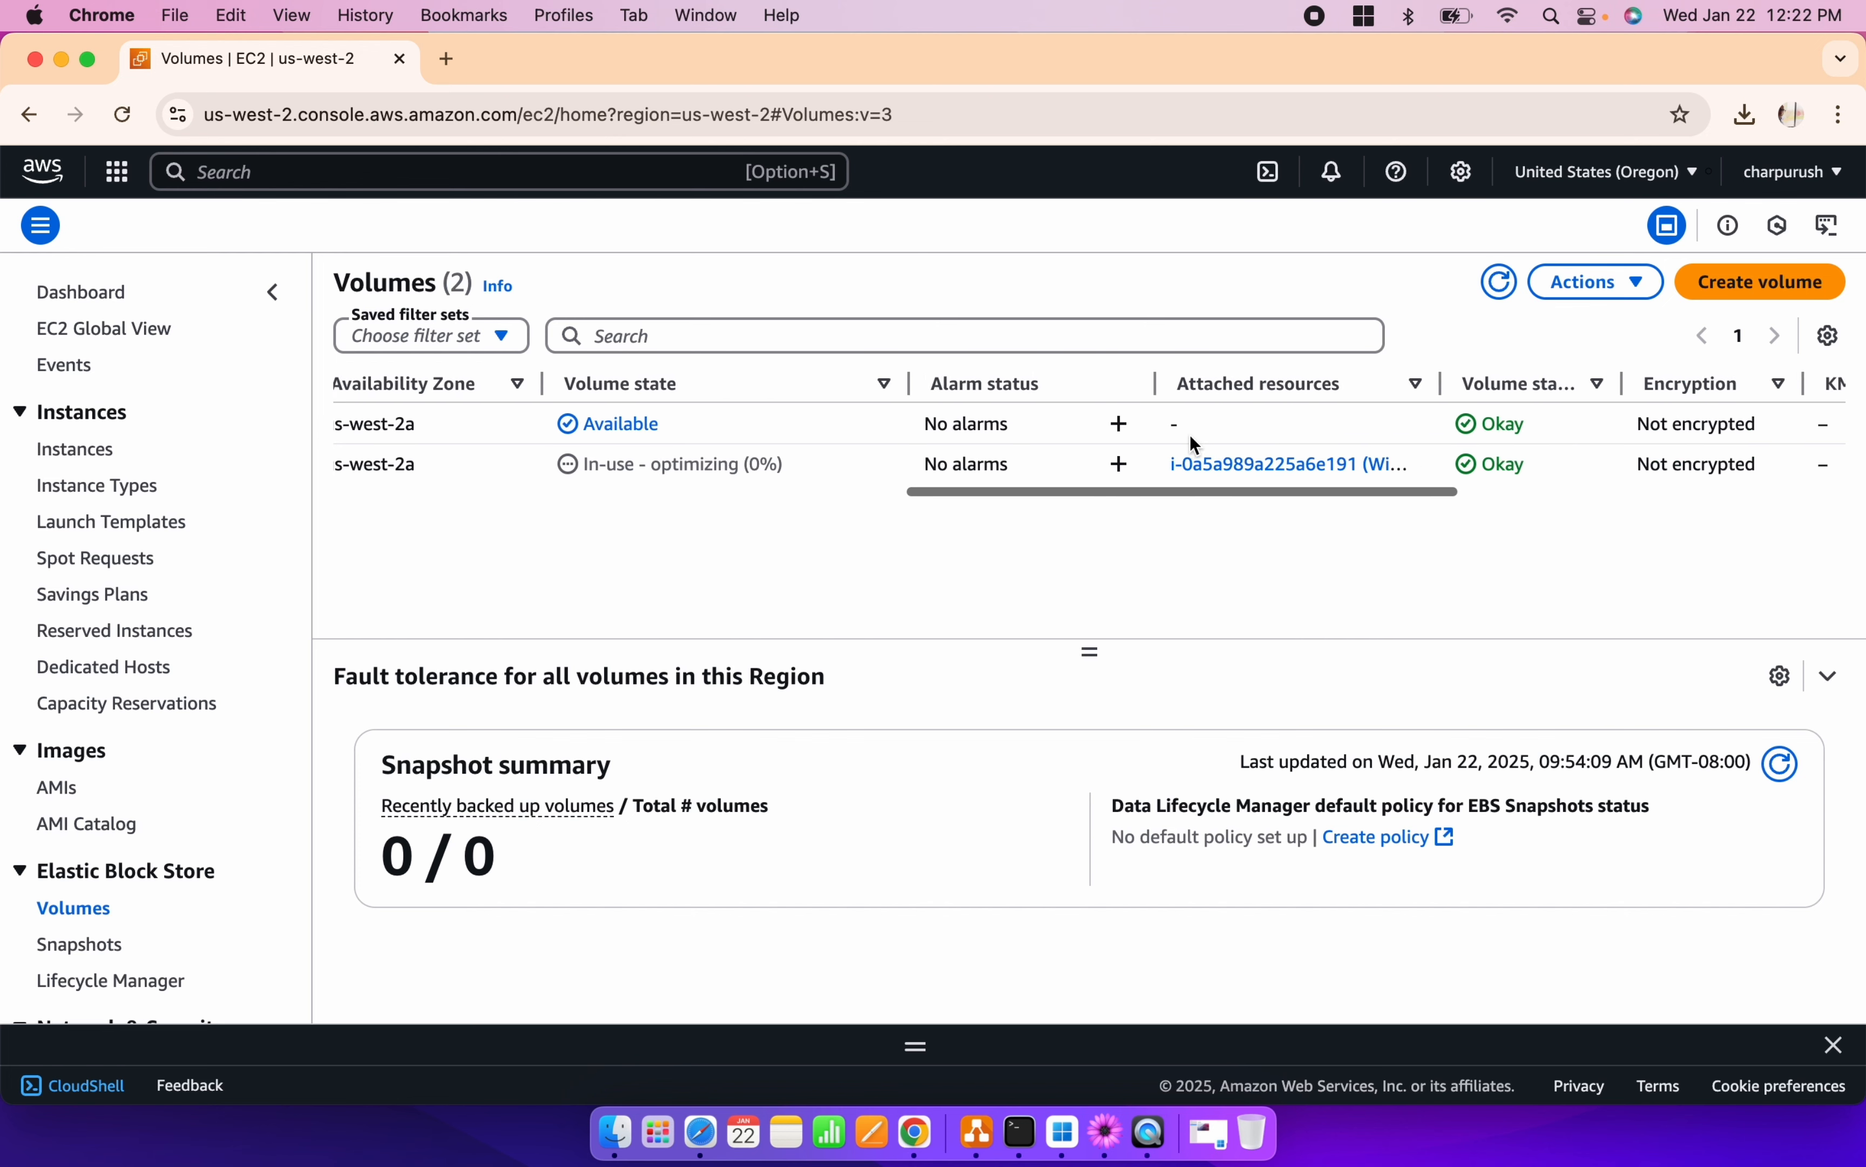
scroll(1191, 435, "right", 10)
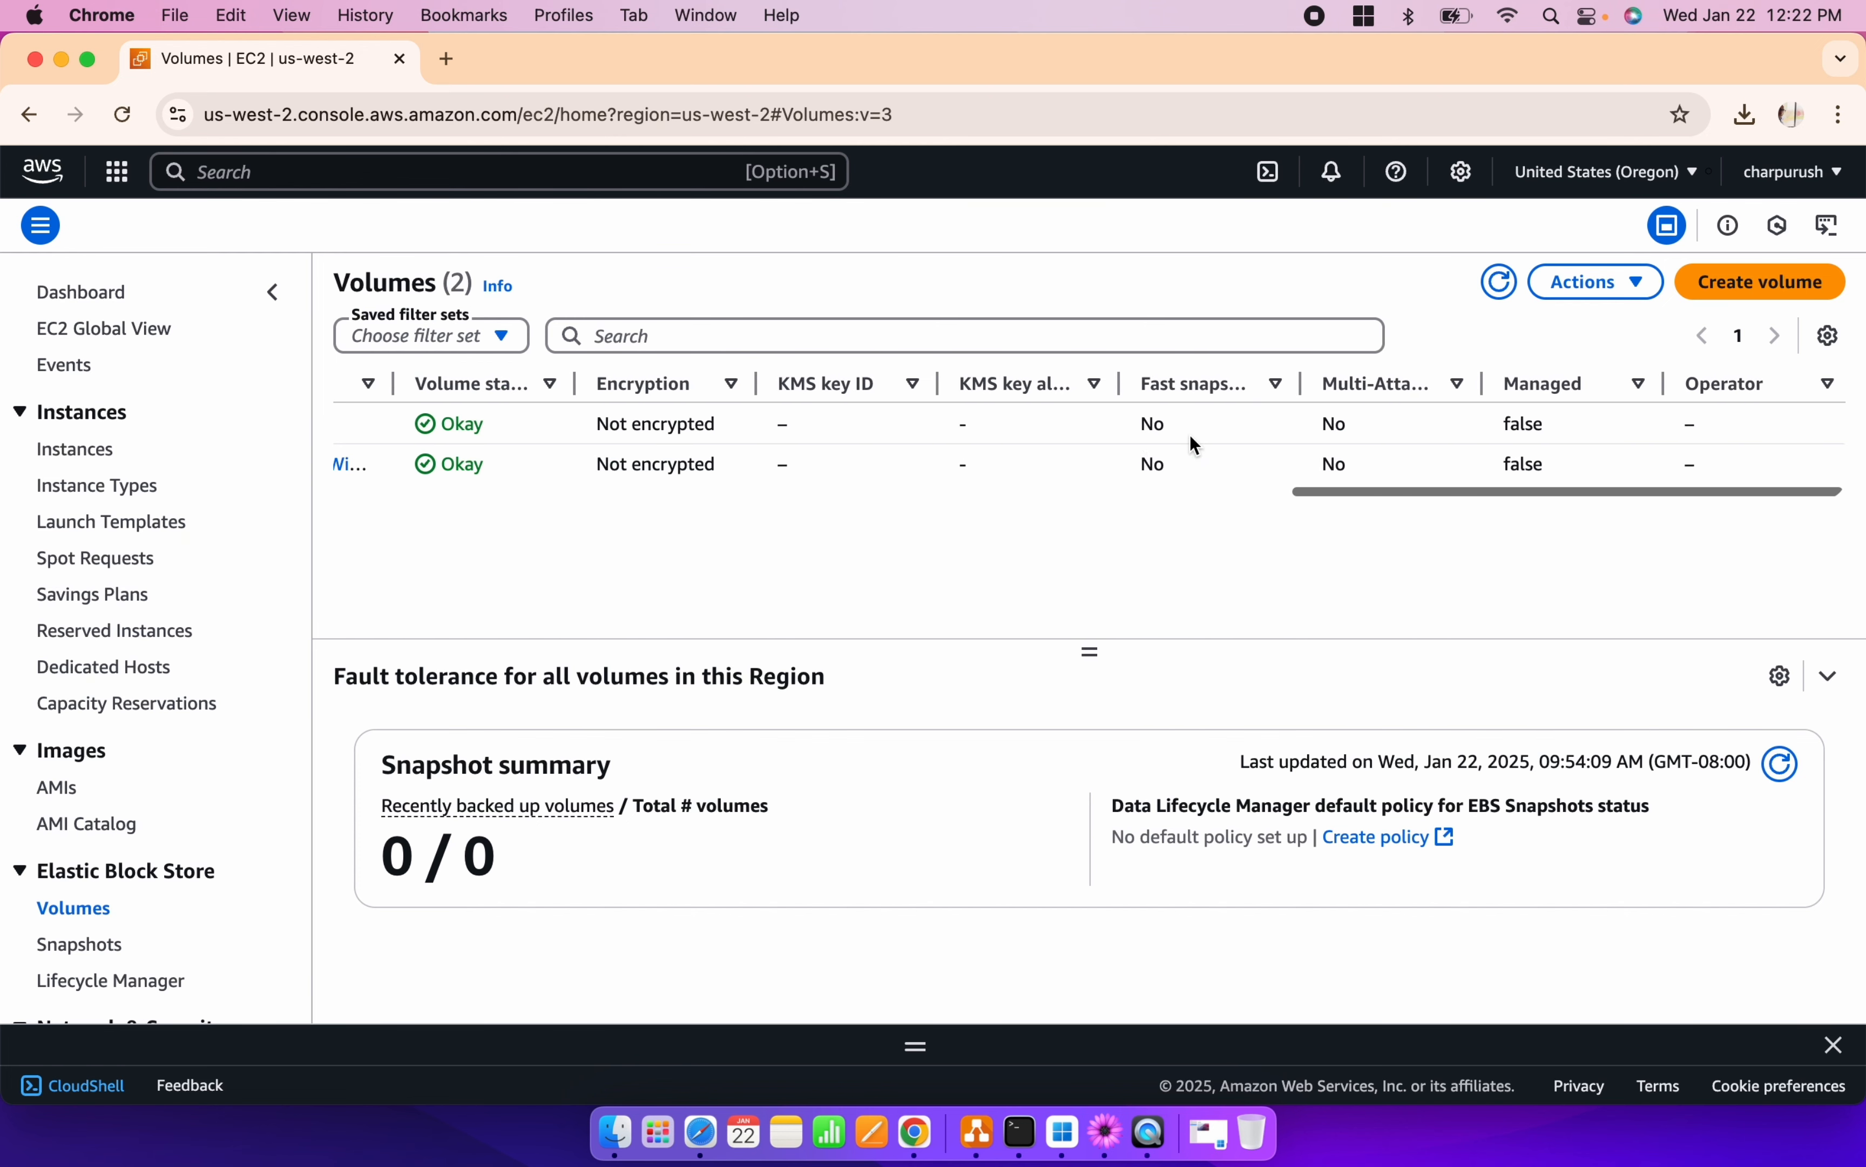
scroll(1190, 434, "left", 6)
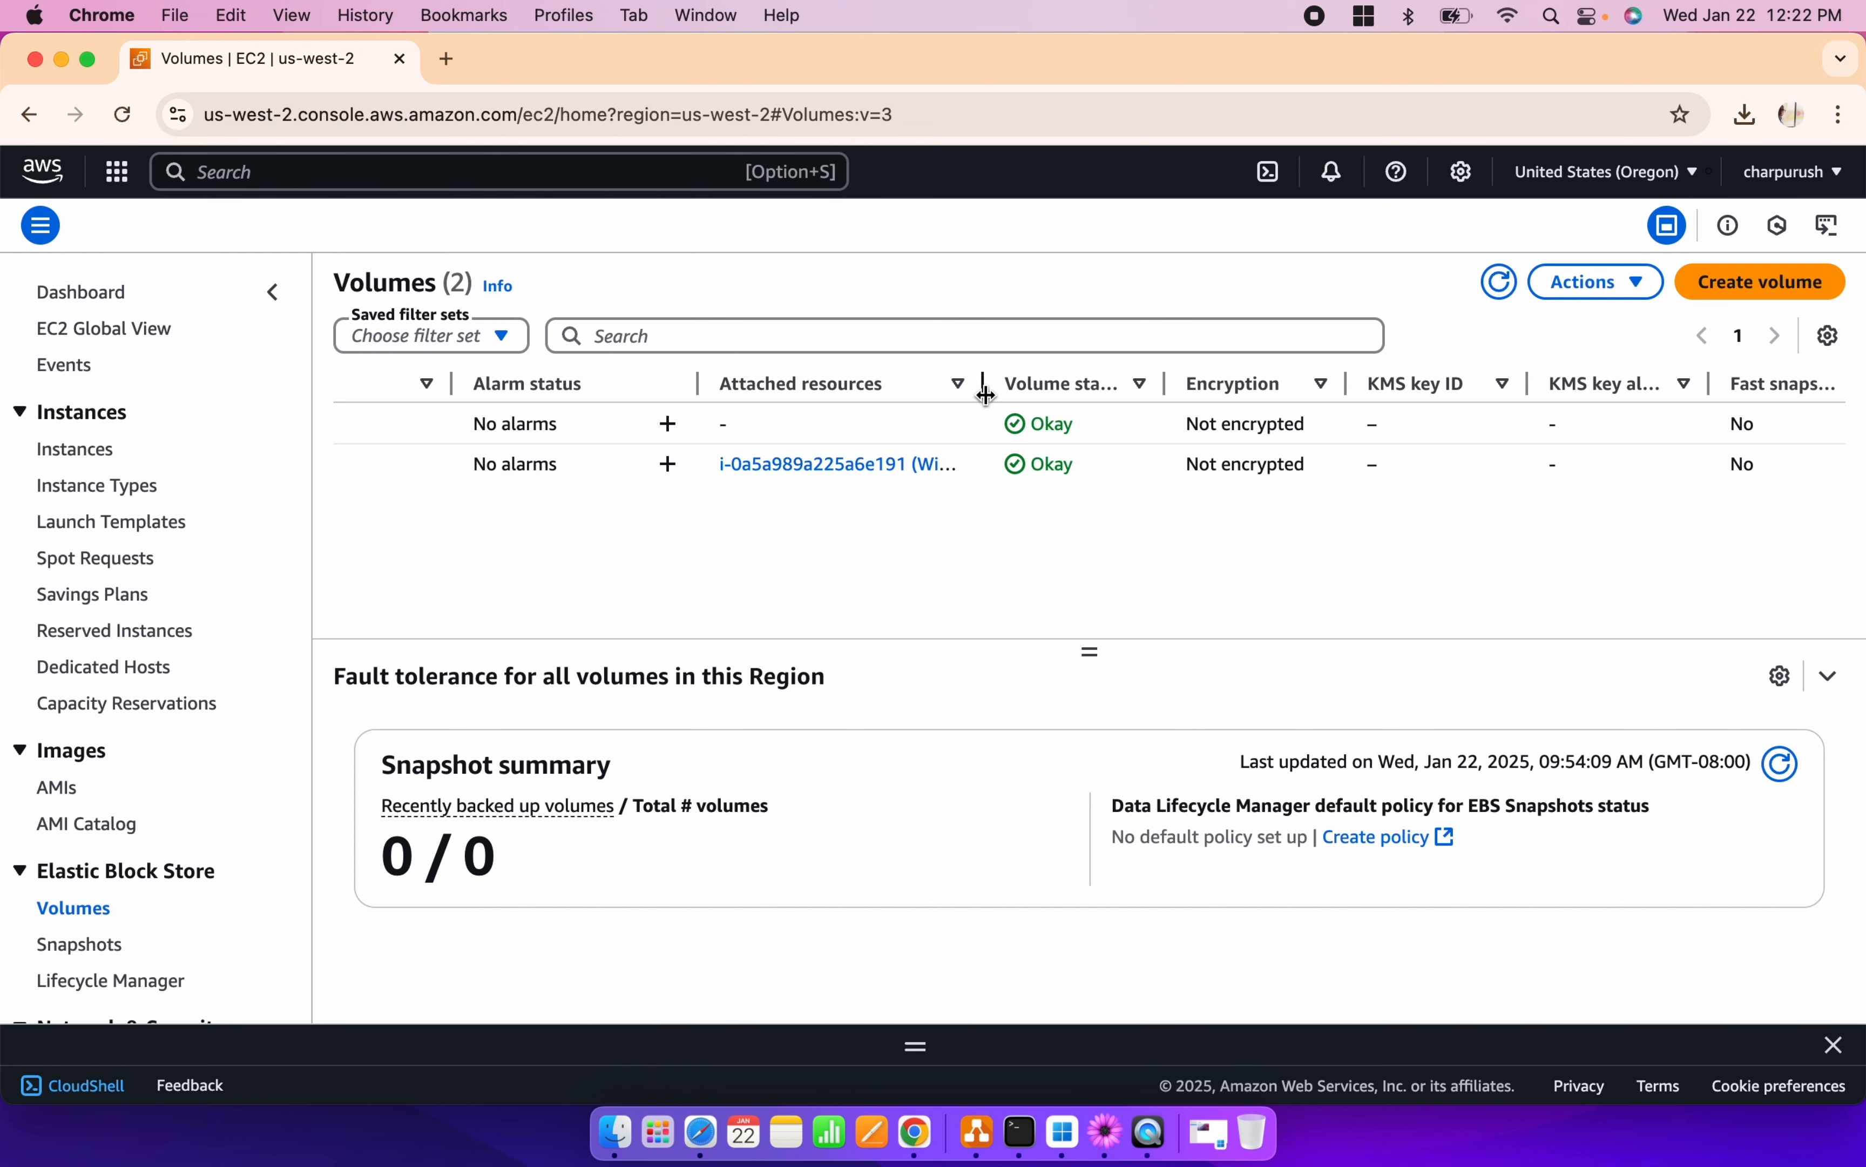
left_click_drag(986, 383, 1218, 386)
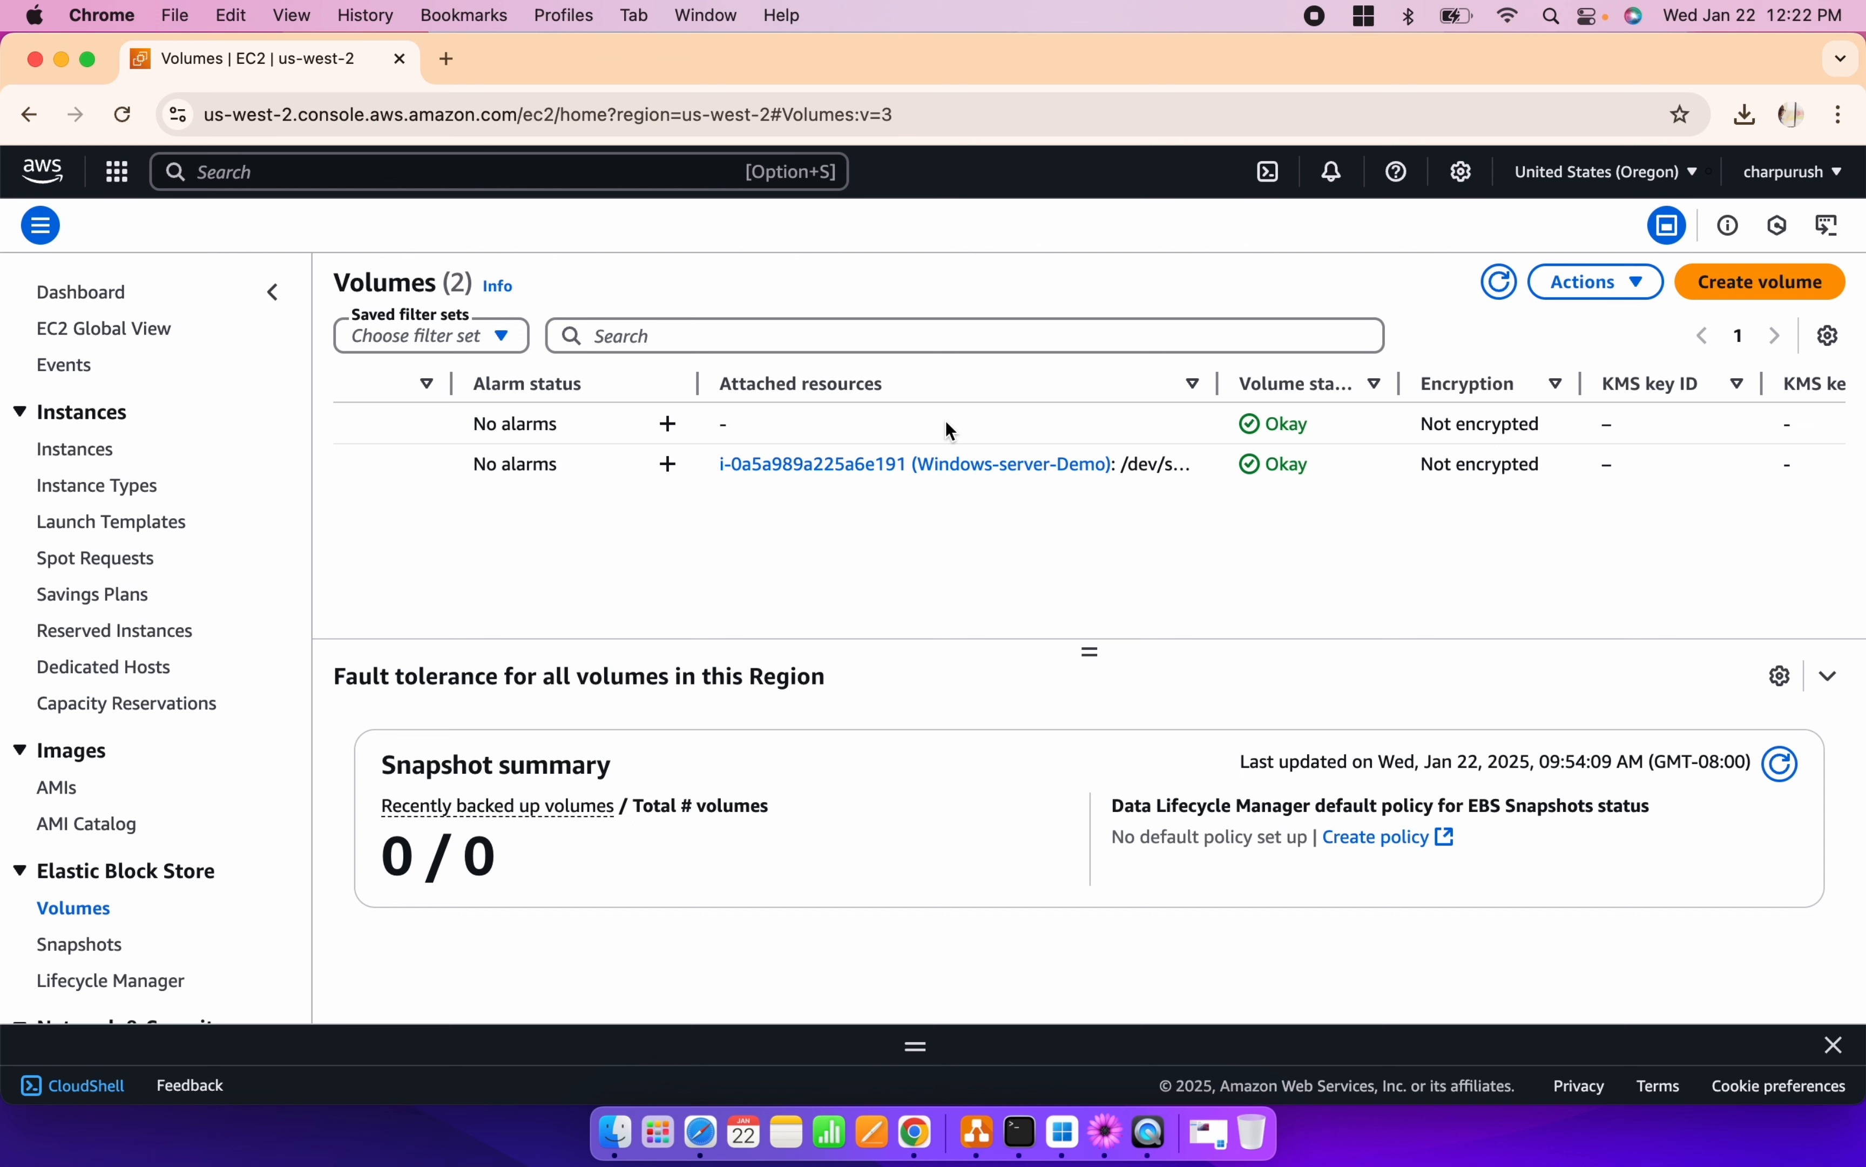
scroll(849, 429, "right", 10)
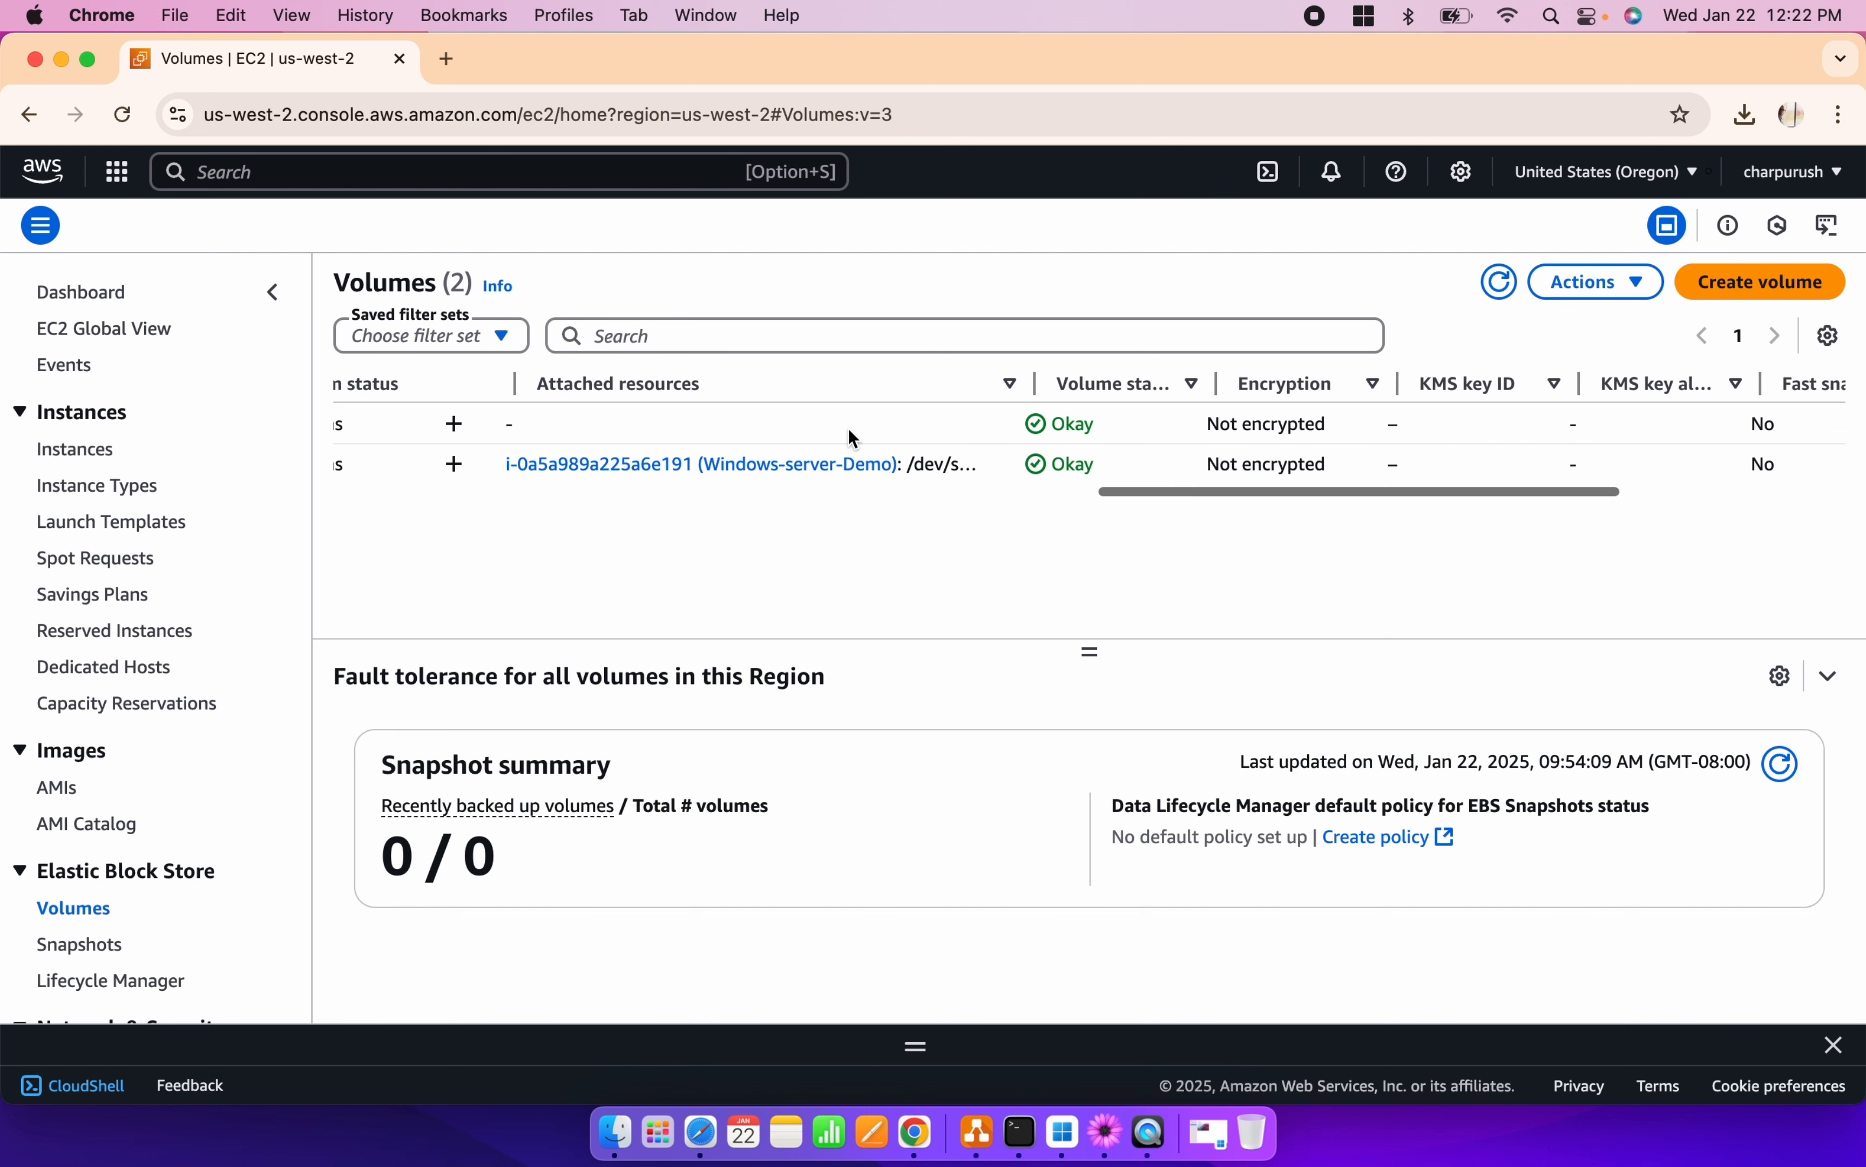
scroll(849, 429, "left", 15)
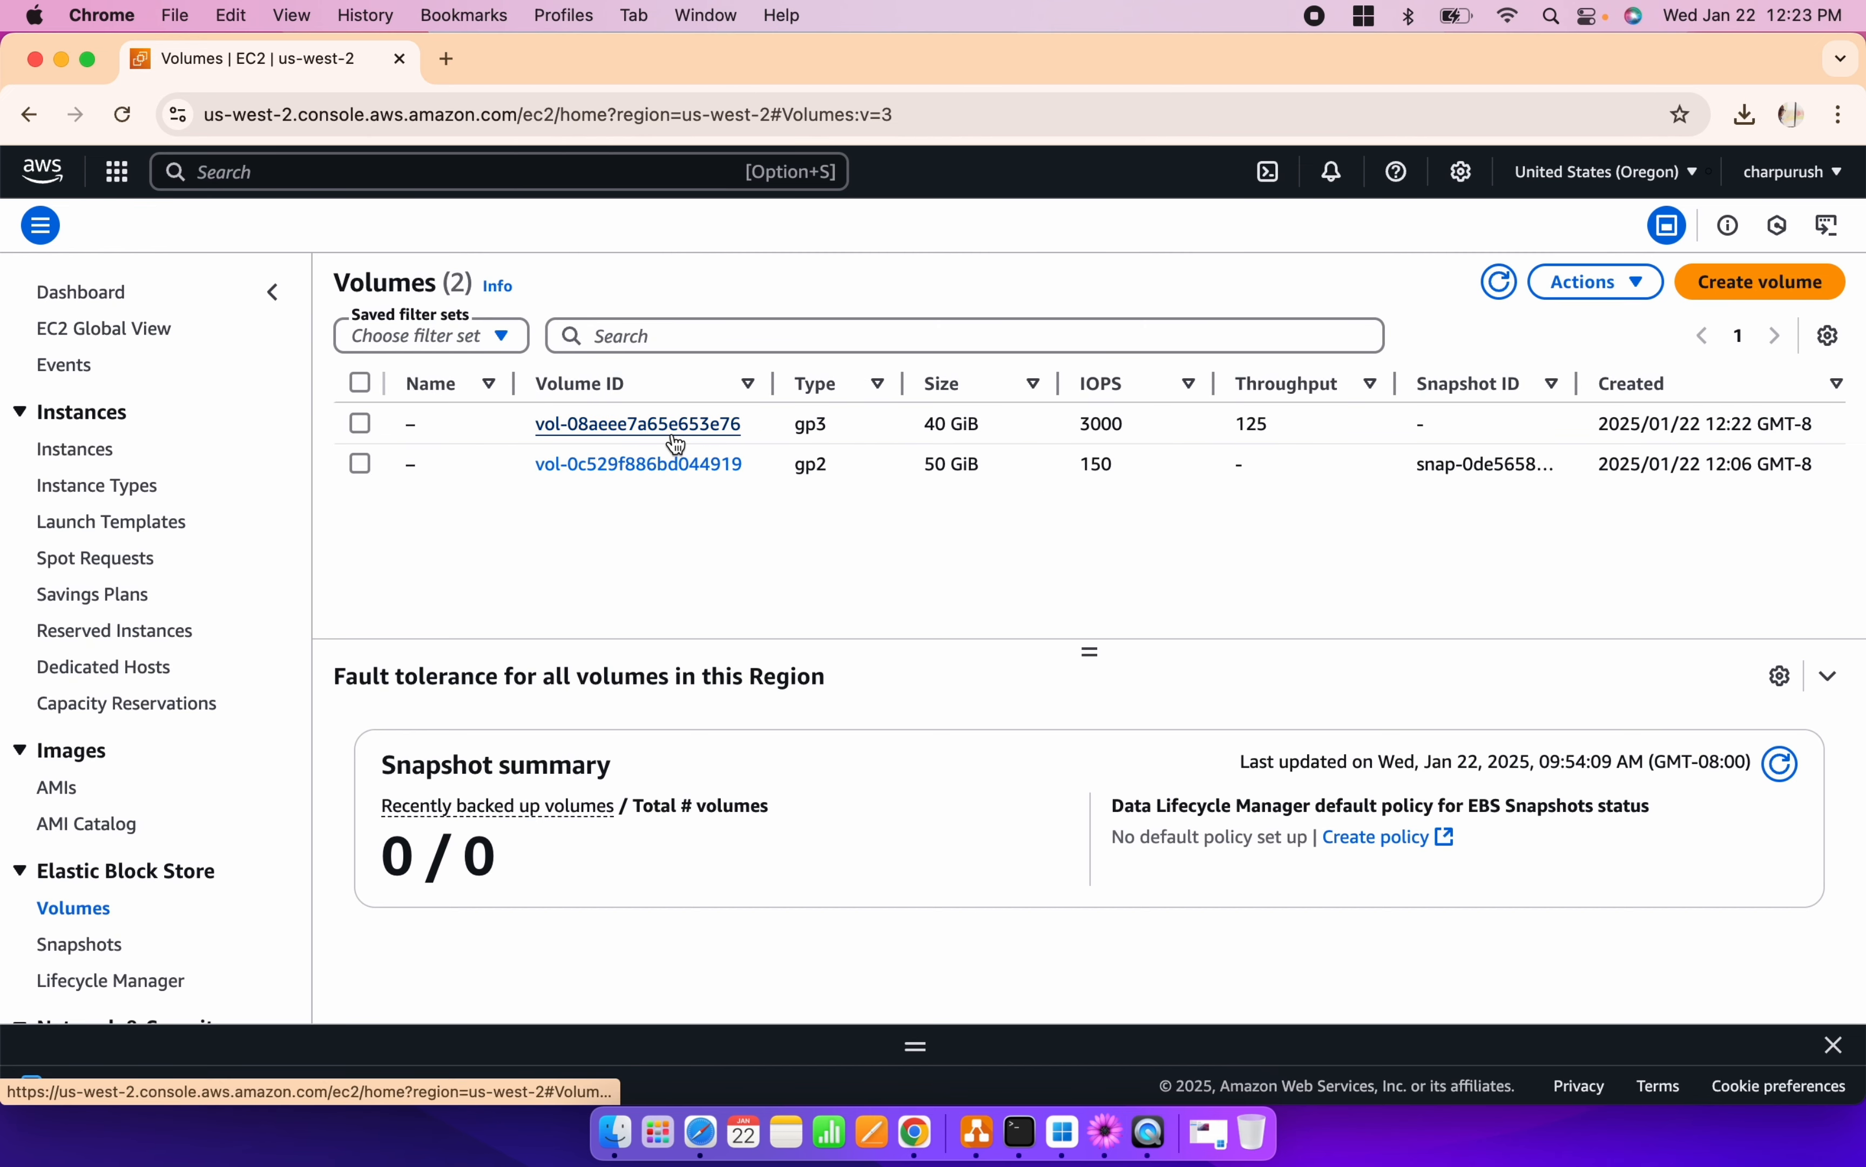
- Start attaching the available 40 GiB gp3 volume and choose the Windows-server-Demo instance as its target
left_click(361, 424)
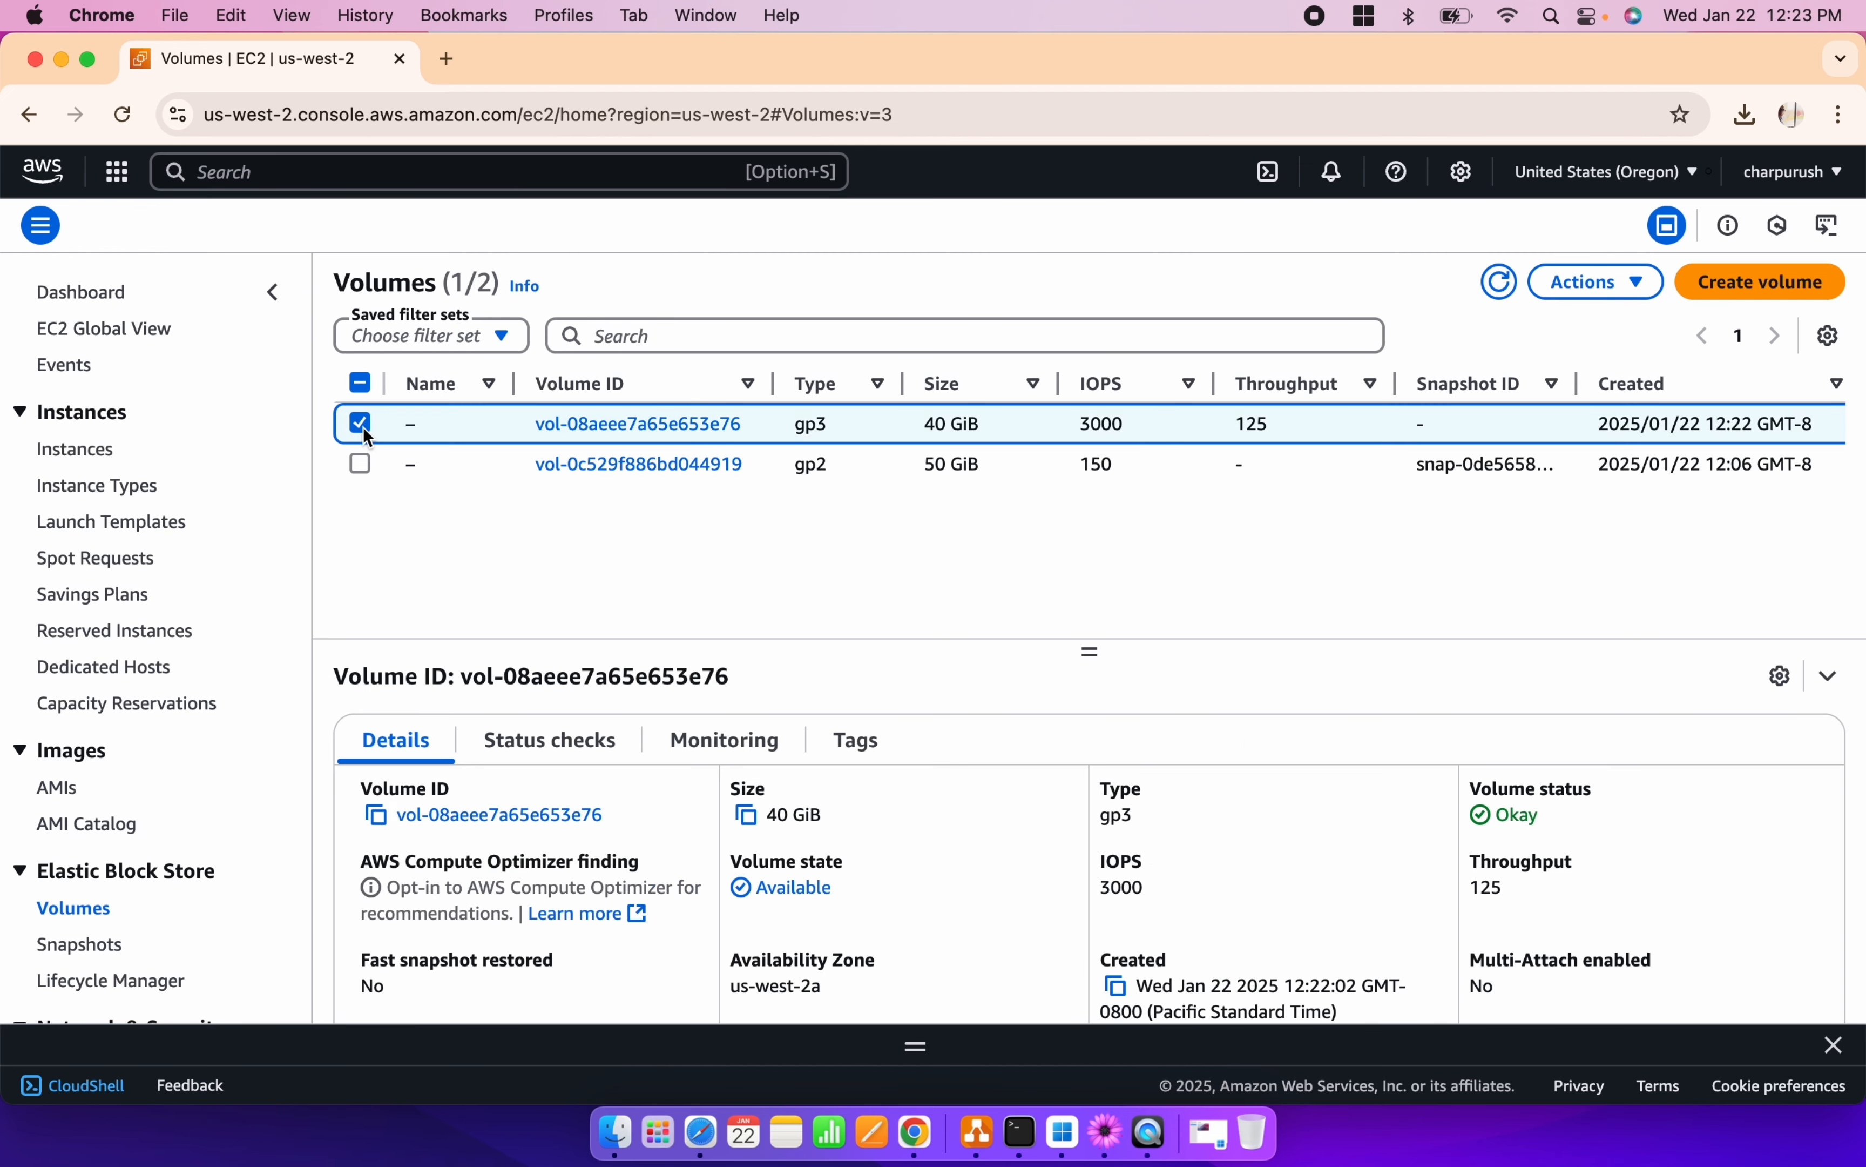
left_click(1641, 292)
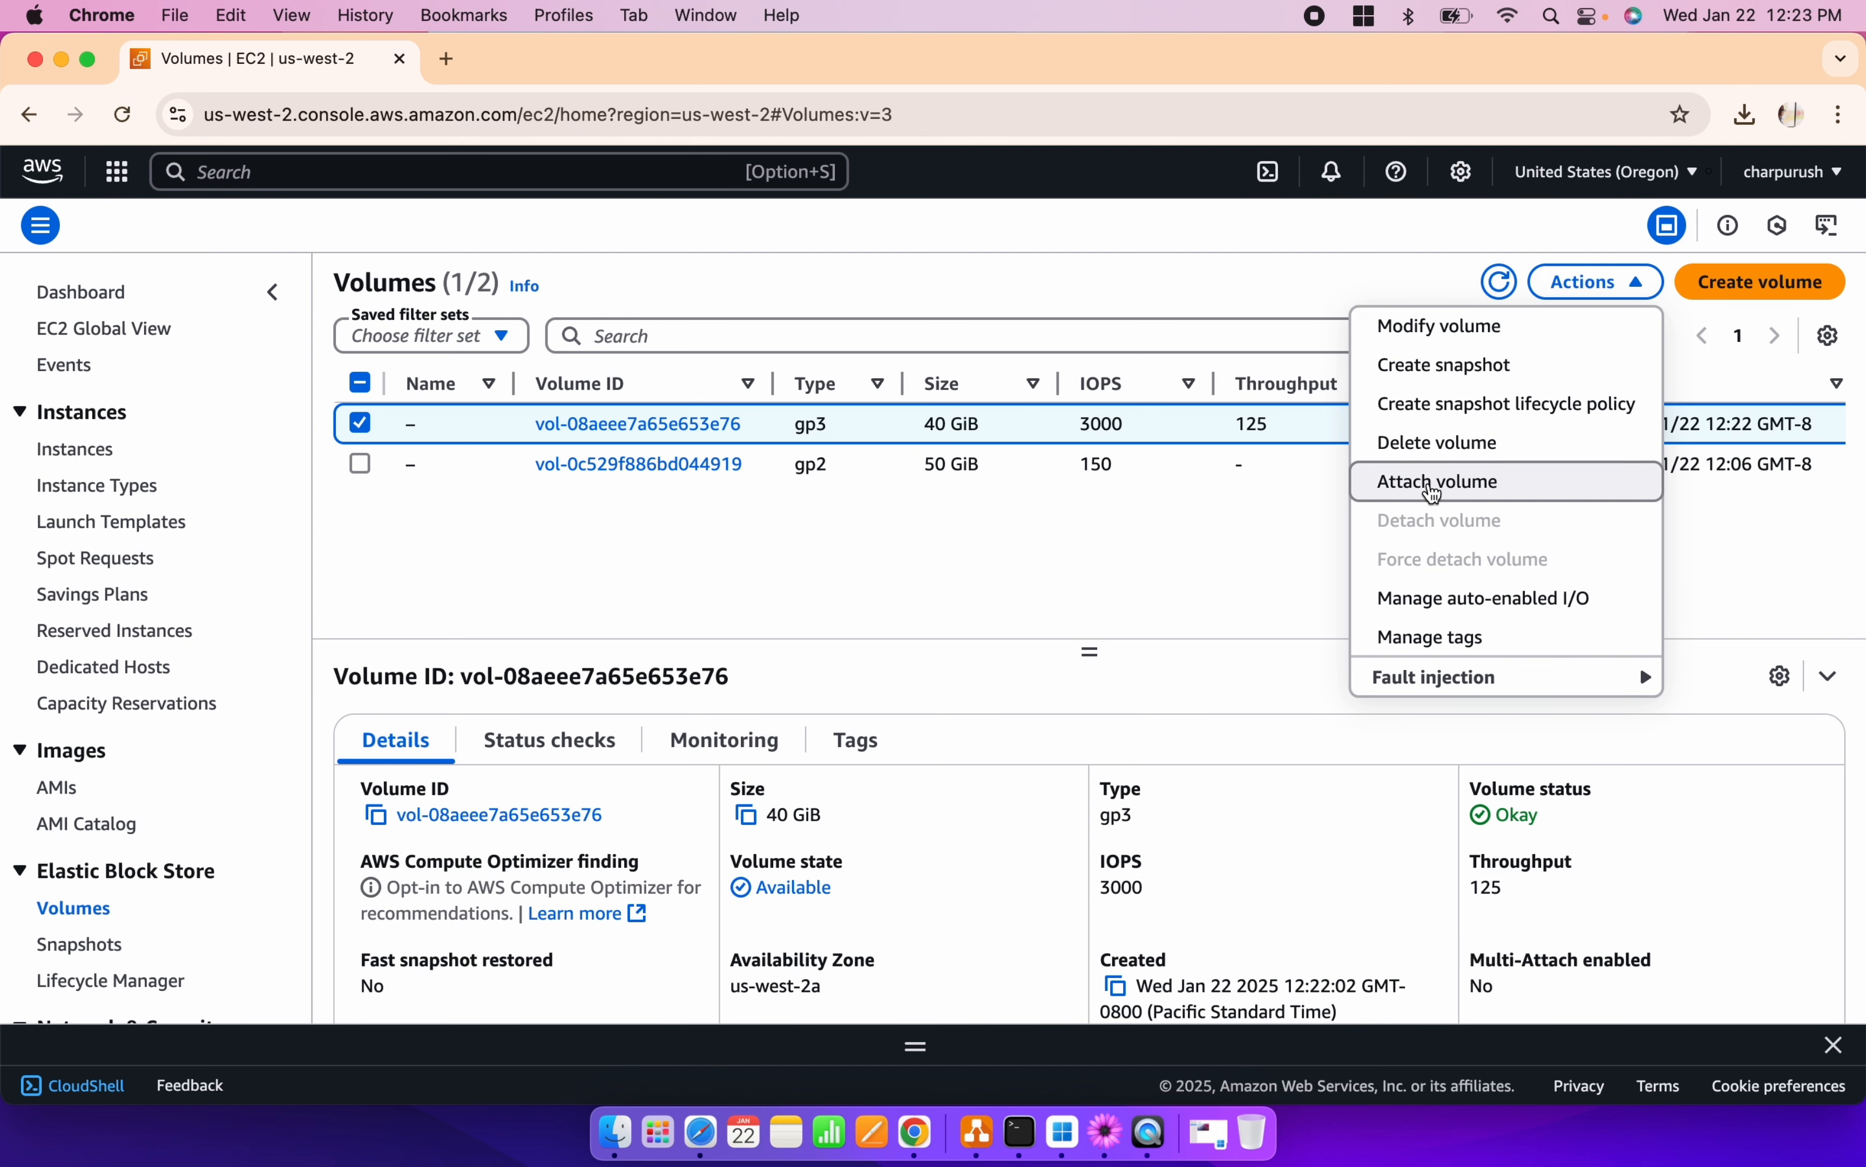
left_click(1465, 487)
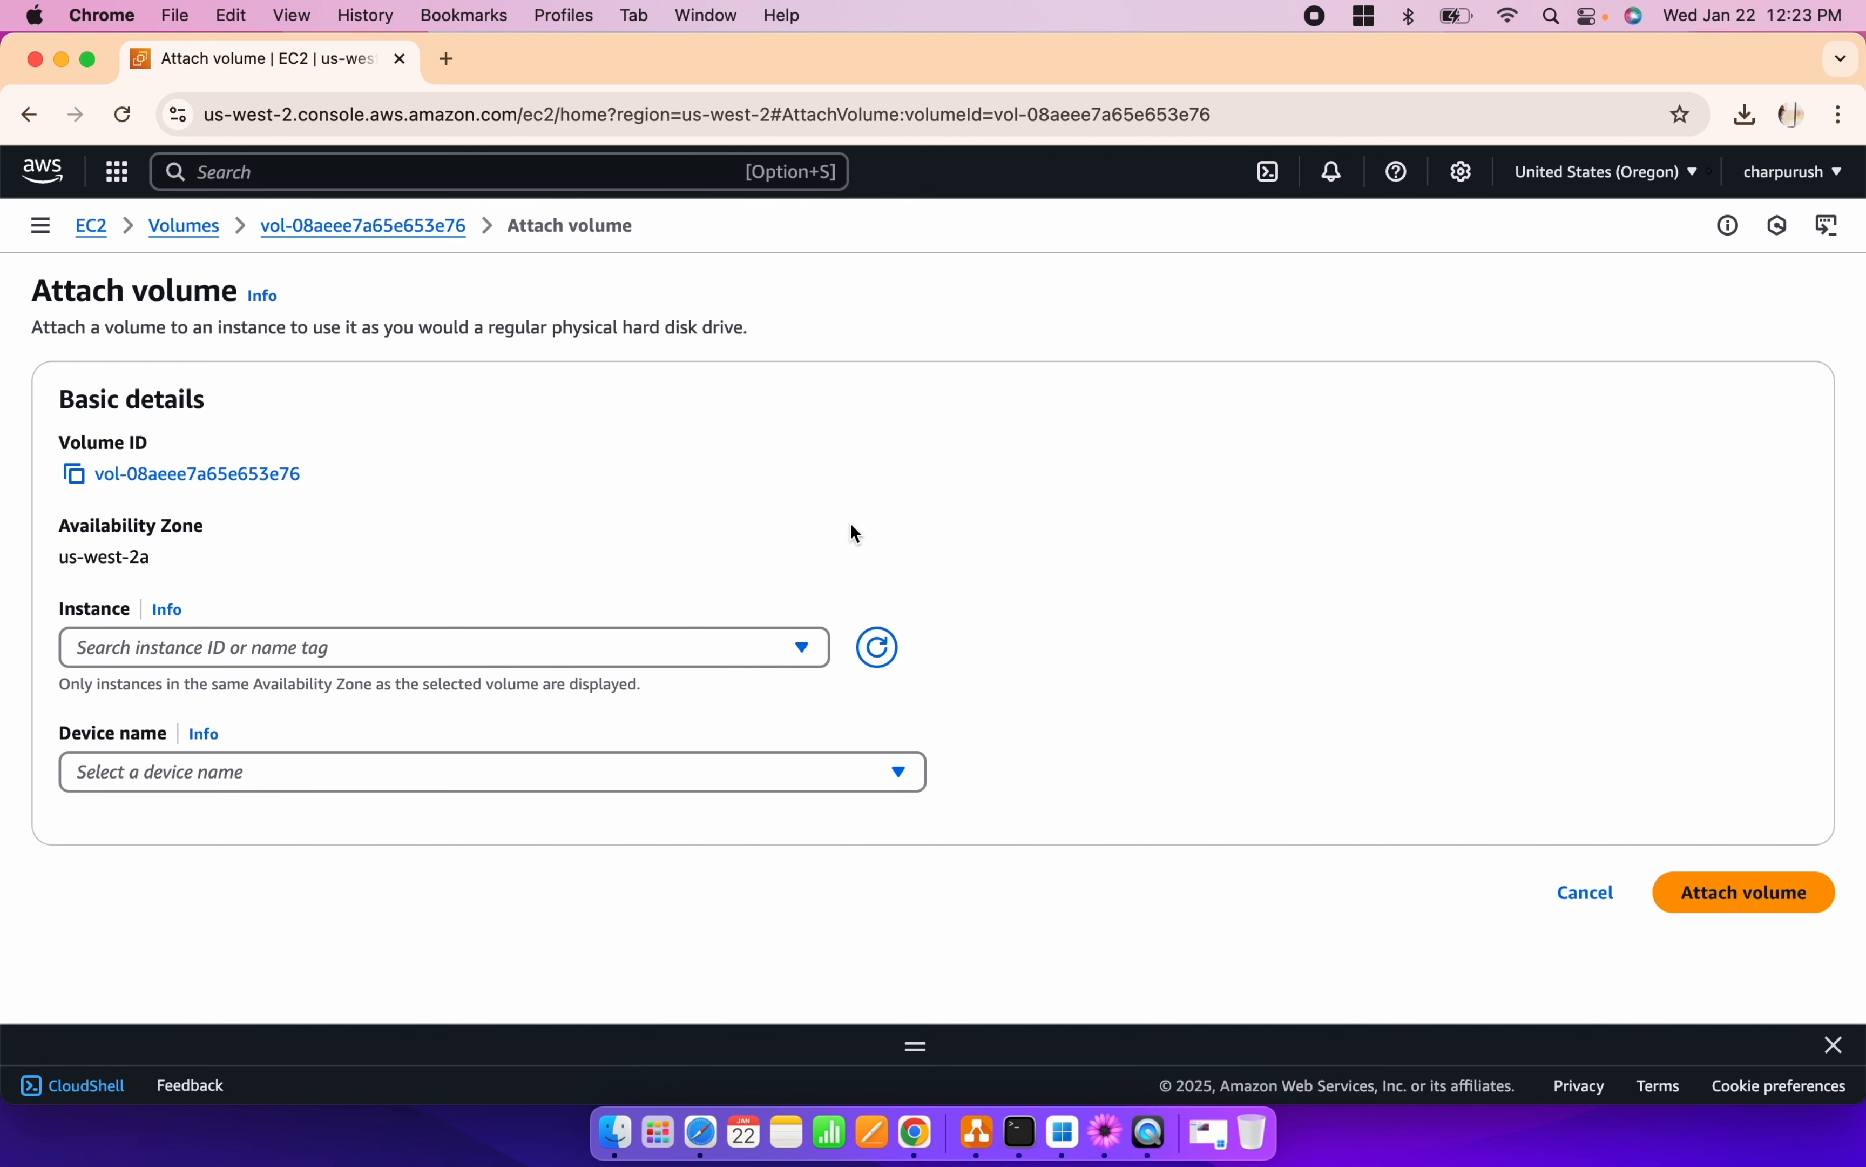
scroll(852, 529, "down", 2)
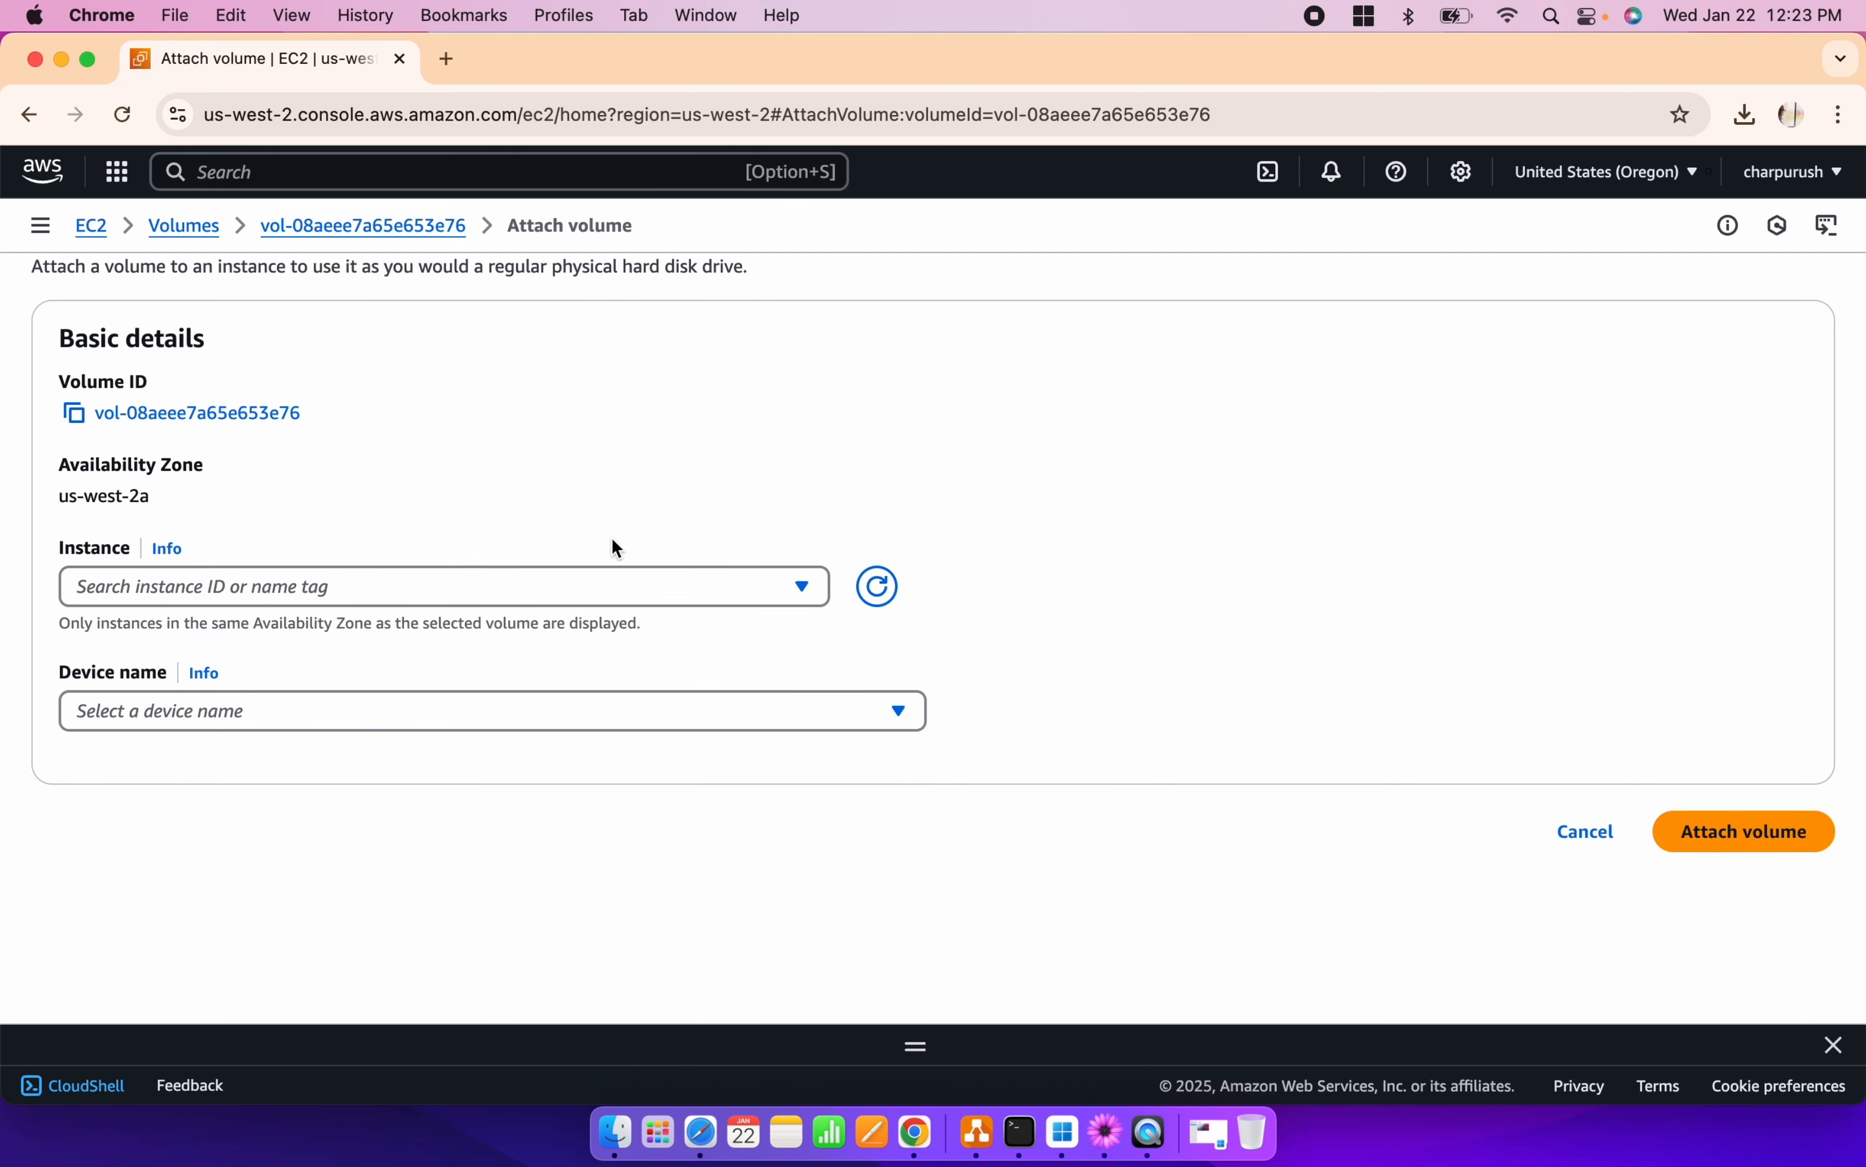
left_click(803, 599)
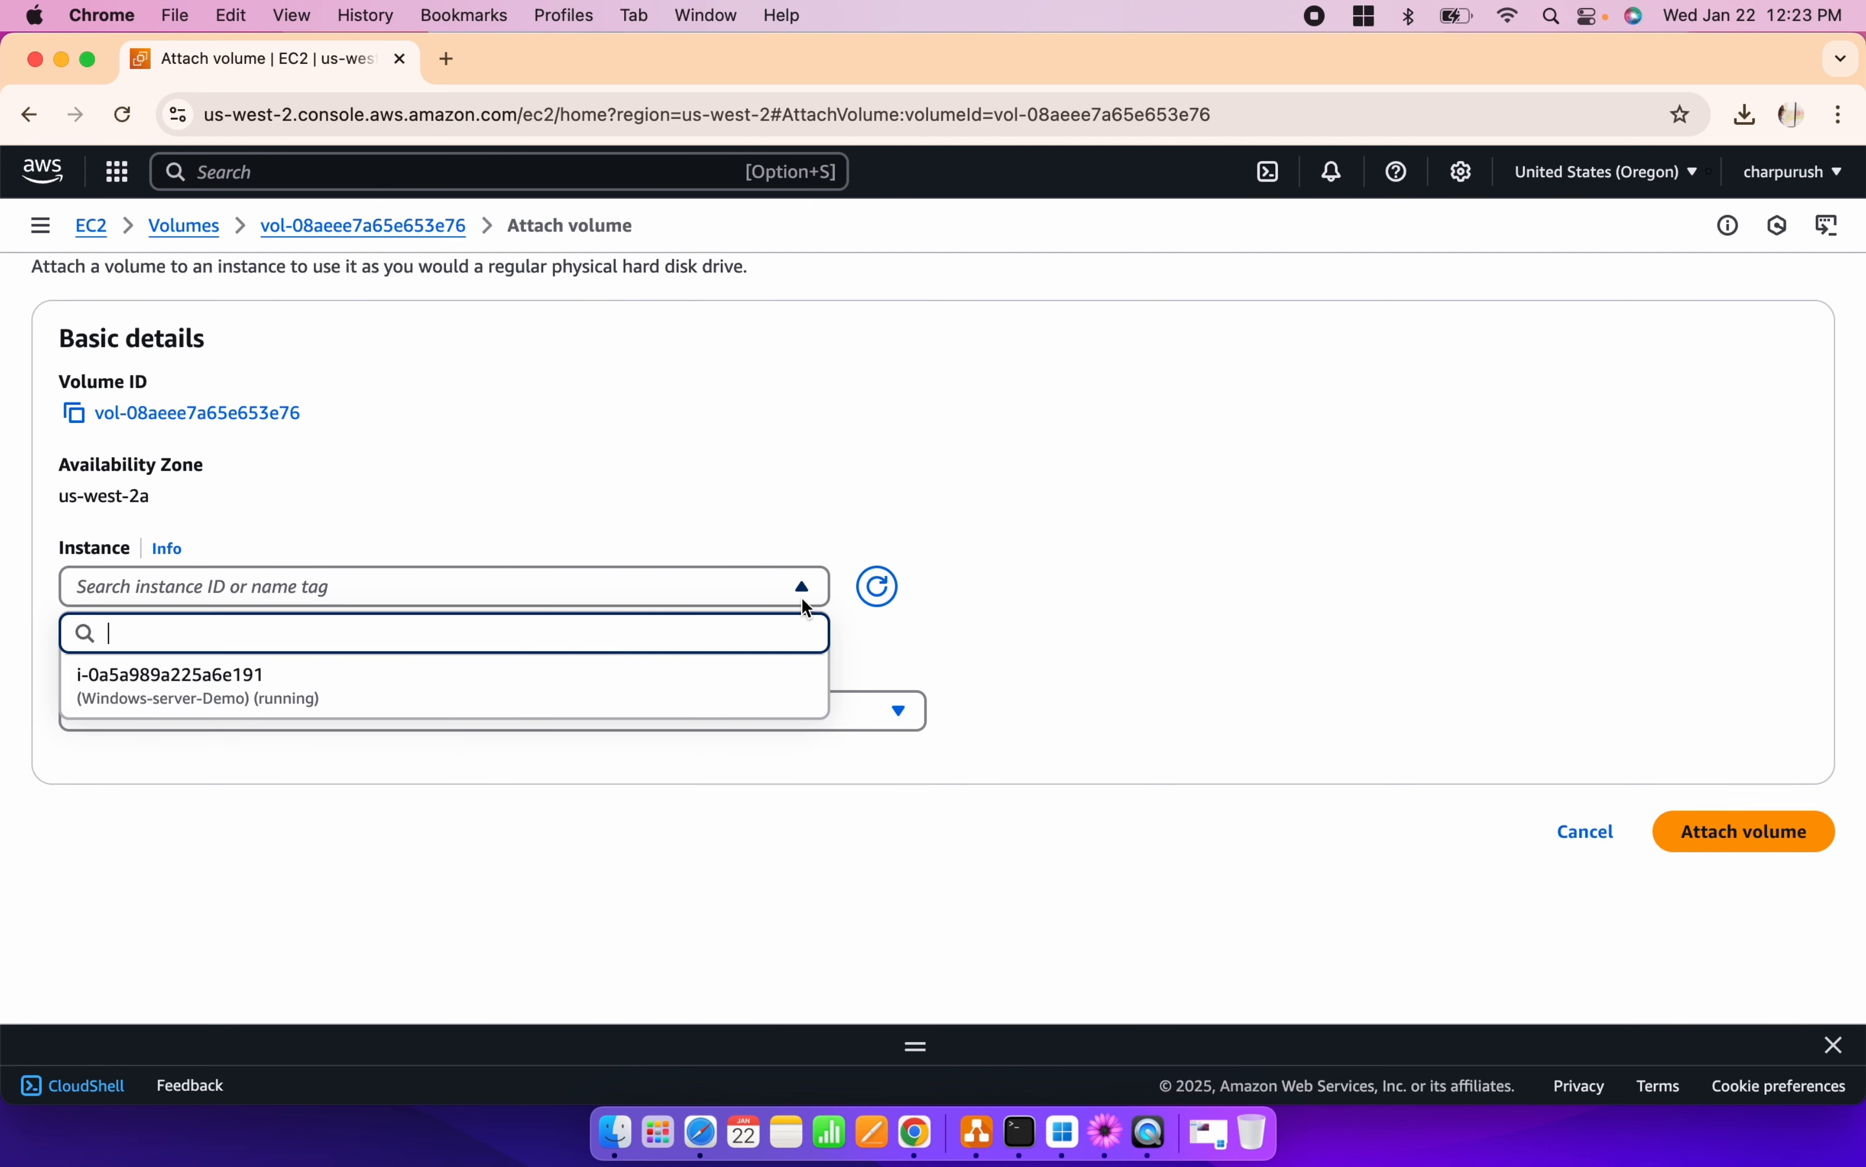
left_click(315, 708)
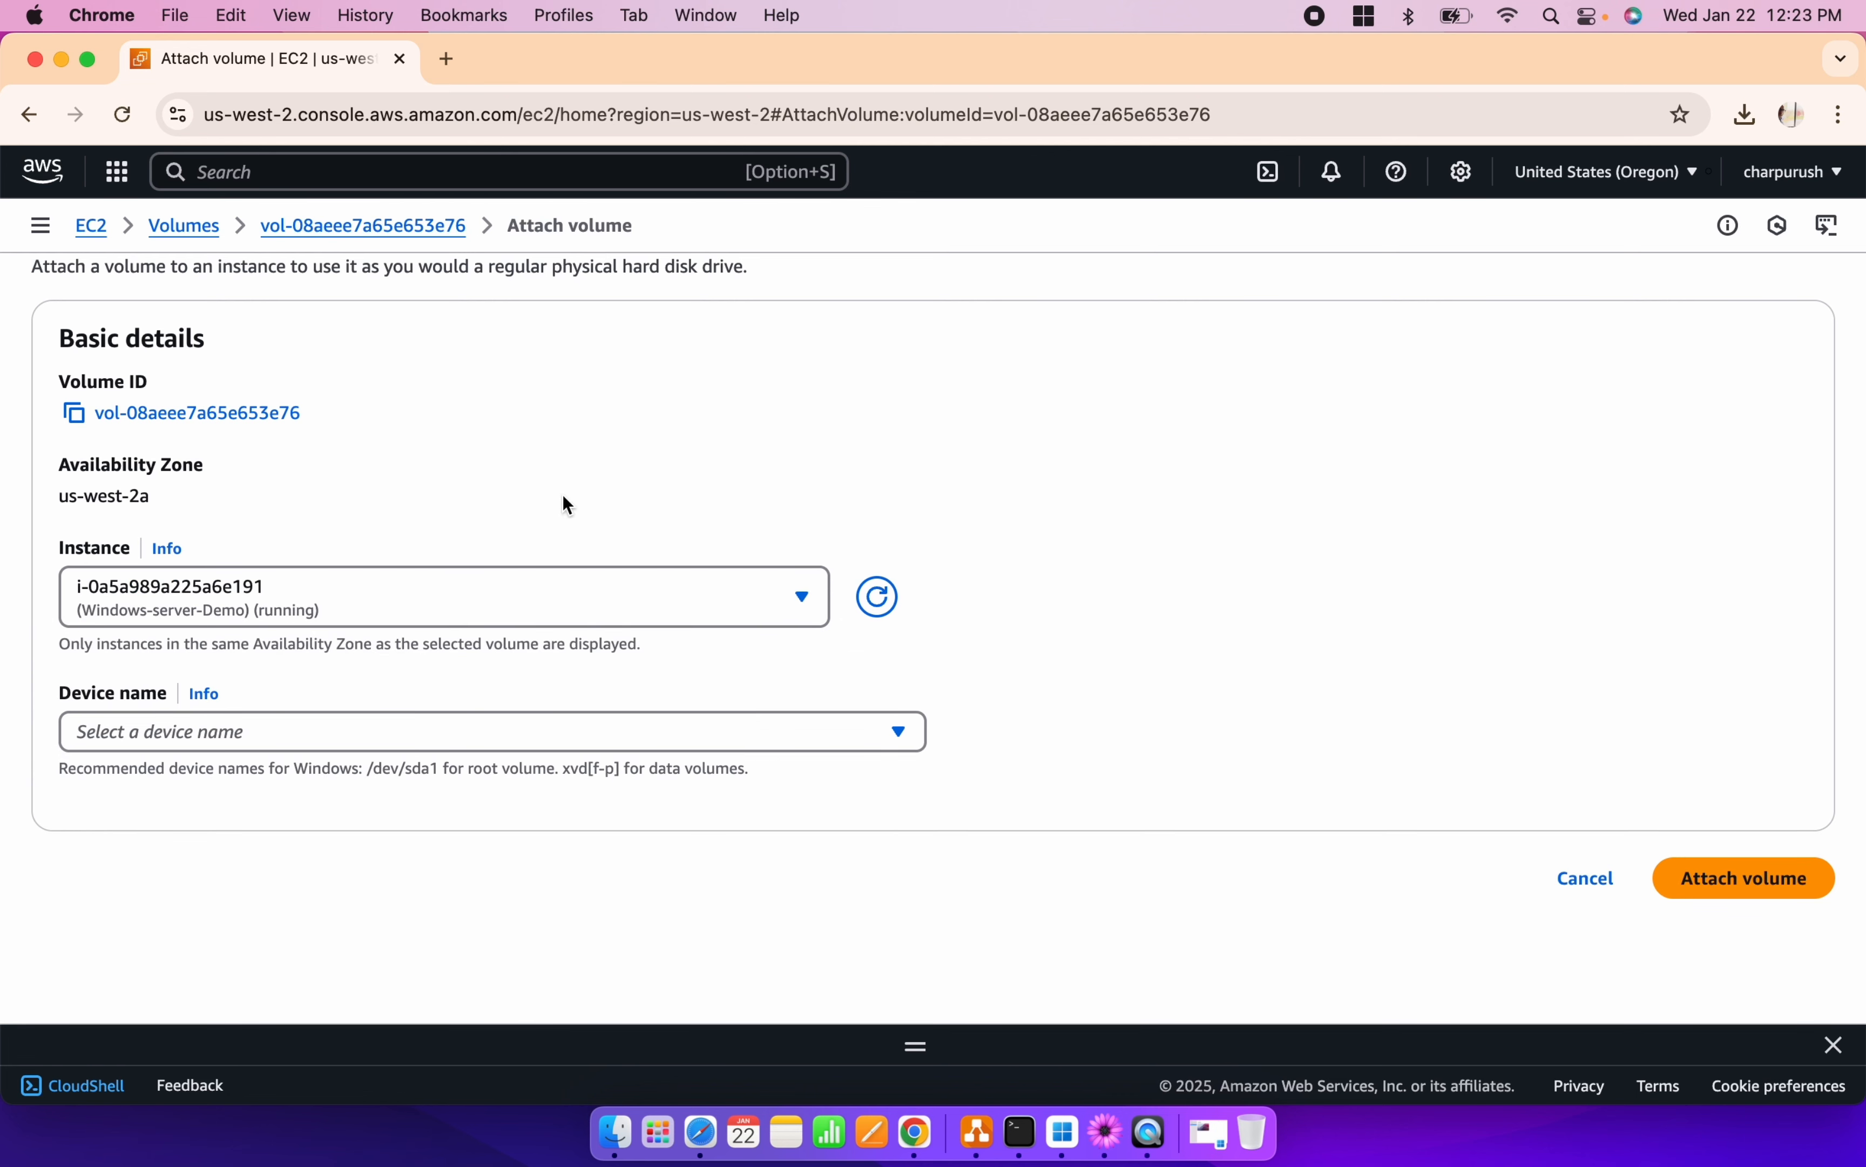
- Choose xvdb from the recommended data volume device names and attach the volume
scroll(687, 467, "down", 3)
left_click(875, 614)
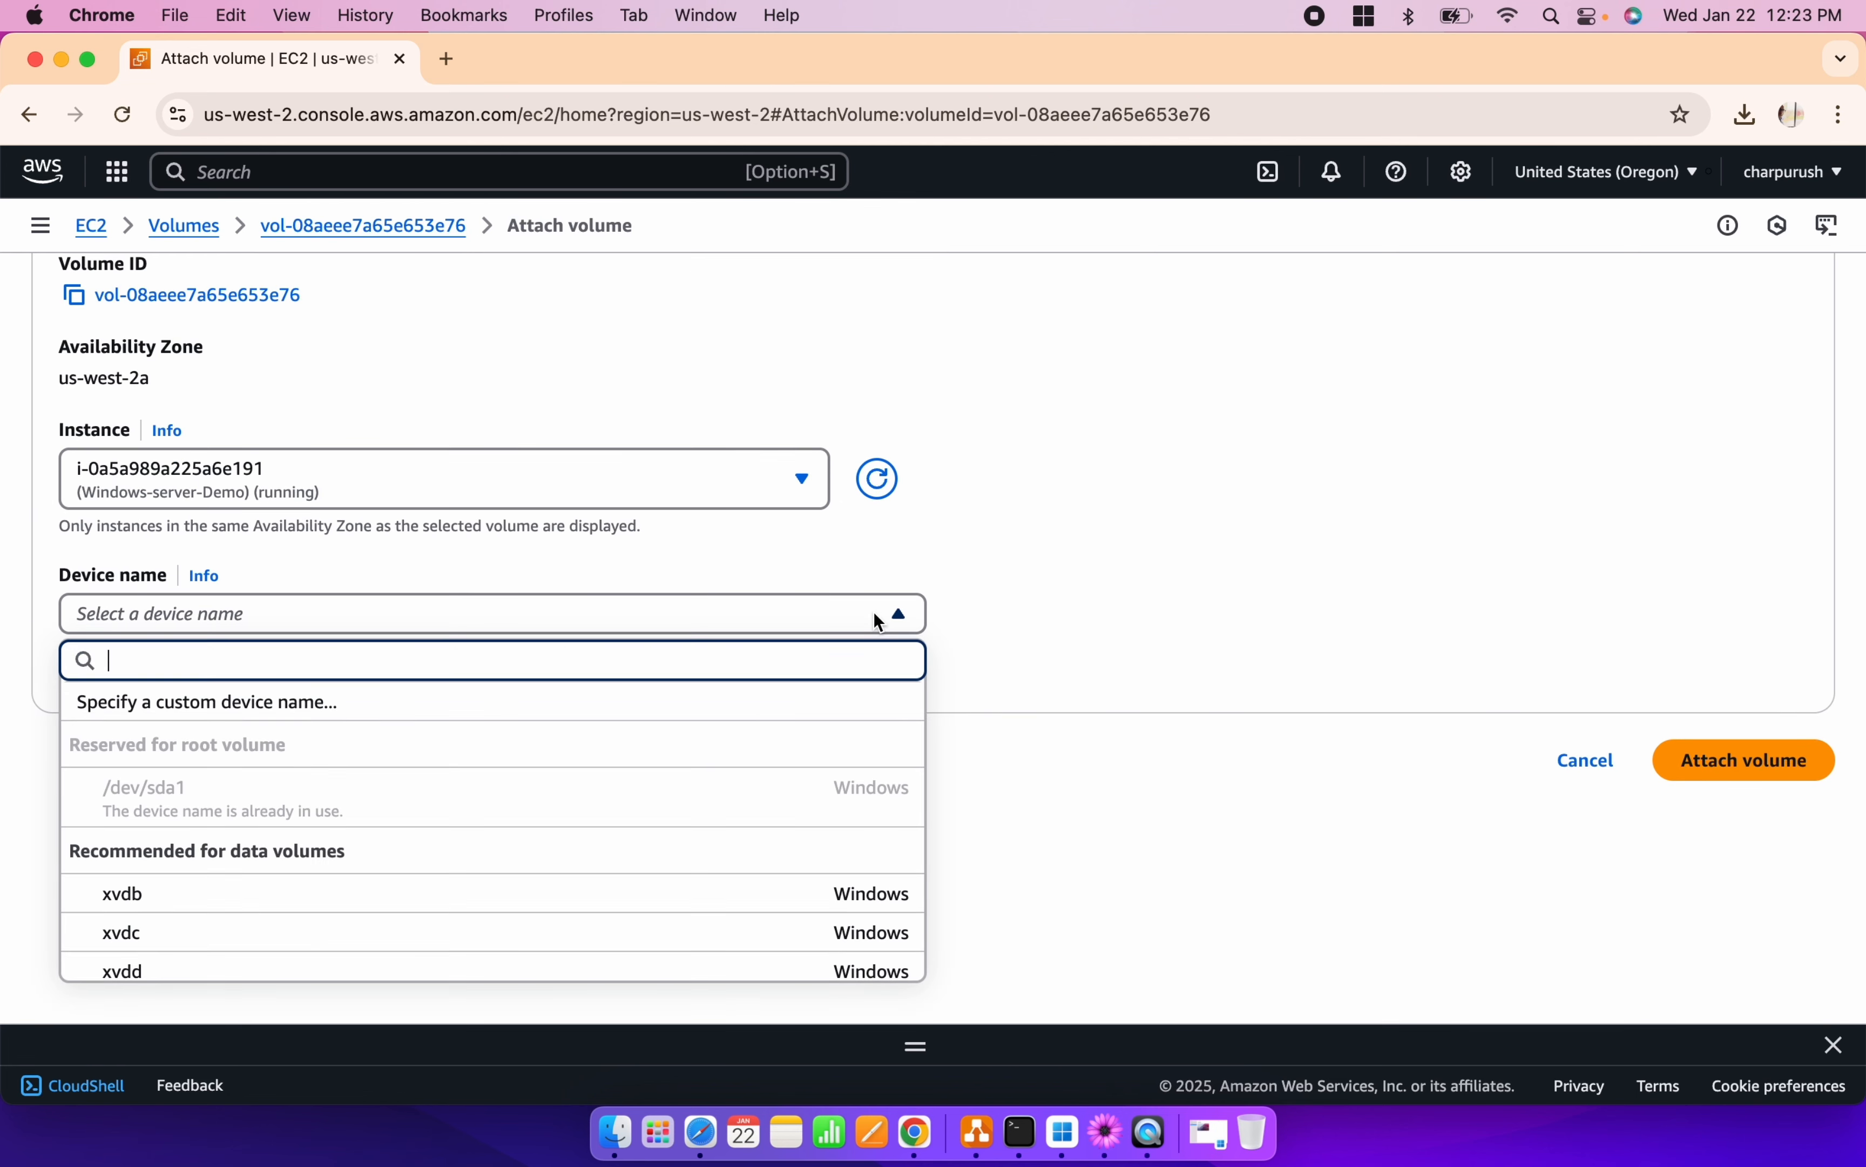
scroll(1050, 537, "down", 3)
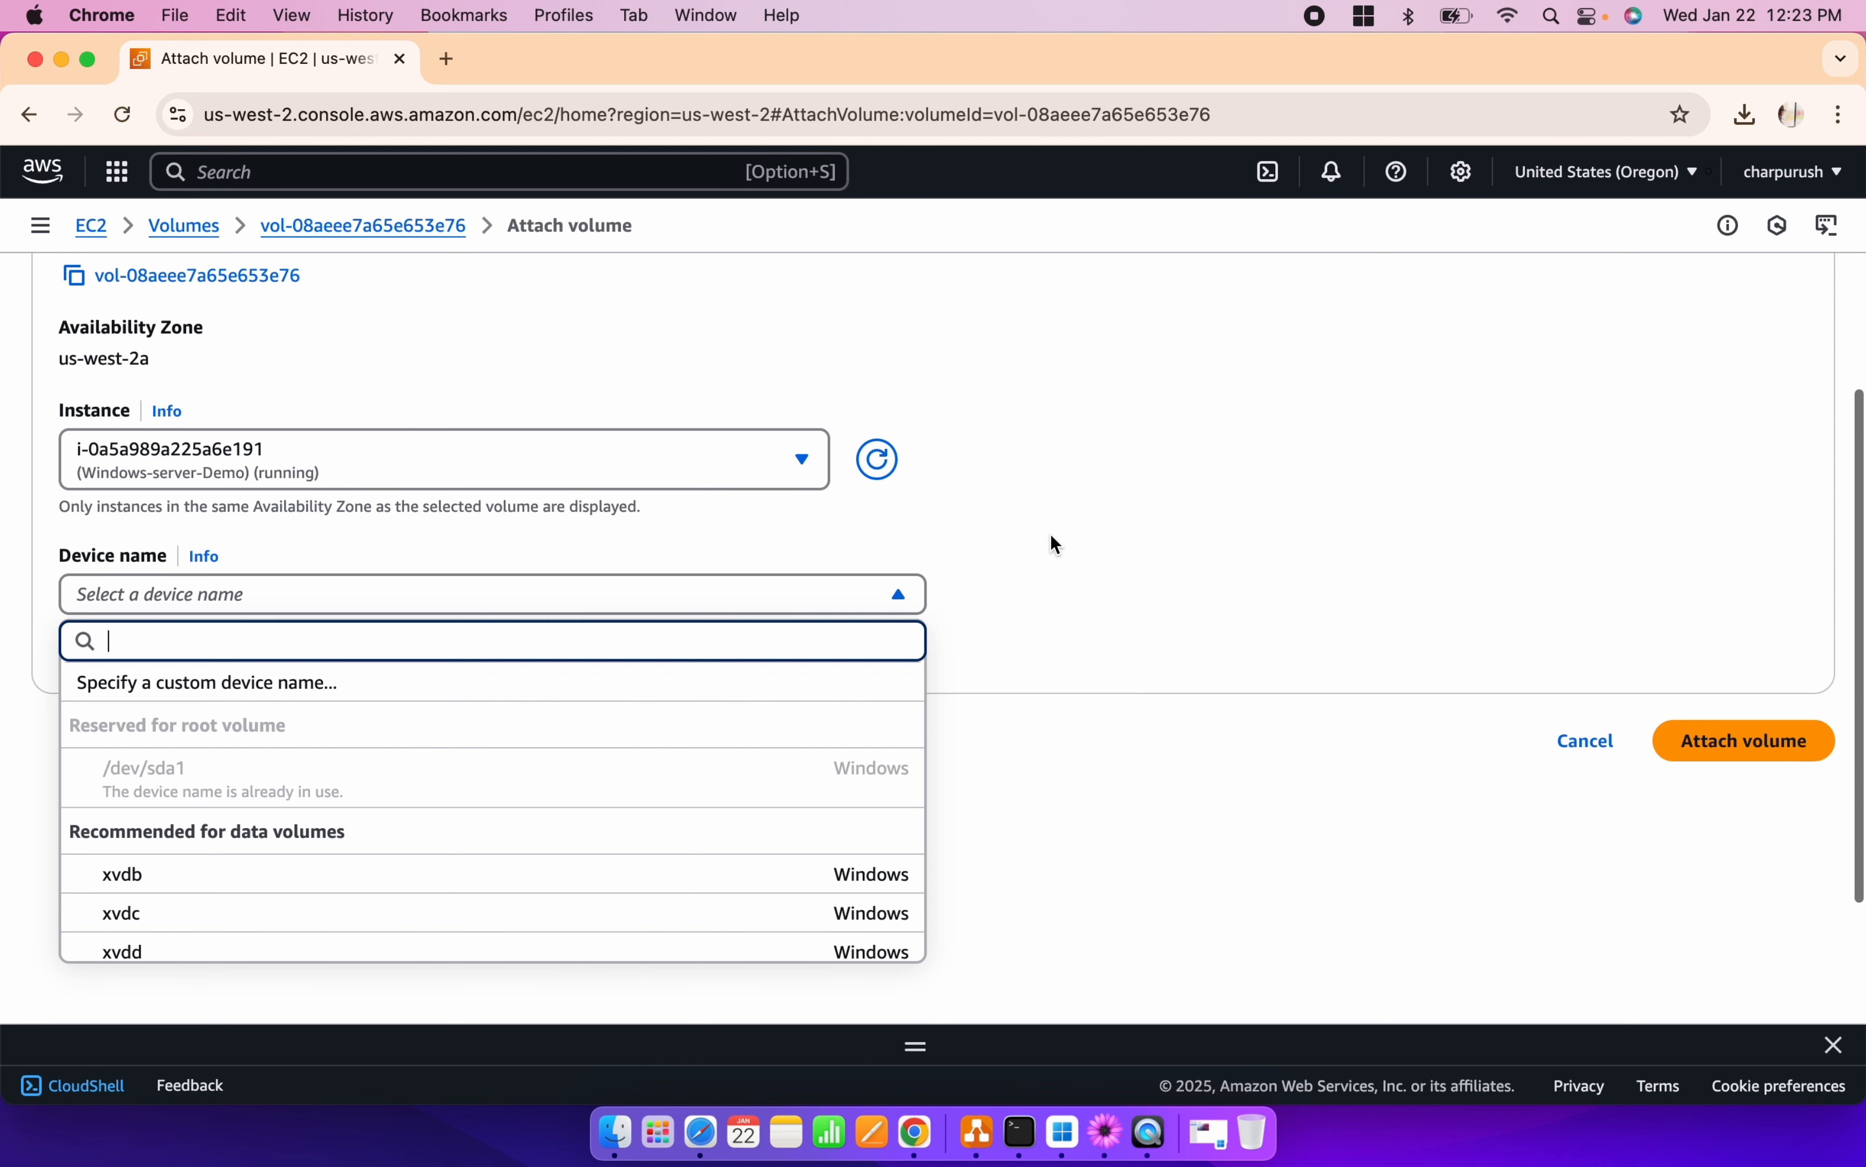
scroll(663, 657, "down", 1)
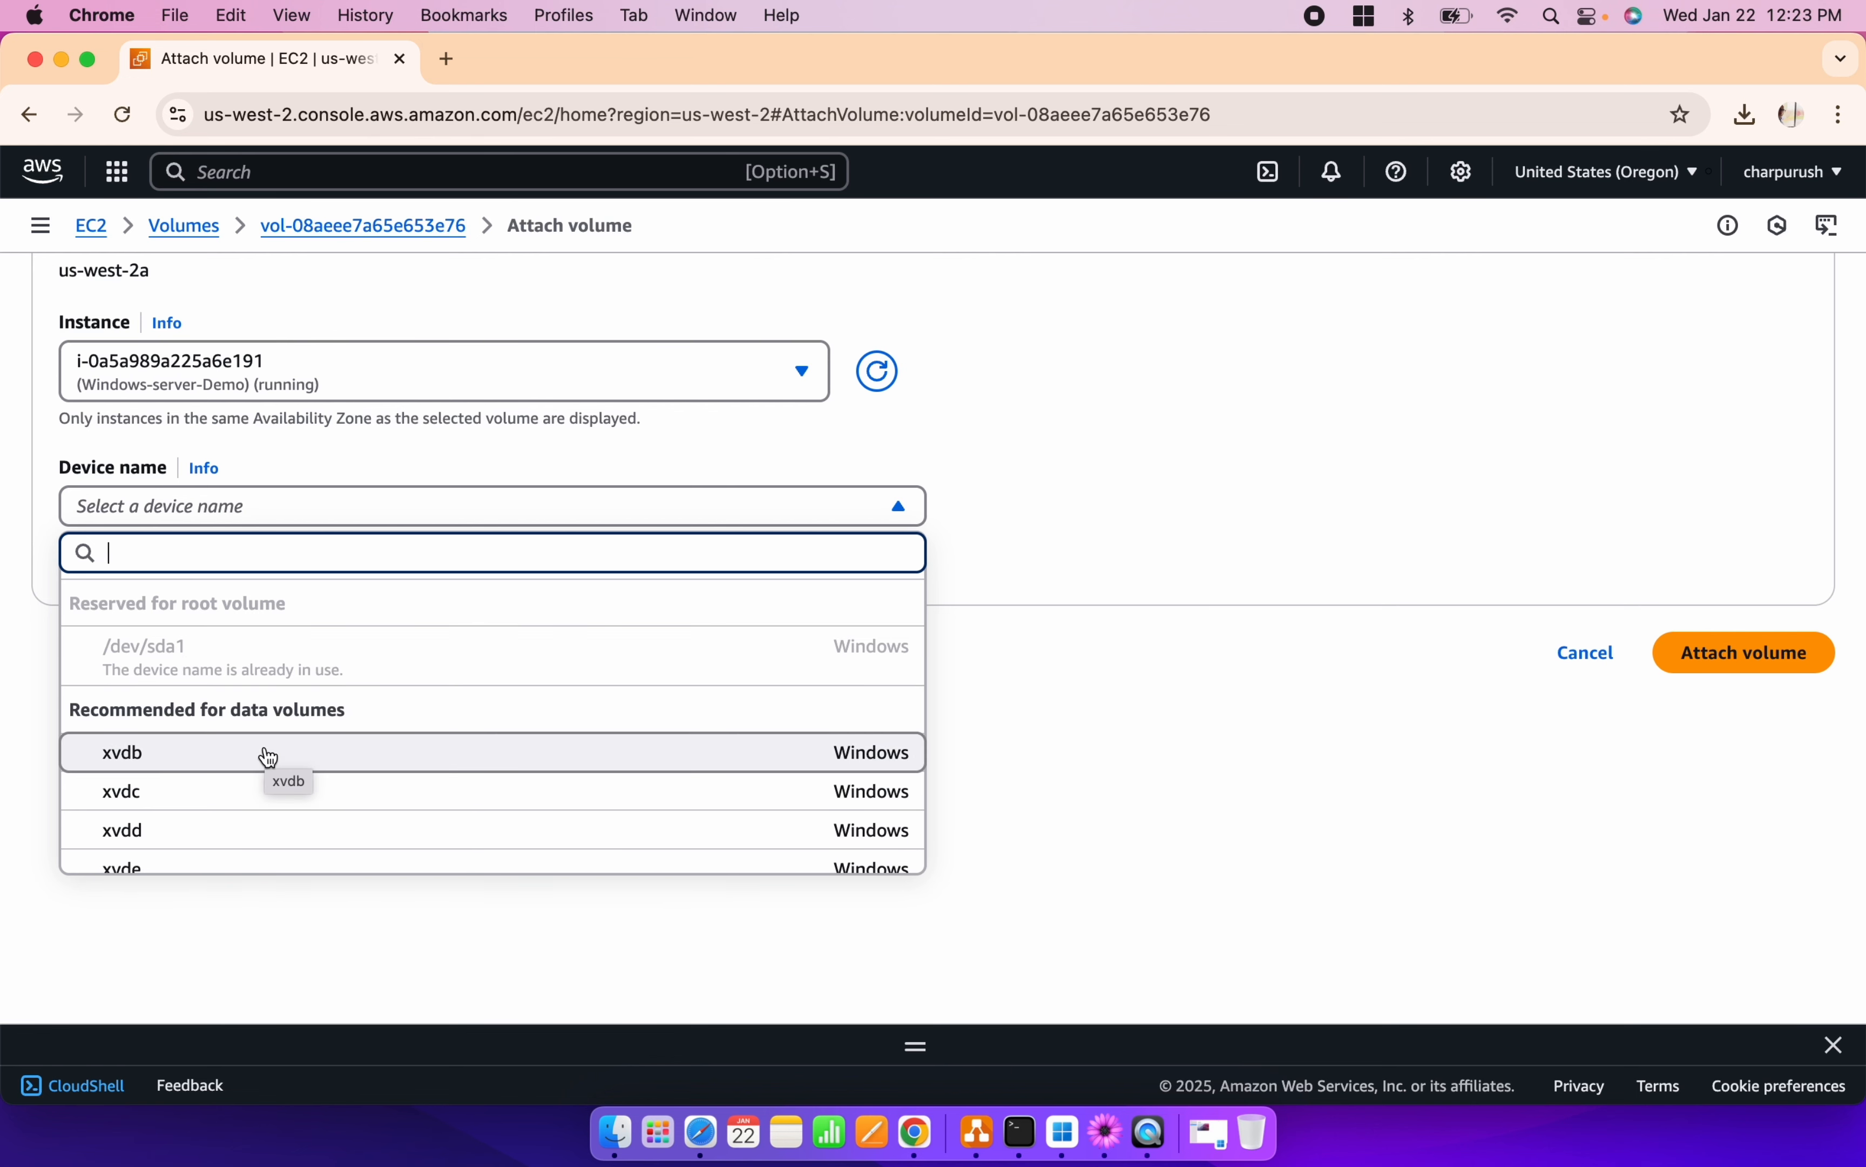
scroll(270, 759, "down", 3)
scroll(271, 783, "down", 2)
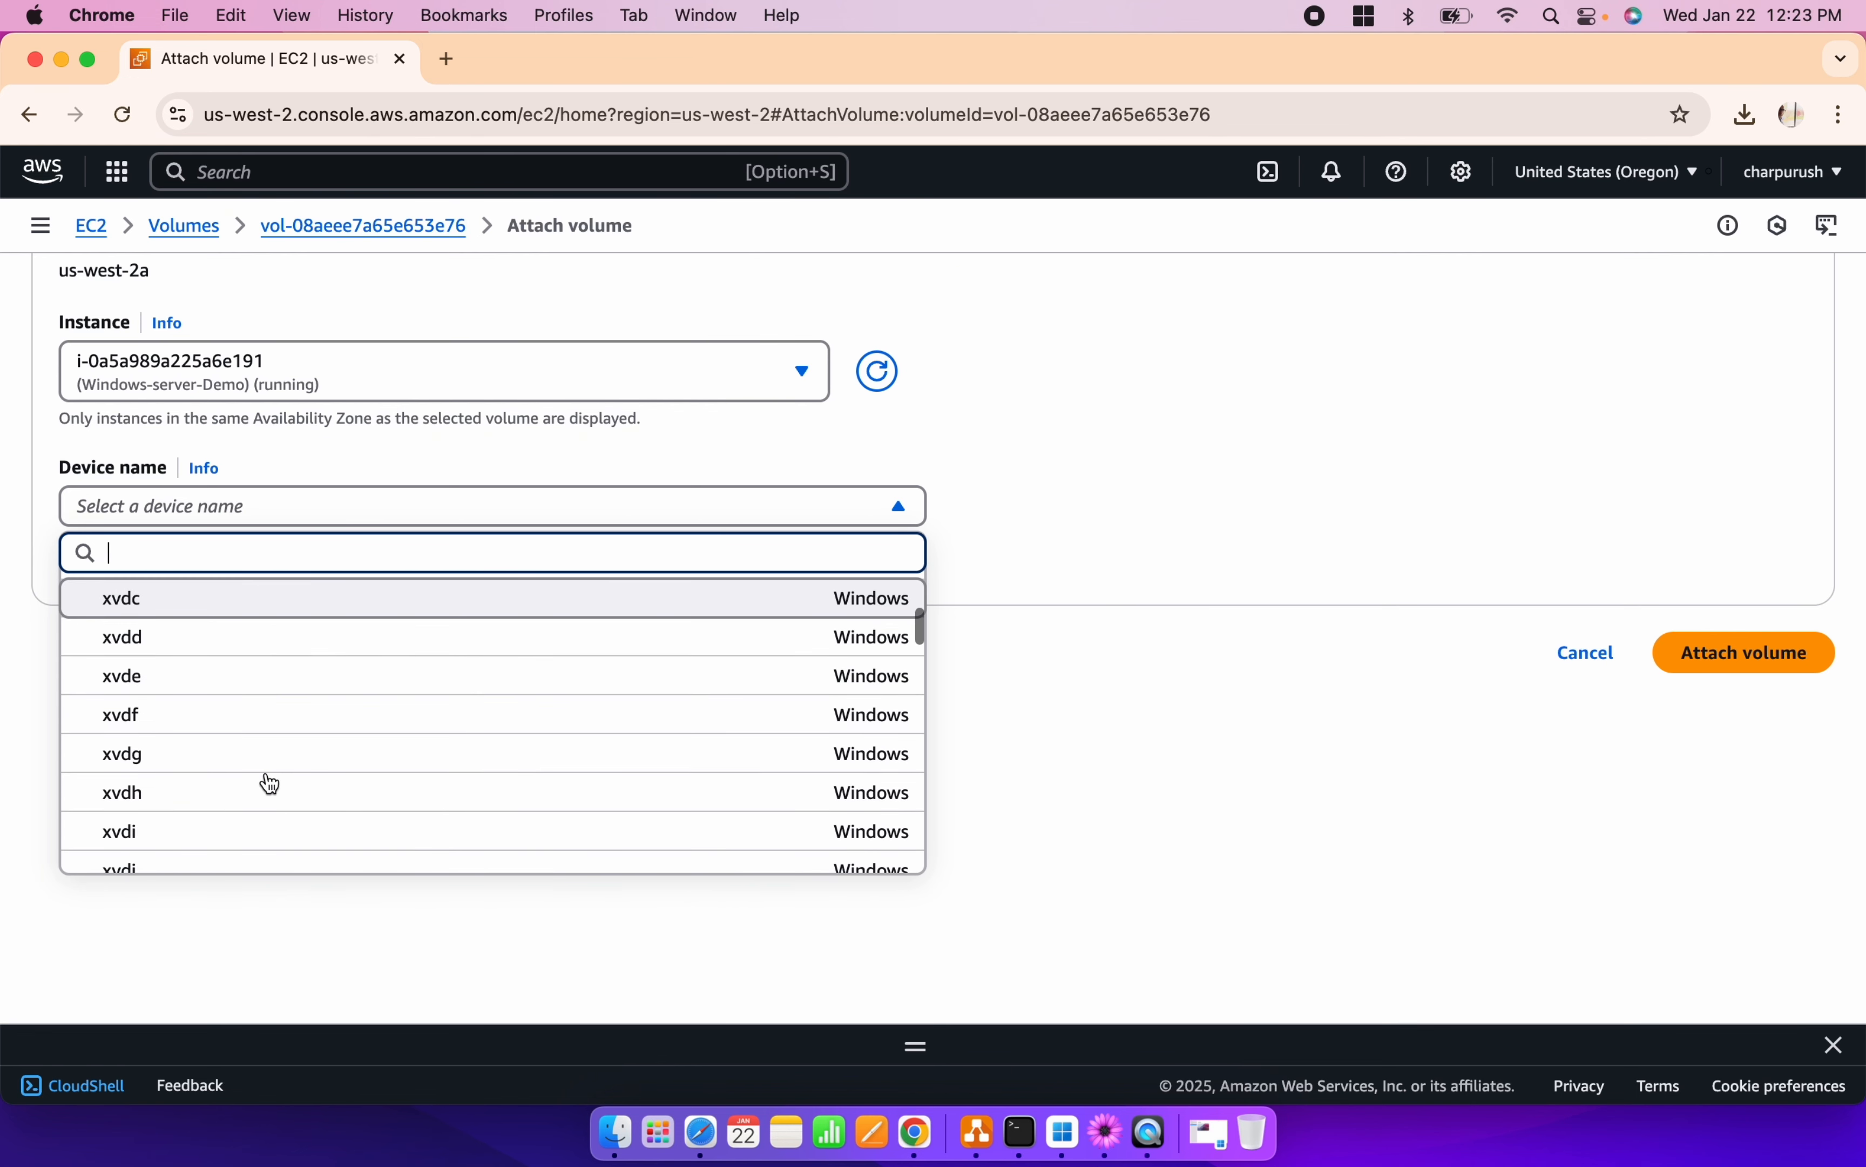
scroll(270, 783, "up", 5)
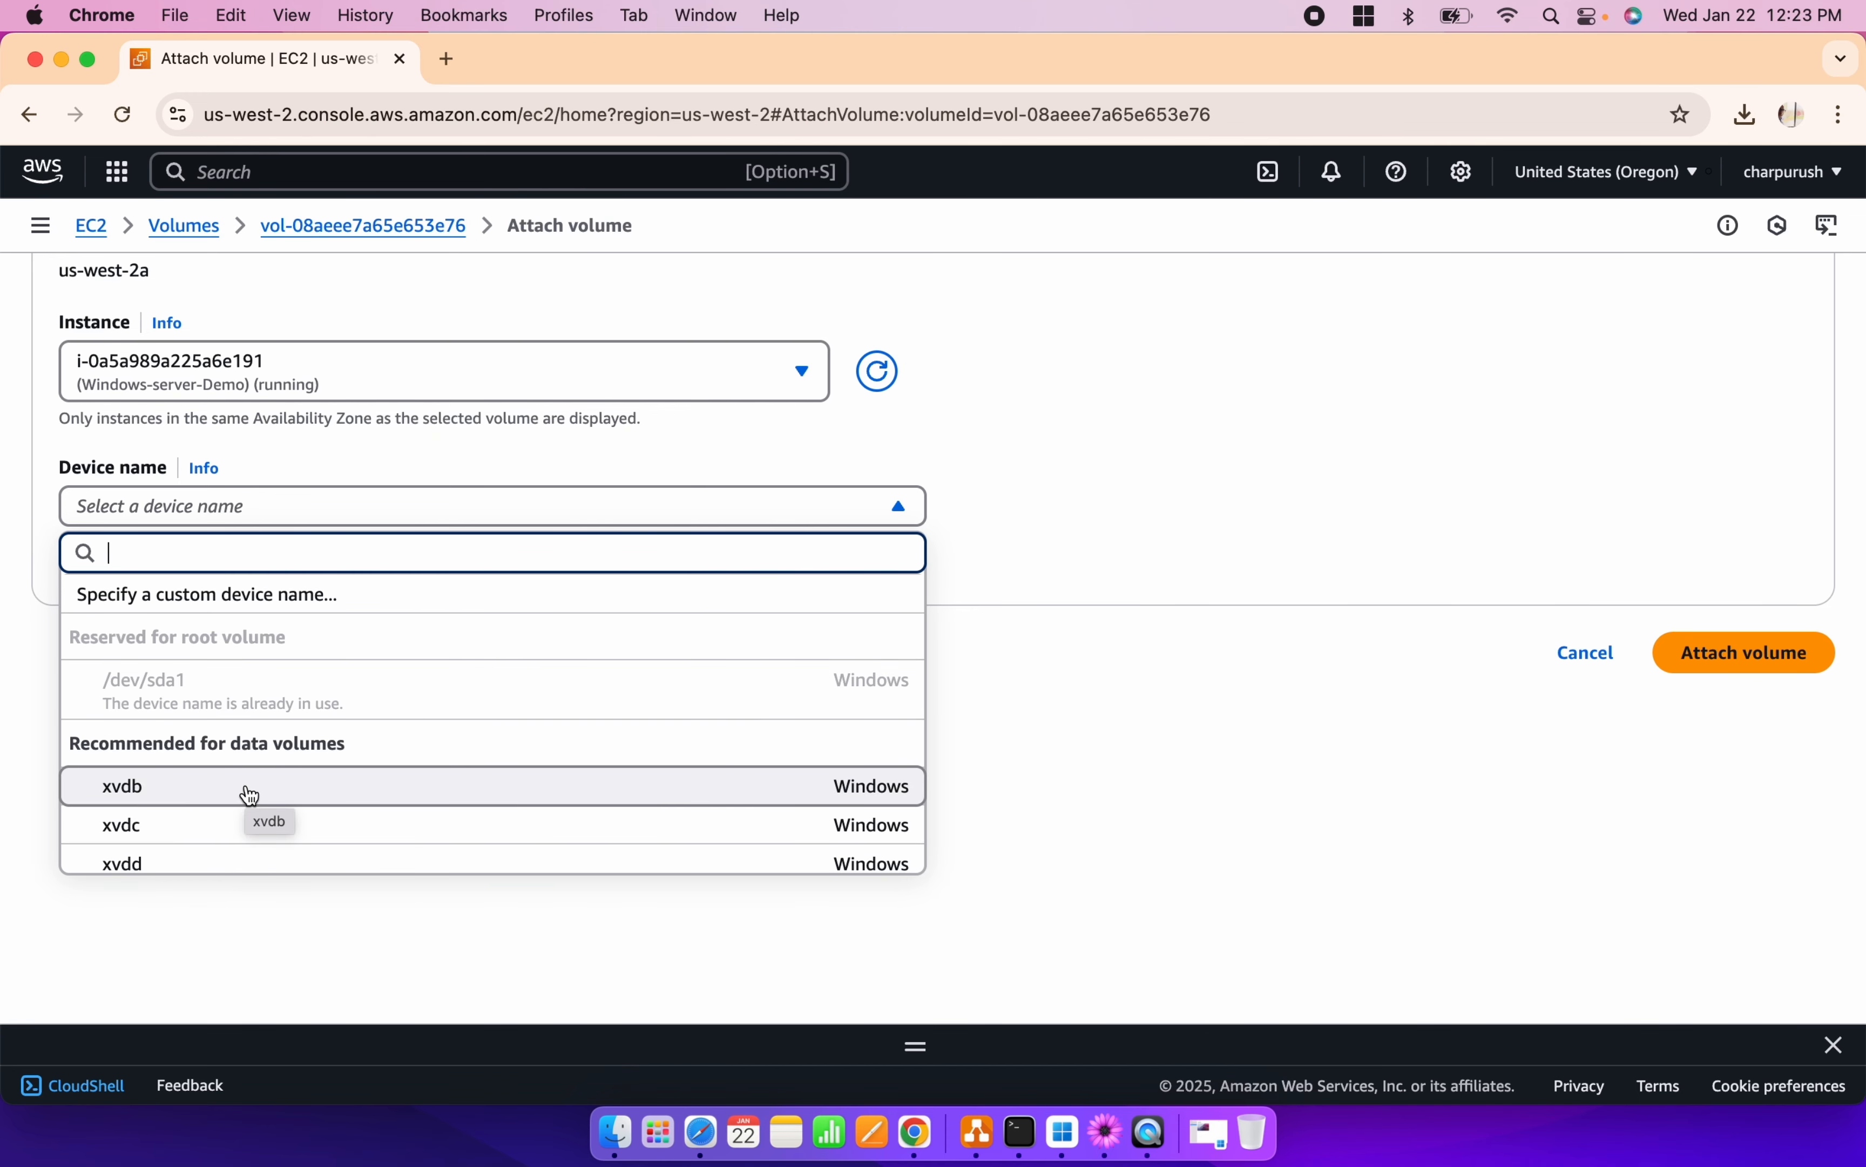
left_click(248, 788)
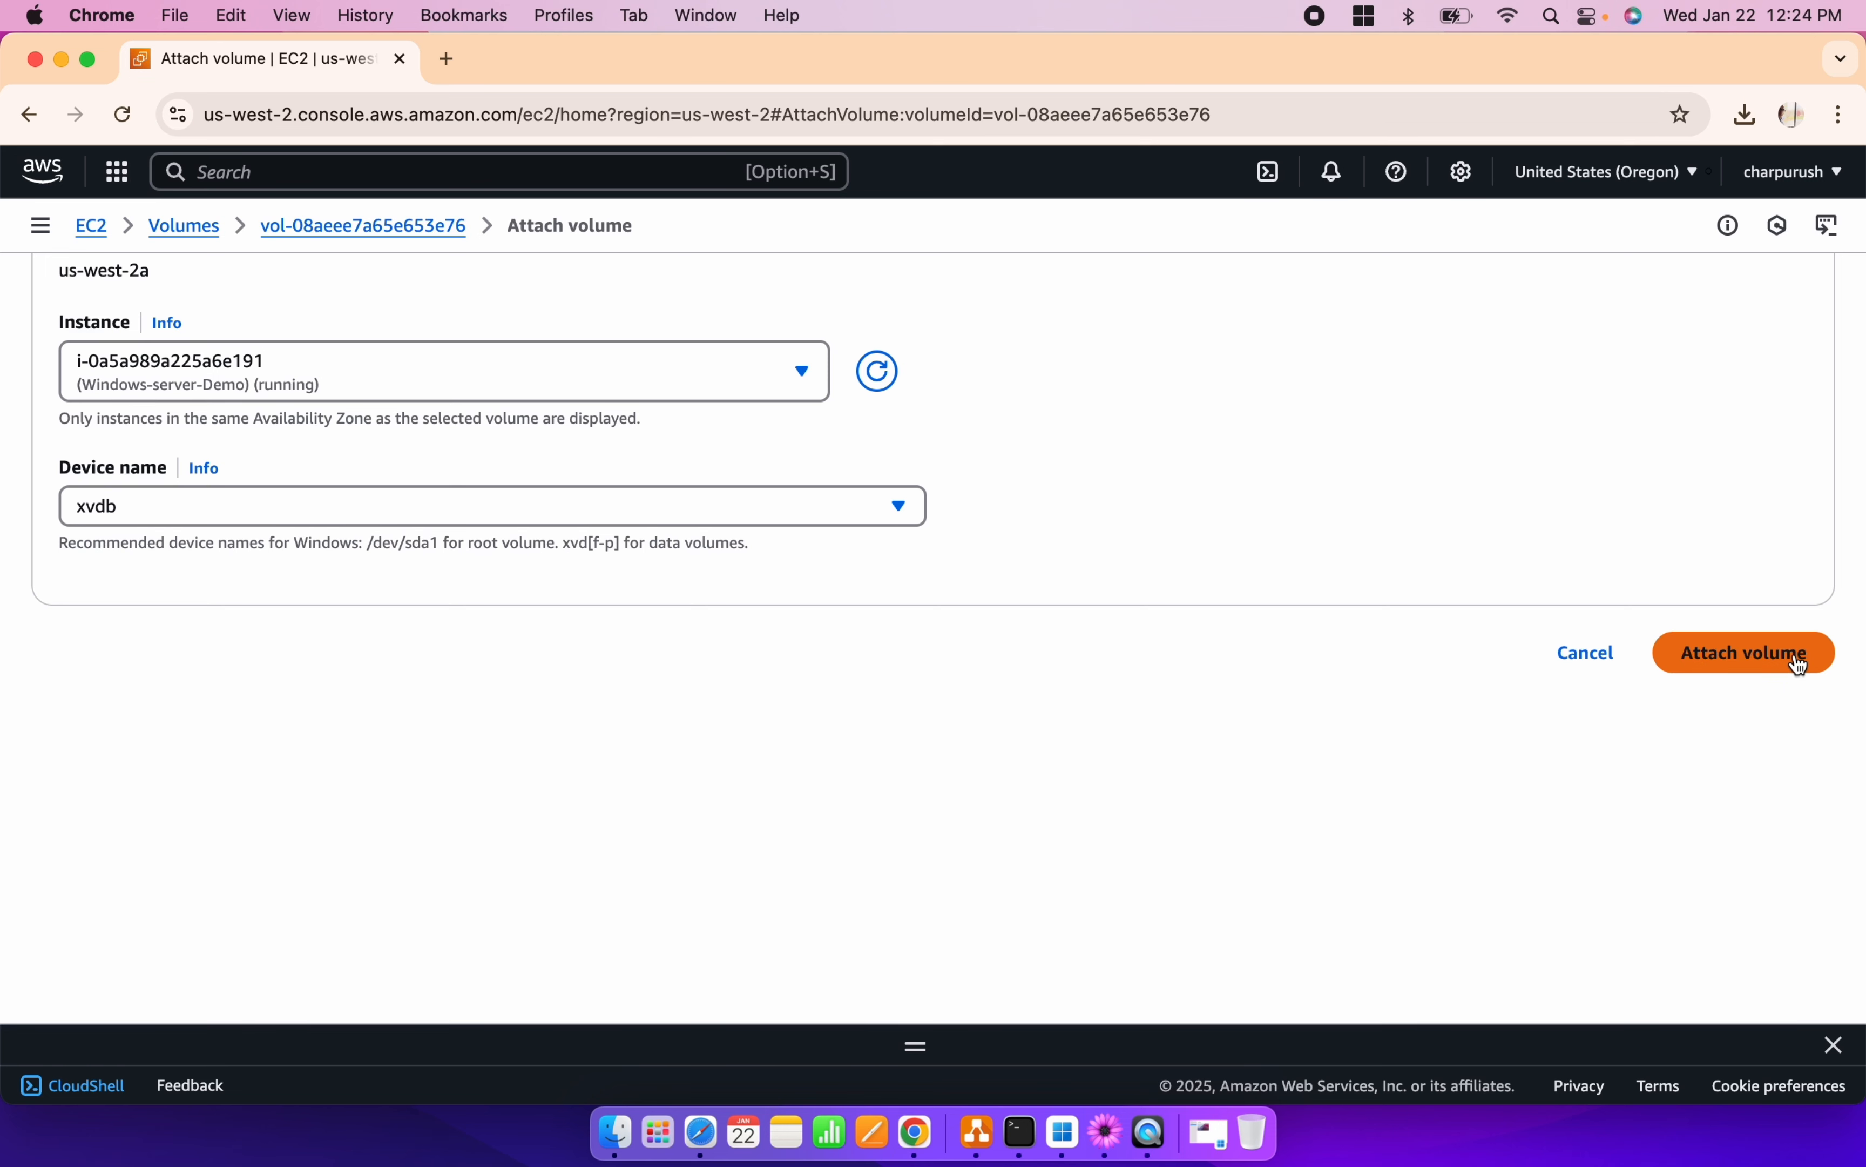
left_click(1818, 654)
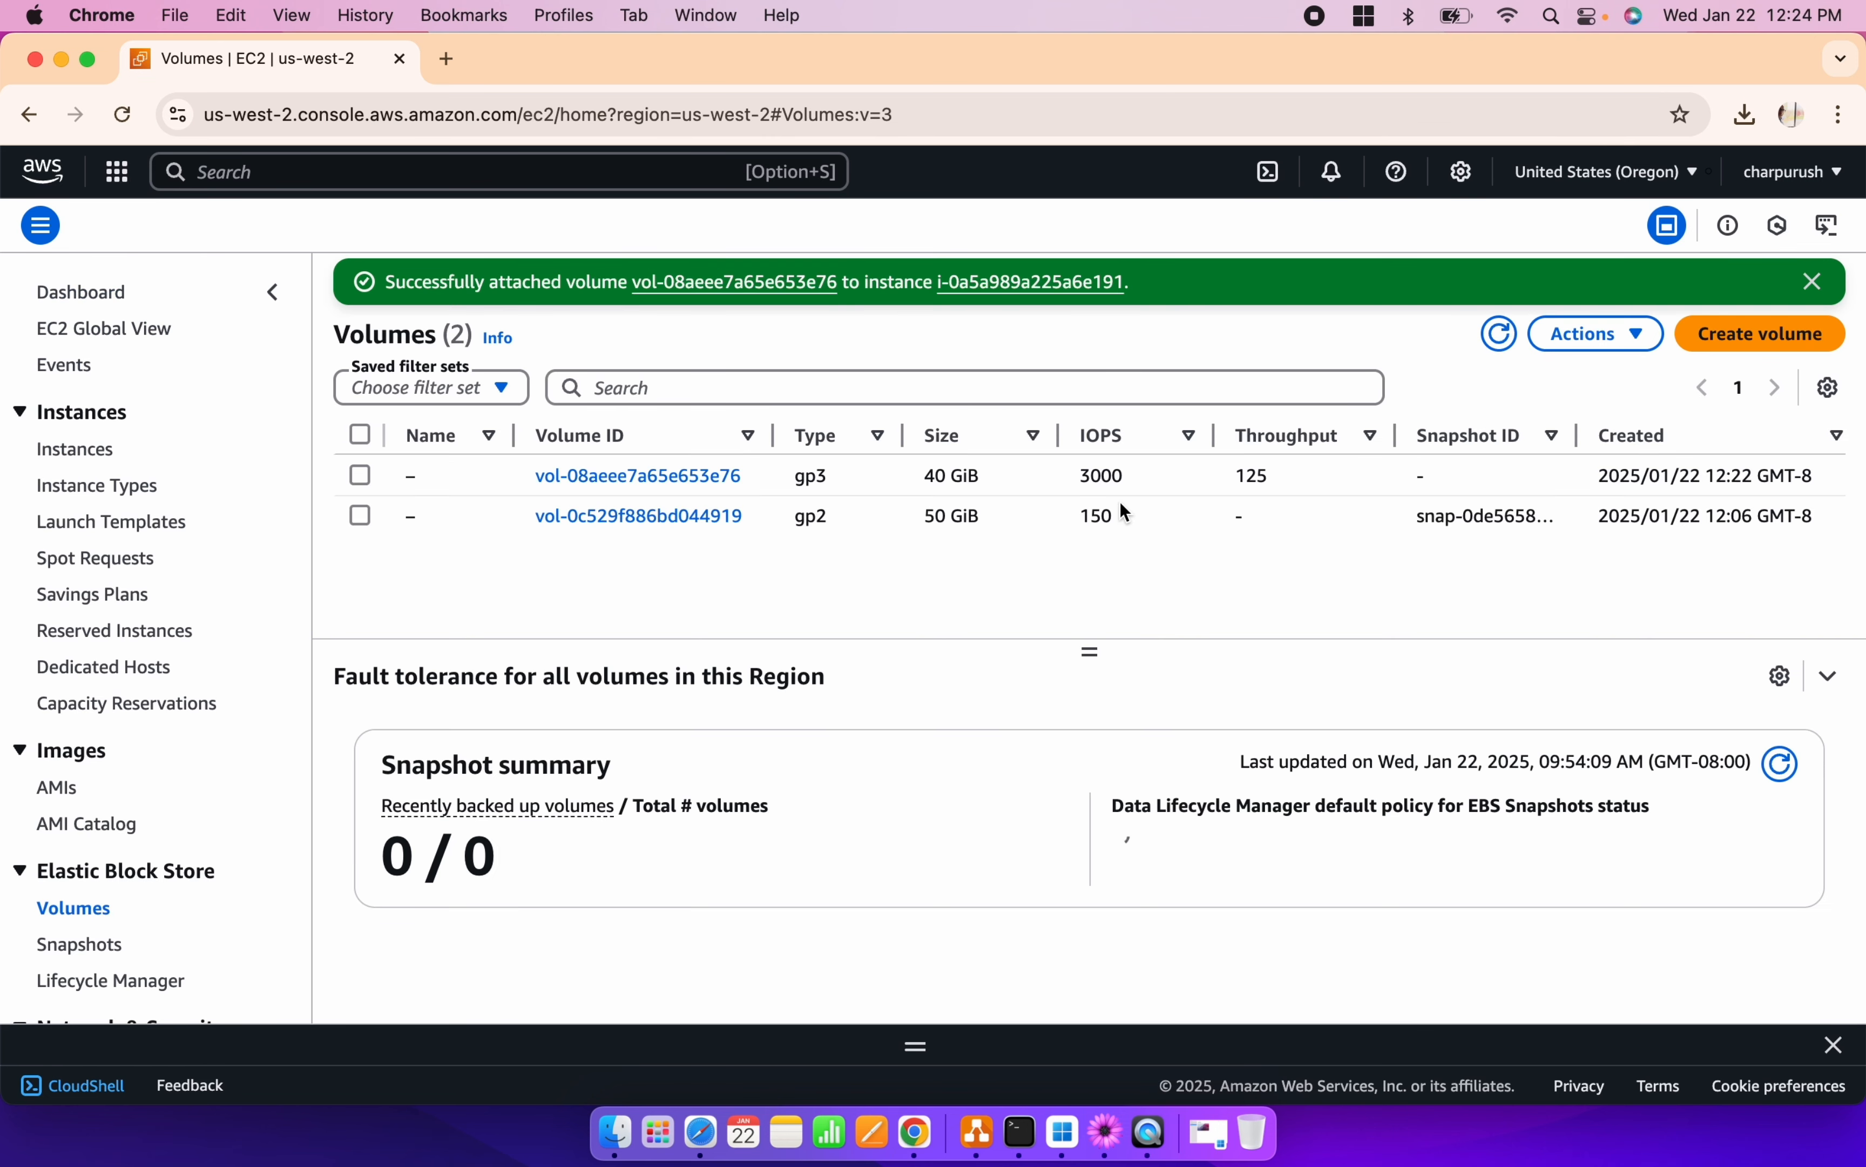
- Dismiss the attachment notice and check the volumes' state and attached resources, widening the Attached resources column
left_click(1813, 283)
scroll(873, 439, "right", 10)
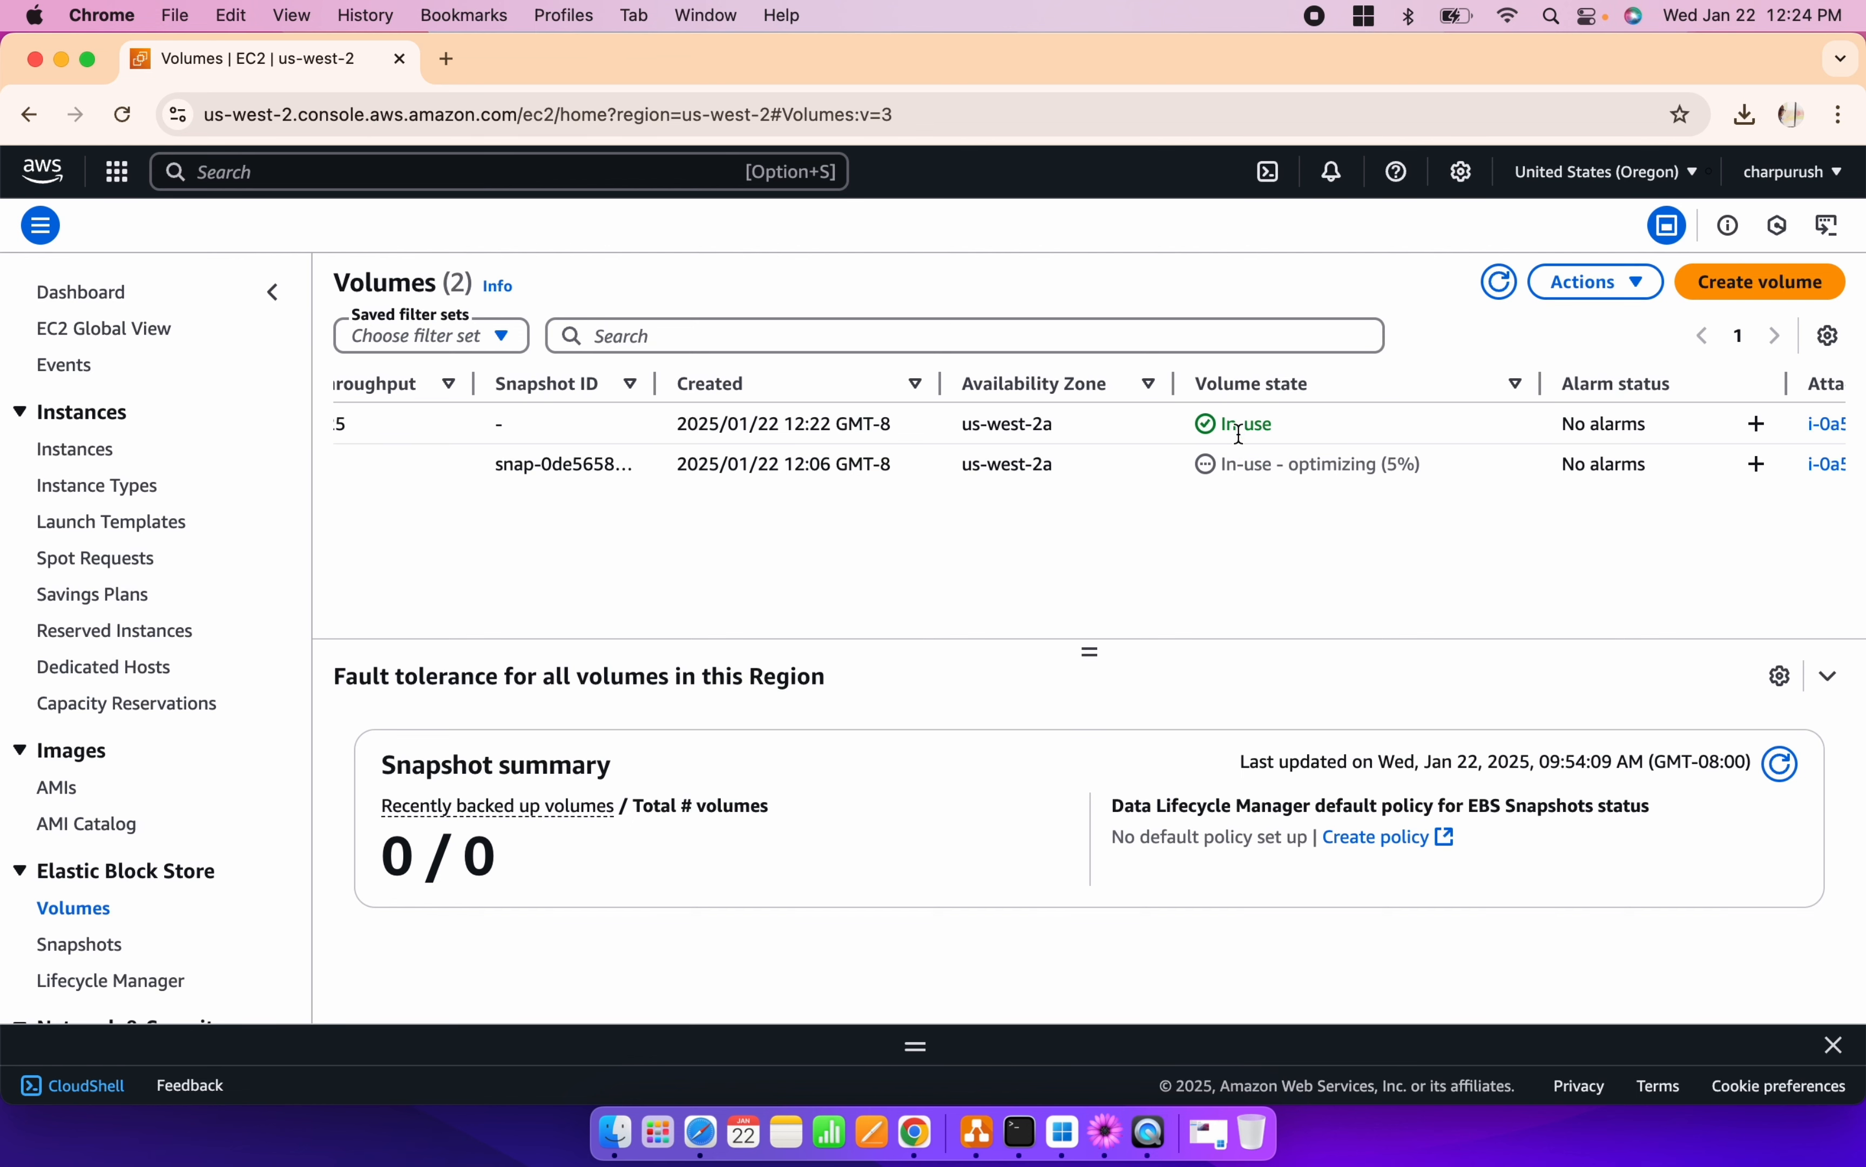
scroll(1257, 426, "right", 5)
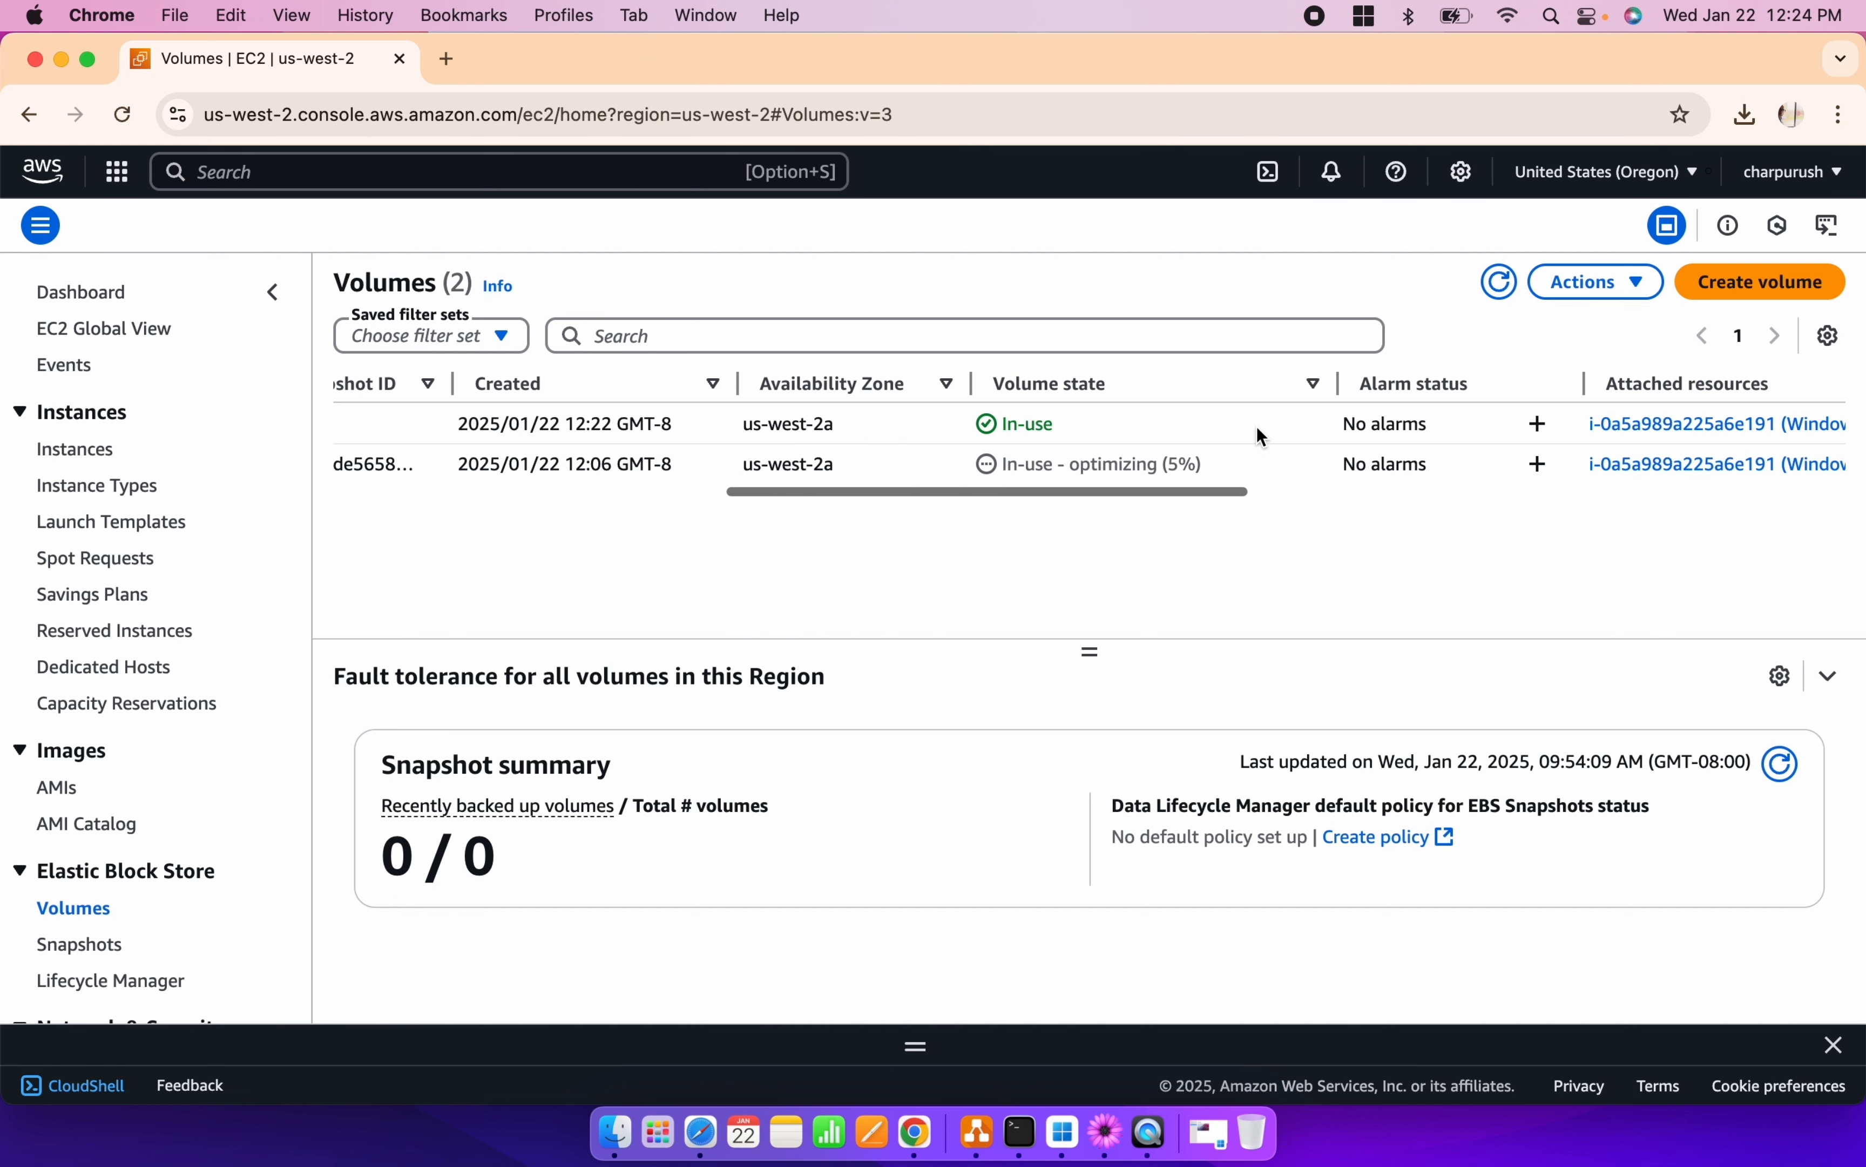
scroll(1257, 426, "right", 5)
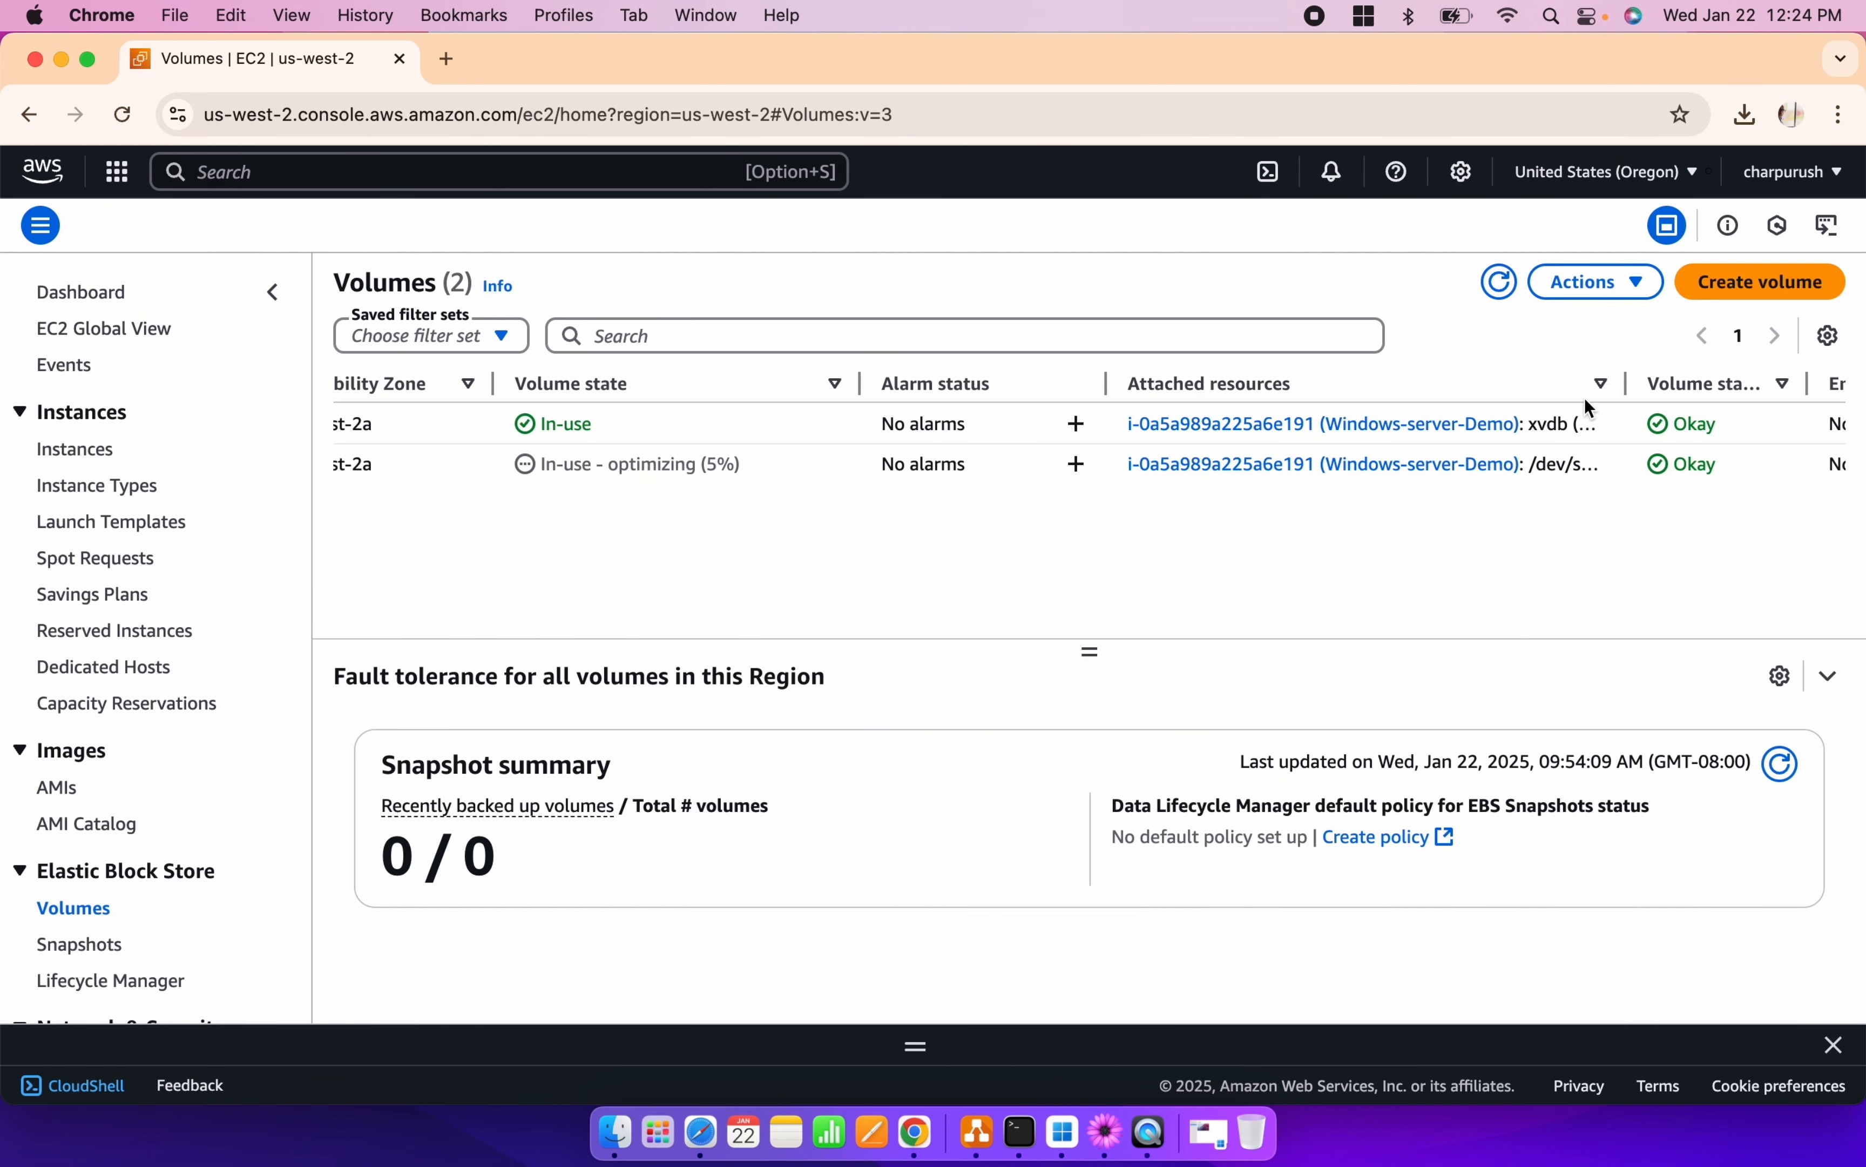
left_click_drag(1622, 384, 1797, 383)
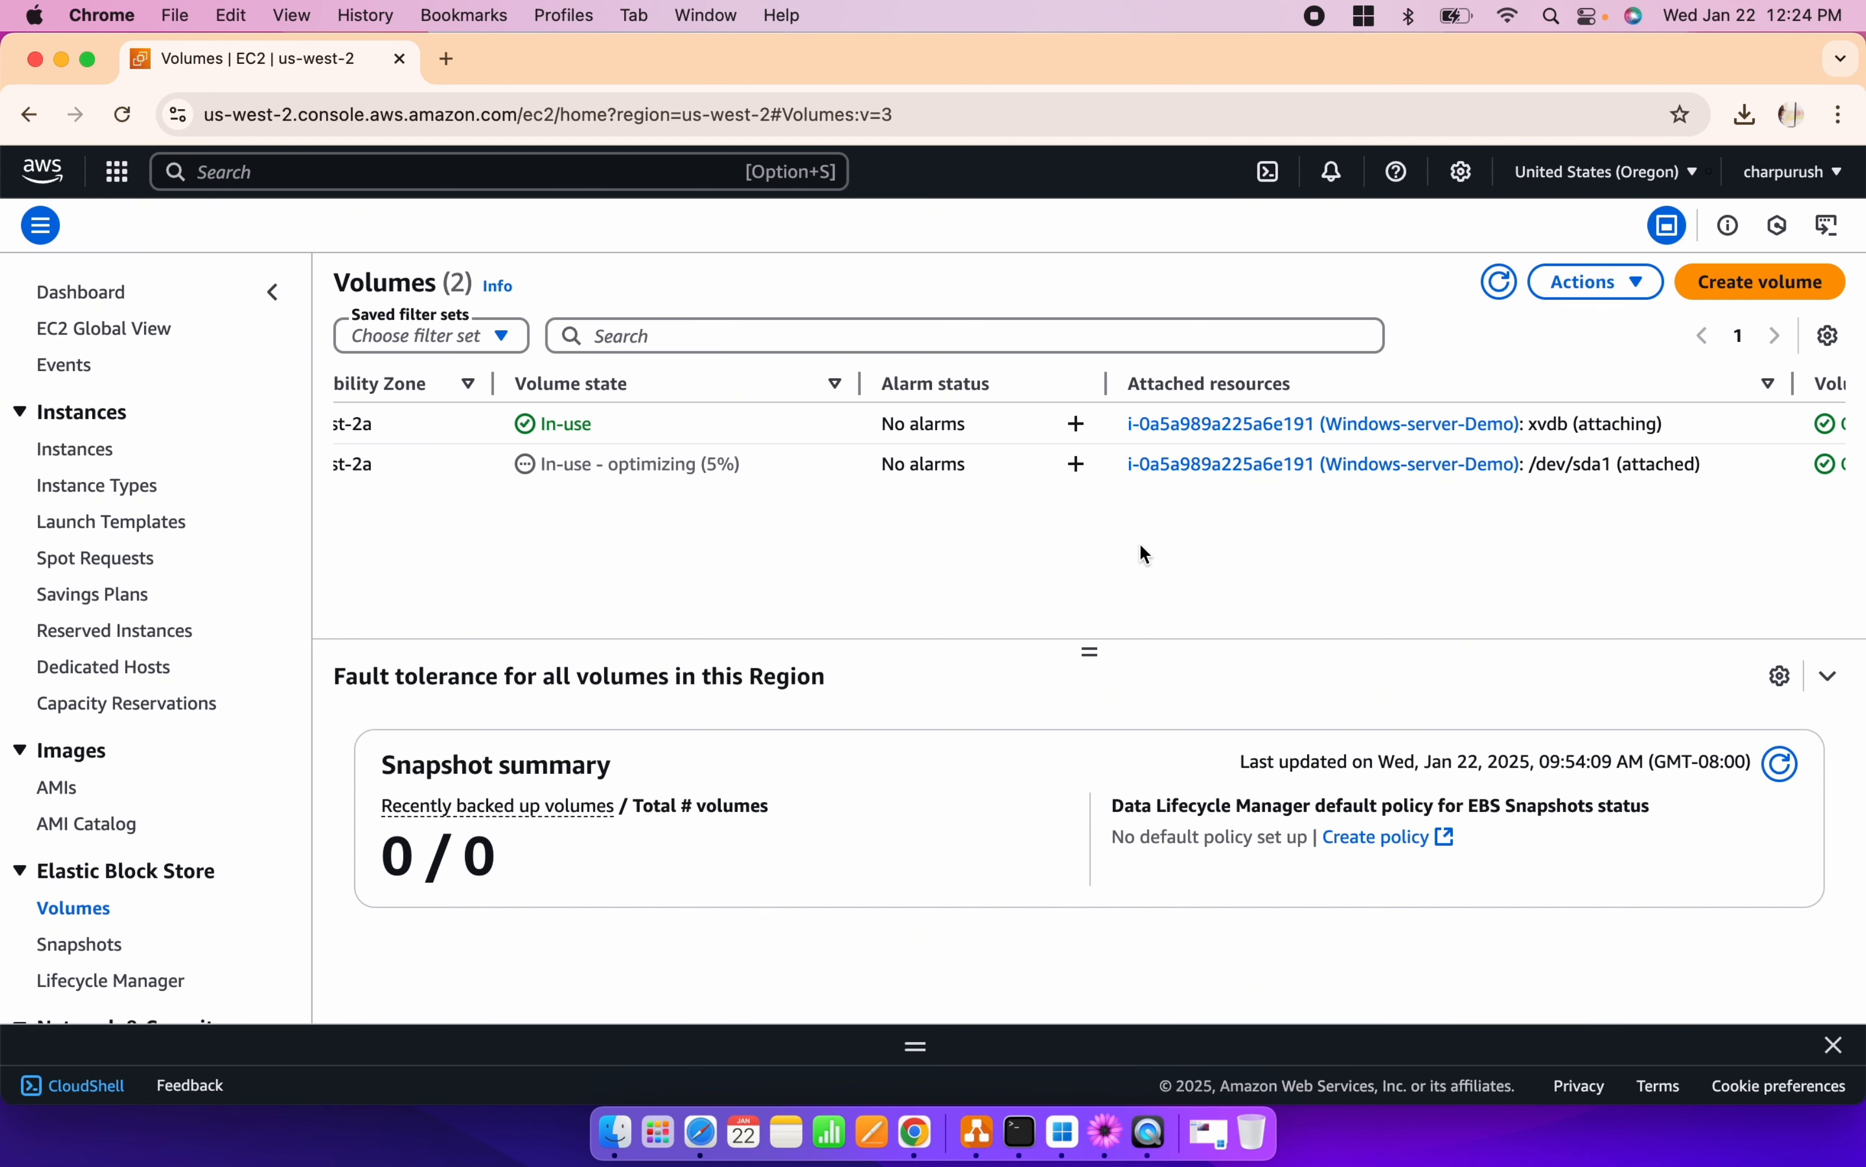
- Switch to the remote Windows desktop in Windows App and check the drives in File Explorer, widening its navigation pane
key("ctrl+Up")
mouse_move(976, 37)
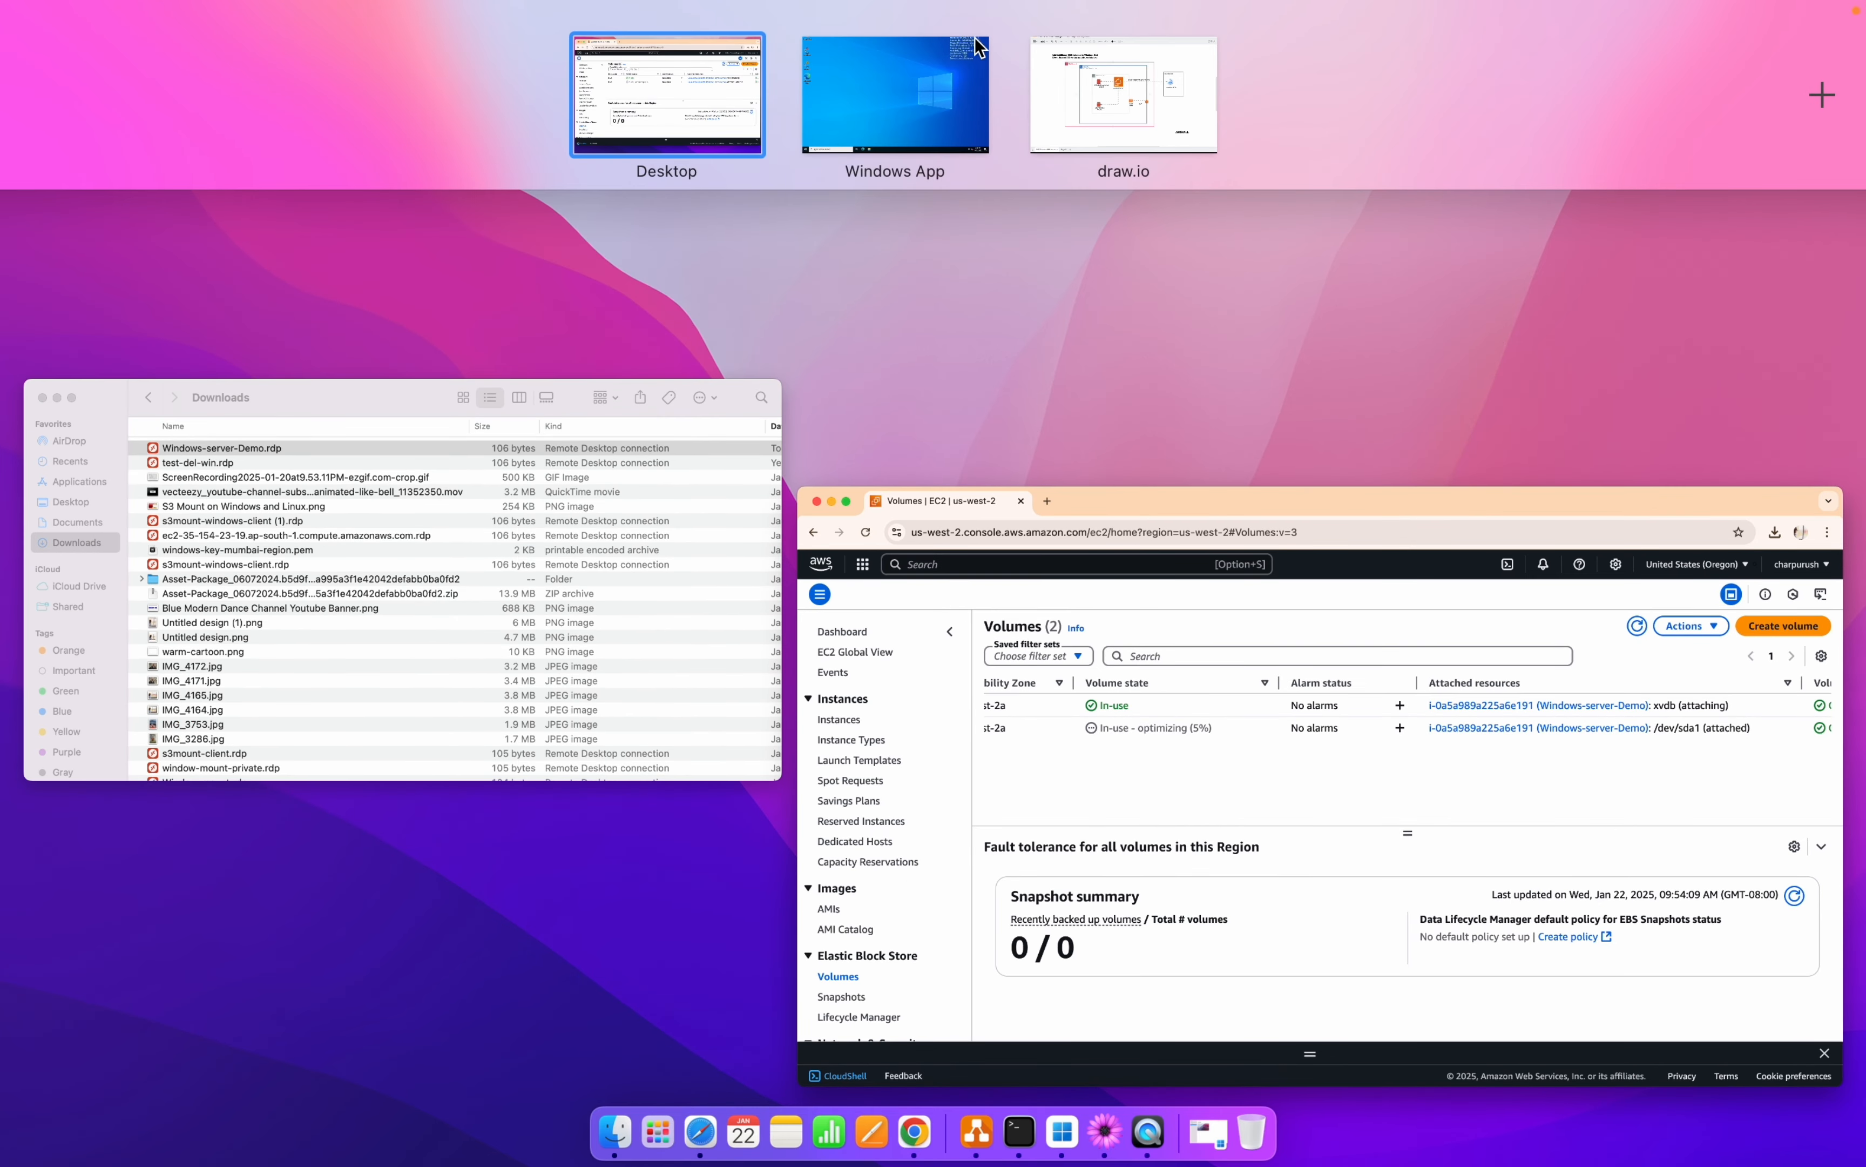
left_click(943, 88)
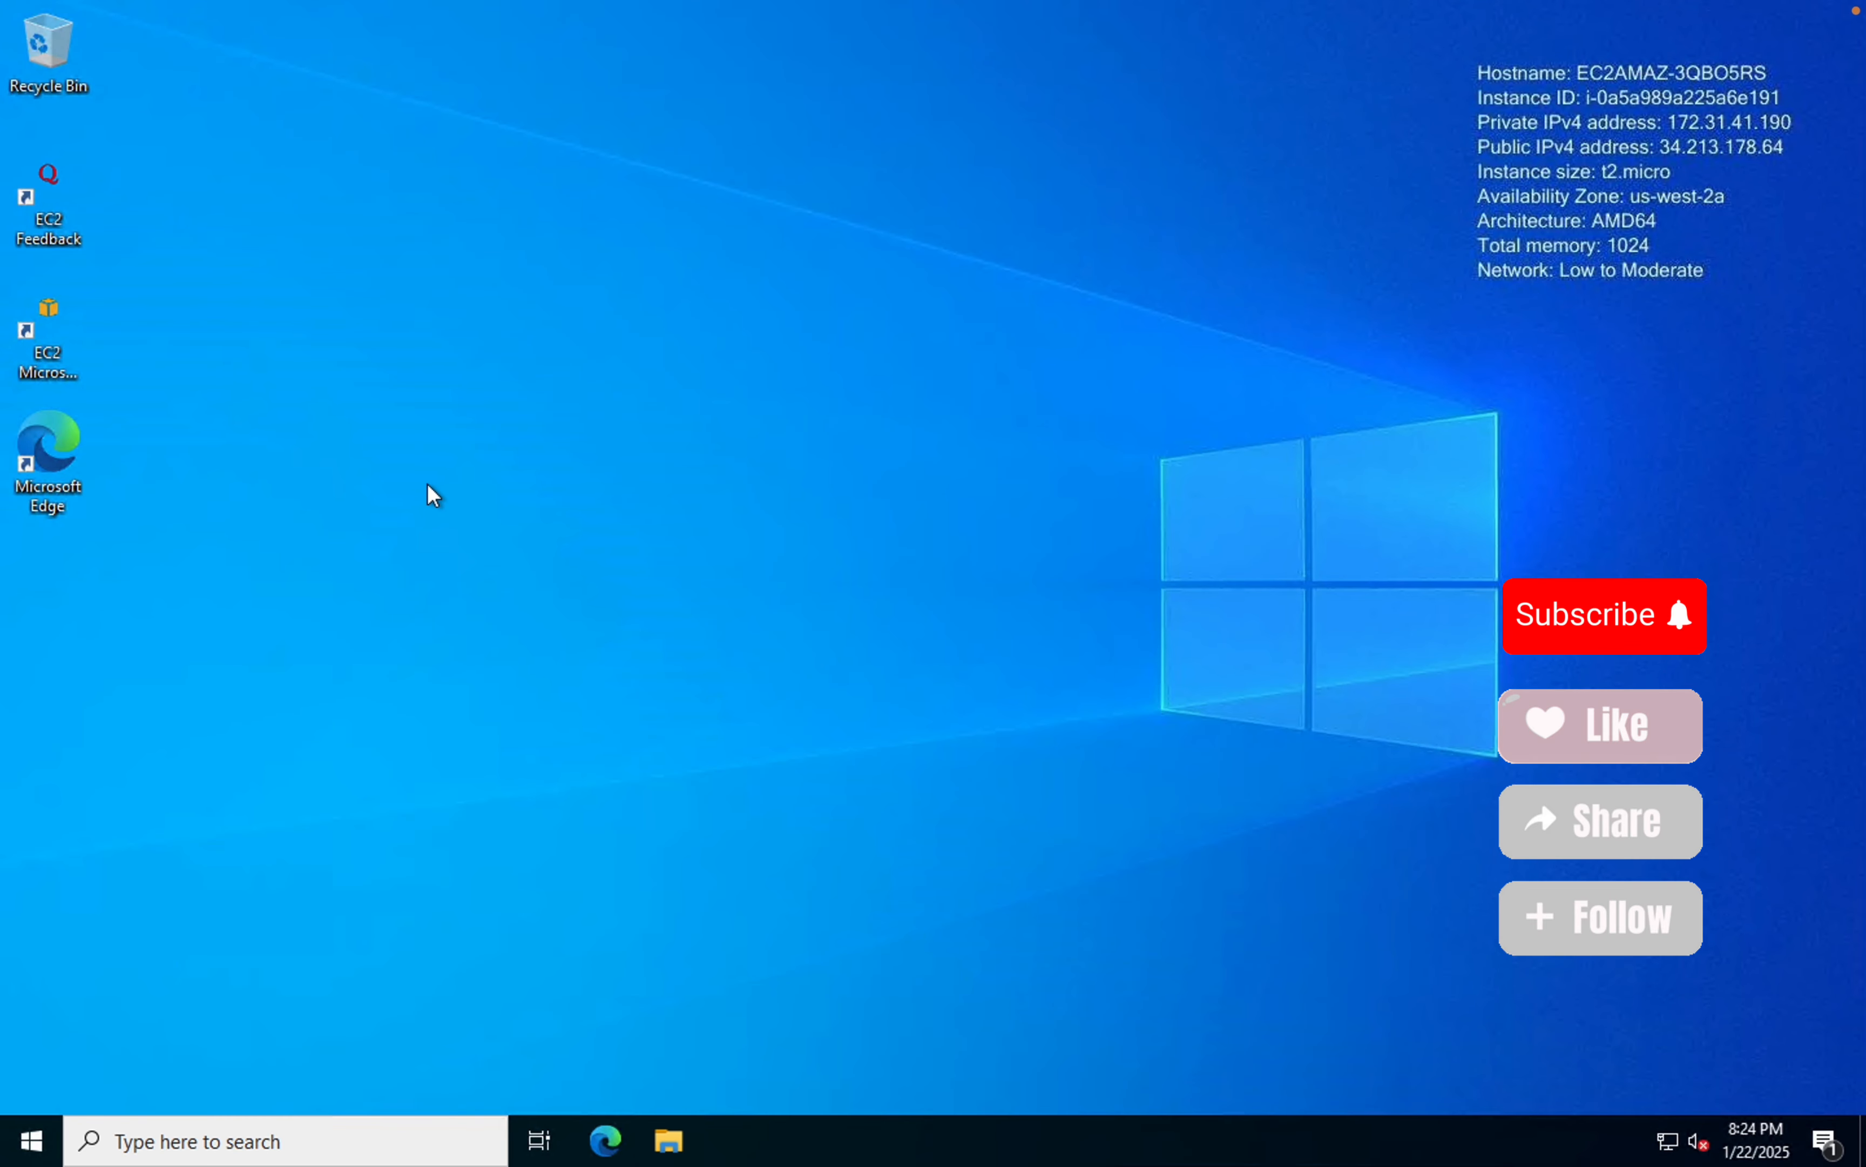
left_click(670, 1141)
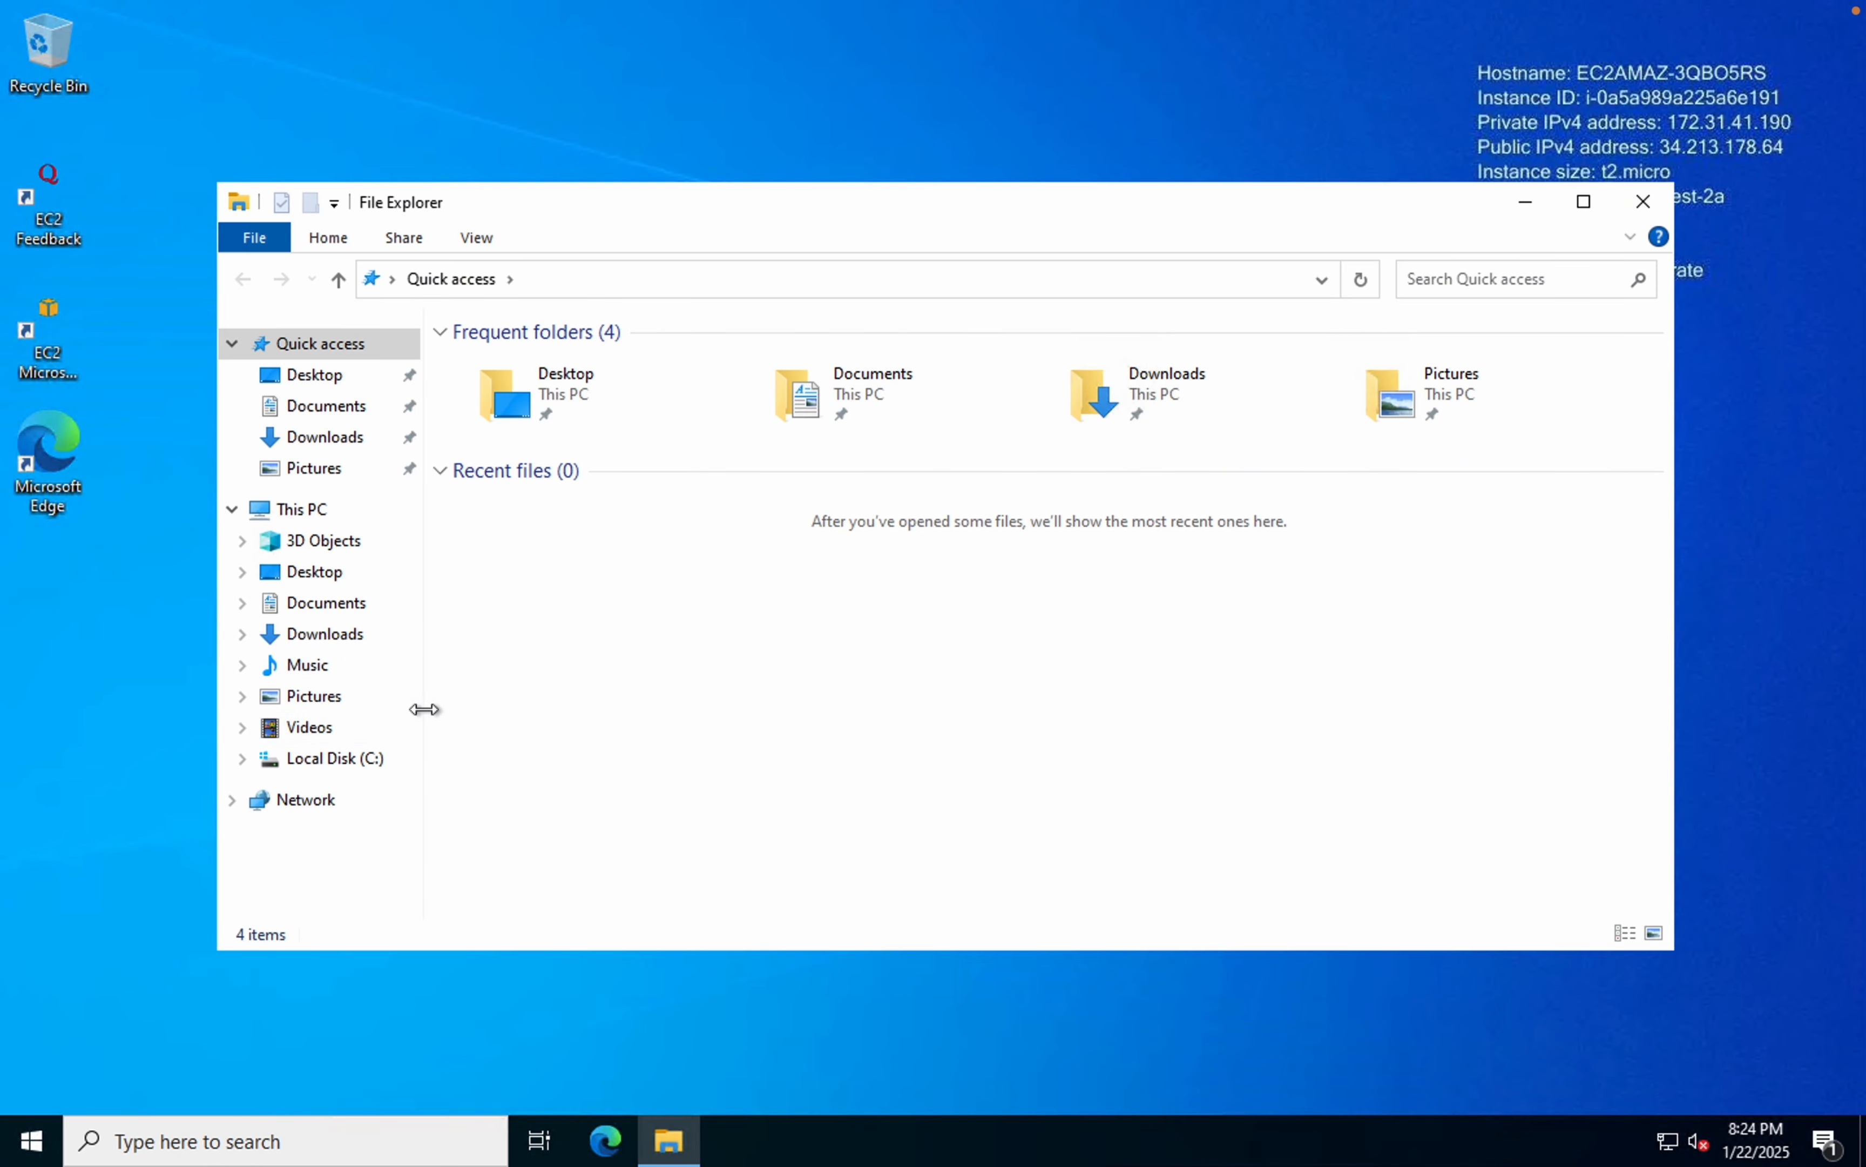
left_click_drag(422, 708, 604, 696)
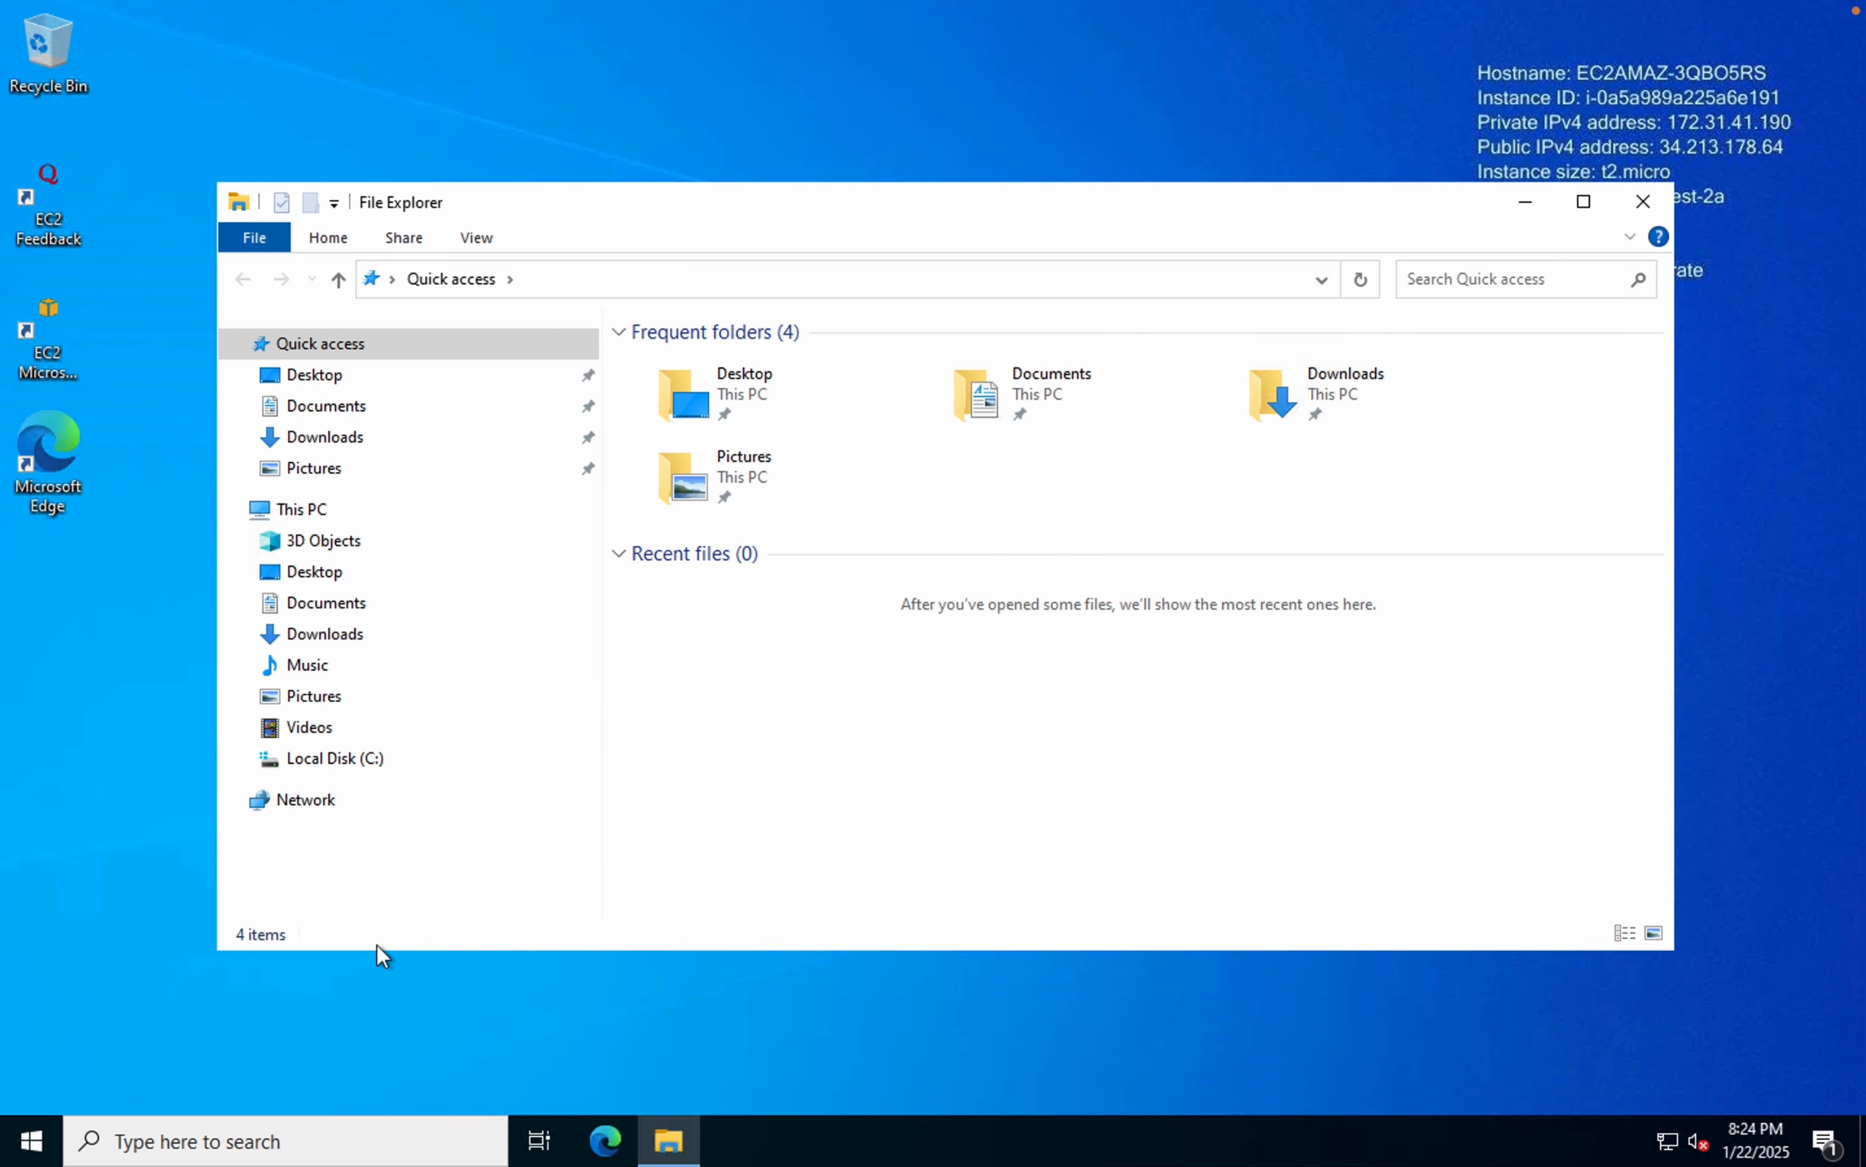
- Search Windows for "disk", open the tool to create and format hard disk partitions, and reposition its window
left_click(285, 1132)
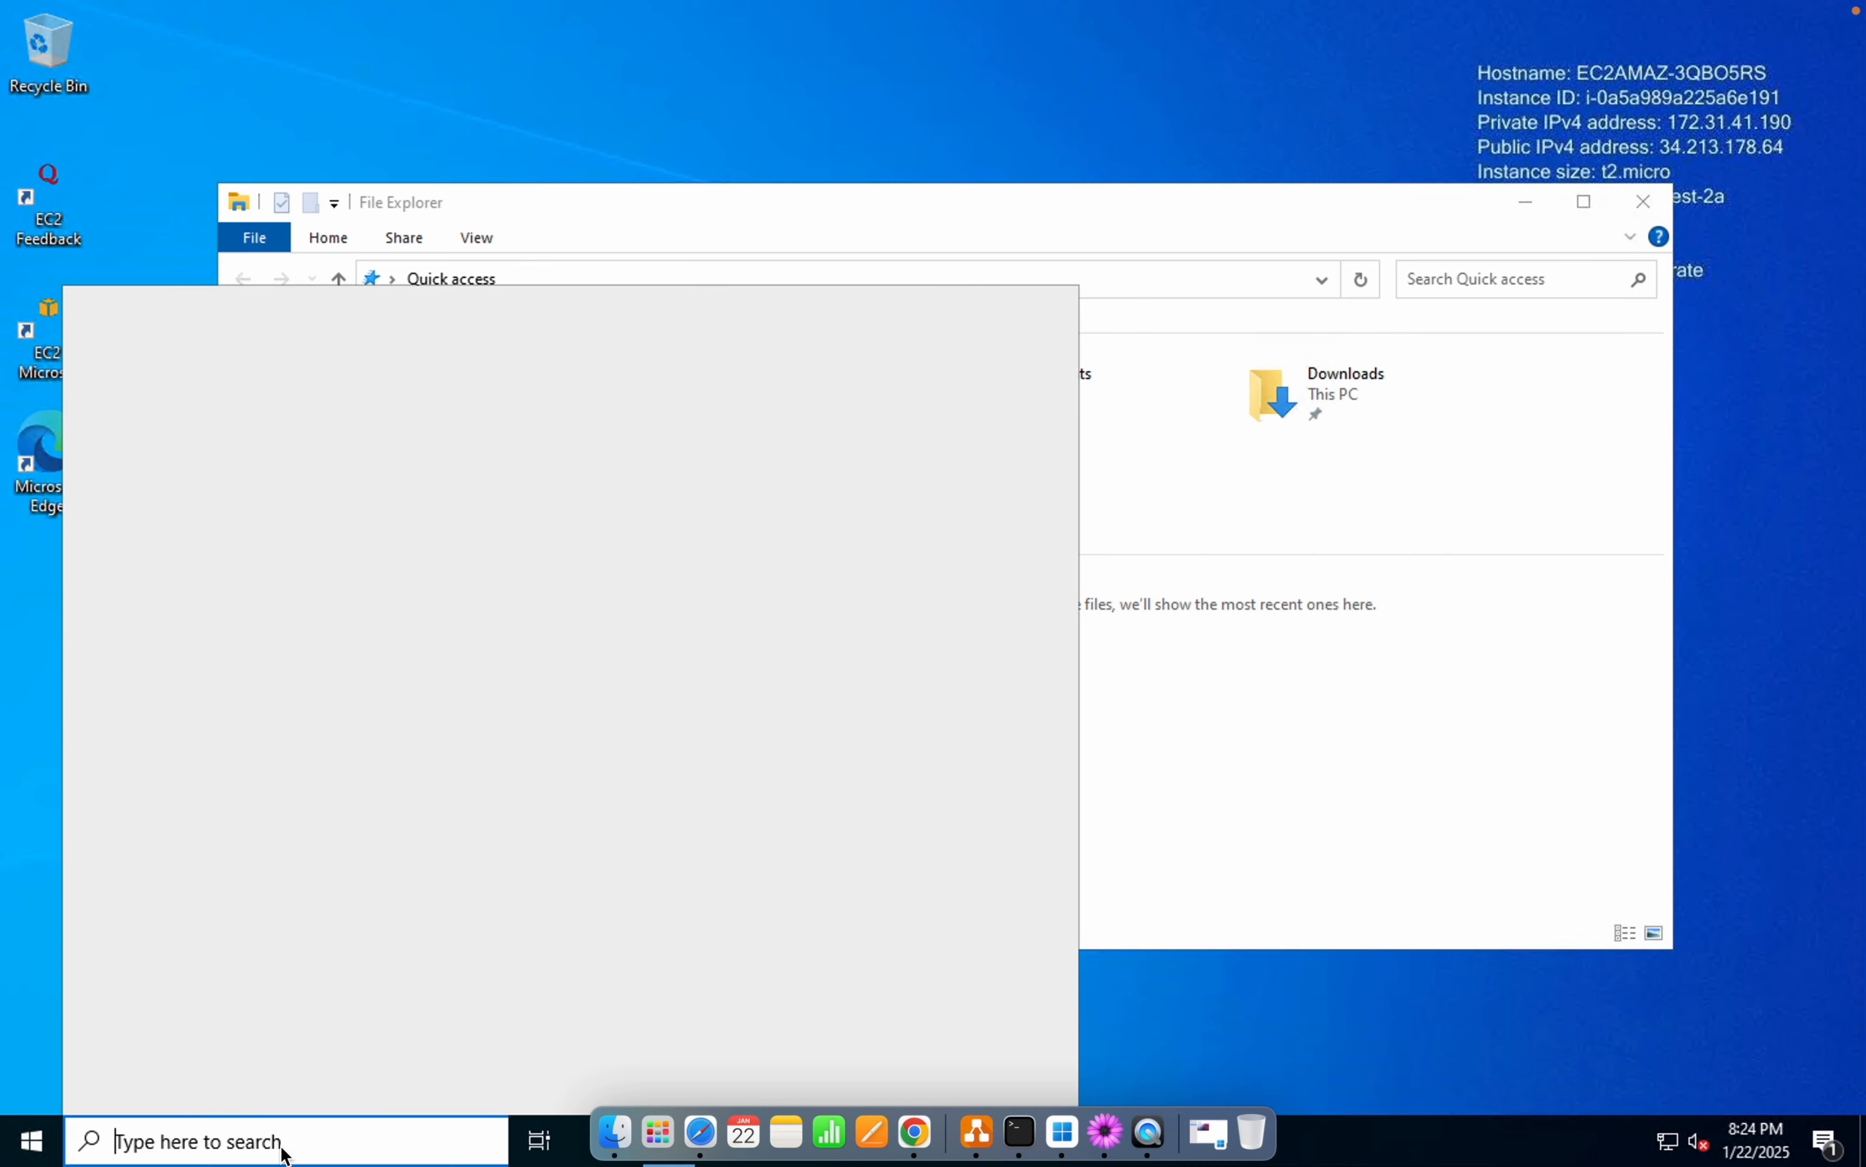
type("disk")
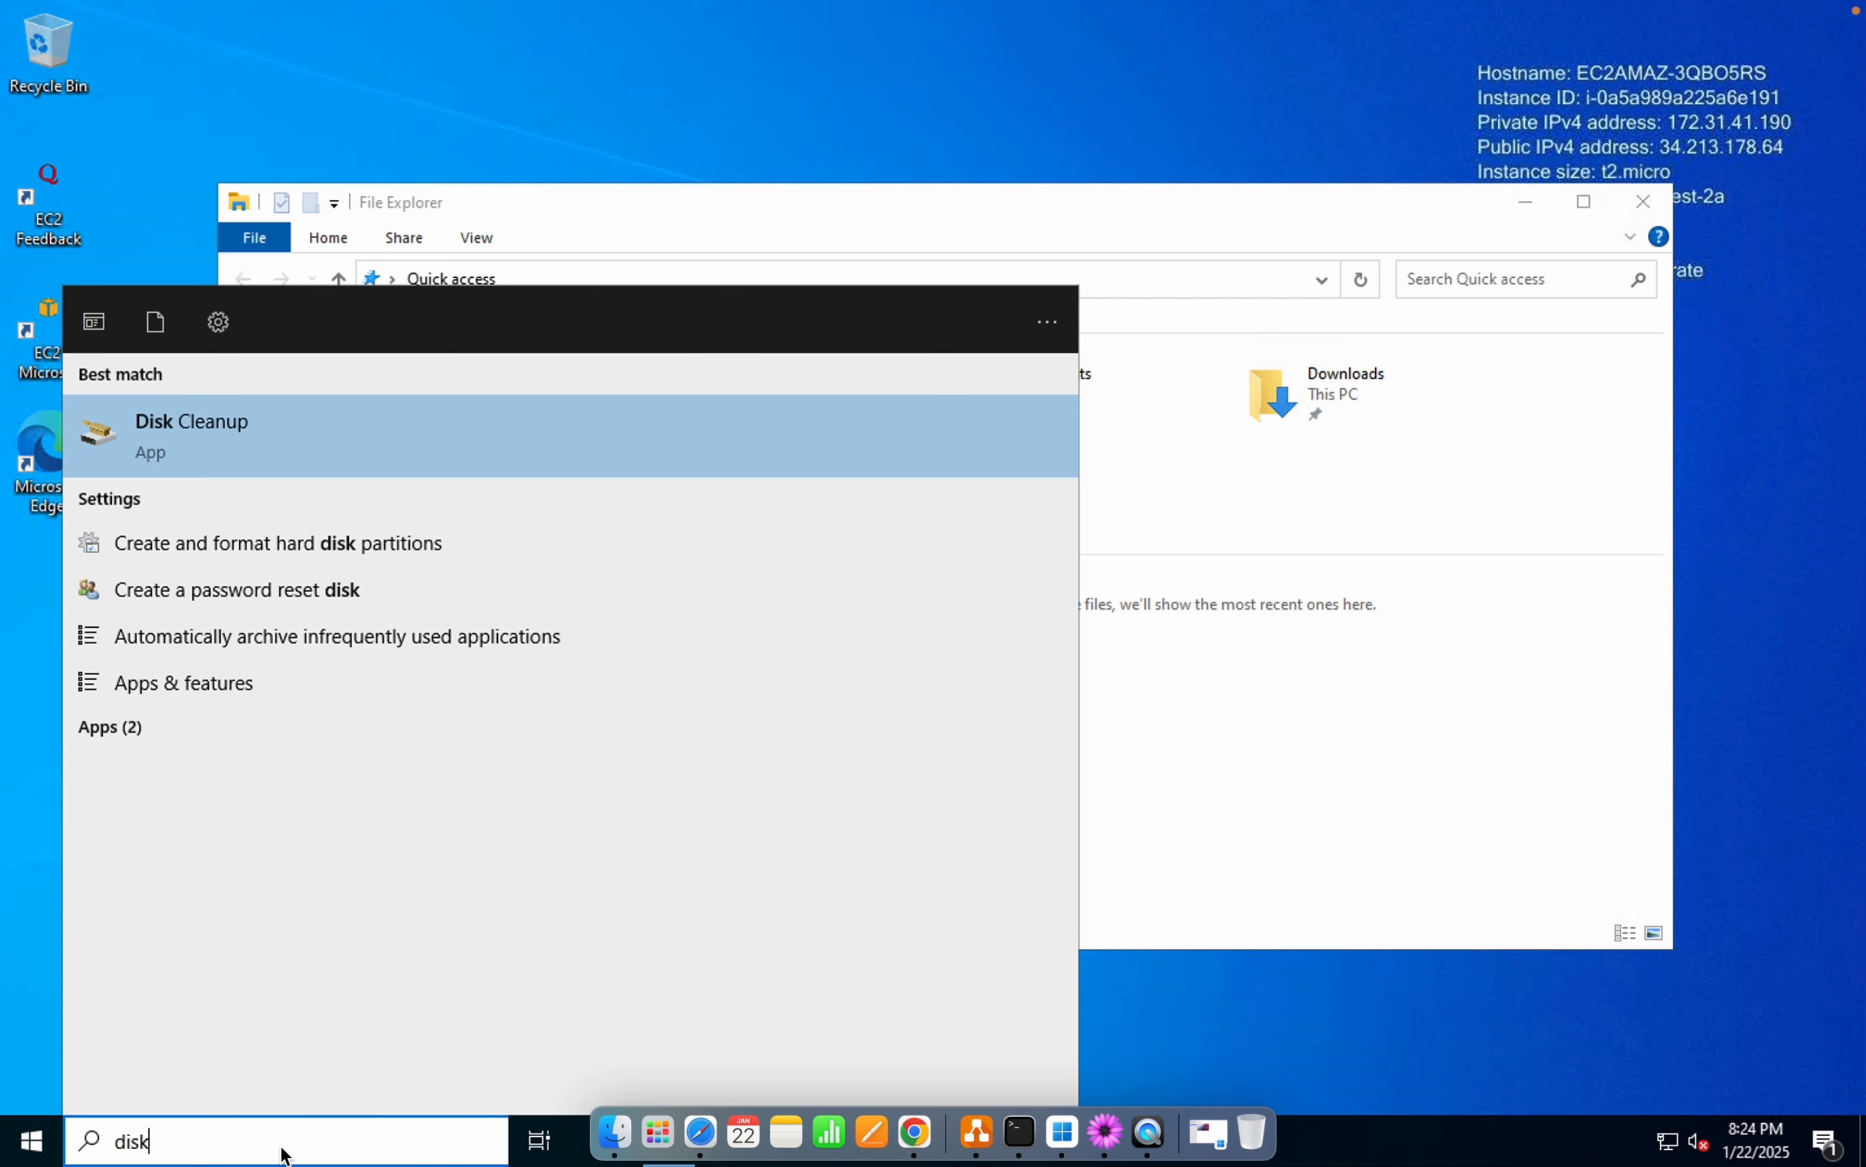
left_click(204, 551)
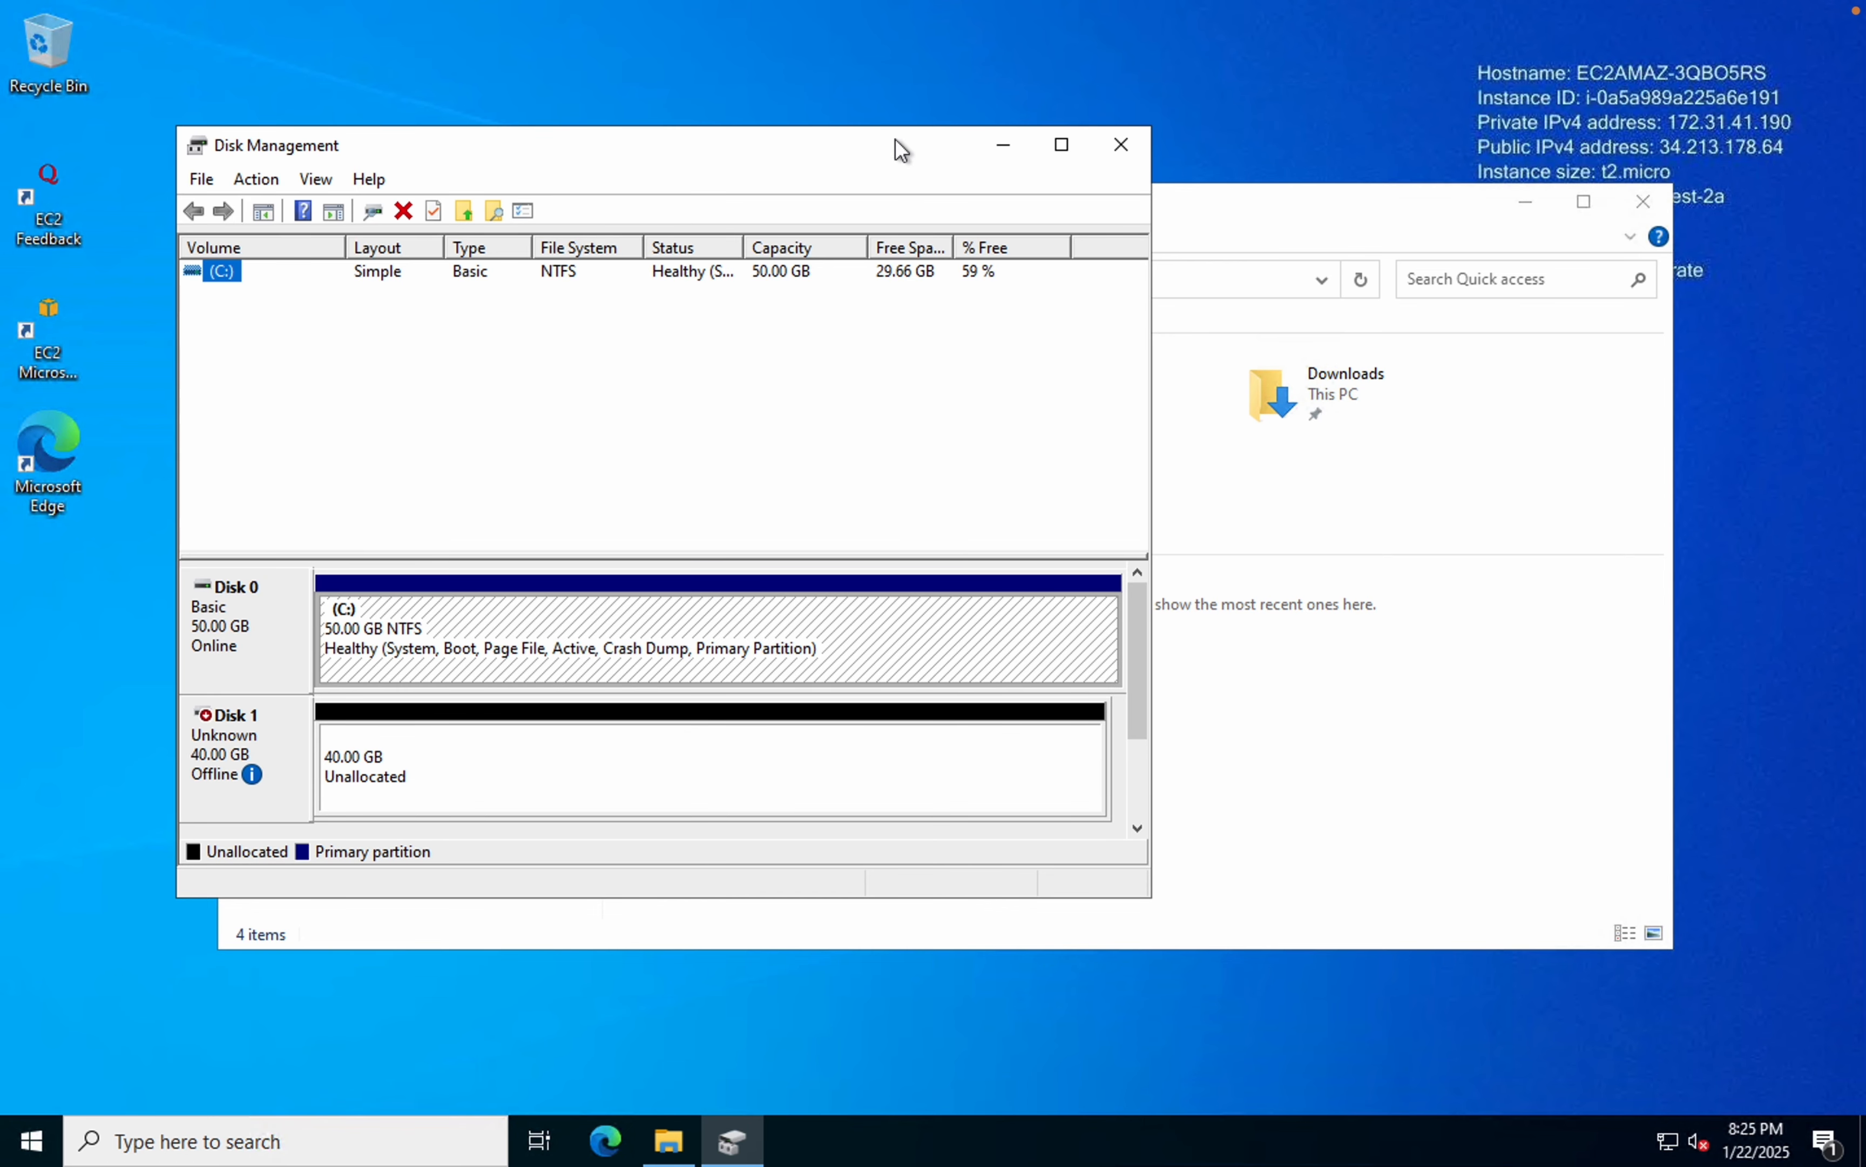
left_click_drag(900, 128, 876, 8)
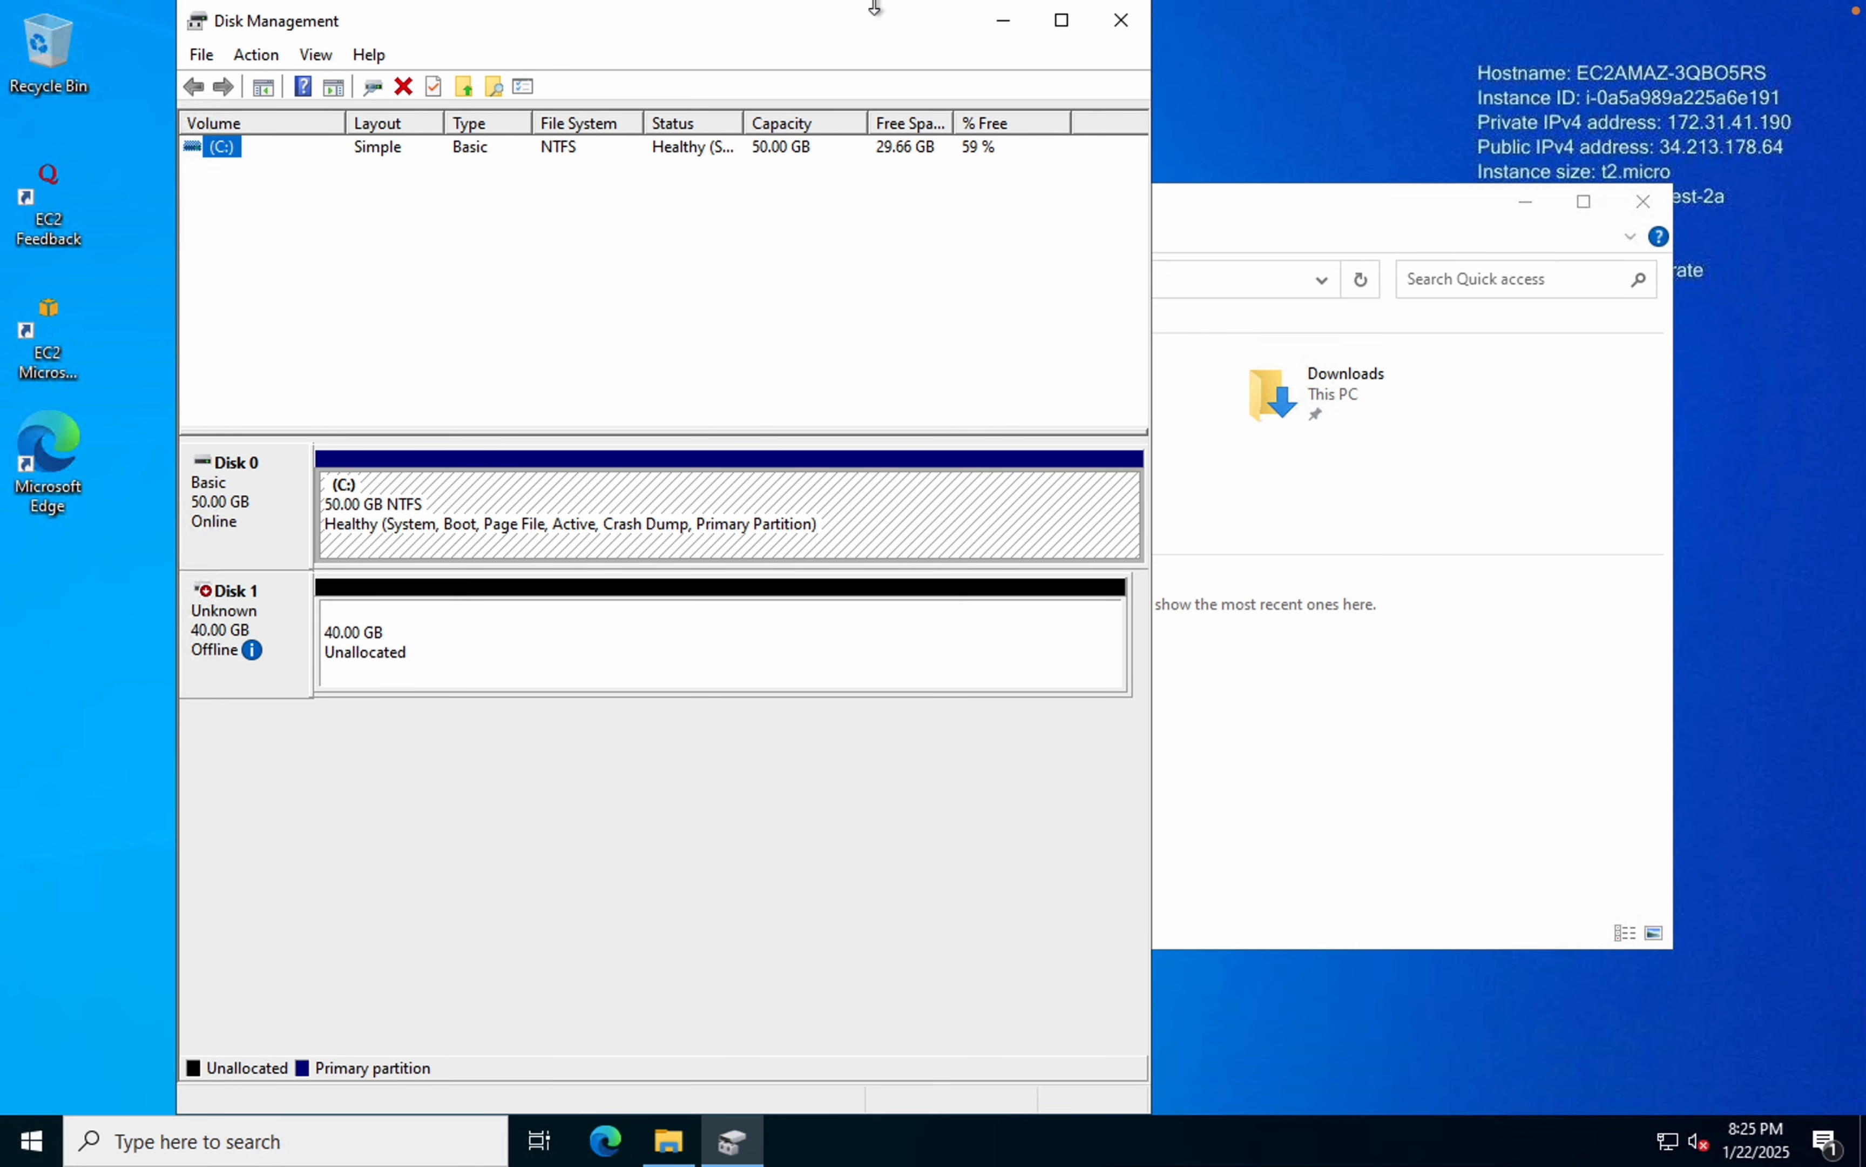
mouse_move(879, 12)
left_click_drag(775, 36, 787, 104)
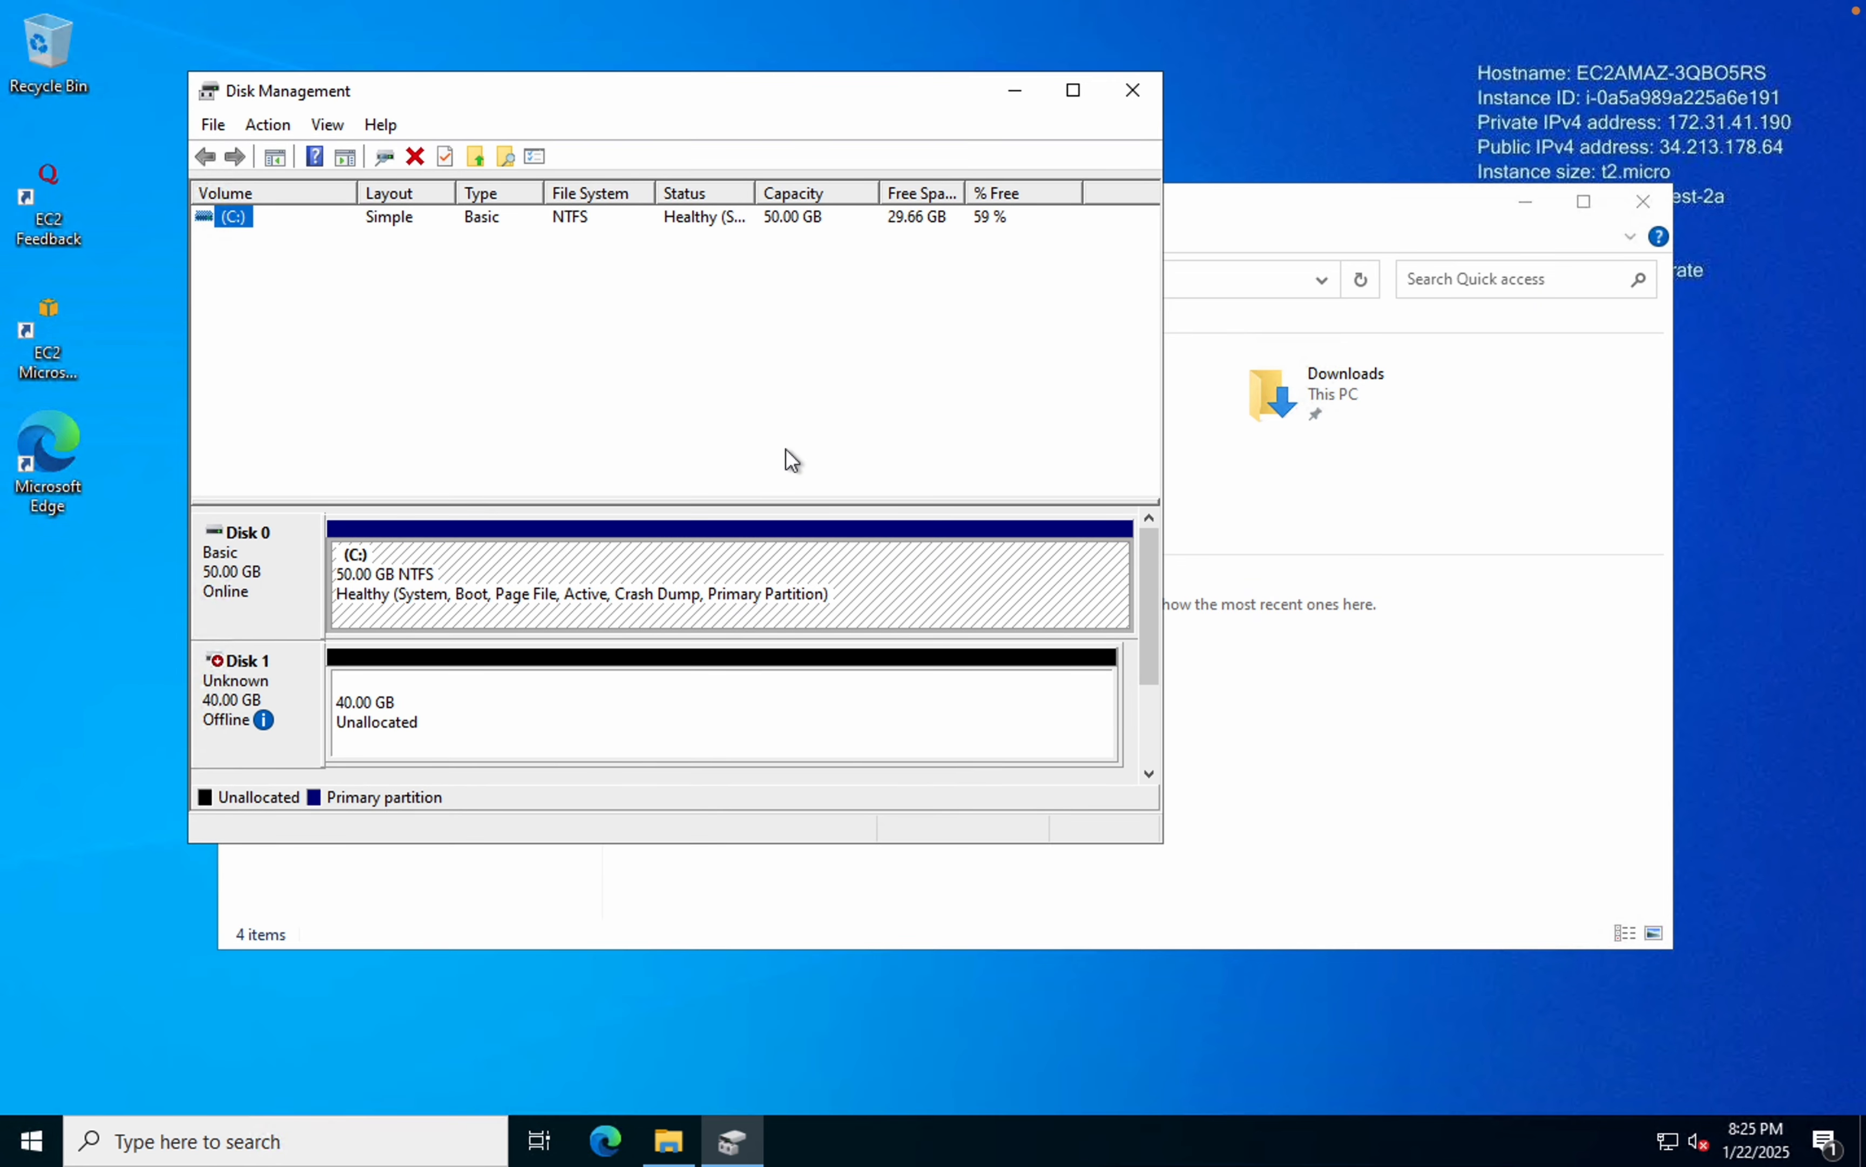
- Widen the Disk Management window and bring the offline 40 GB Disk 1 online
left_click_drag(1162, 532, 1510, 523)
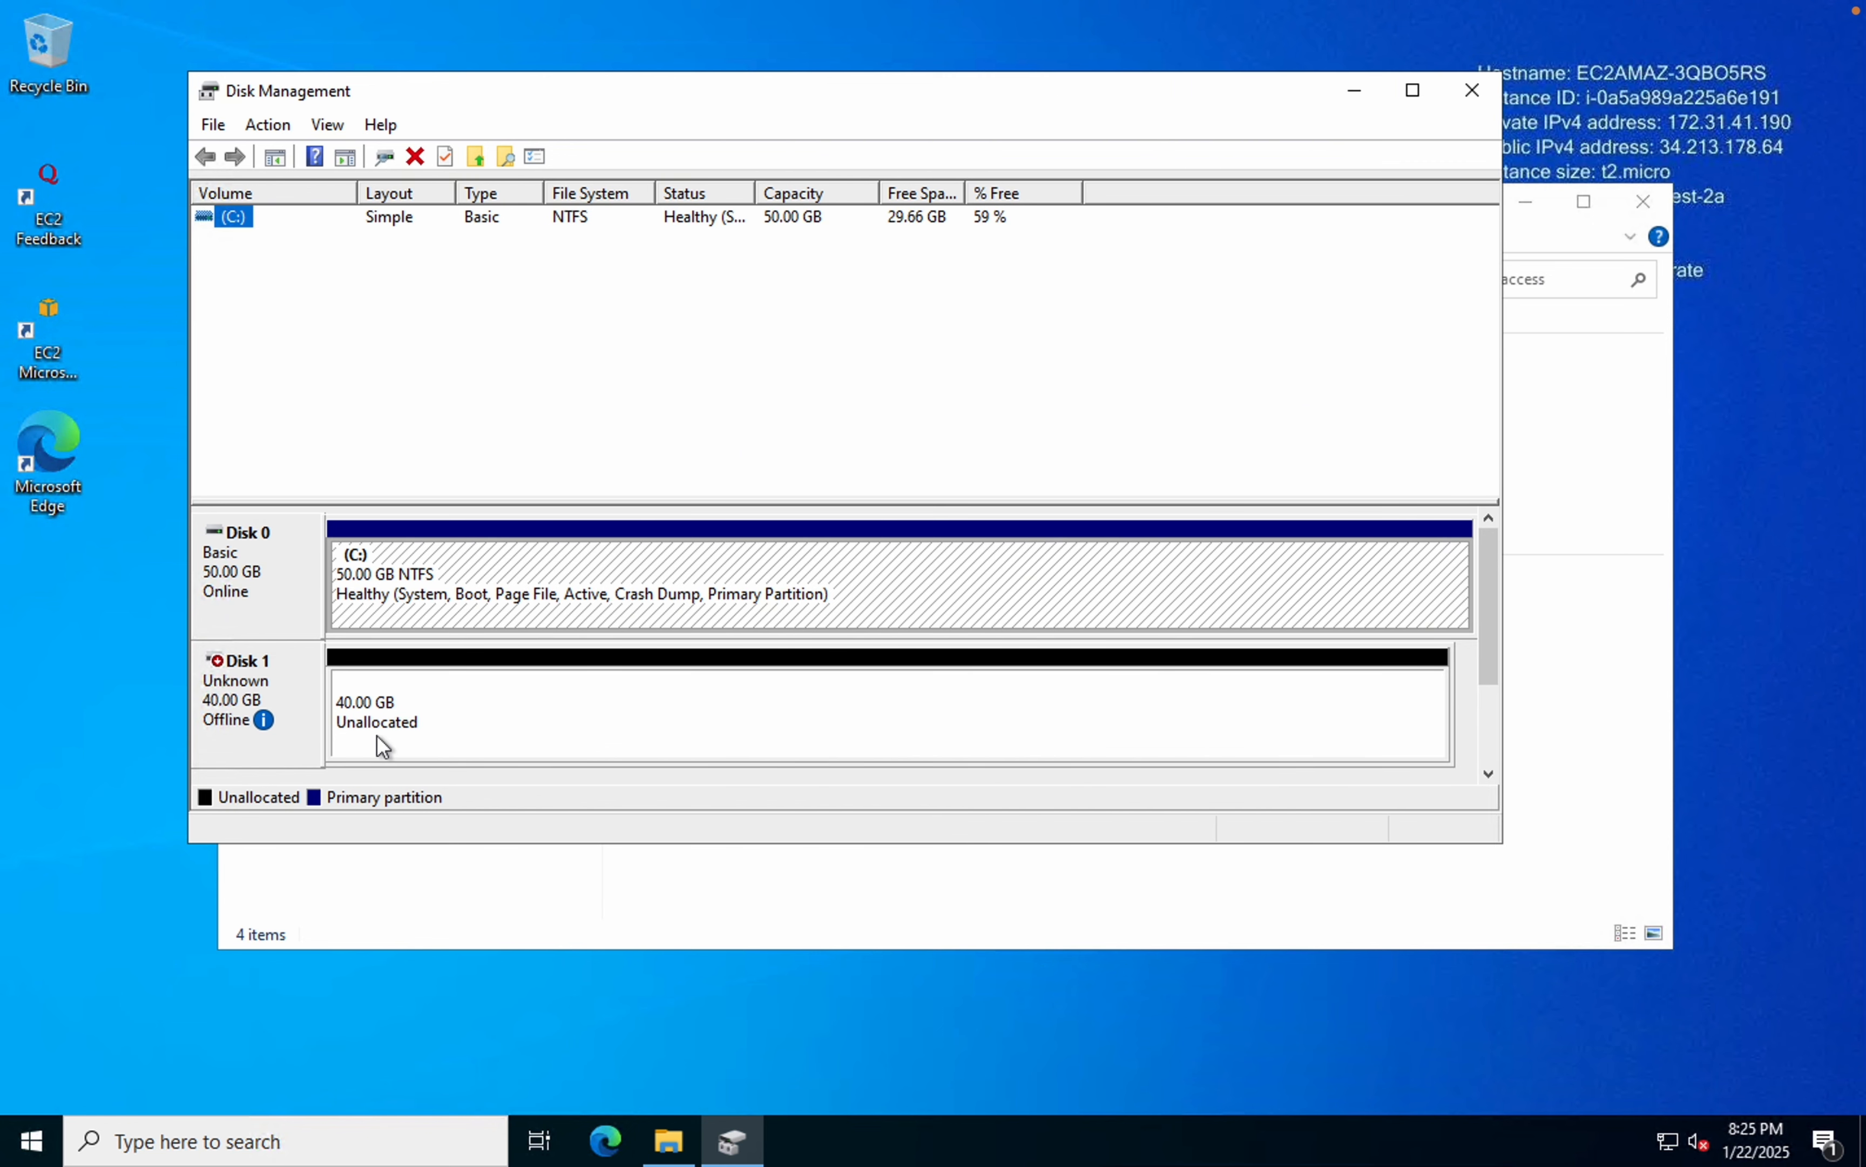
mouse_move(288, 720)
right_click(272, 729)
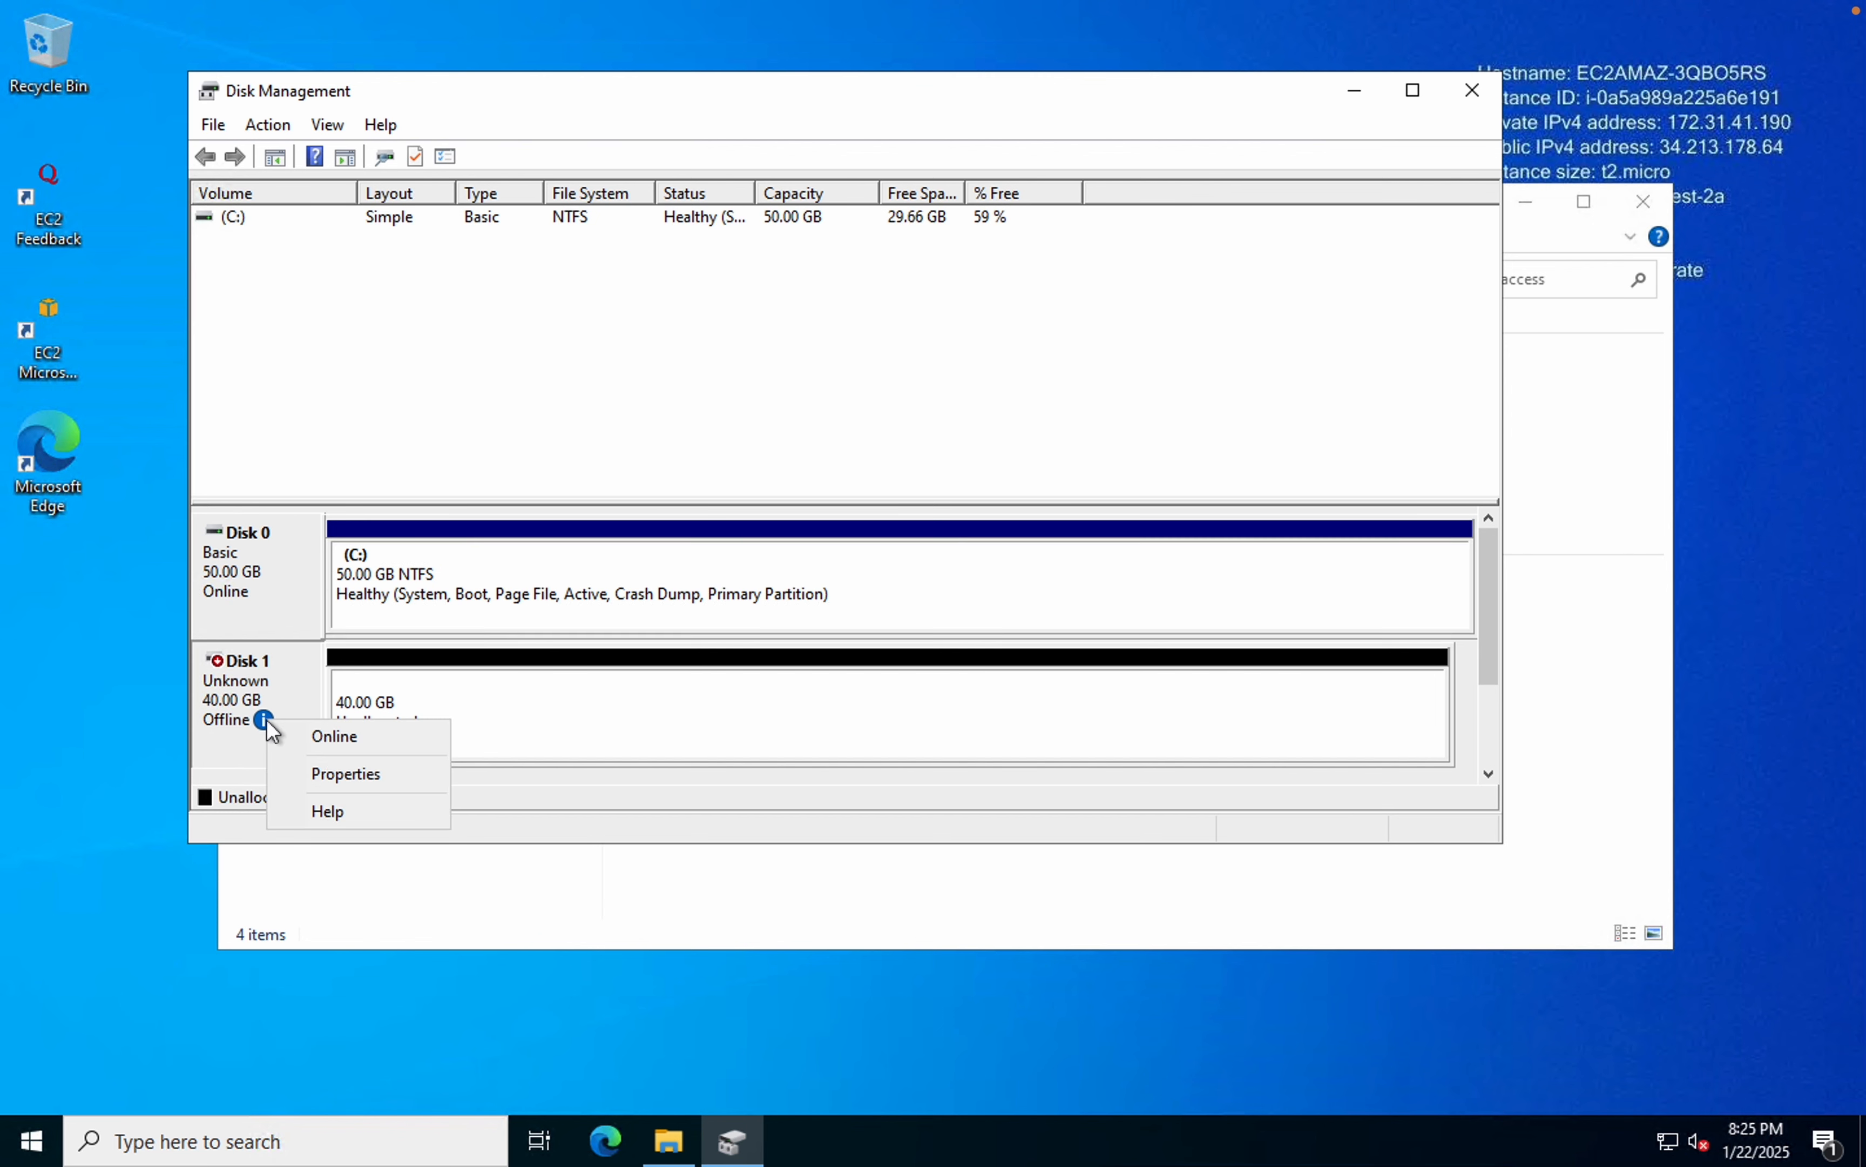
left_click(325, 739)
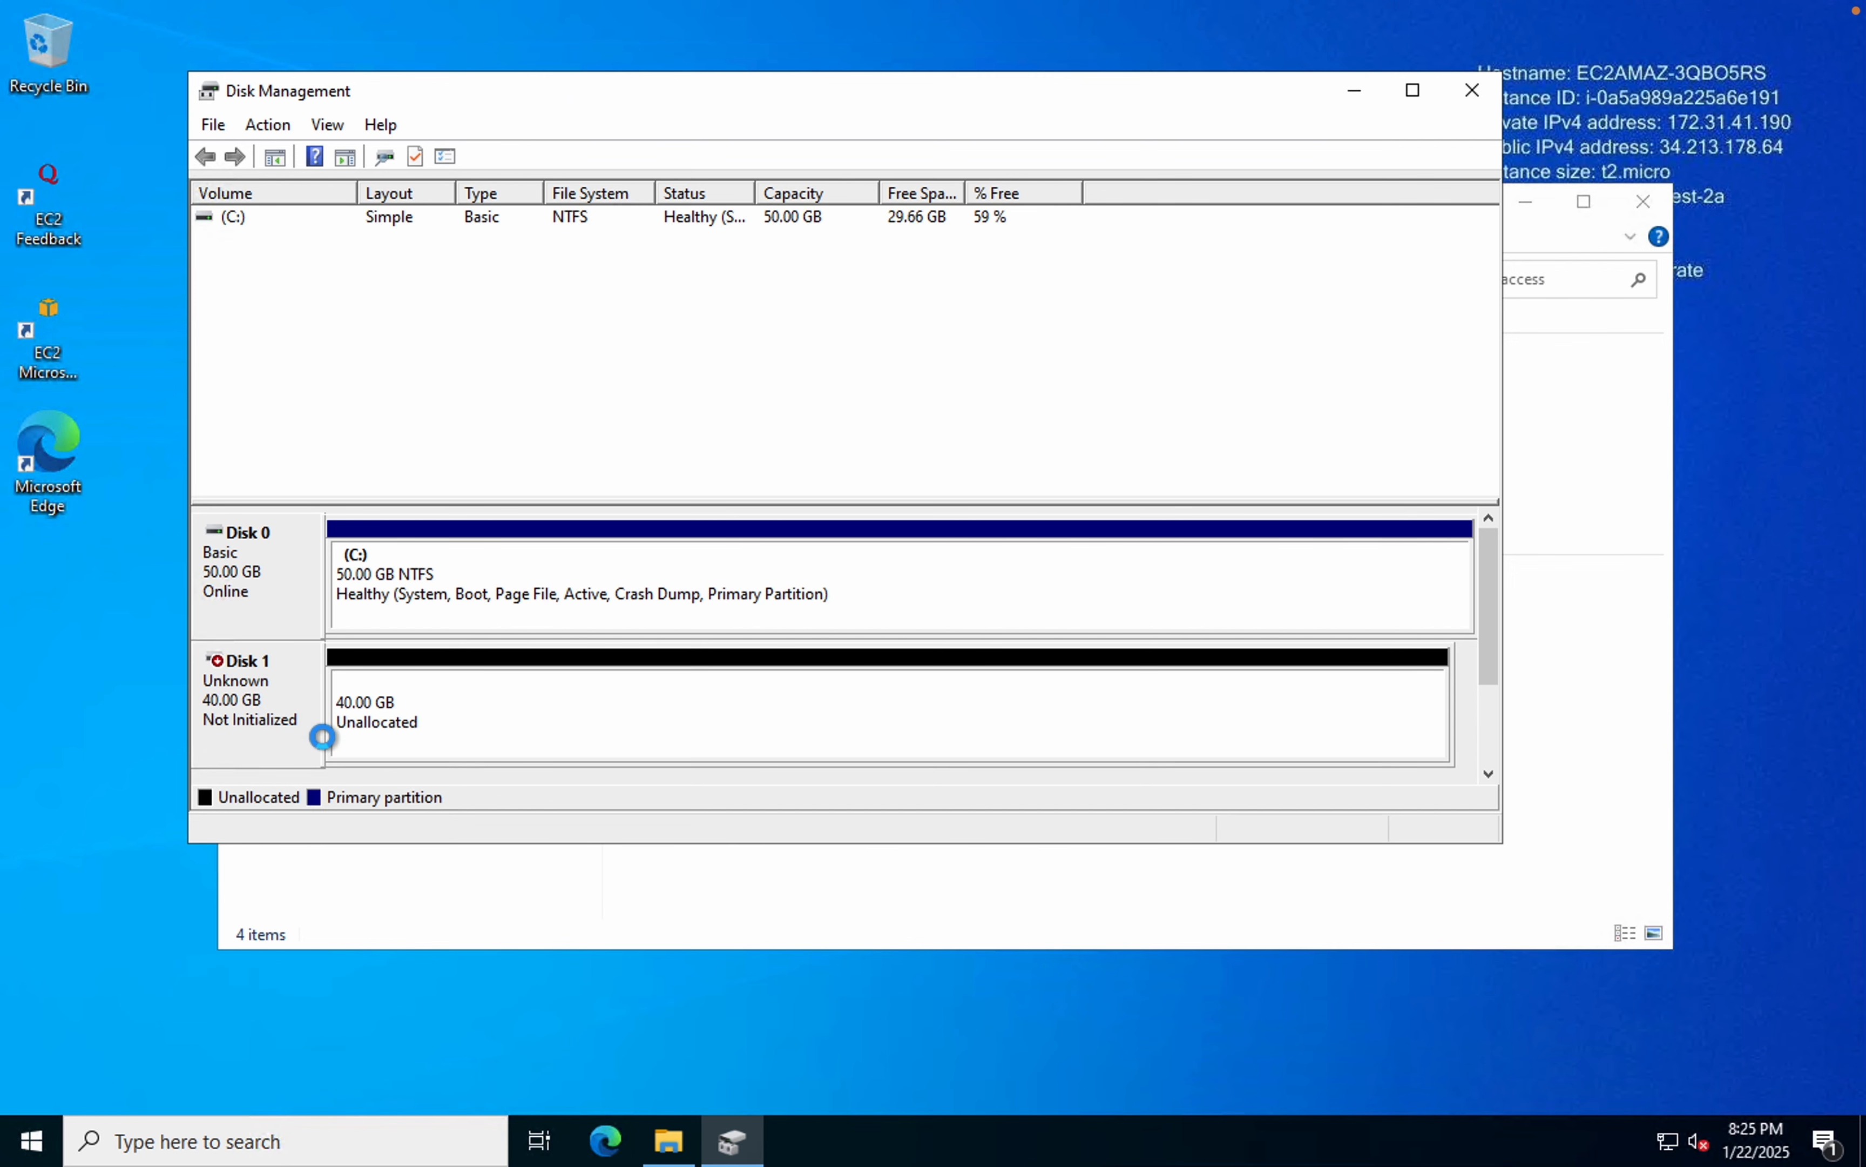
- Initialize Disk 1 with the MBR (Master Boot Record) partition style
right_click(238, 668)
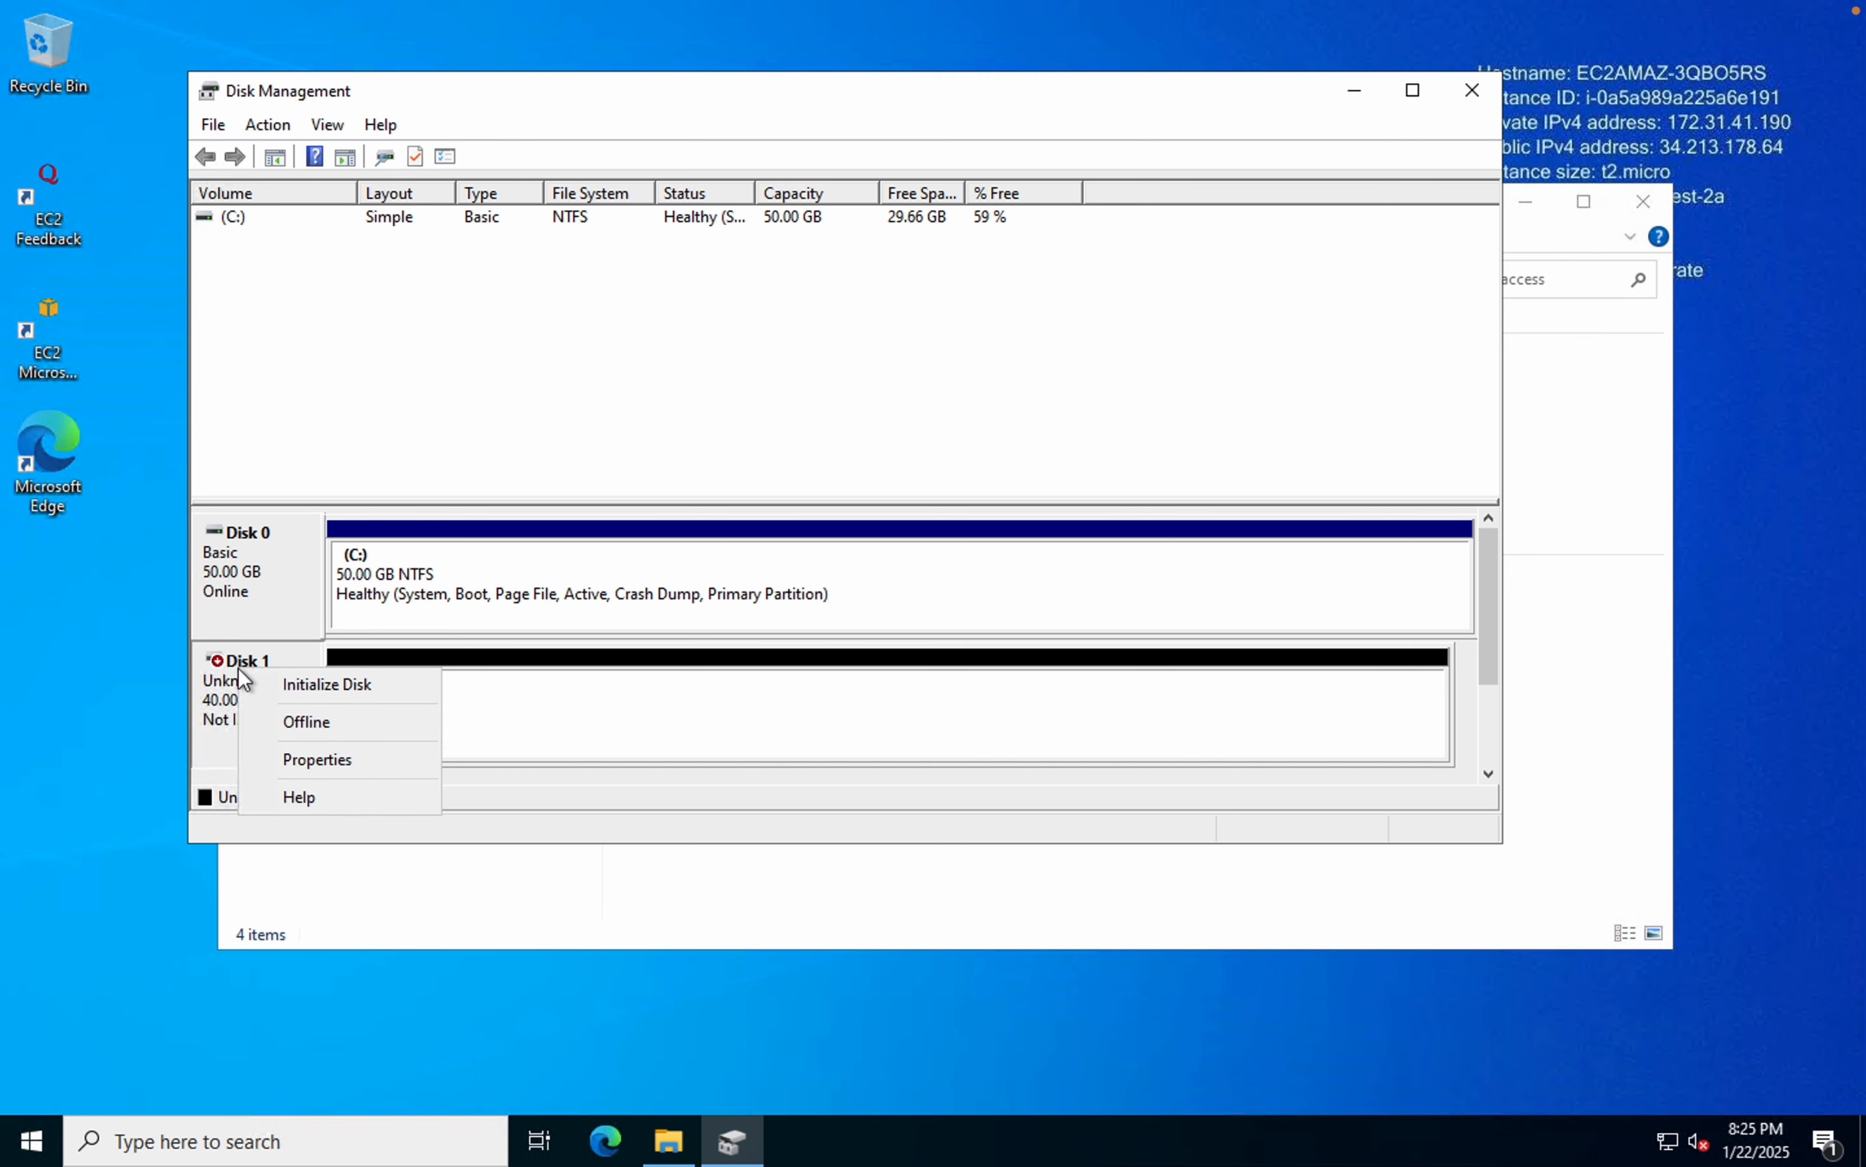
left_click(317, 689)
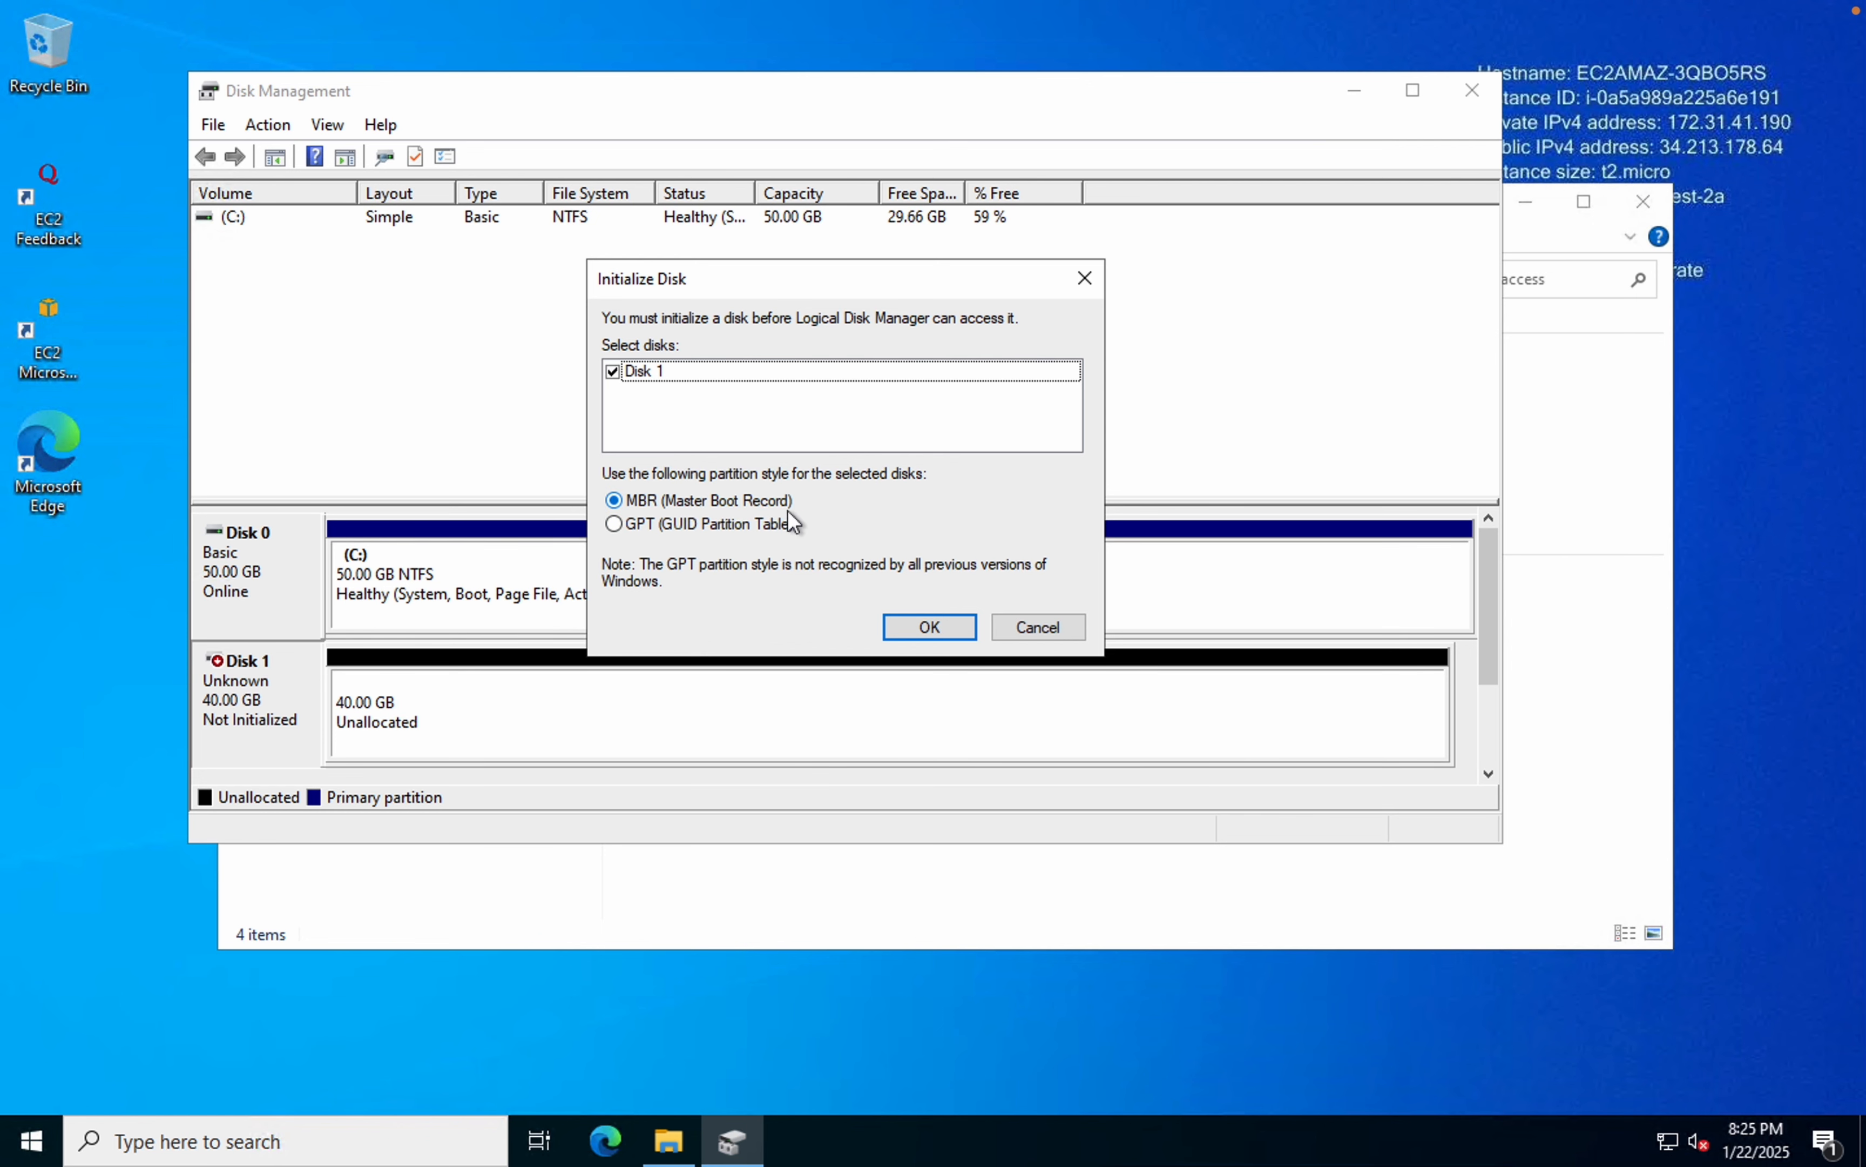
left_click(910, 632)
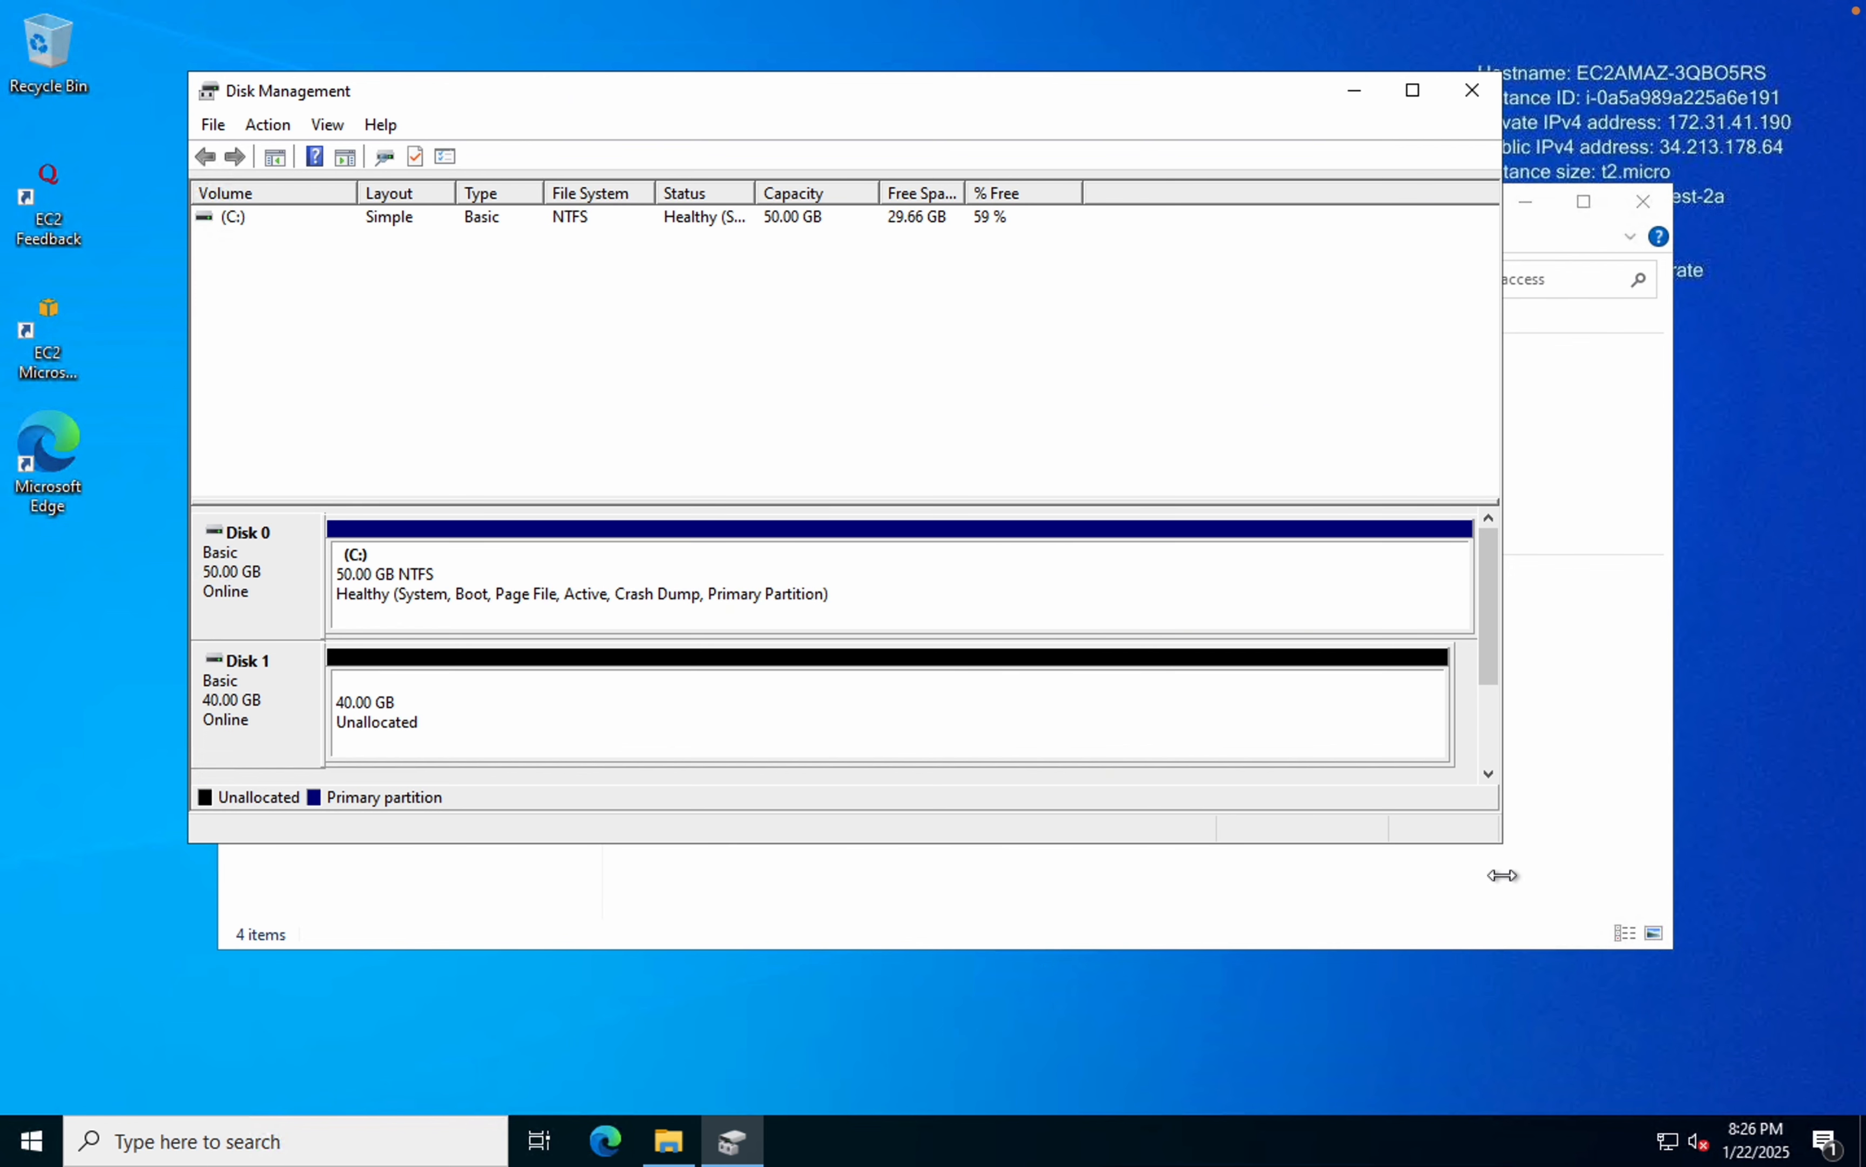
- Start a new simple volume in Disk 1's unallocated space, using the full 40957 MB as its size
left_click_drag(1502, 874, 1479, 938)
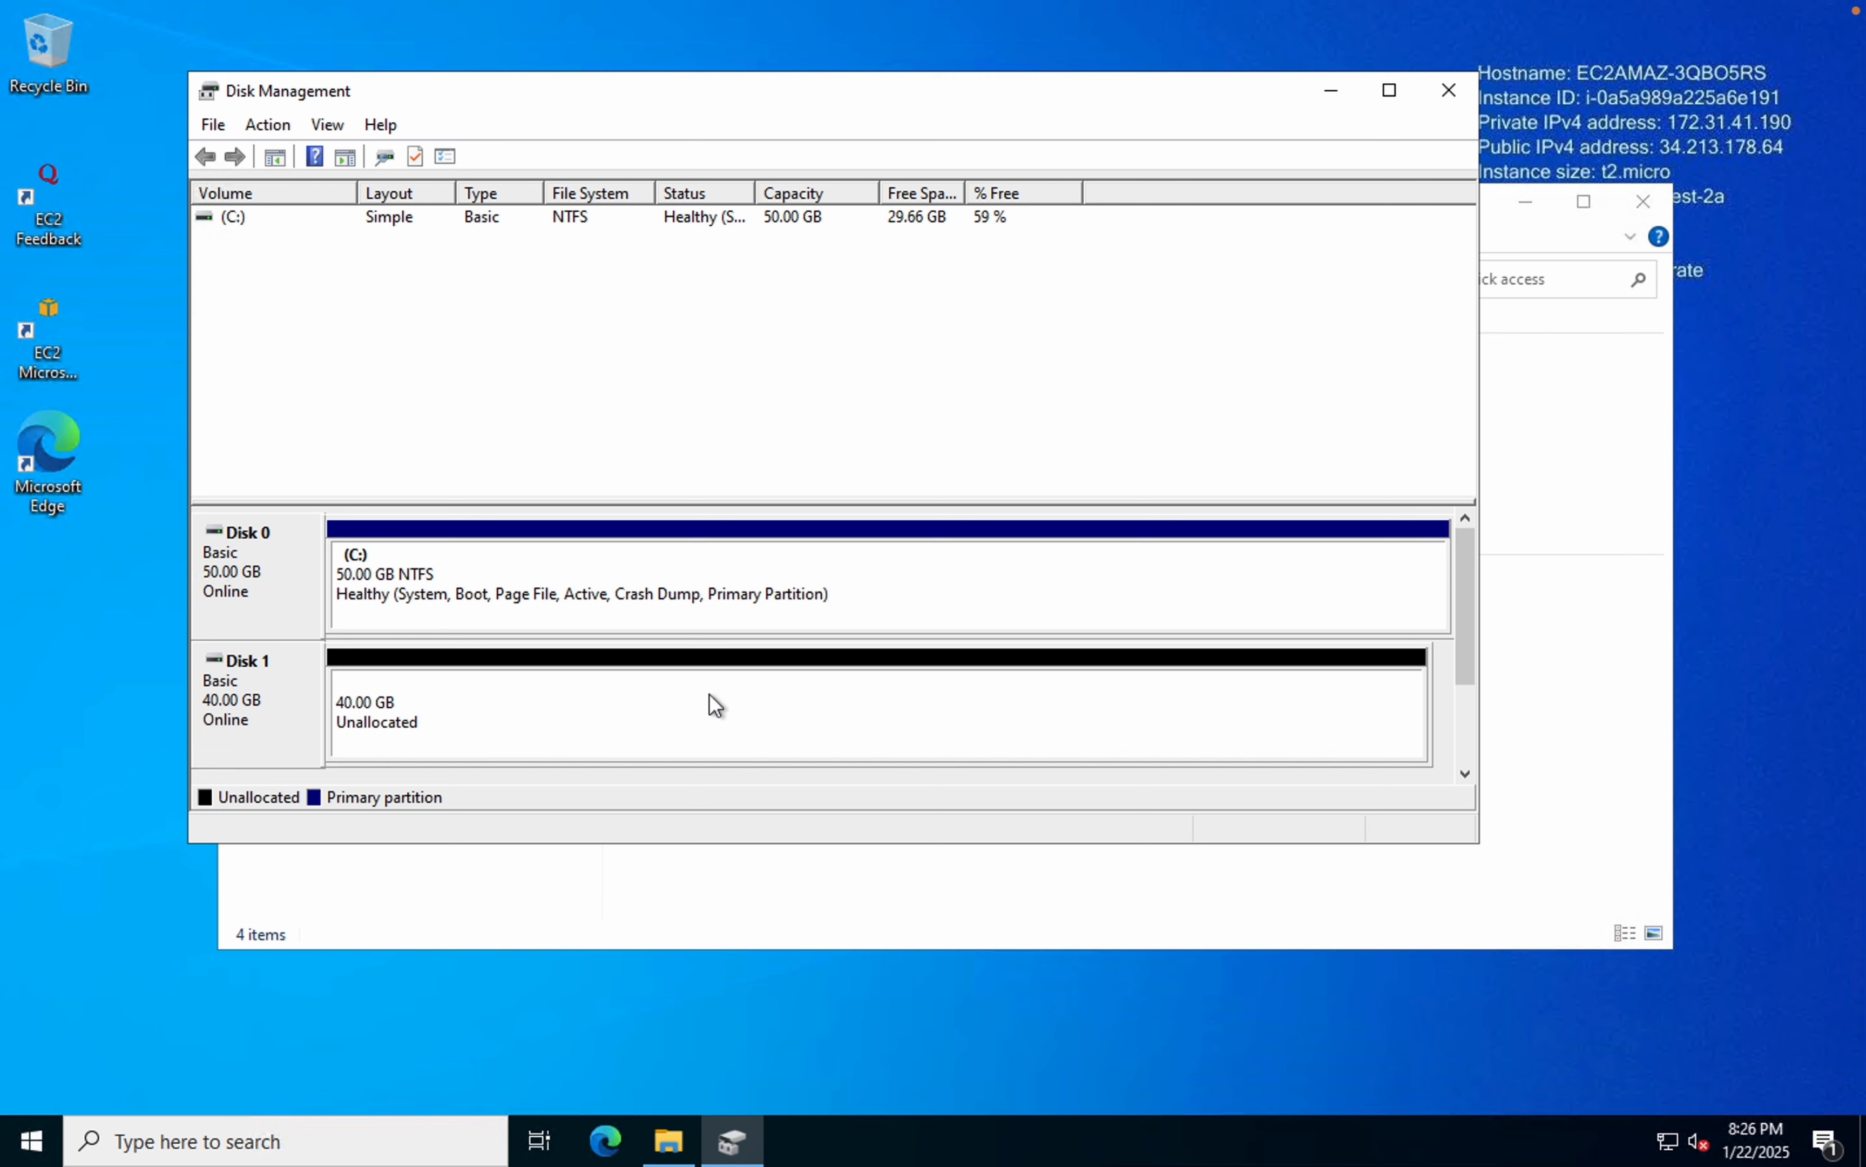
right_click(578, 722)
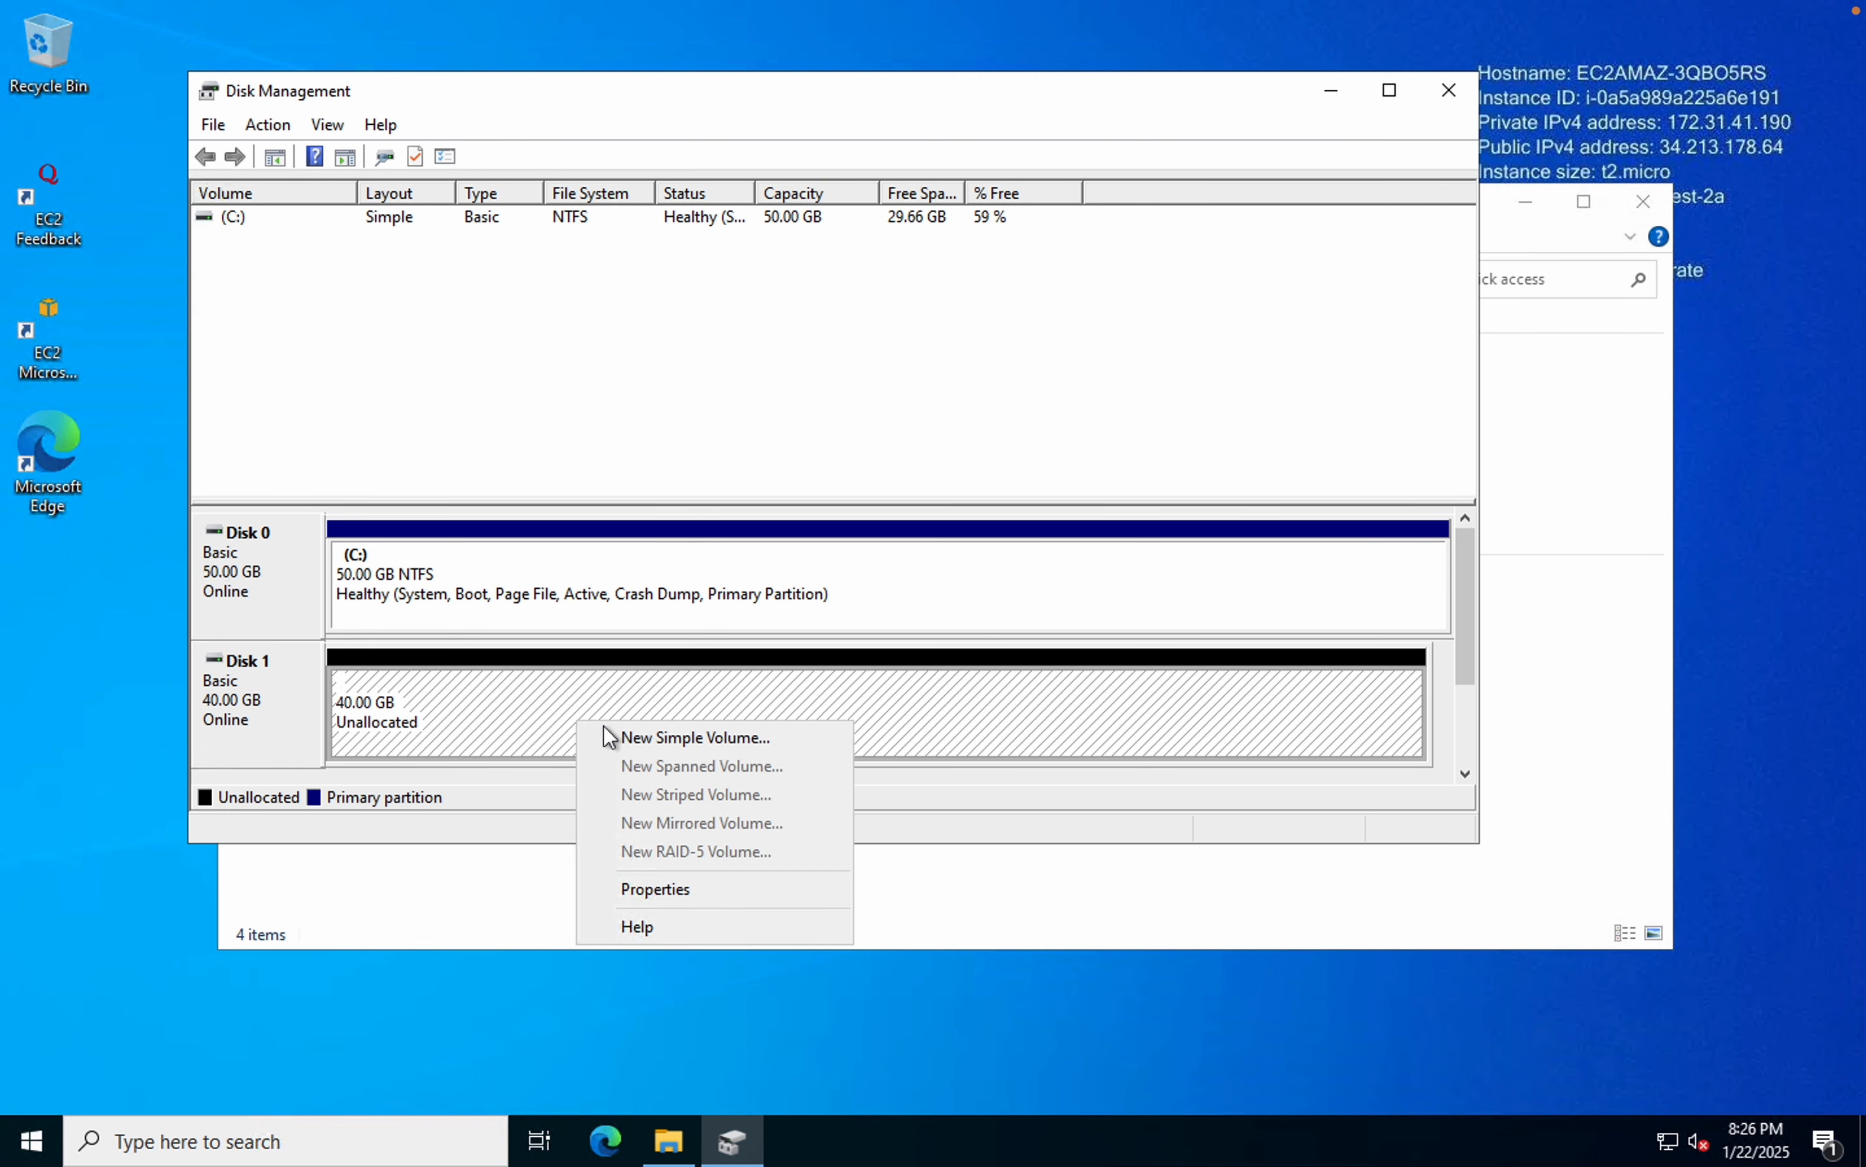
left_click(655, 744)
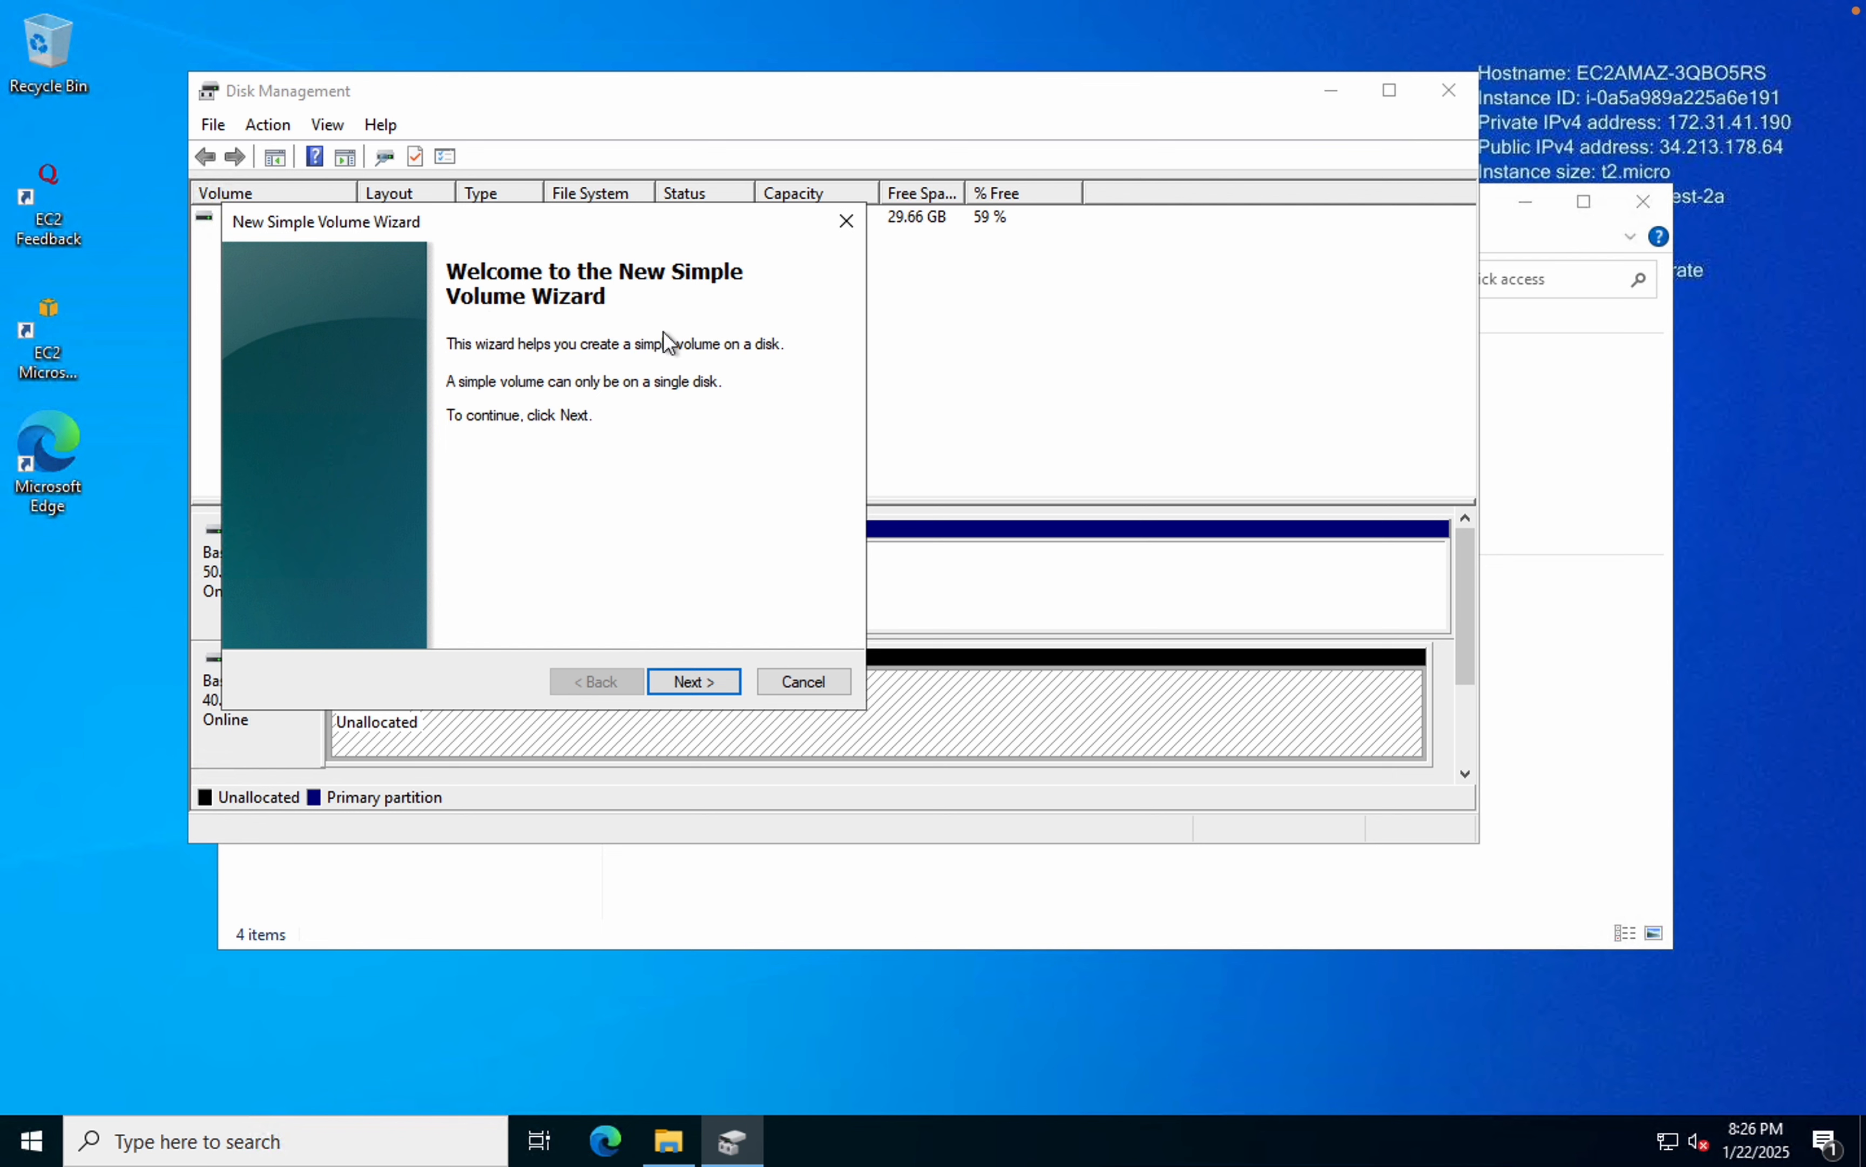
left_click(705, 681)
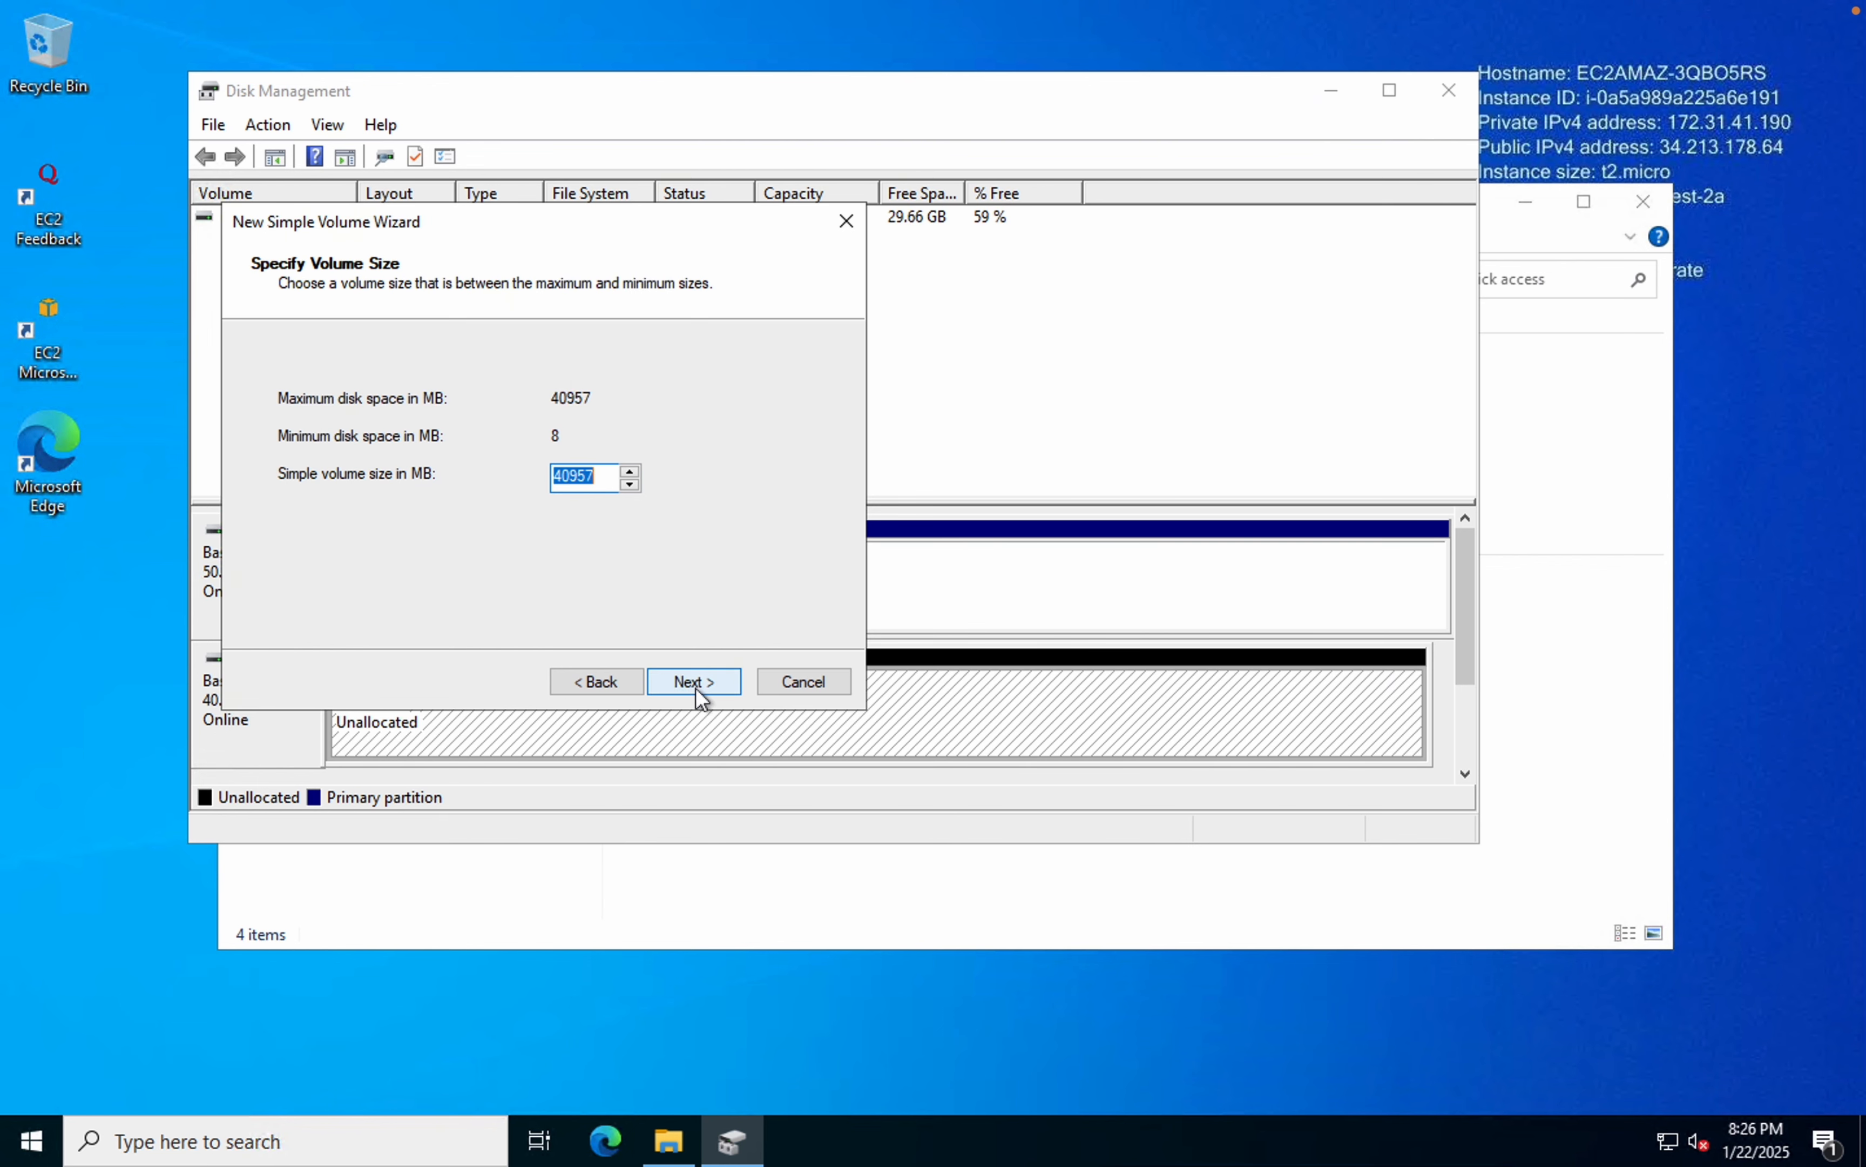
left_click(711, 686)
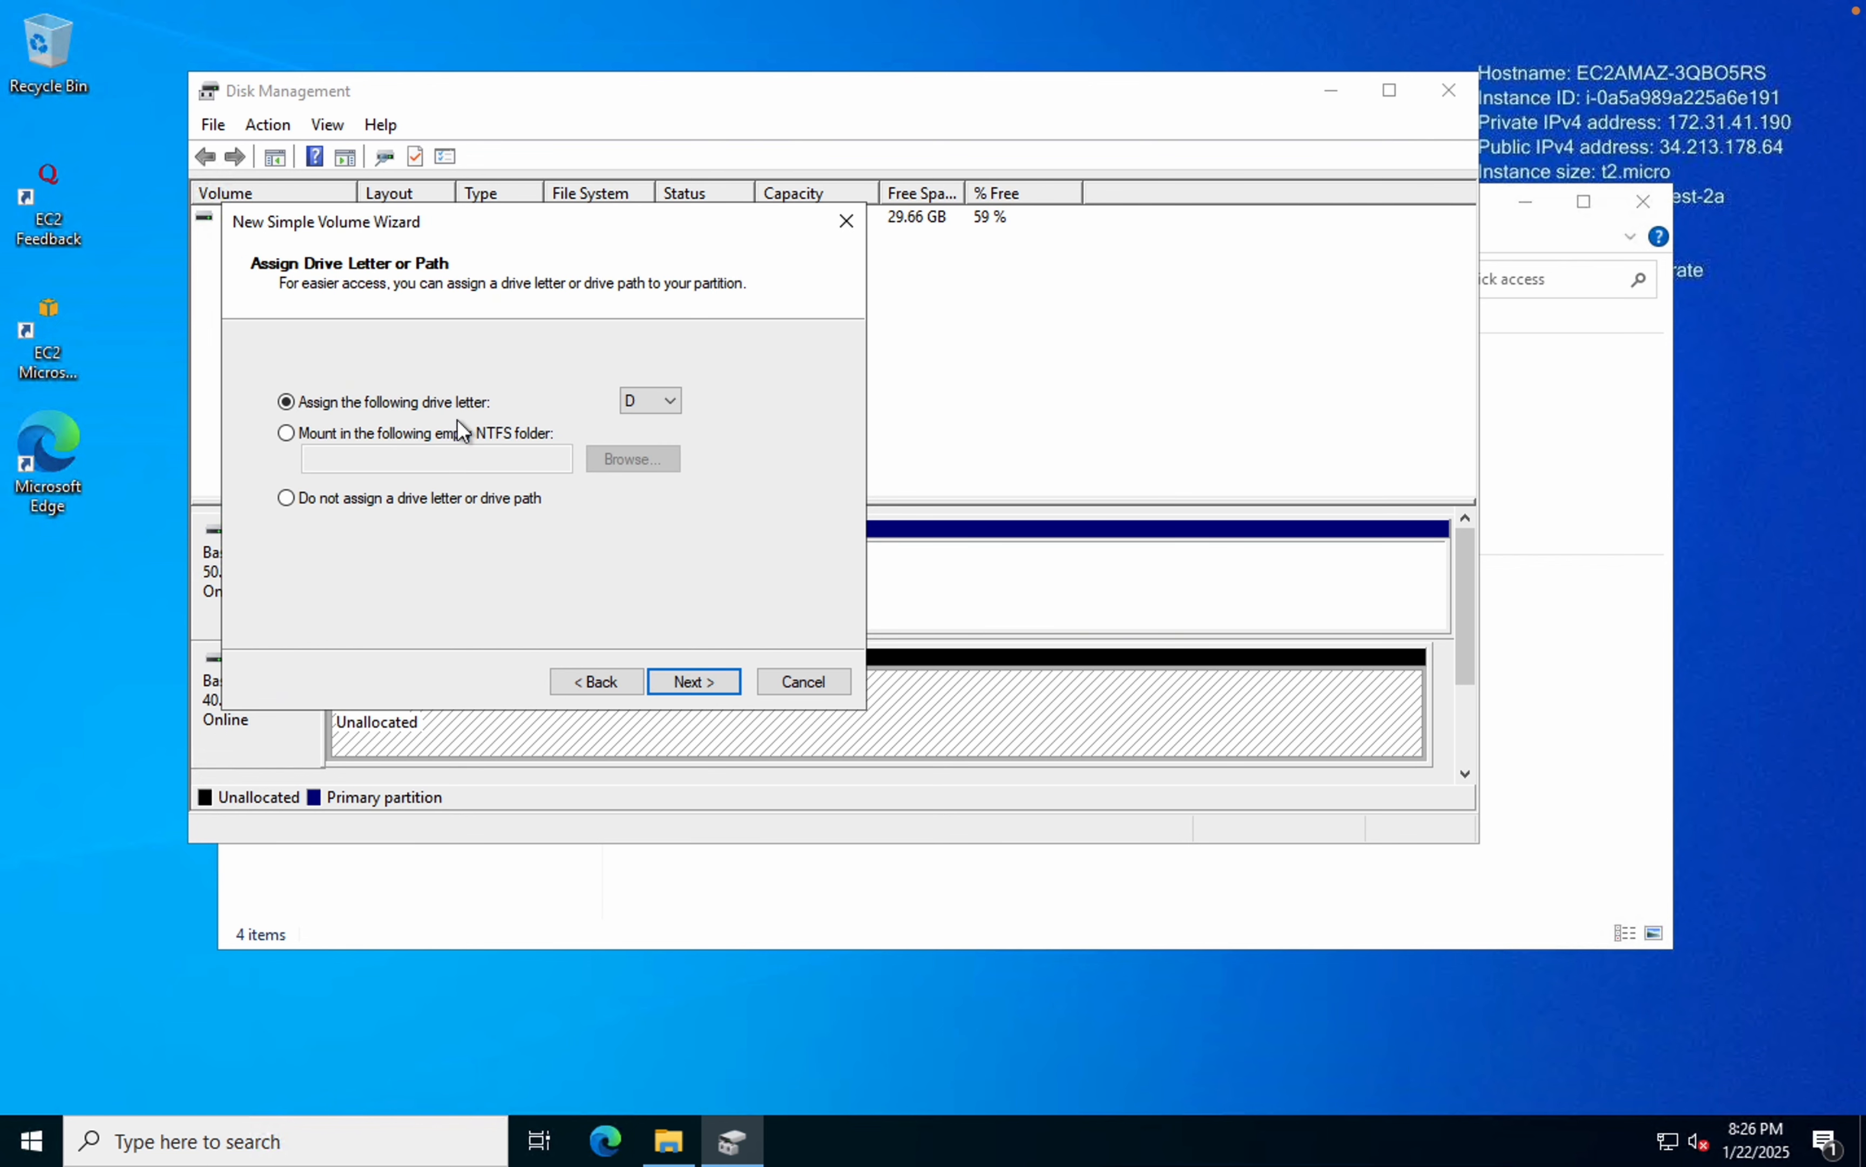
- Assign drive letter D and quick-format the volume as NTFS with default allocation unit size and label New Volume, completing the wizard
left_click(671, 401)
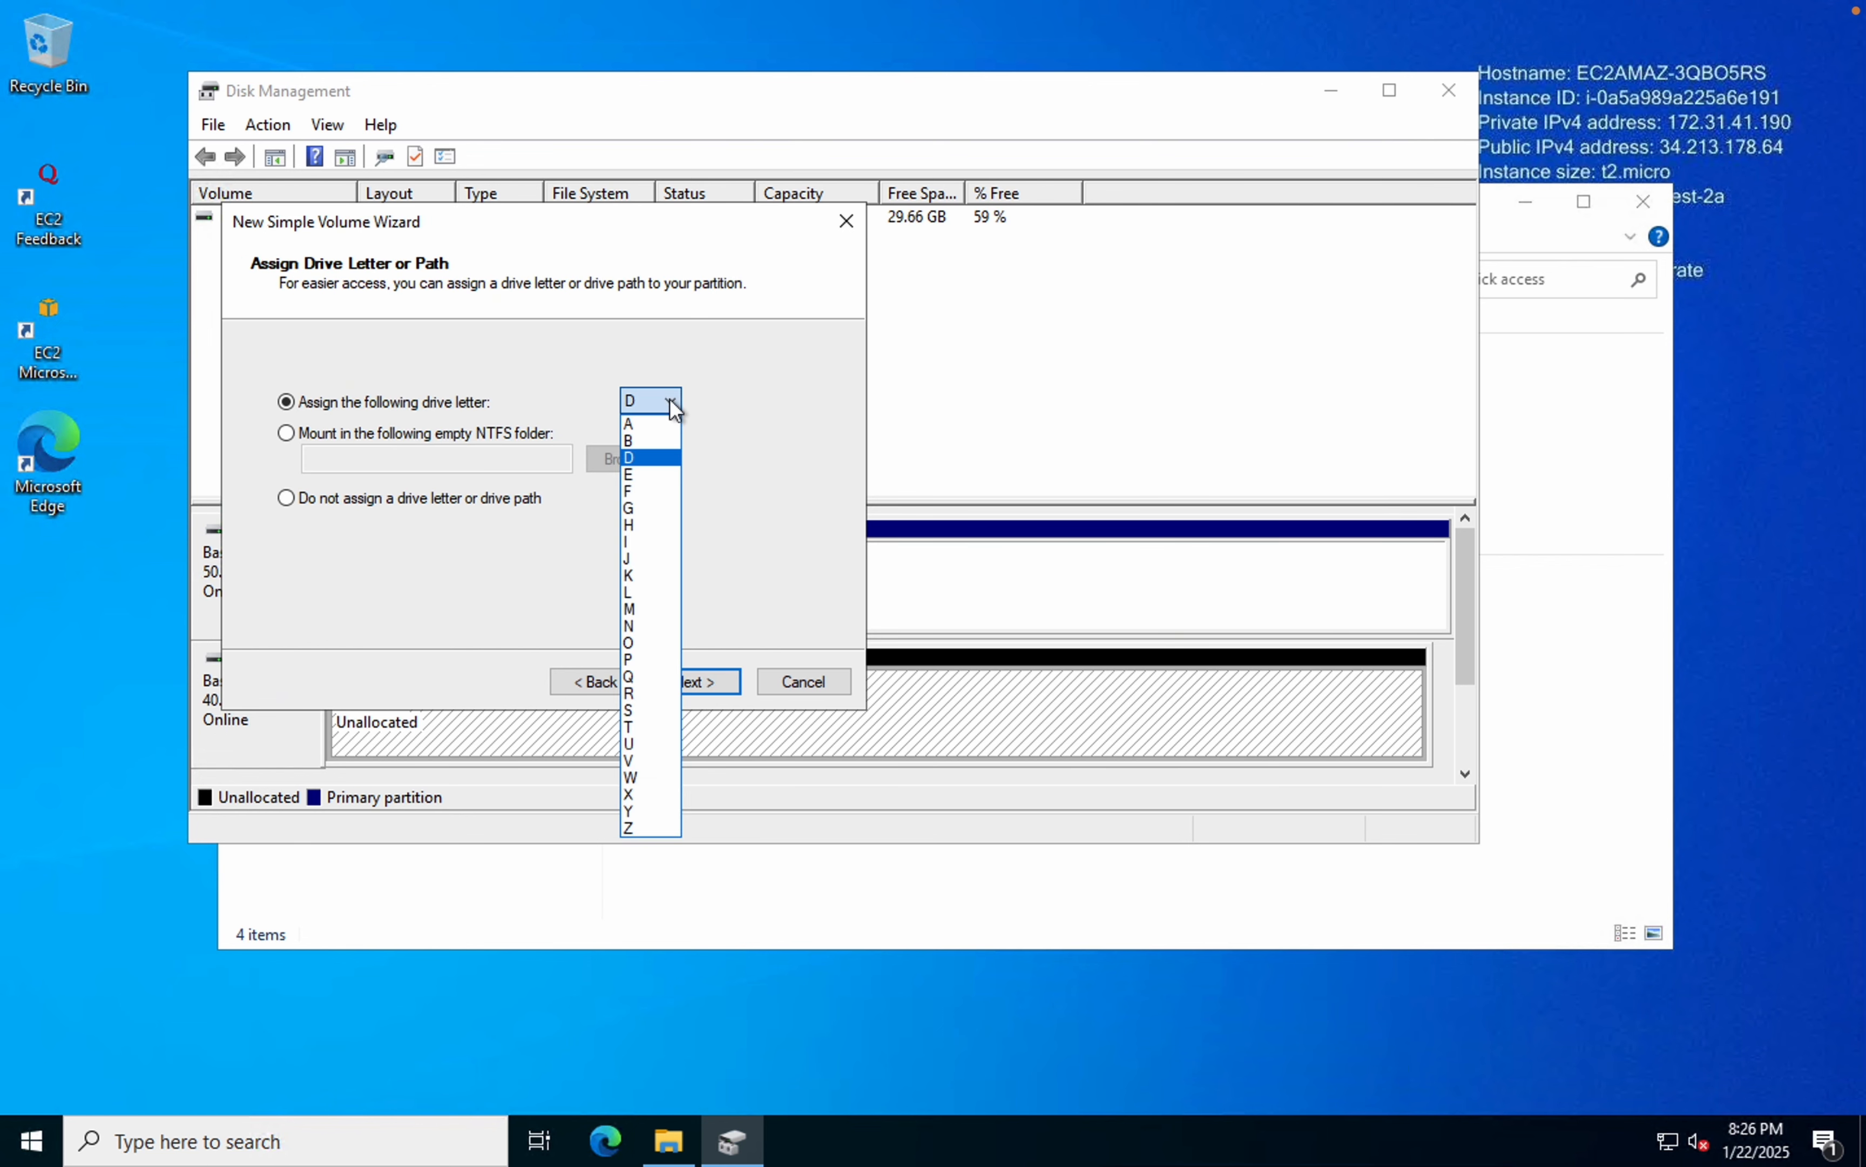
left_click(671, 401)
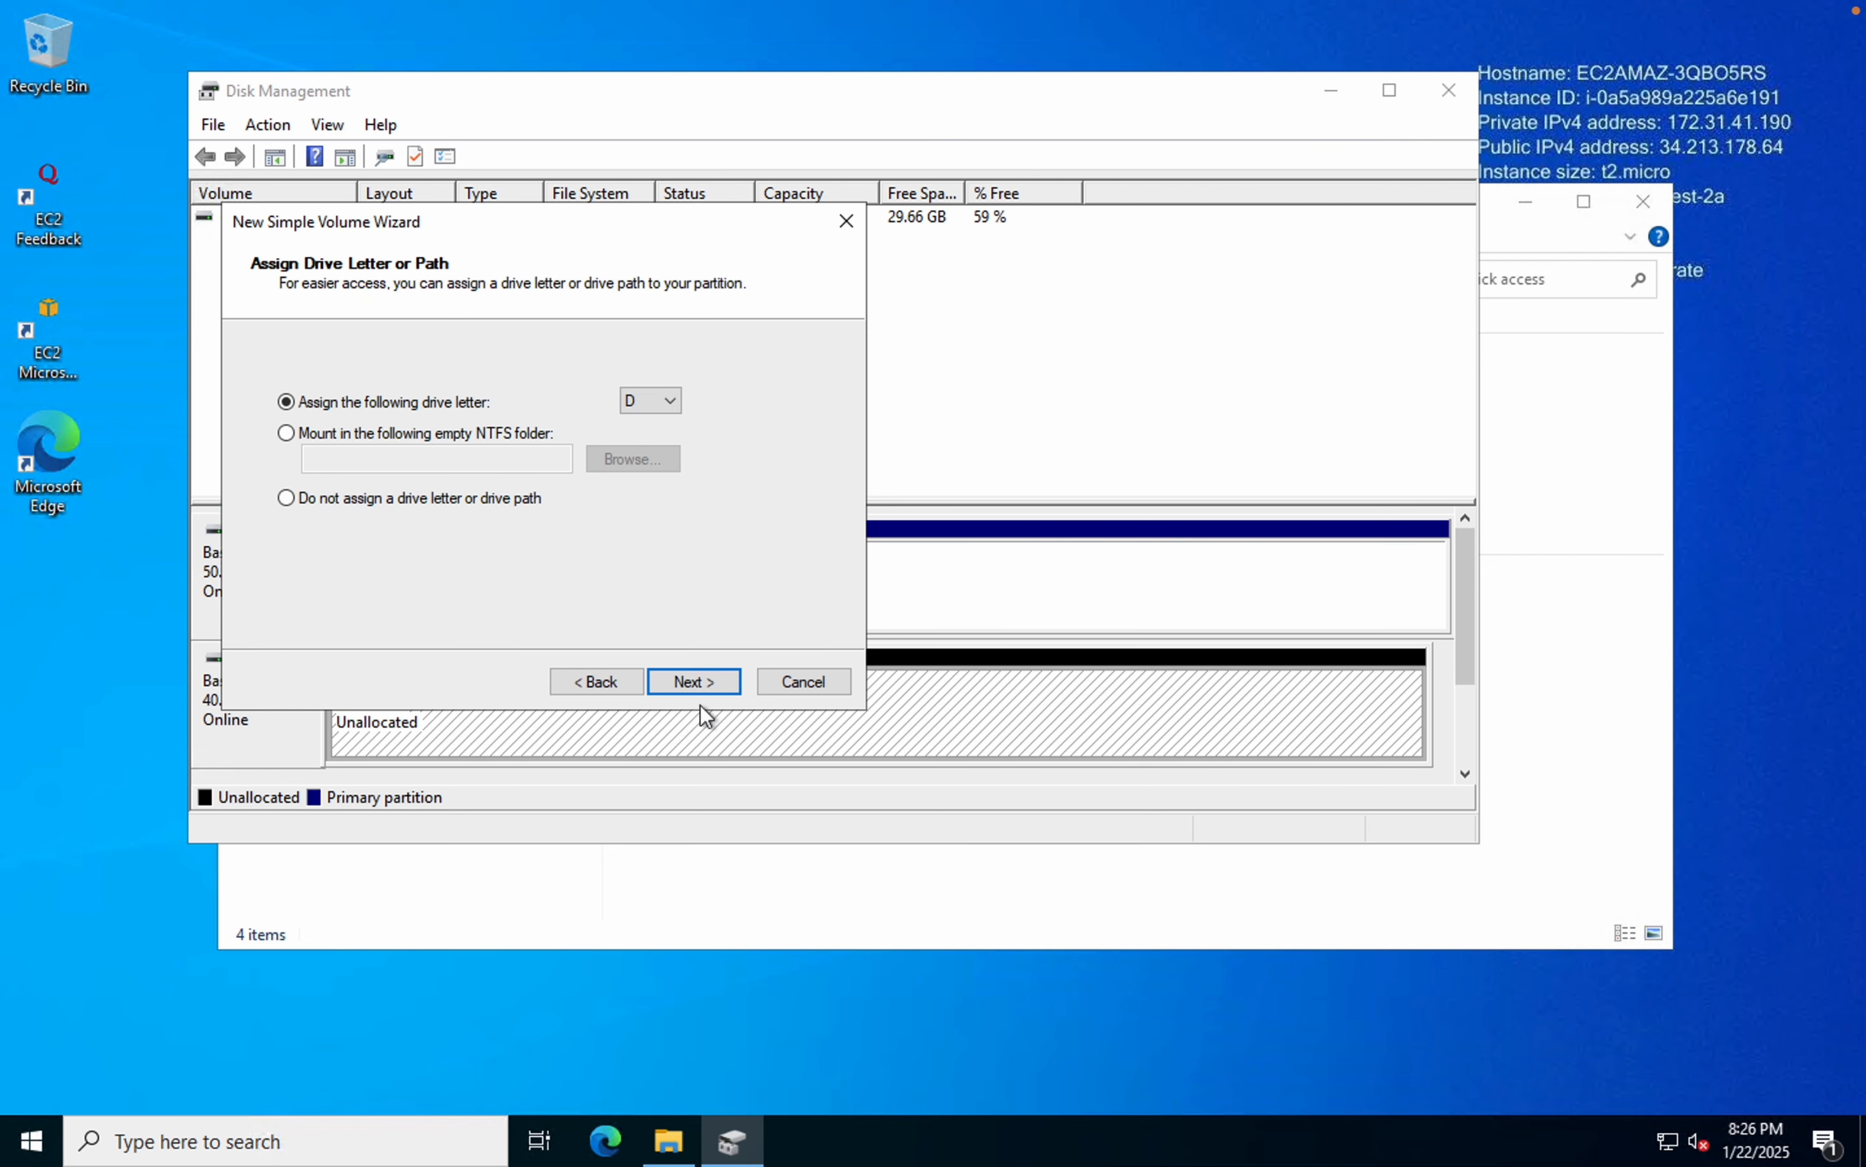
left_click(716, 683)
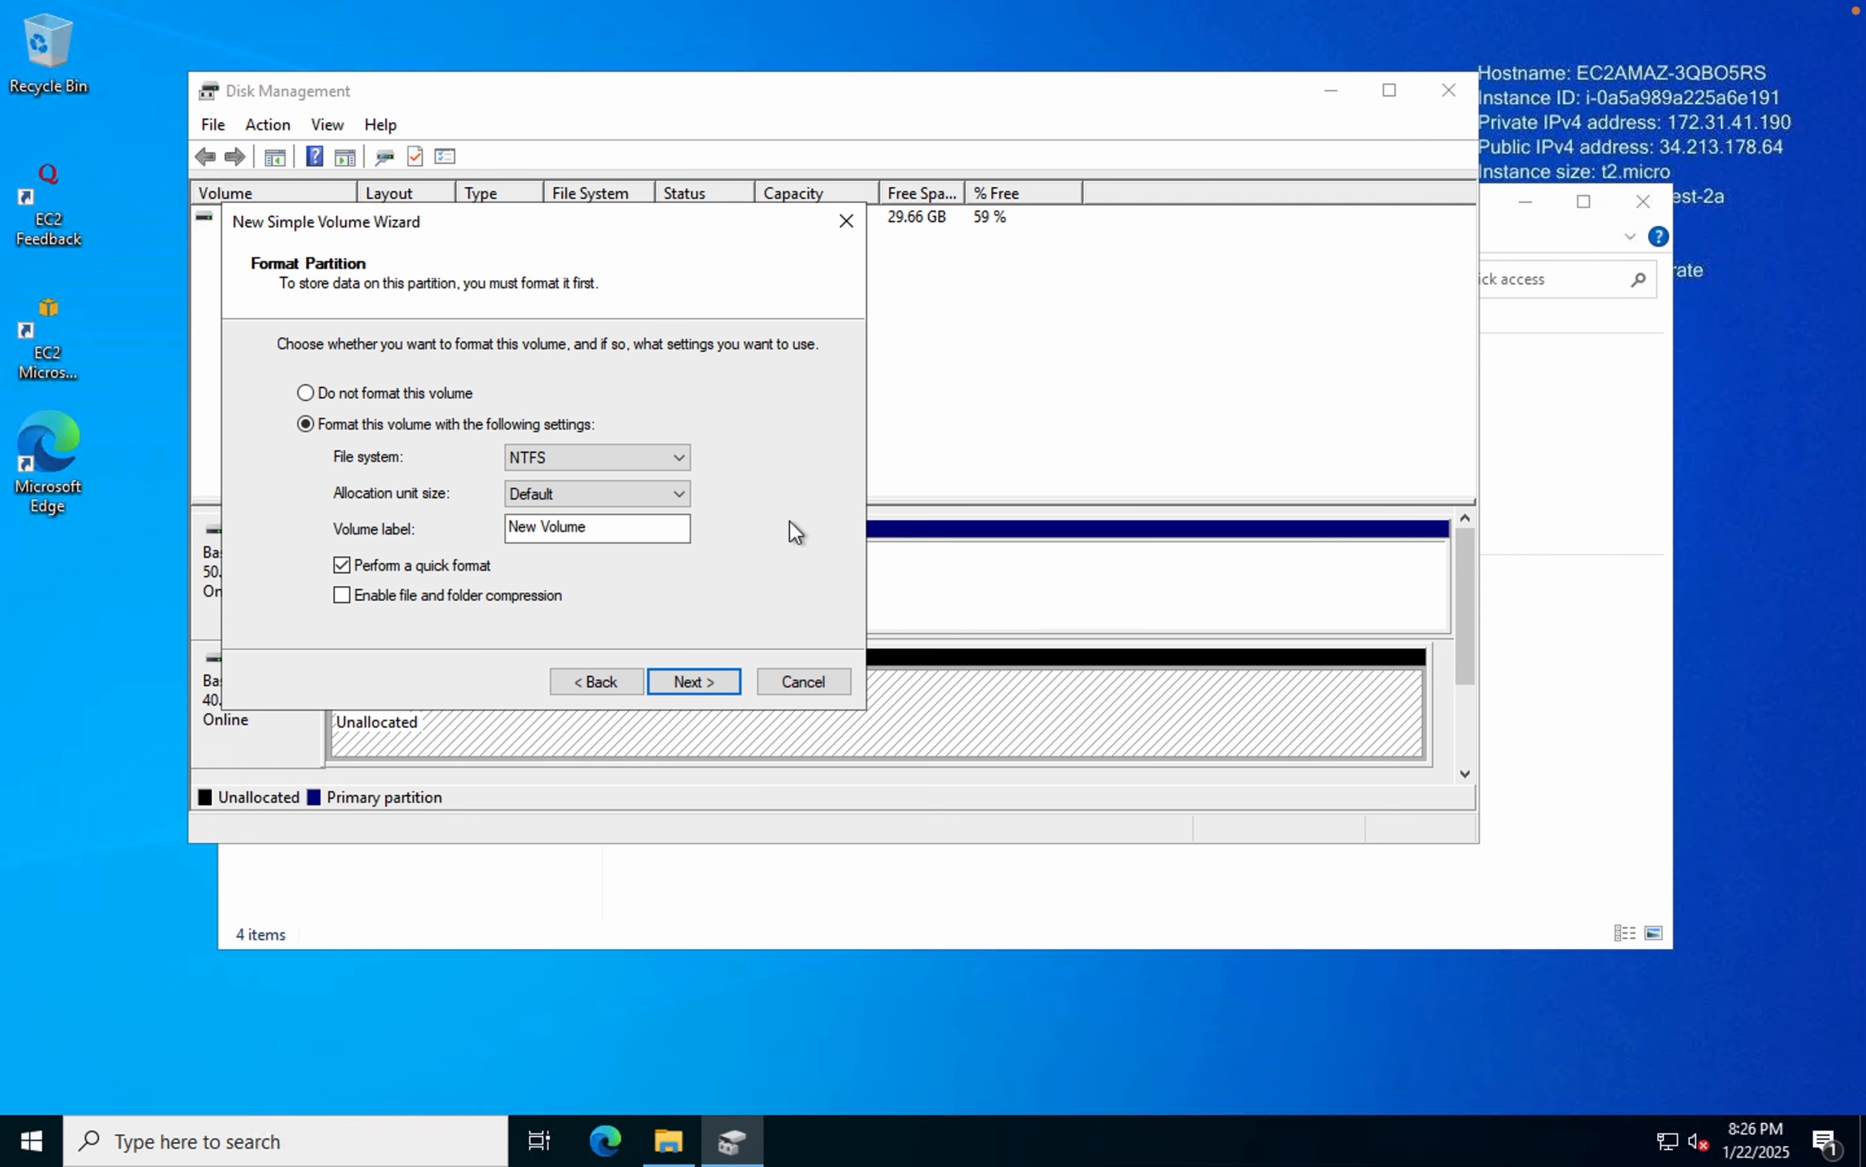
left_click(729, 682)
left_click(693, 682)
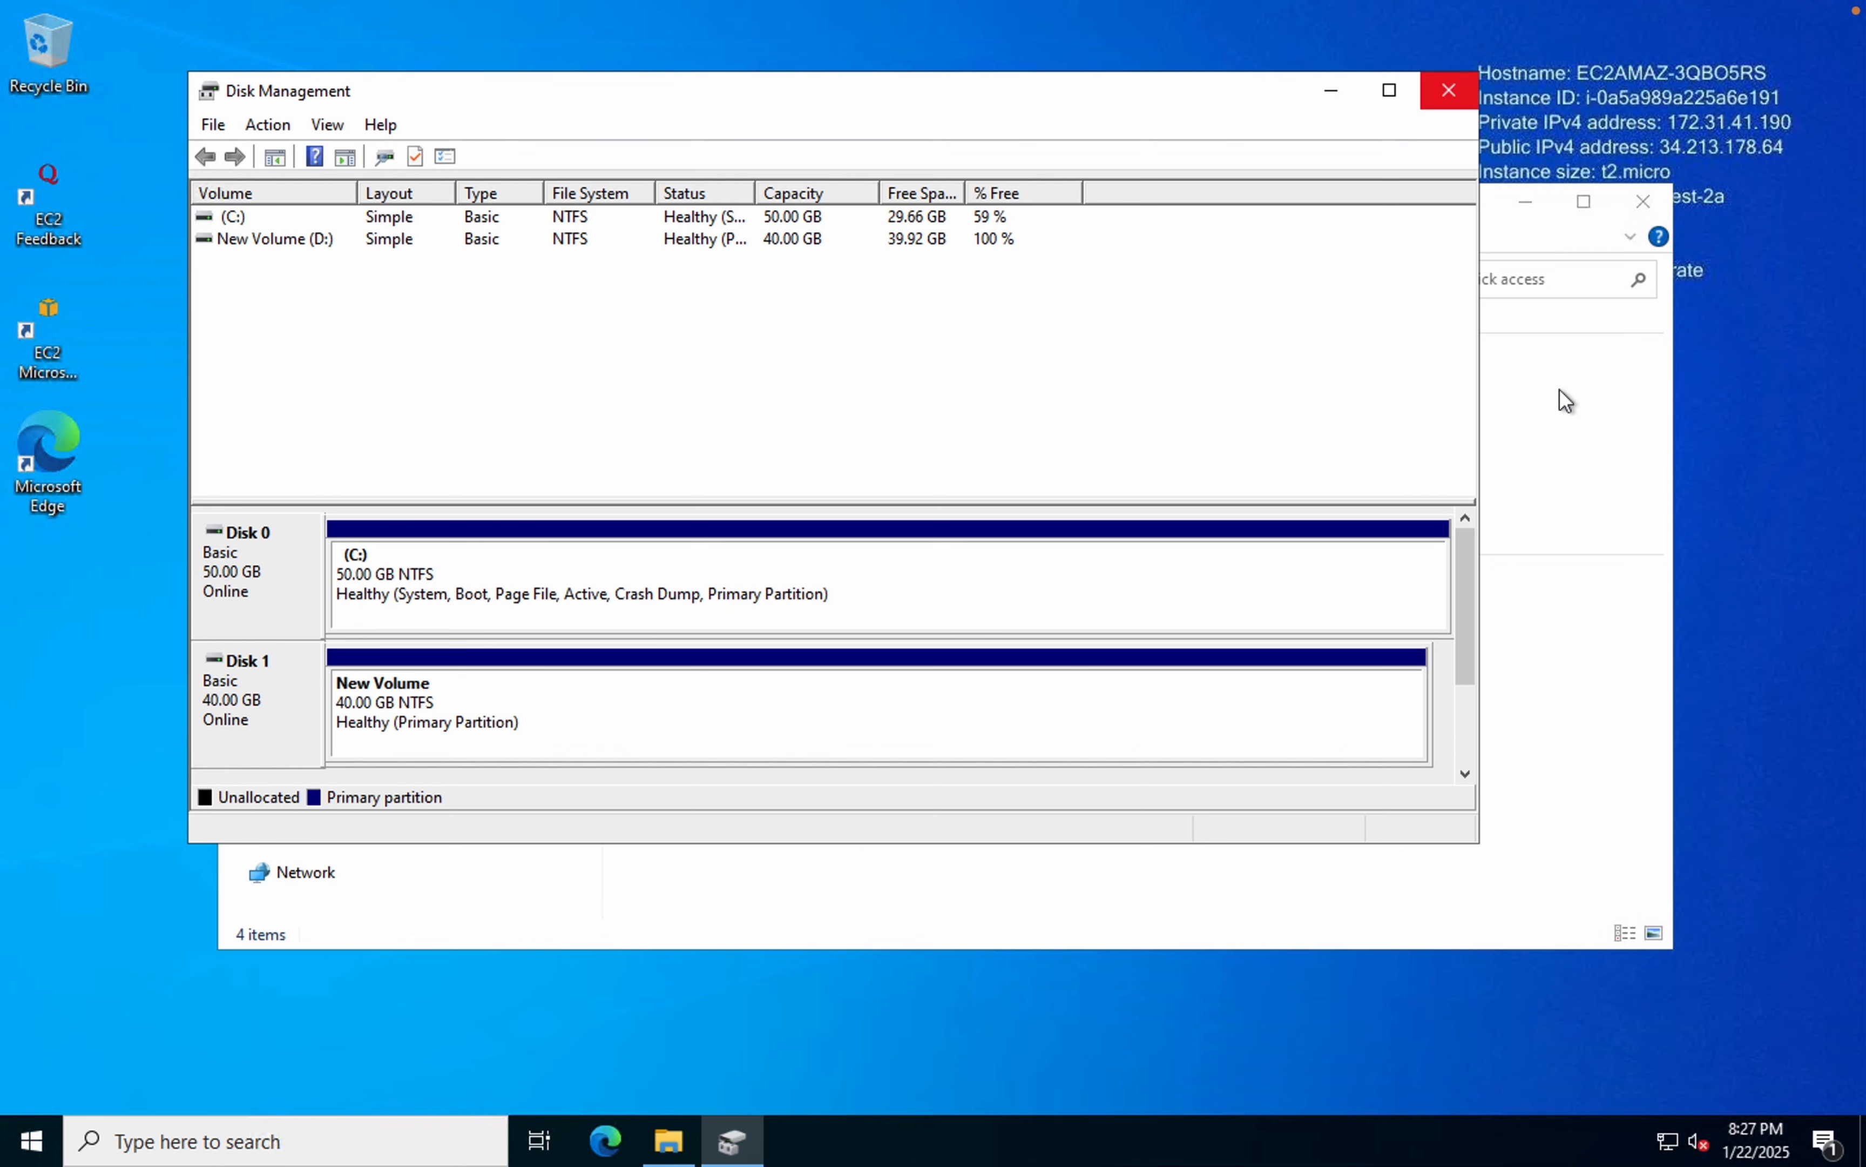
- Switch to File Explorer and check the properties of New Volume (D:), including its file system and capacity
left_click(1622, 659)
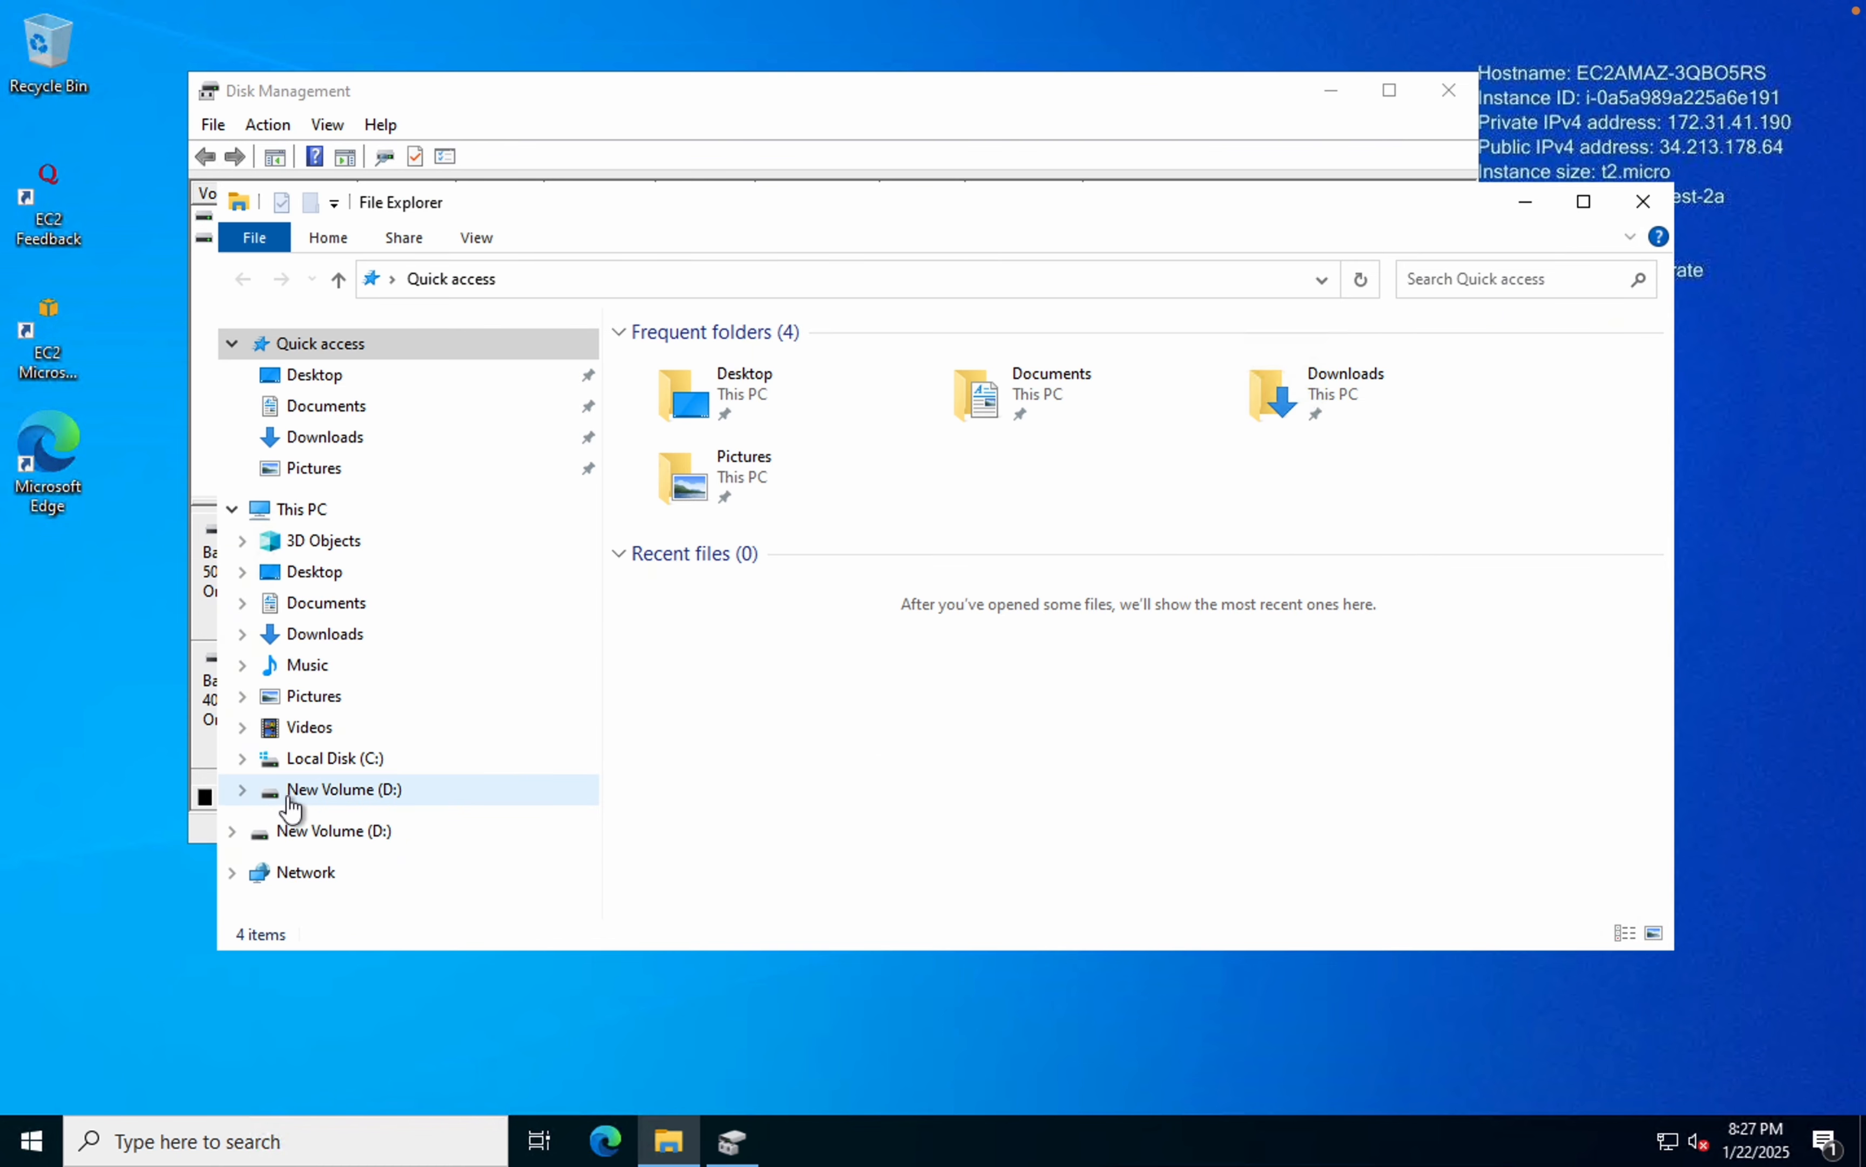
right_click(322, 806)
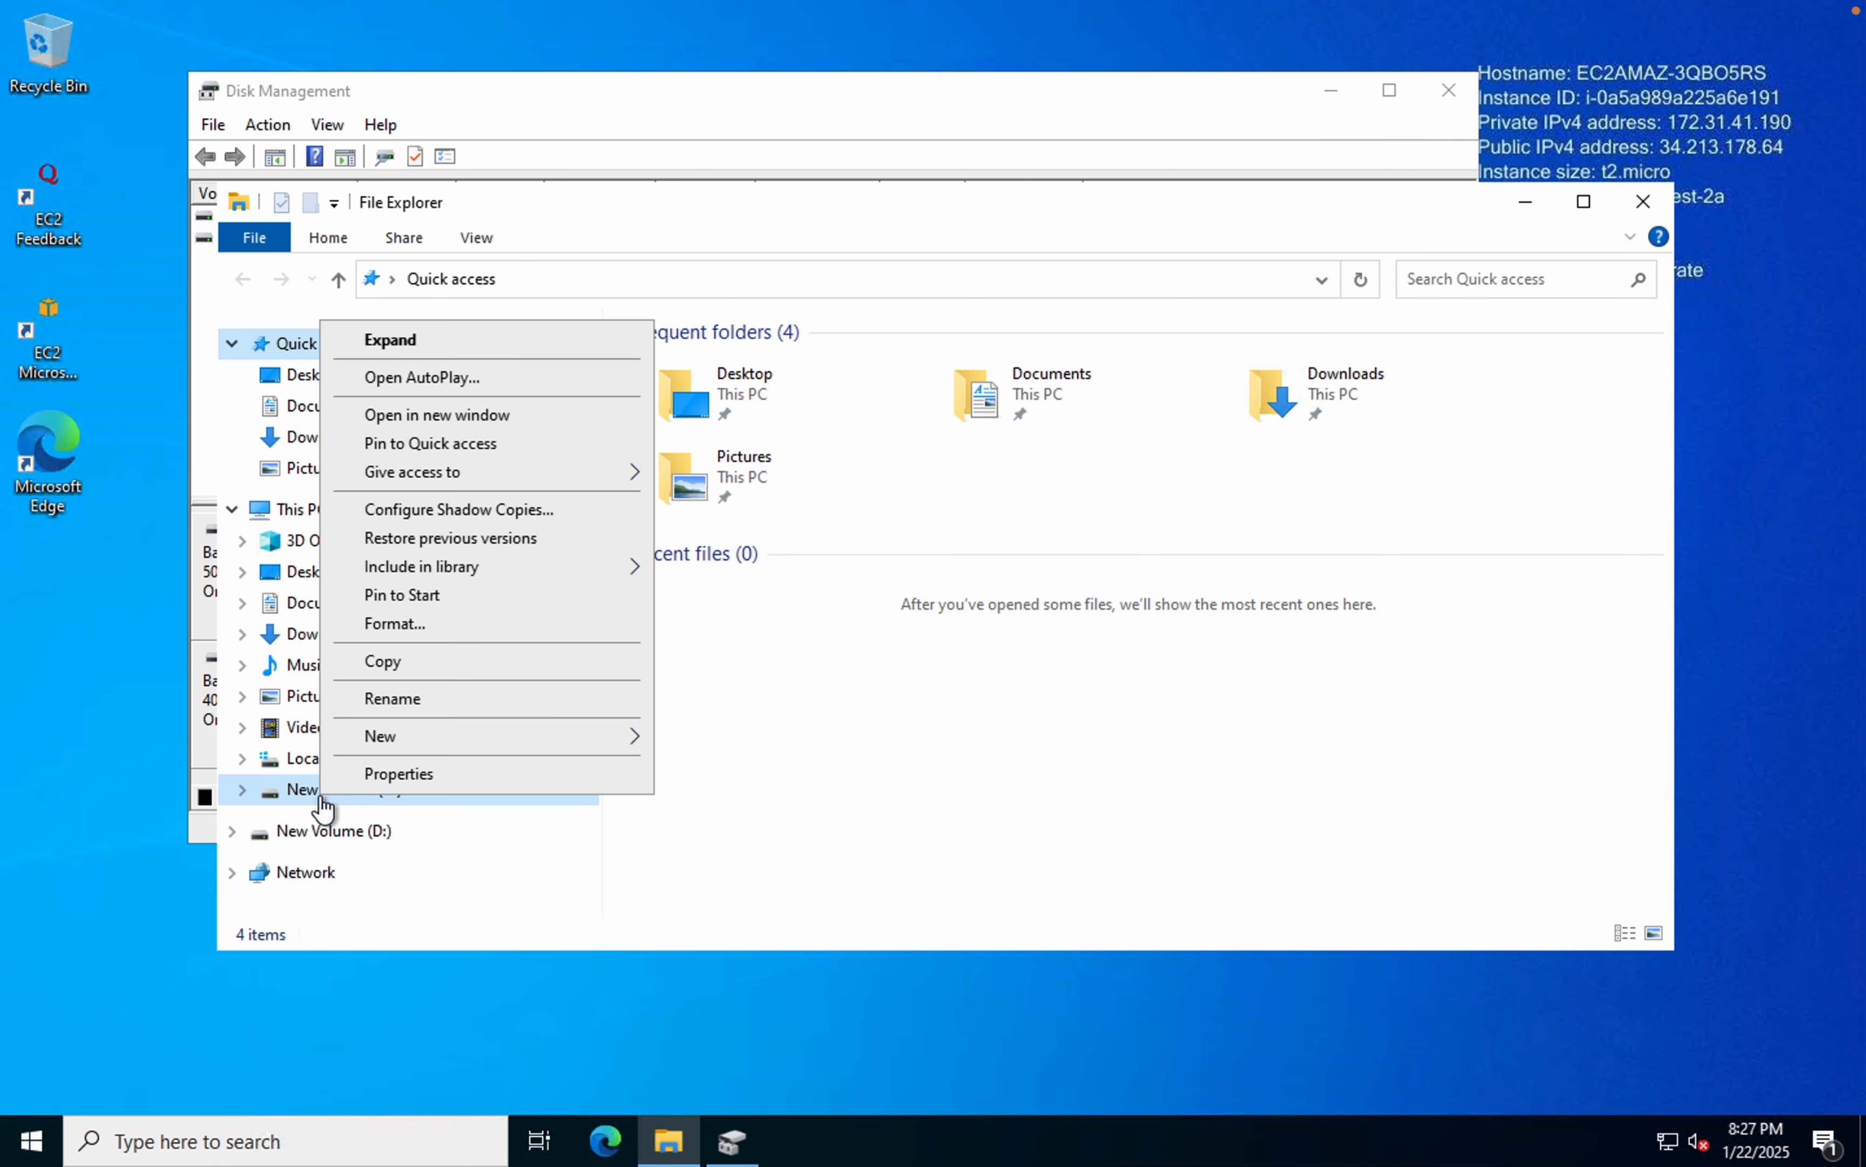
left_click(385, 777)
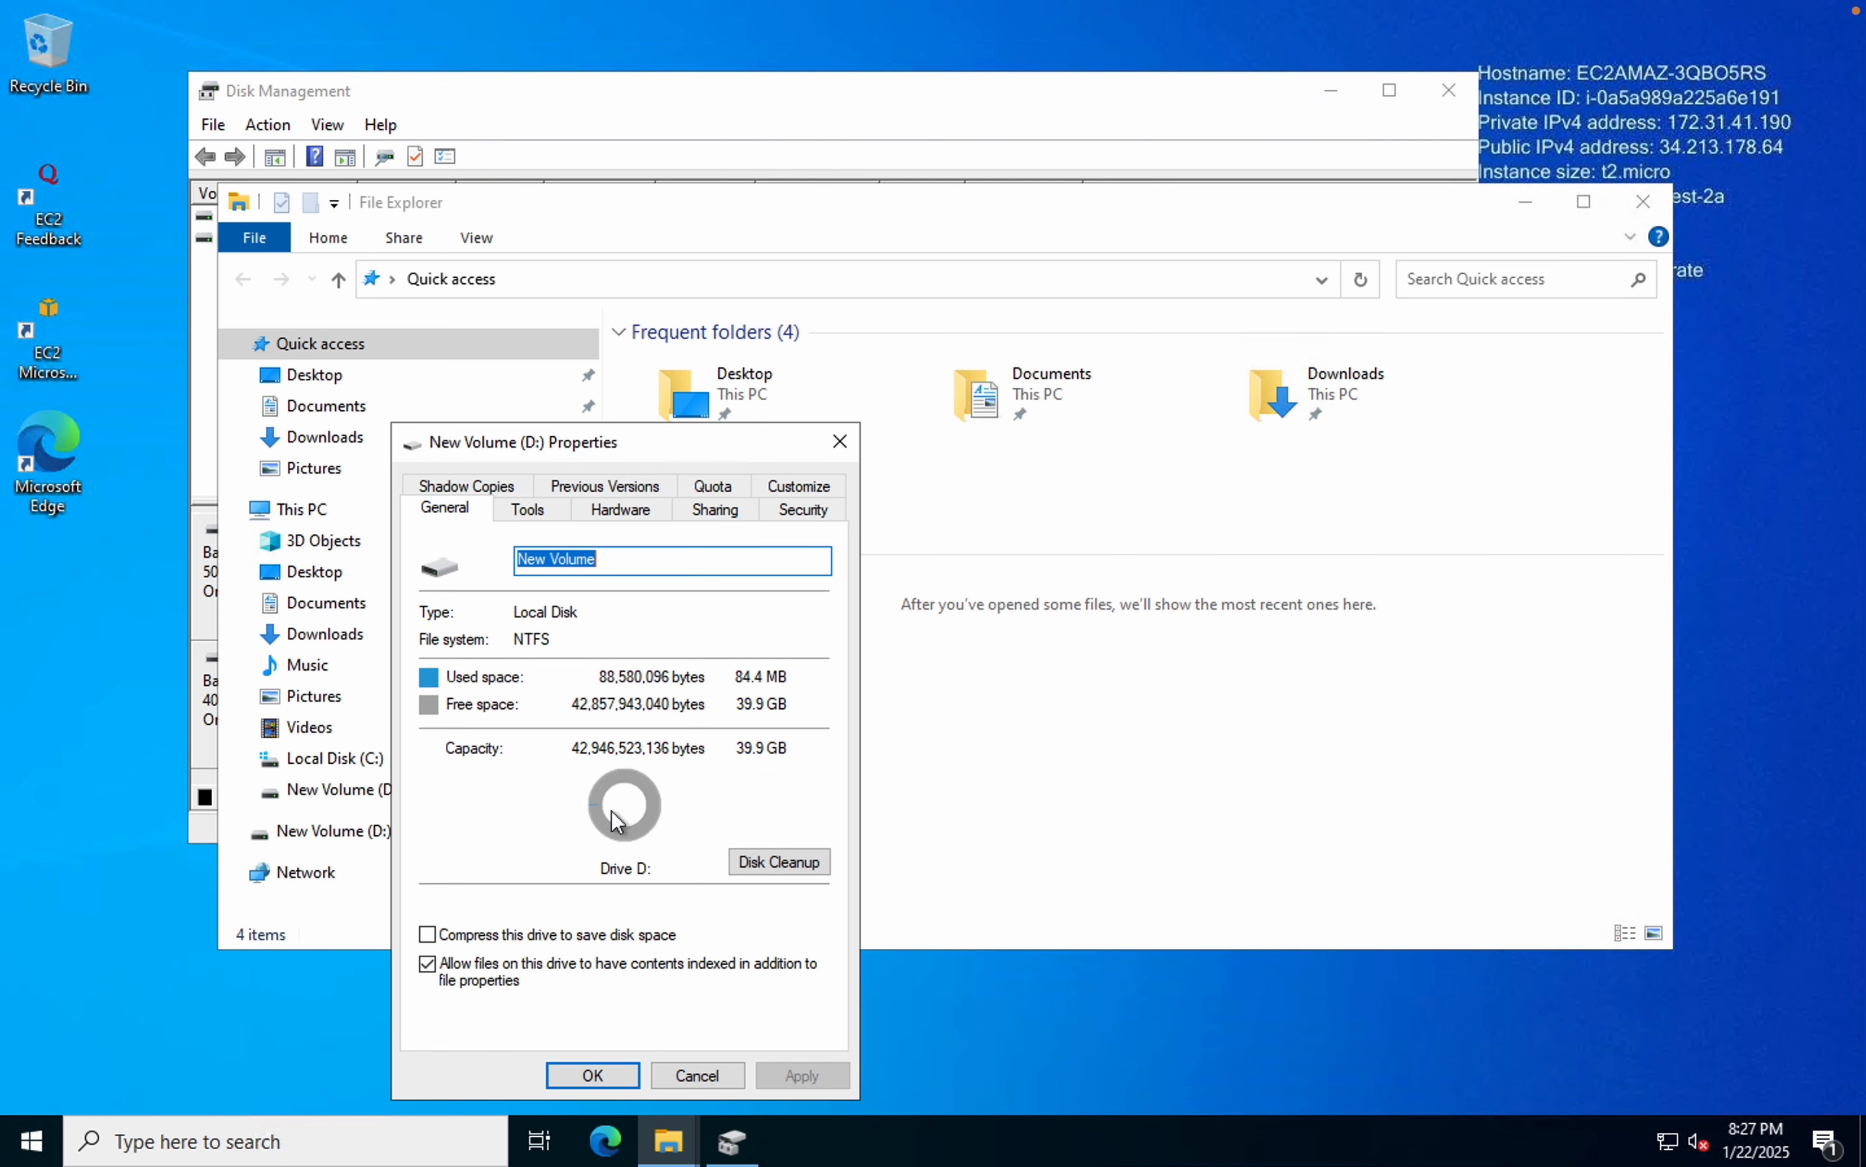
left_click(843, 443)
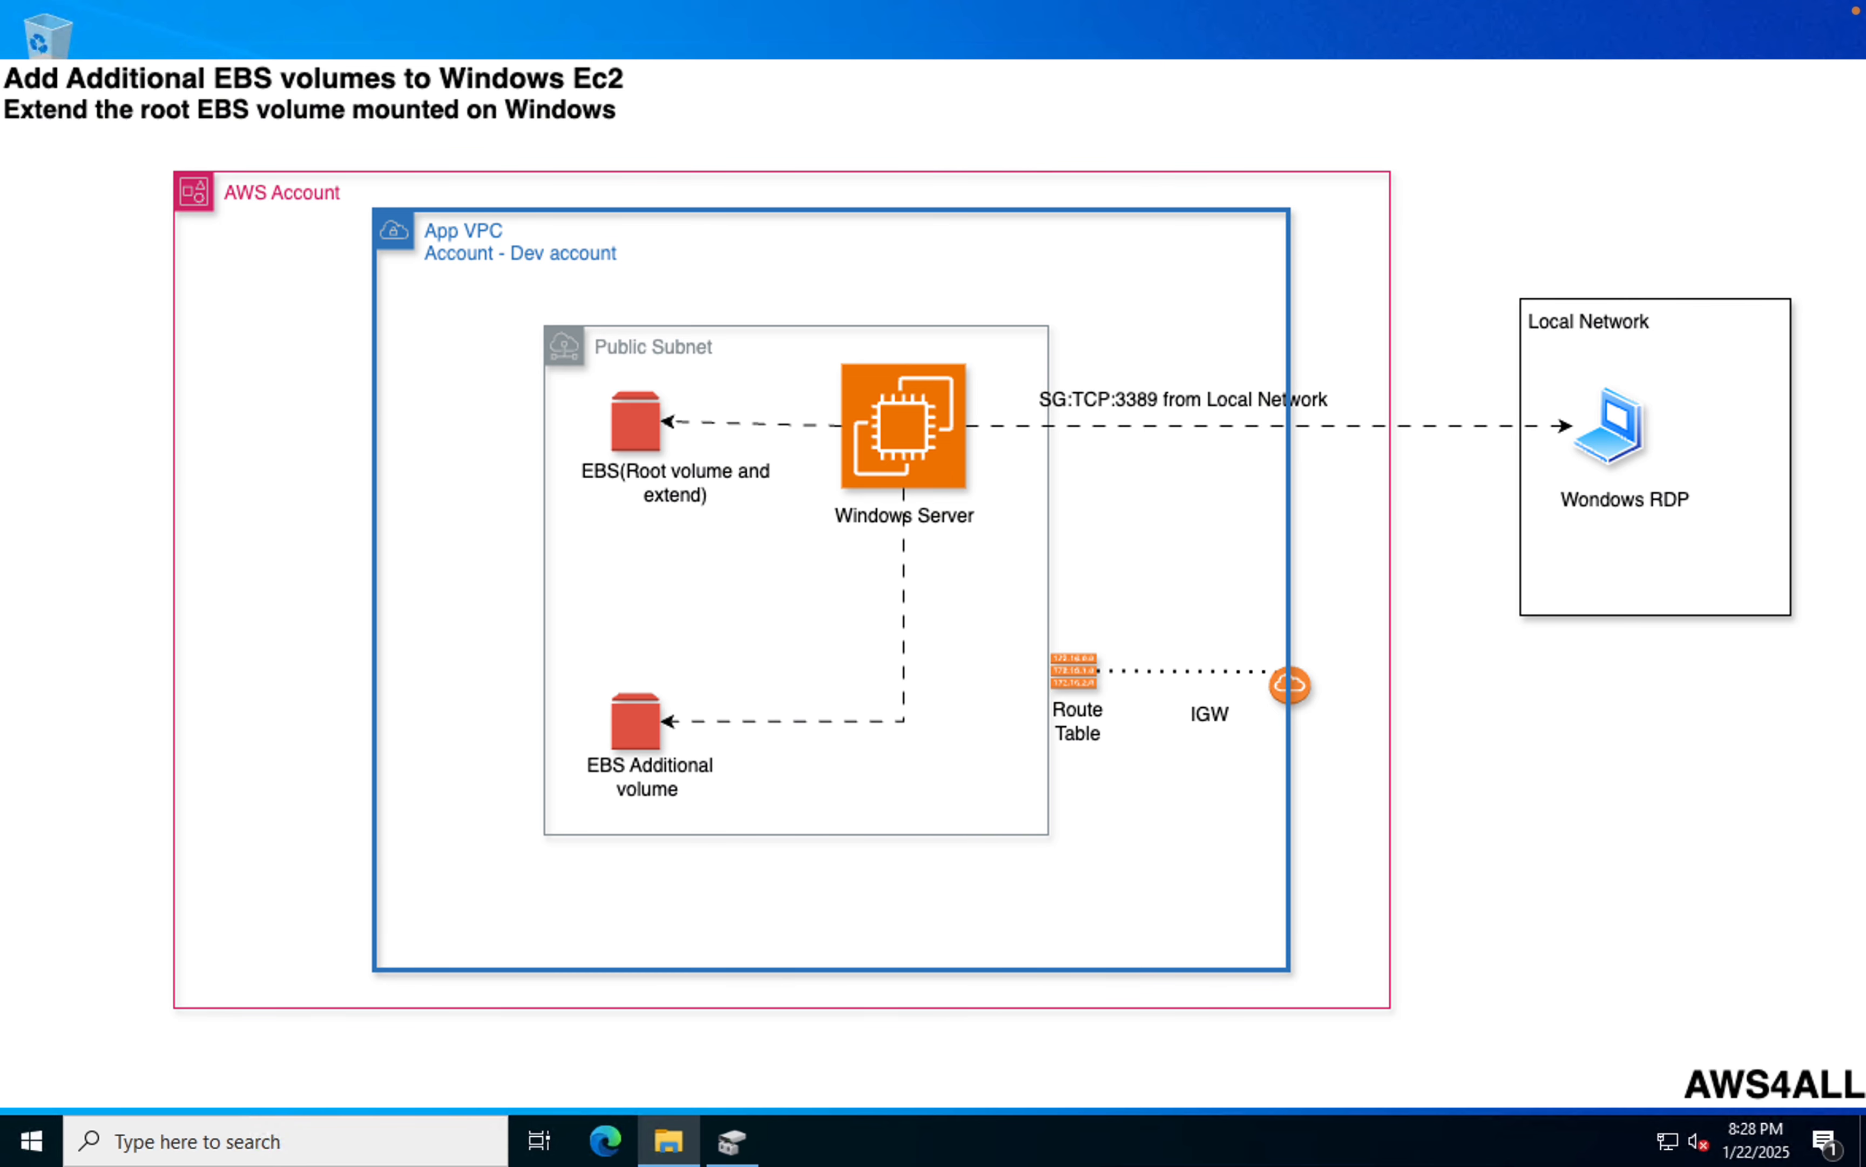
mouse_move(940, 4)
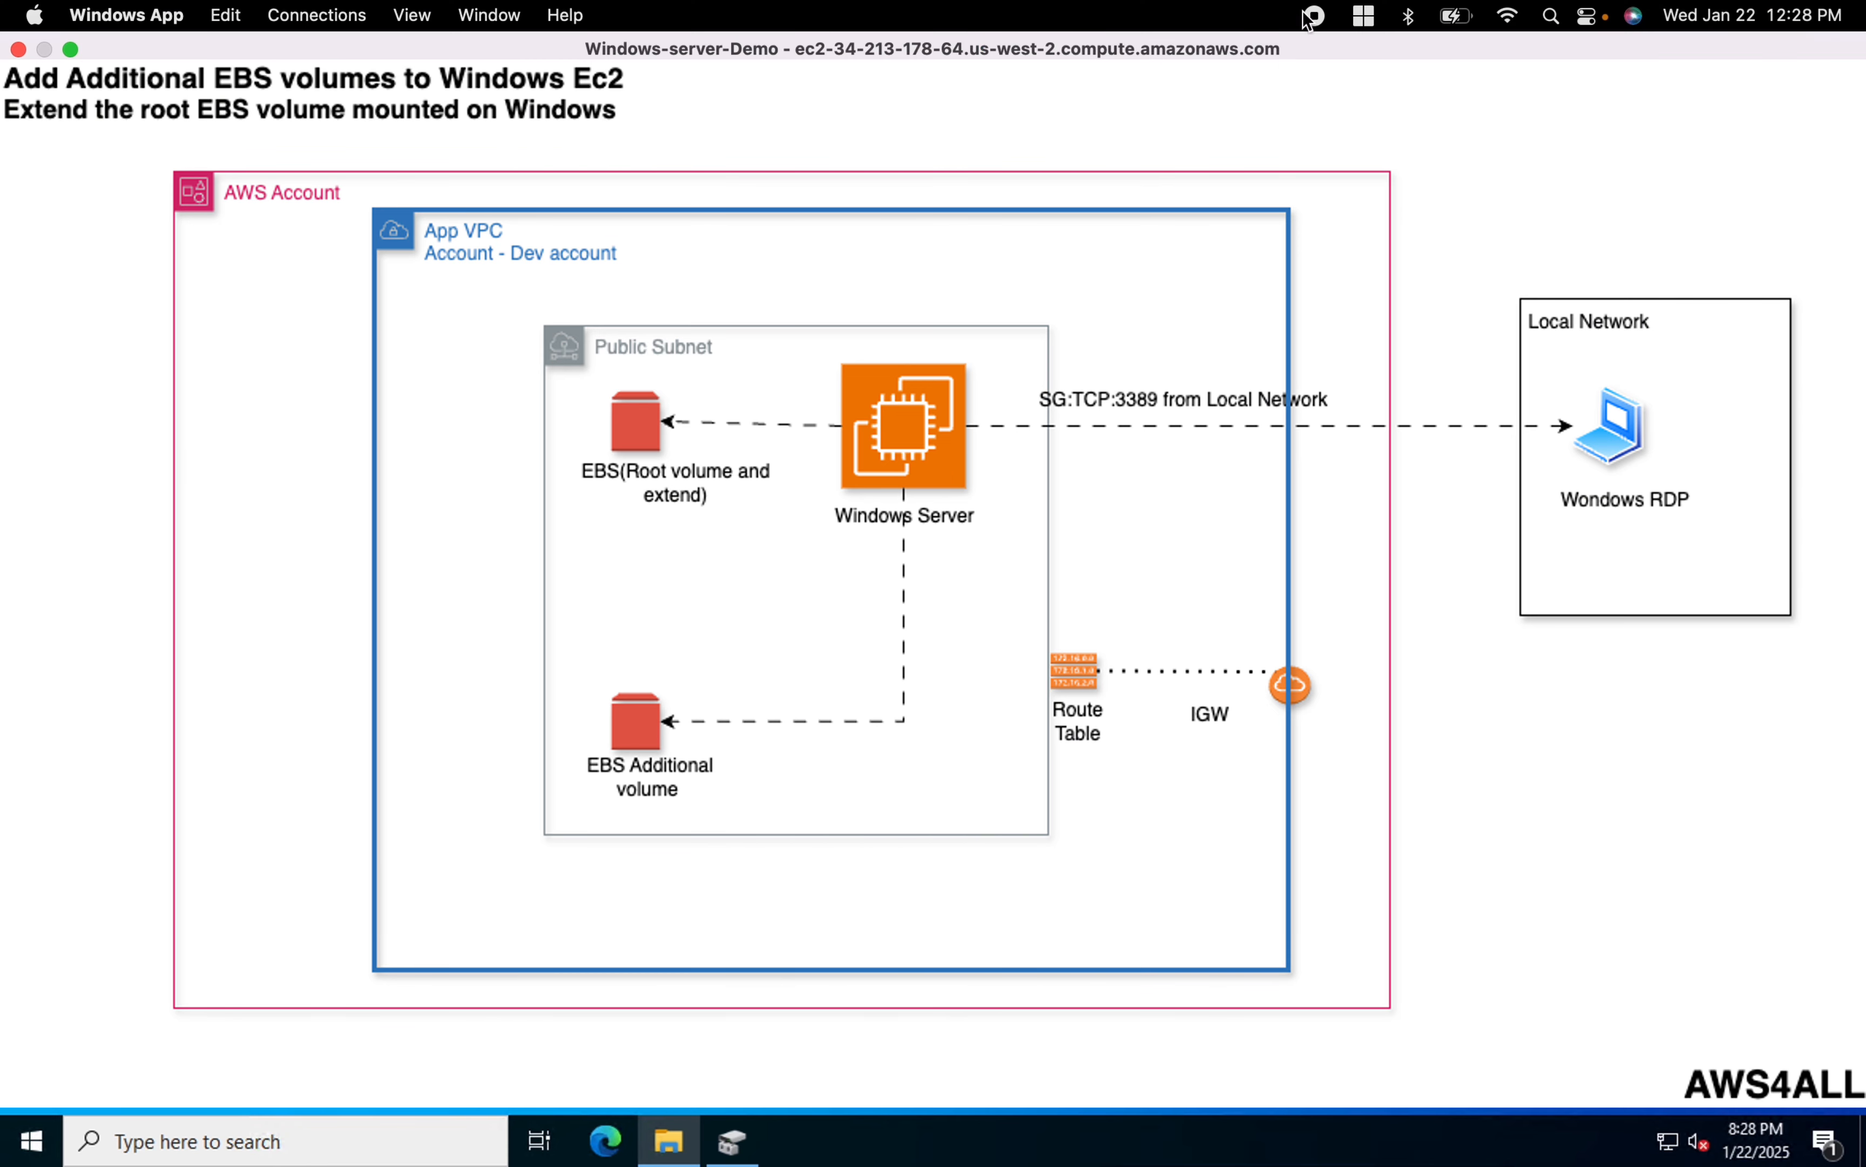